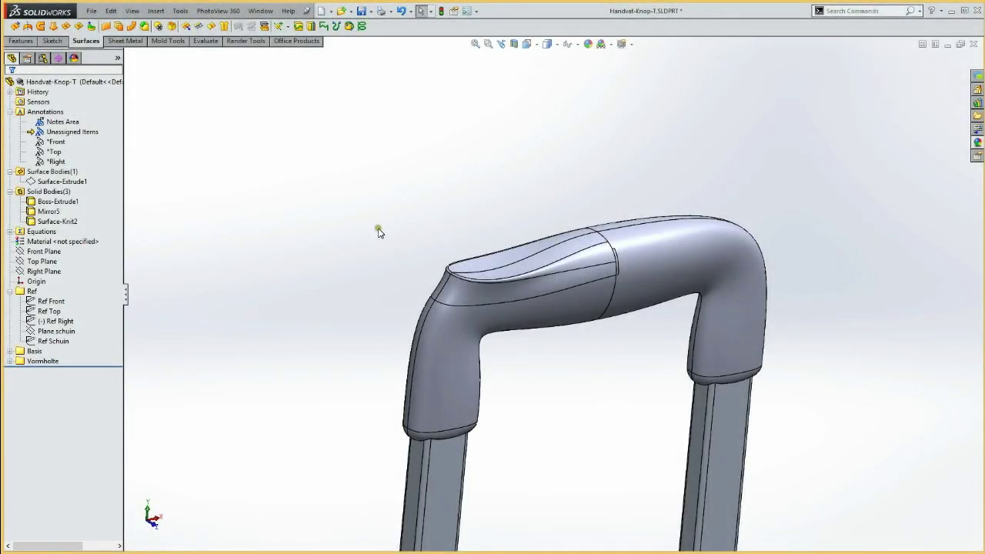
Switch to the Top view and start a new sketch on the Top Plane
key(ctrl+5)
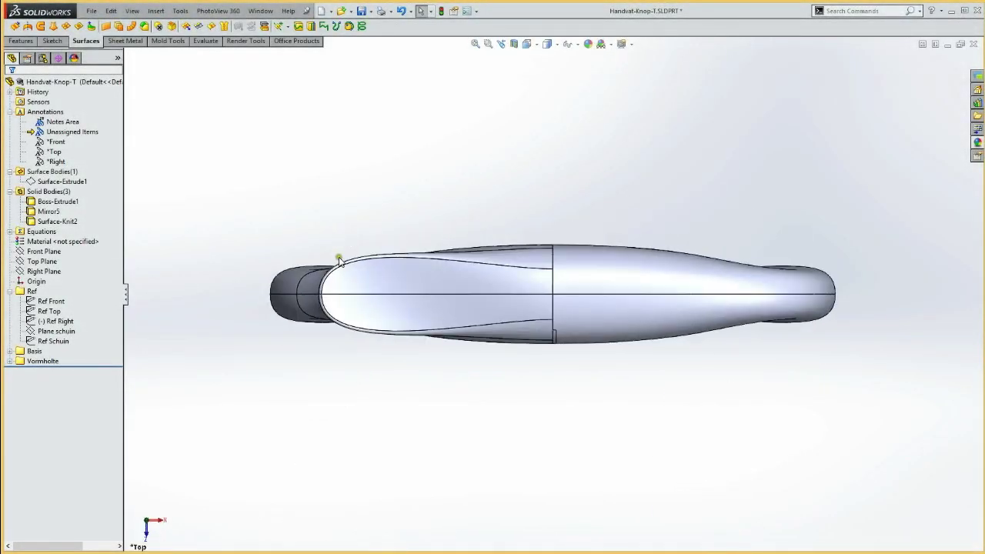
click(43, 263)
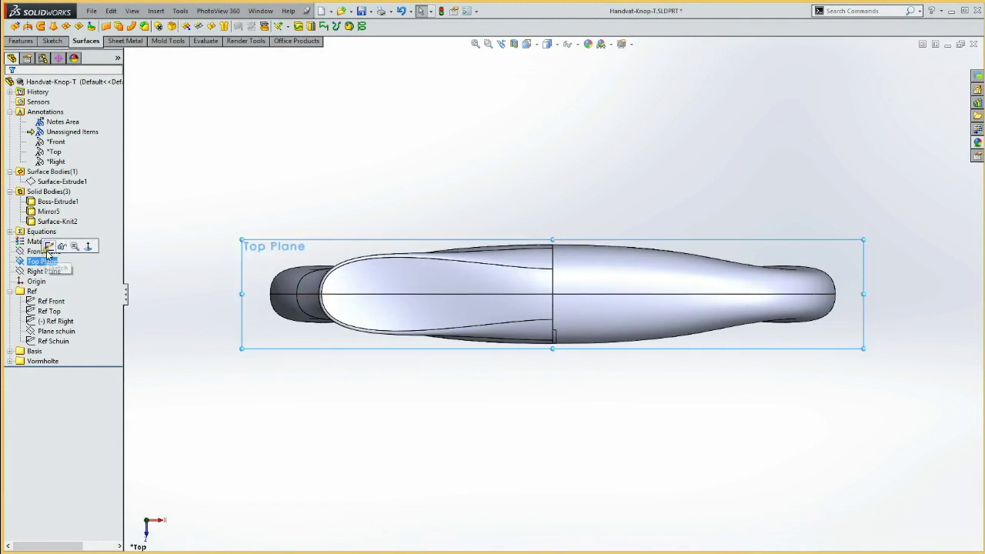
click(83, 245)
Convert the grip's upper, nose and lower outline edges into construction sketch curves
click(240, 188)
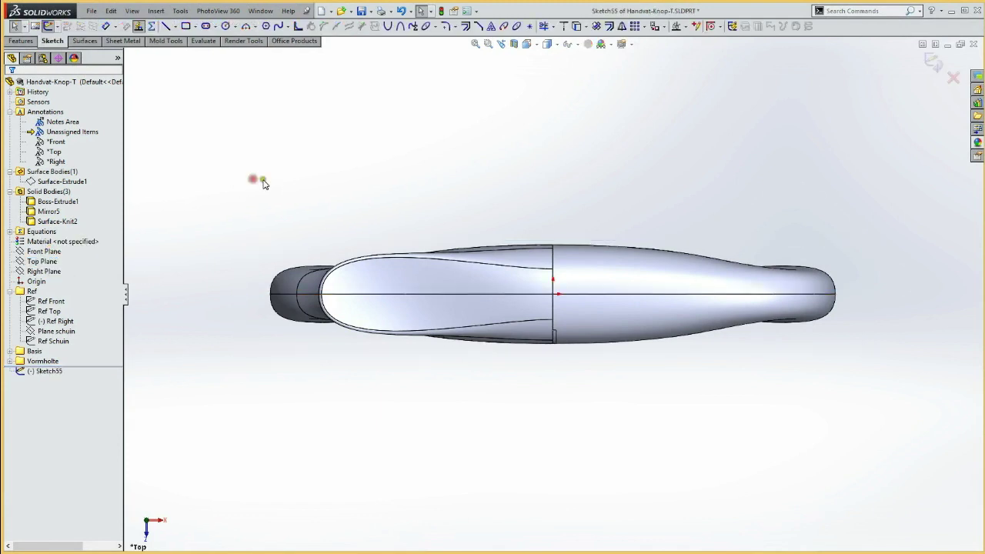
click(365, 264)
ctrl+click(369, 329)
key(ctrl+e)
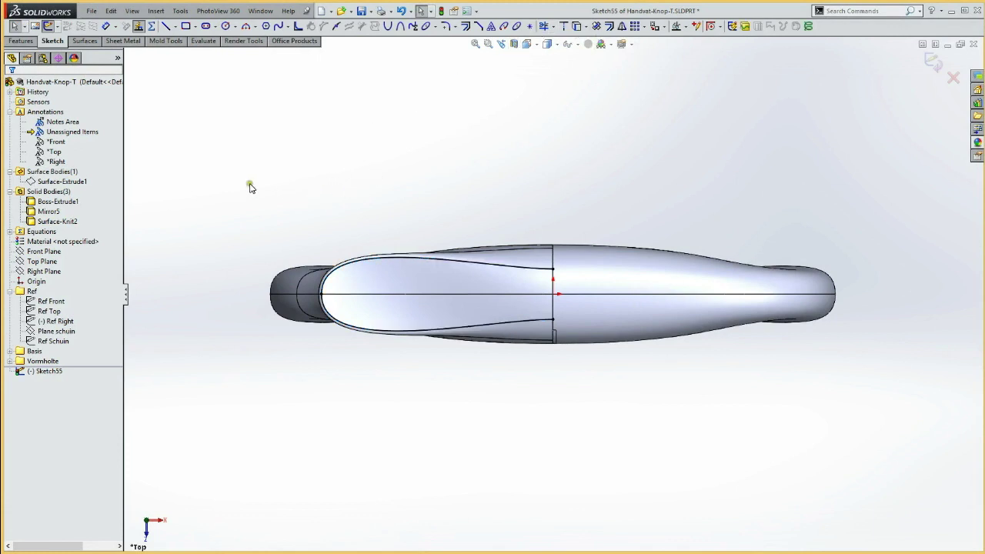
drag(252, 183, 286, 237)
click(28, 312)
Hide all the solid bodies, starting from Boss-Extrude1
click(216, 180)
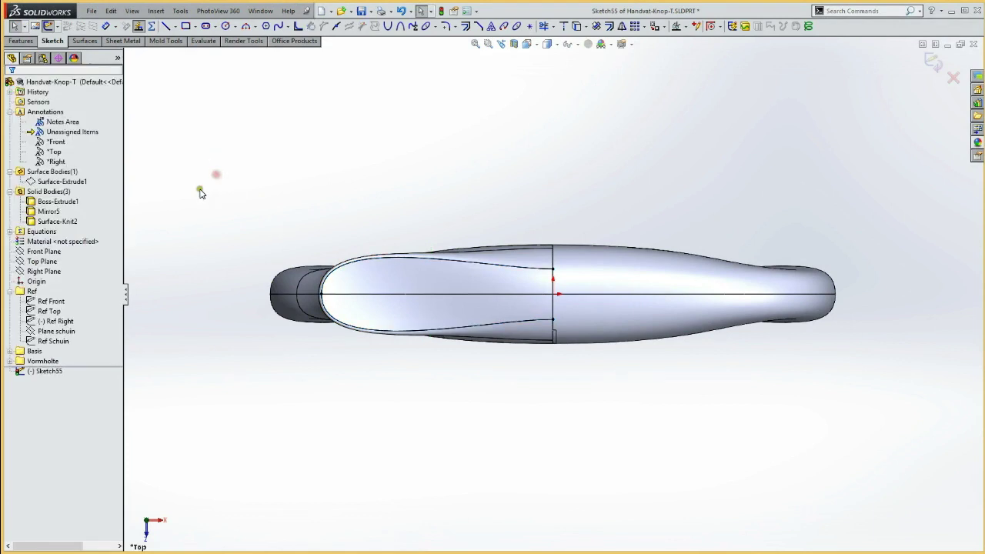
shift+click(54, 221)
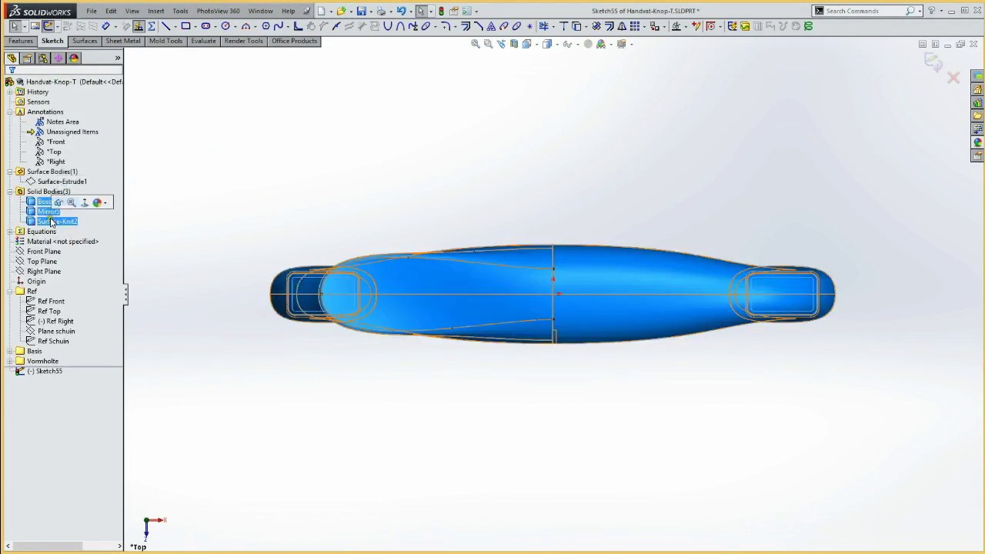
click(58, 202)
click(195, 158)
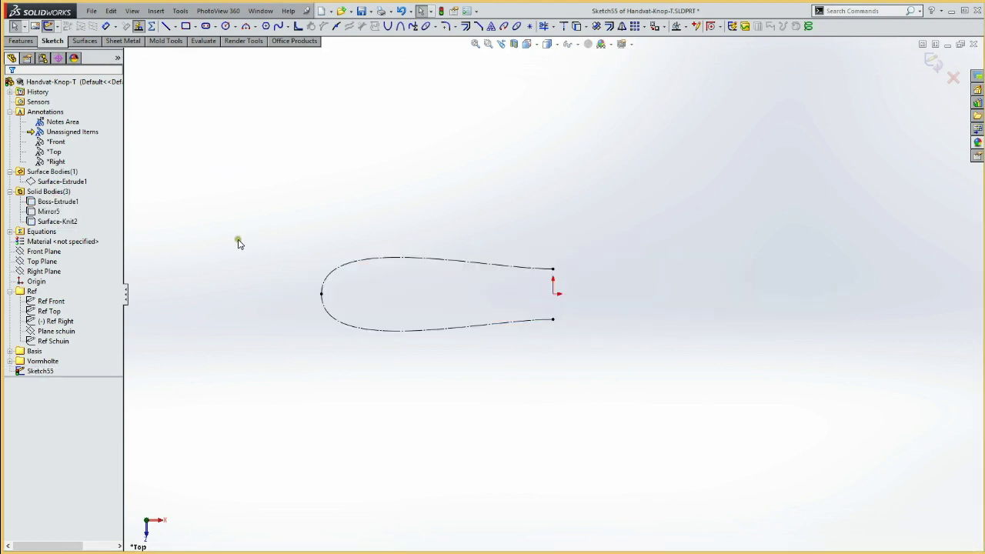
Draw a horizontal centreline from the origin past the outline's nose, then zoom to the profile
right_drag(246, 259, 303, 260)
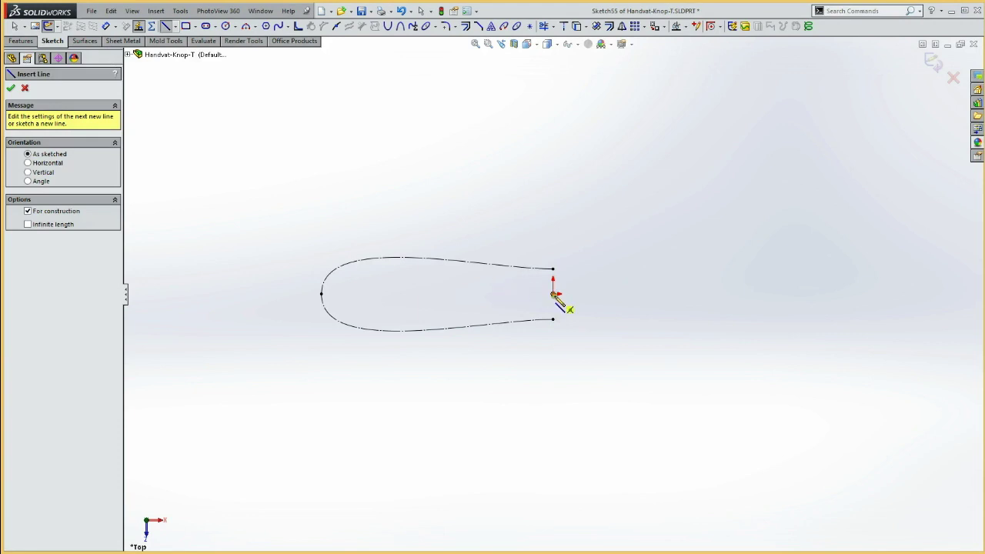
click(554, 293)
click(231, 294)
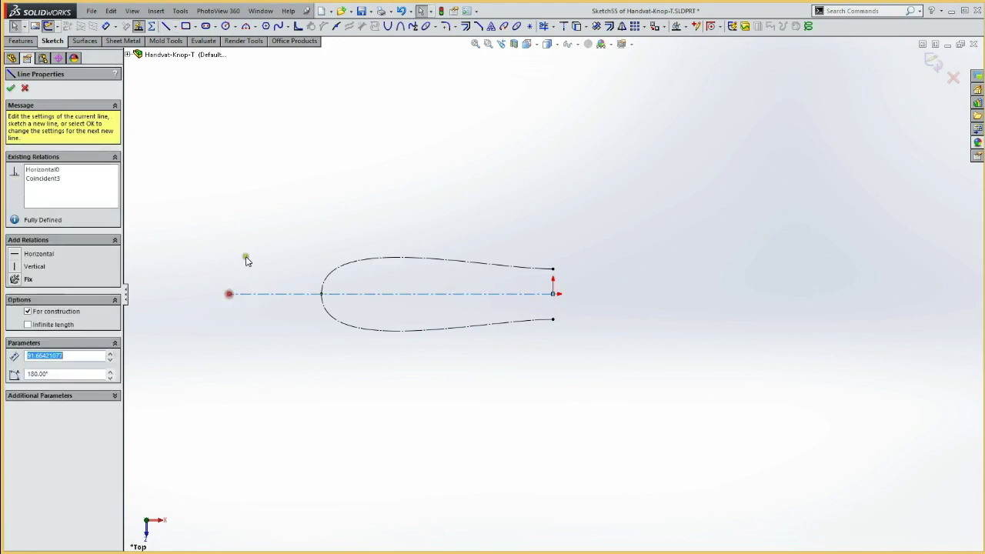
key(Escape)
drag(306, 214, 579, 339)
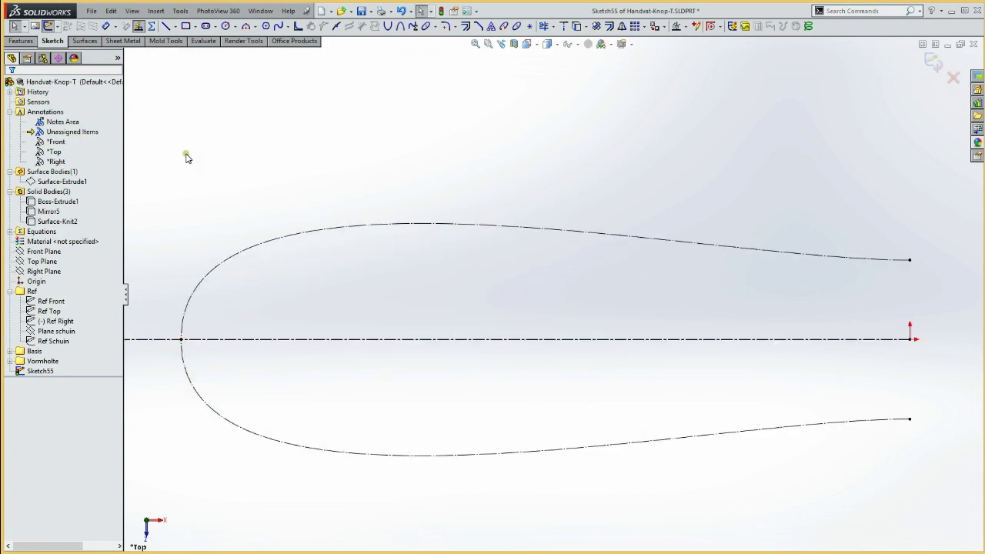
Draw two vertical construction lines rising from the axis, one near the nose and one mid-grip
key(Return)
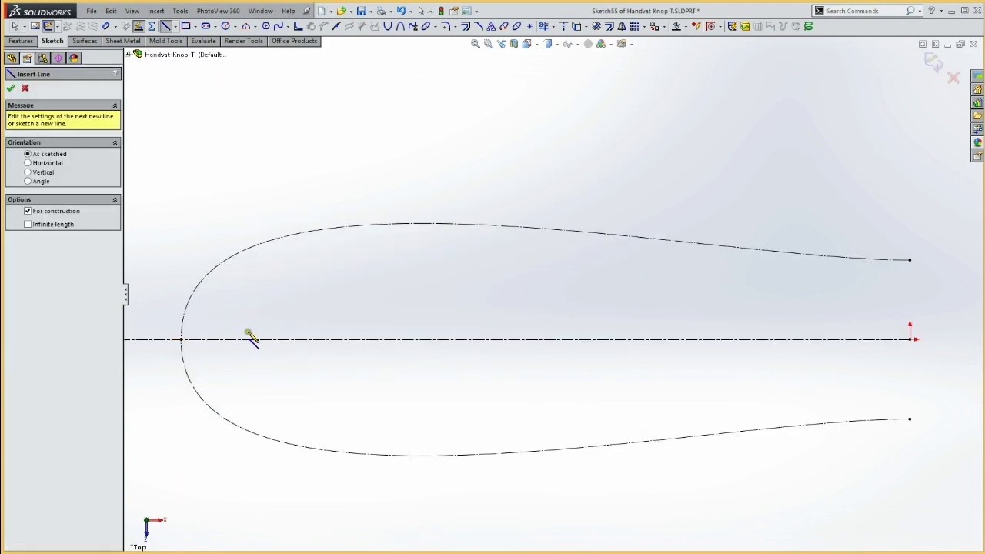
click(243, 339)
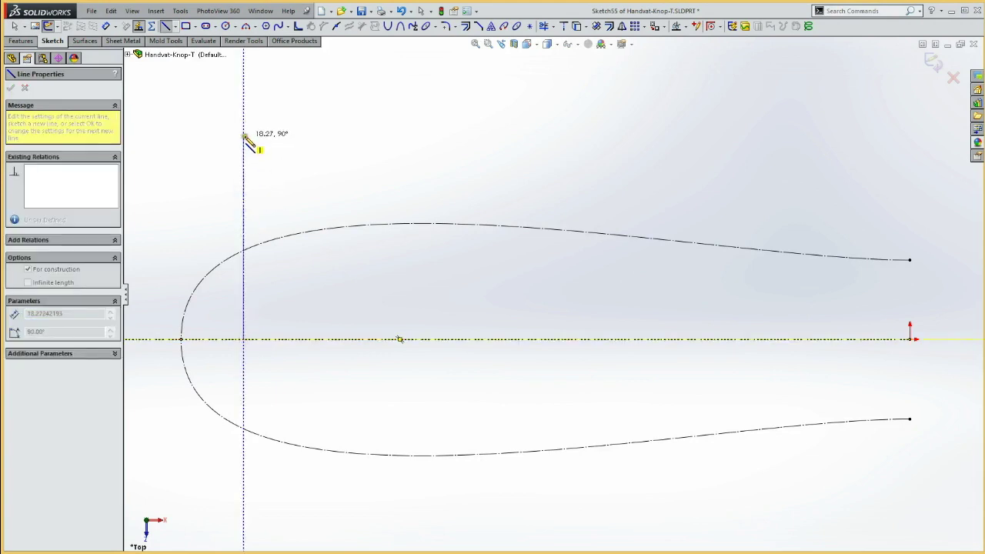
click(244, 136)
key(Escape)
key(Return)
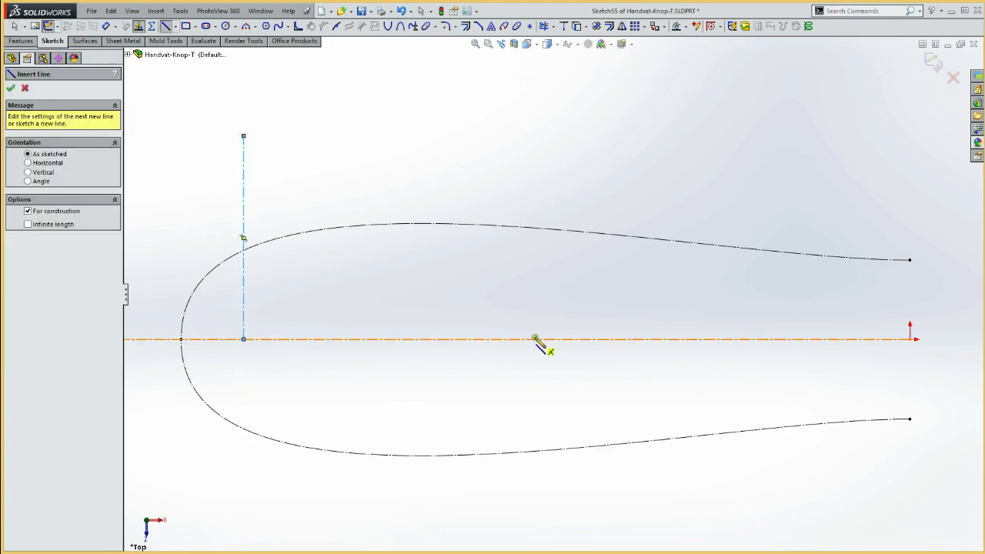
click(536, 340)
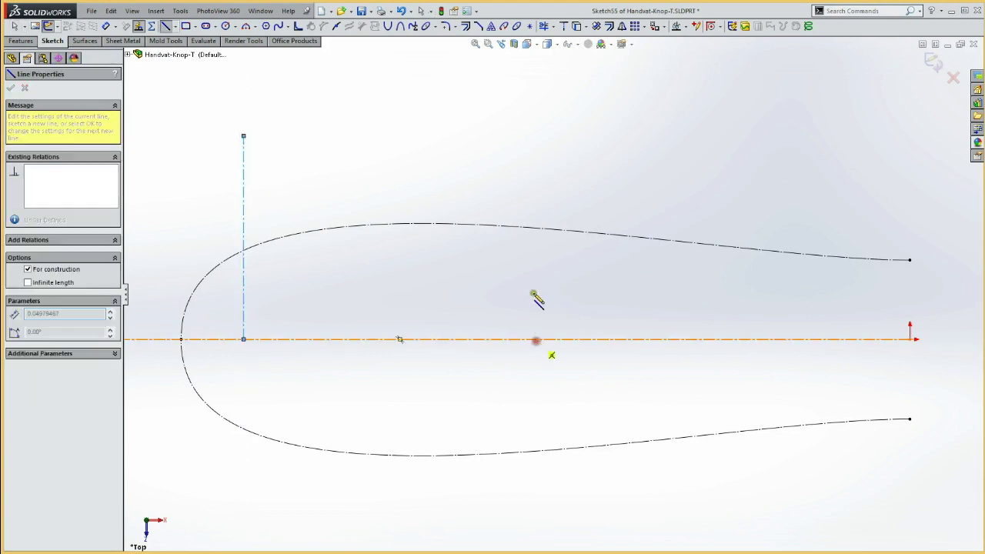
click(537, 124)
key(Escape)
key(Escape)
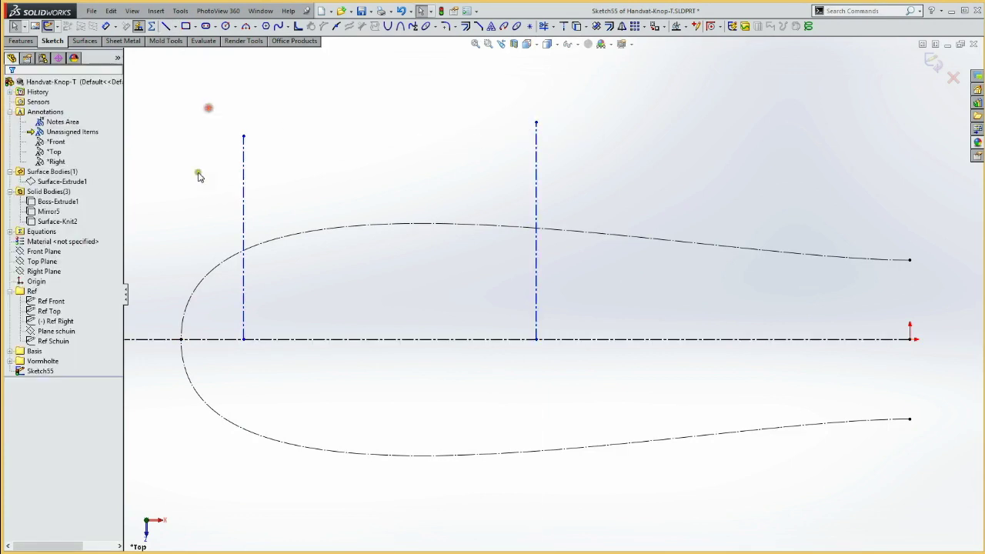
click(179, 225)
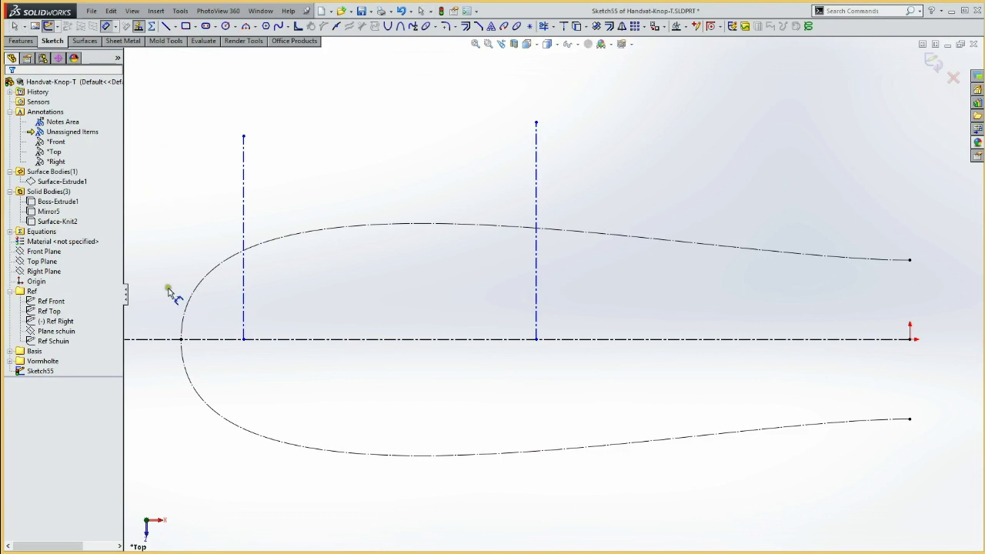
click(182, 338)
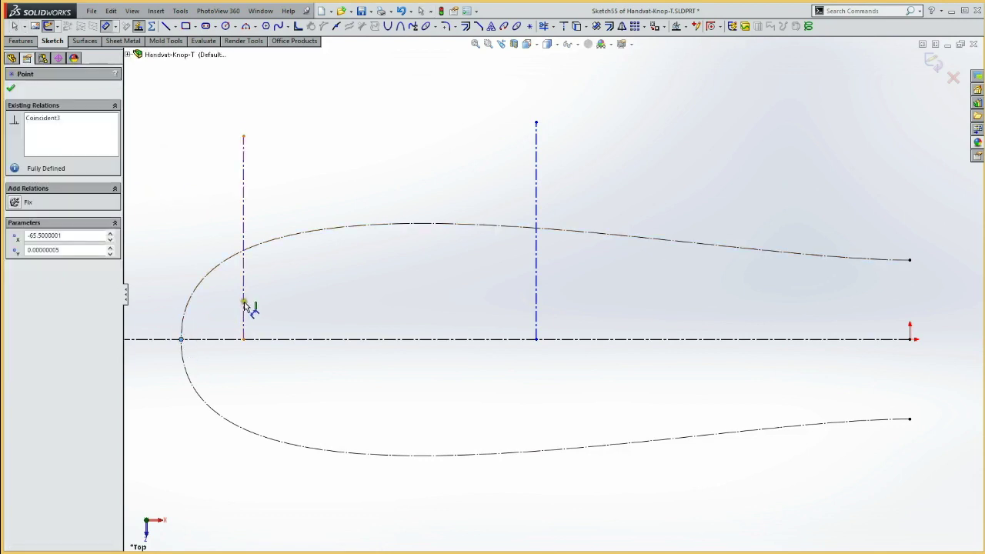
Dimension the first vertical line 1.80 from the outline's nose point
click(245, 303)
click(200, 221)
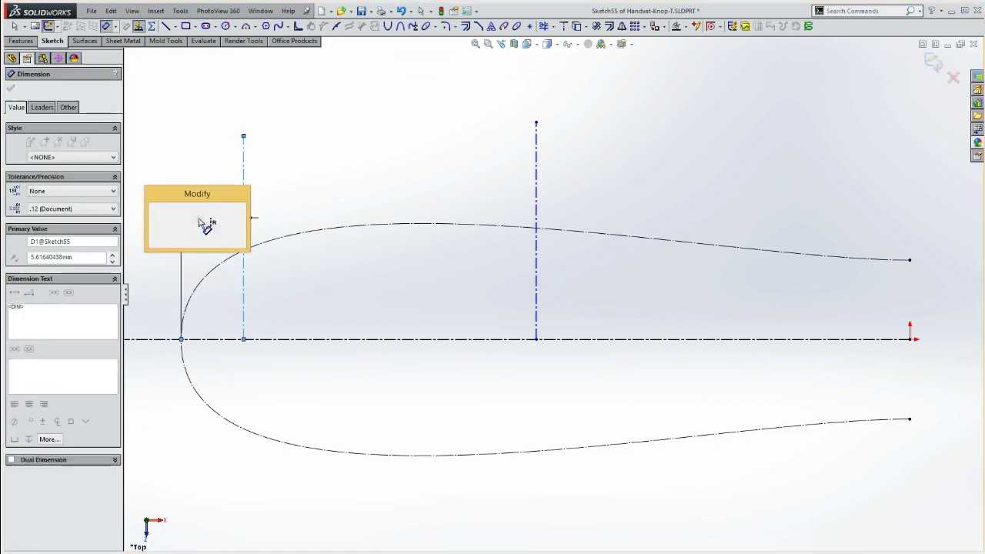
text(1.8)
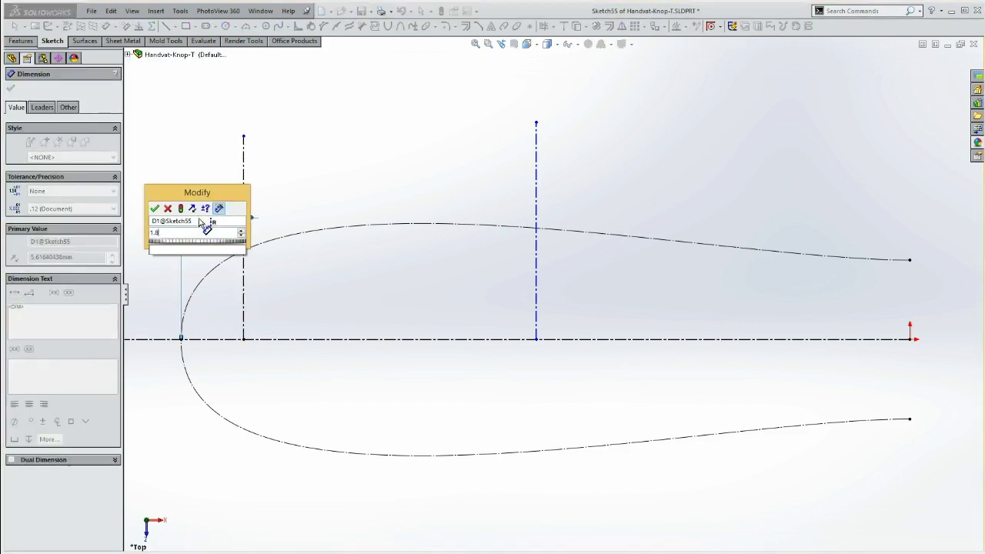
click(155, 210)
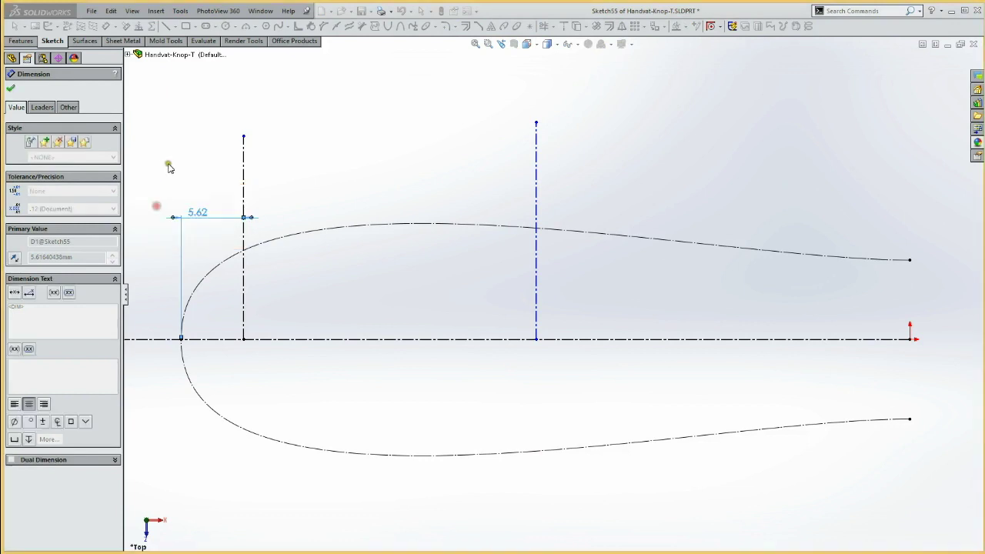
click(171, 154)
click(150, 227)
click(275, 192)
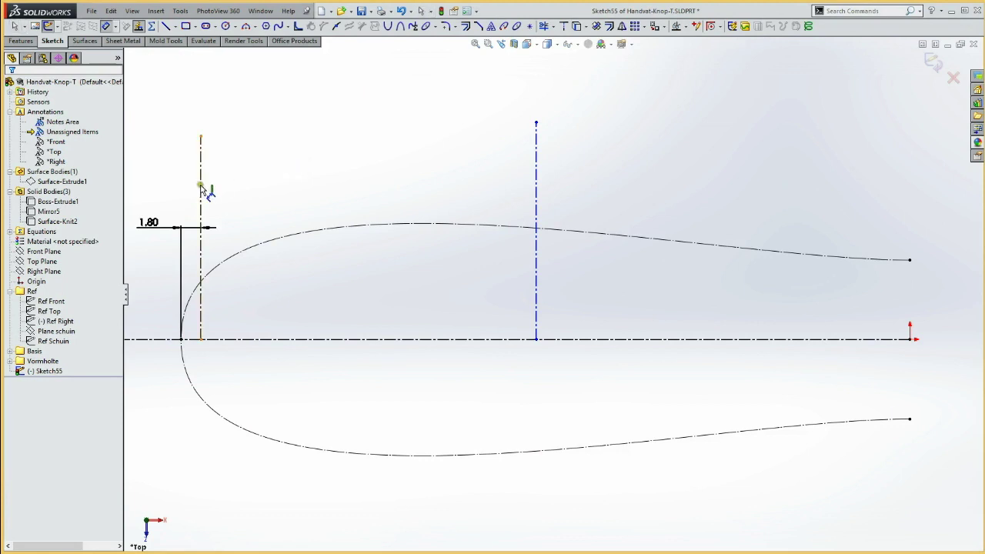
Space the second vertical line 26 from the first
click(531, 188)
click(536, 202)
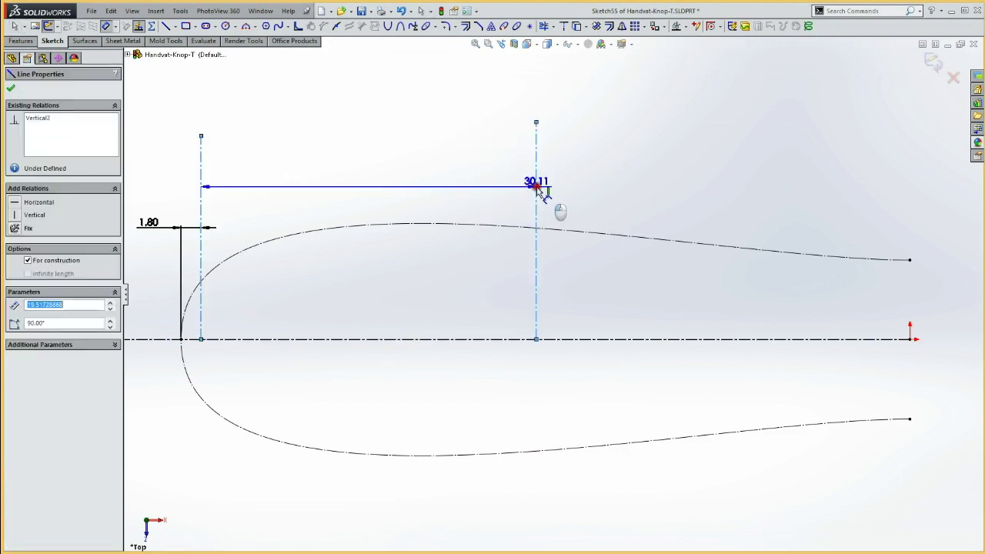
click(377, 164)
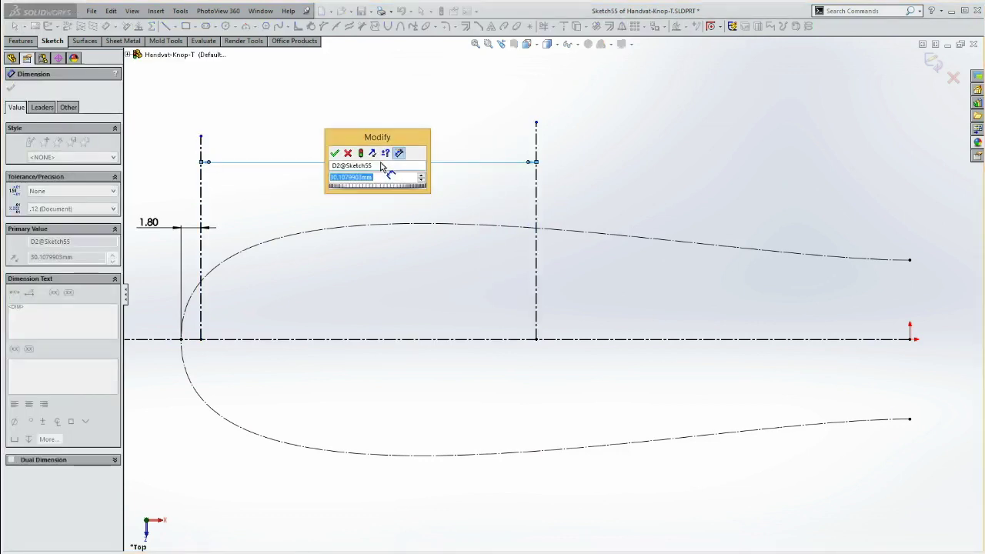
text(26)
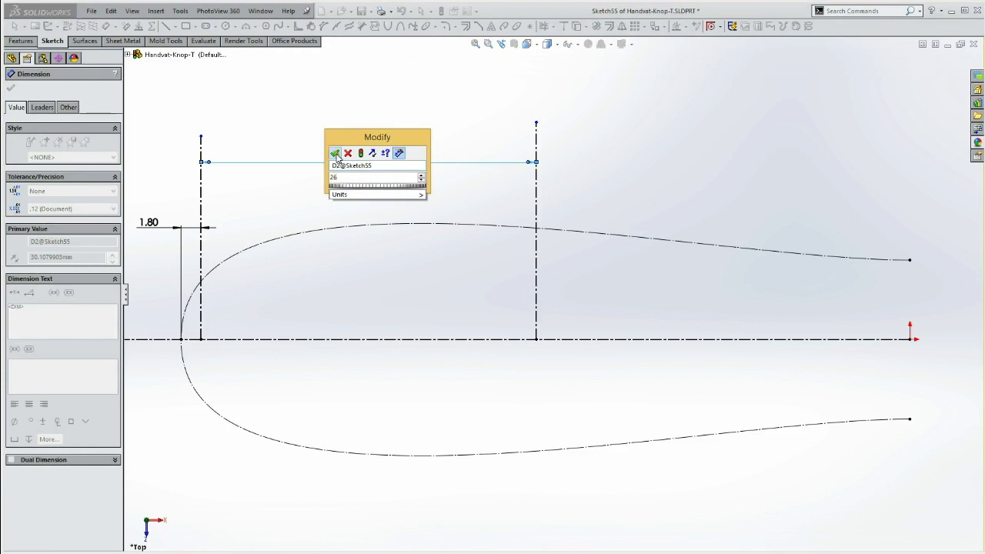
click(336, 153)
key(Escape)
click(278, 25)
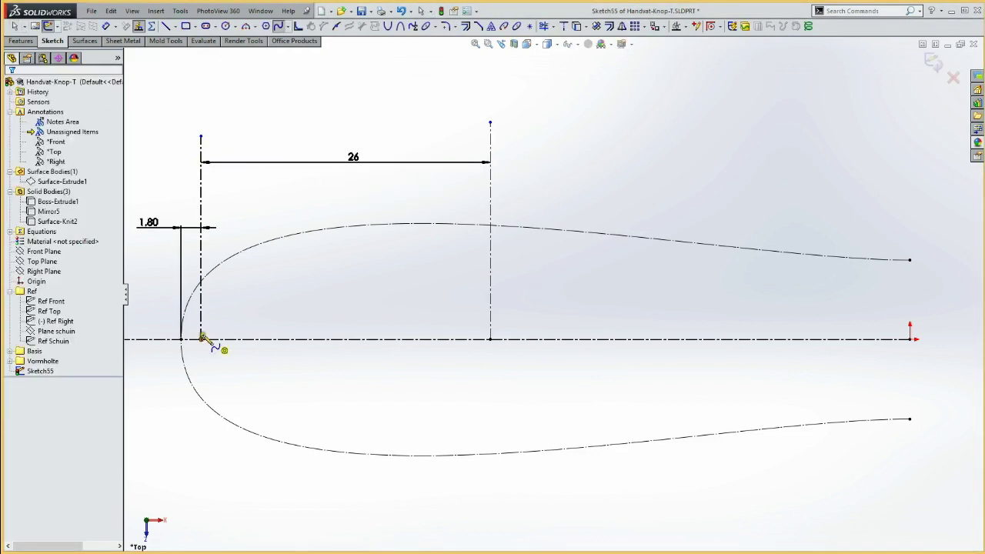
Draw a spline between the two vertical lines' feet and make it tangent to both lines
click(201, 341)
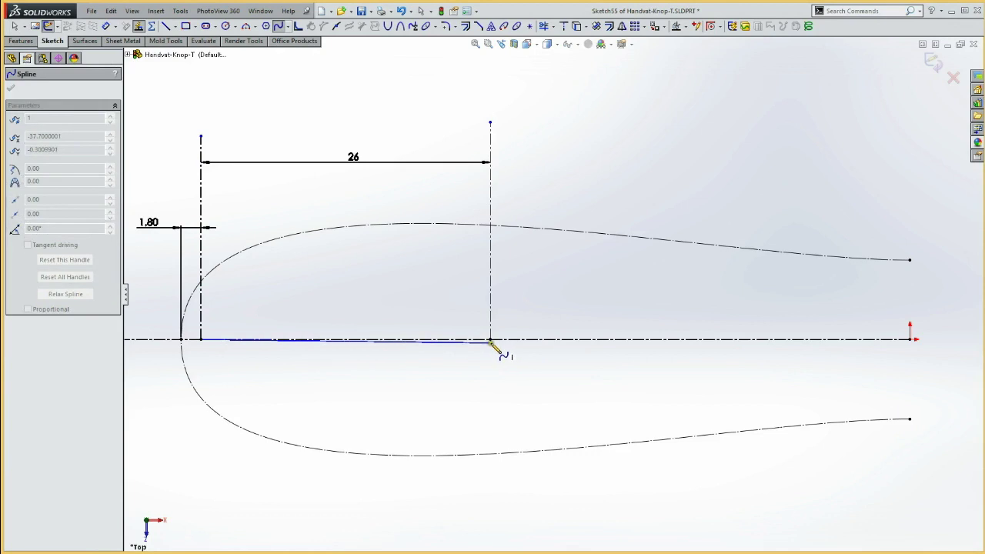
double_click(491, 339)
click(439, 339)
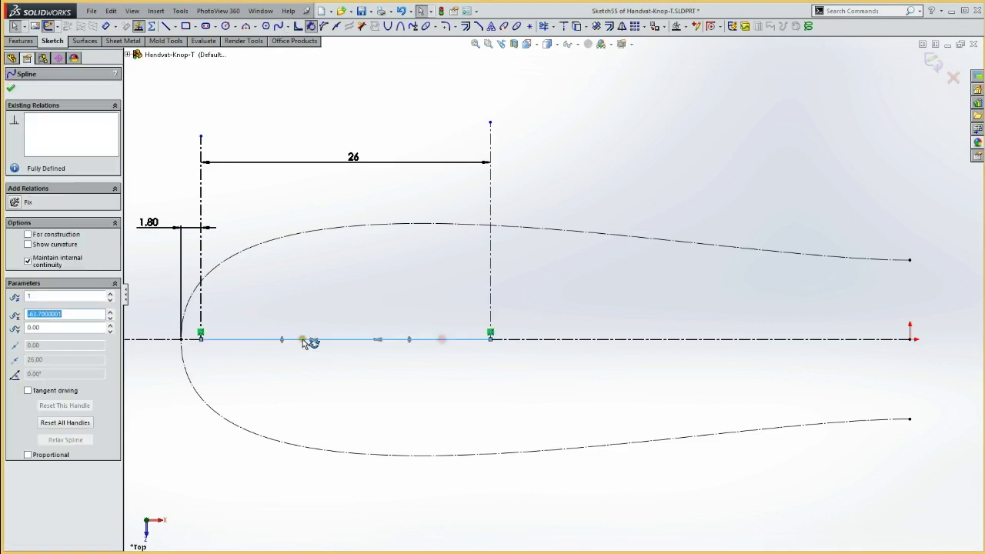
ctrl+click(203, 305)
click(246, 256)
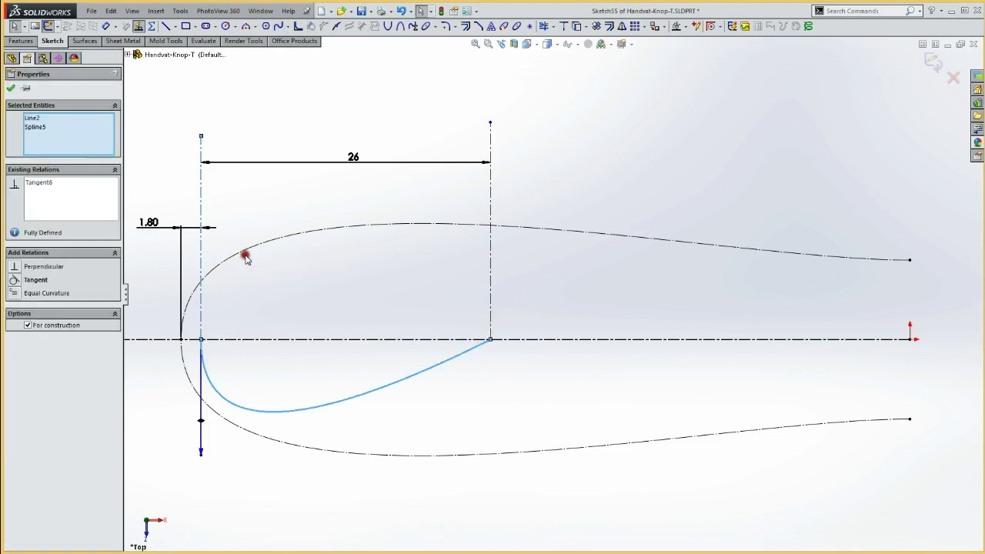
click(491, 304)
ctrl+click(464, 360)
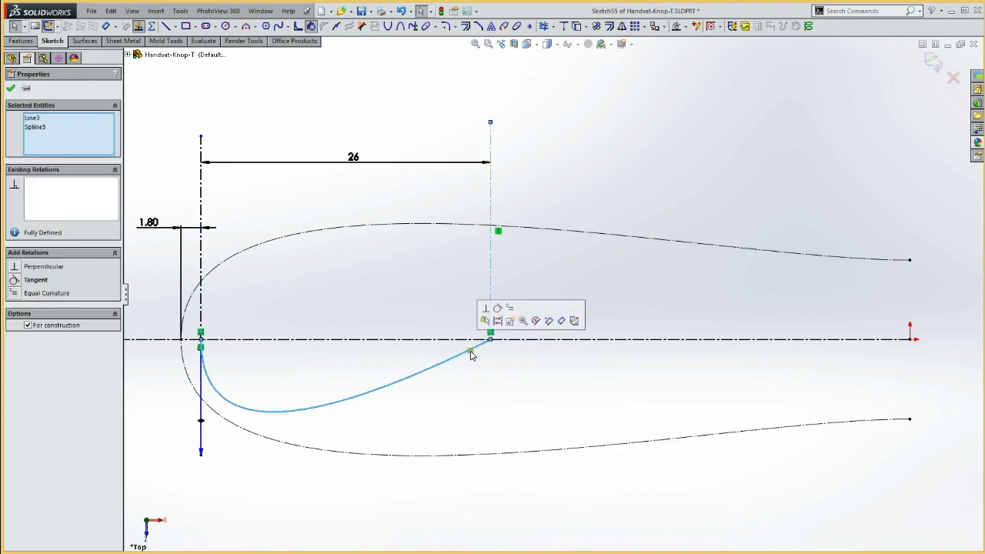
click(497, 308)
click(458, 307)
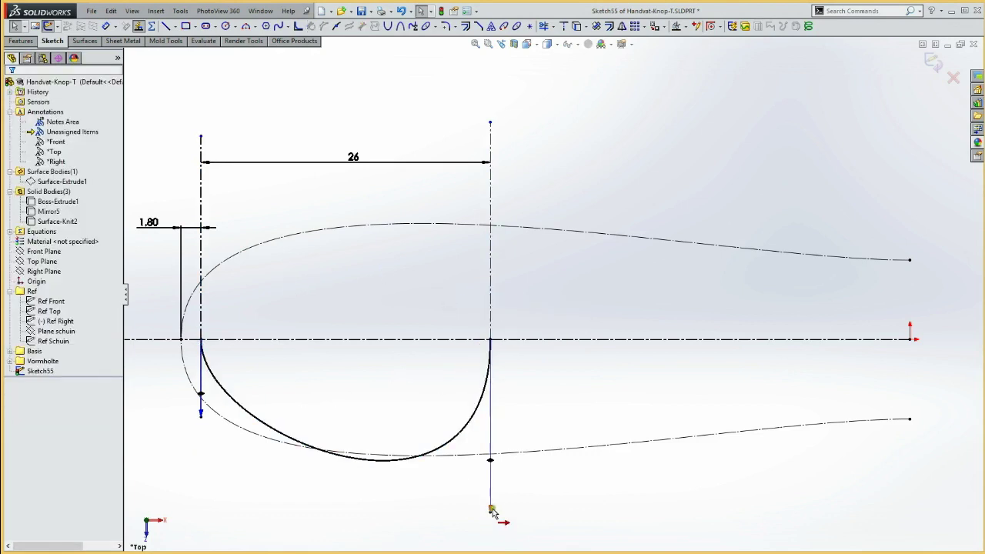
Deepen the lower spline by lengthening its left tangent handle and shortening its right one
drag(493, 515, 491, 475)
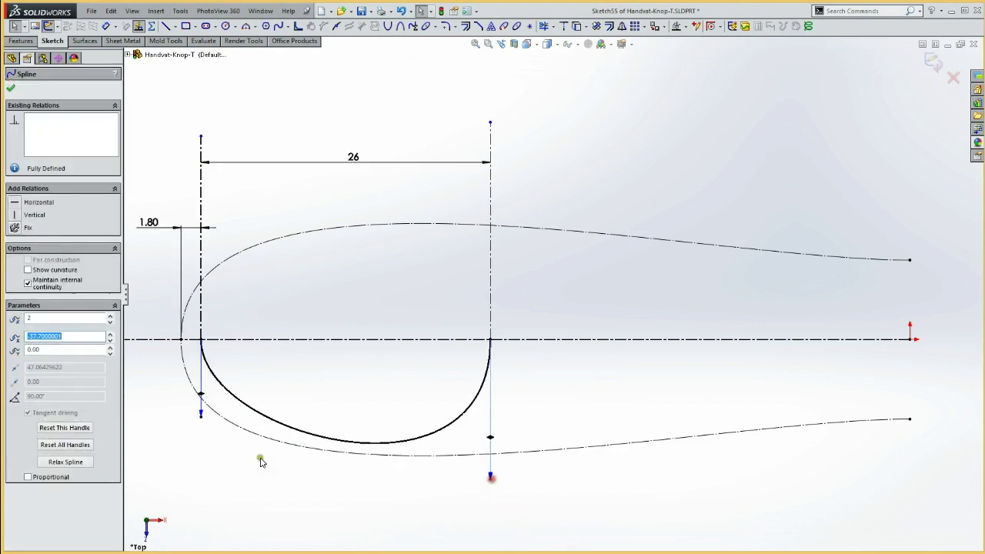
drag(201, 414, 200, 416)
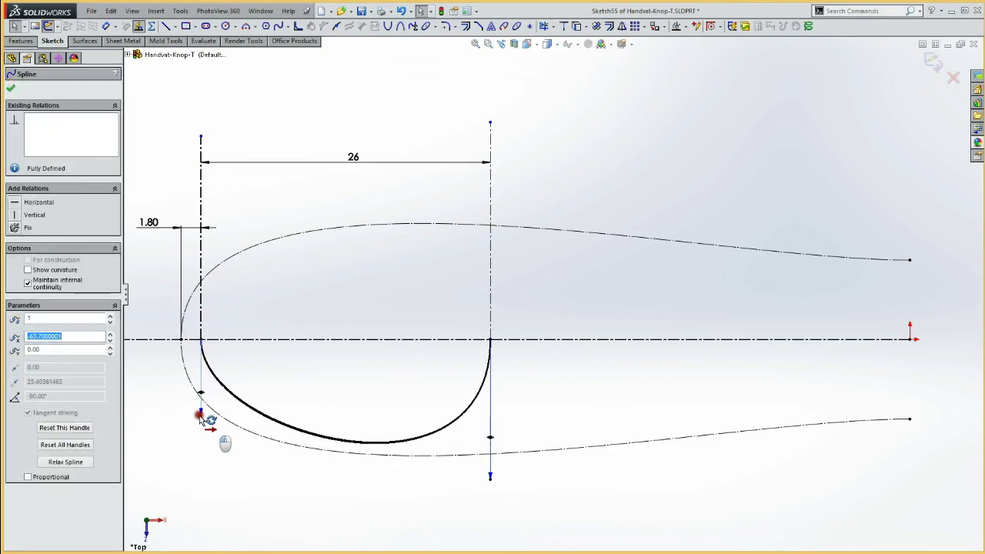
drag(199, 416, 194, 437)
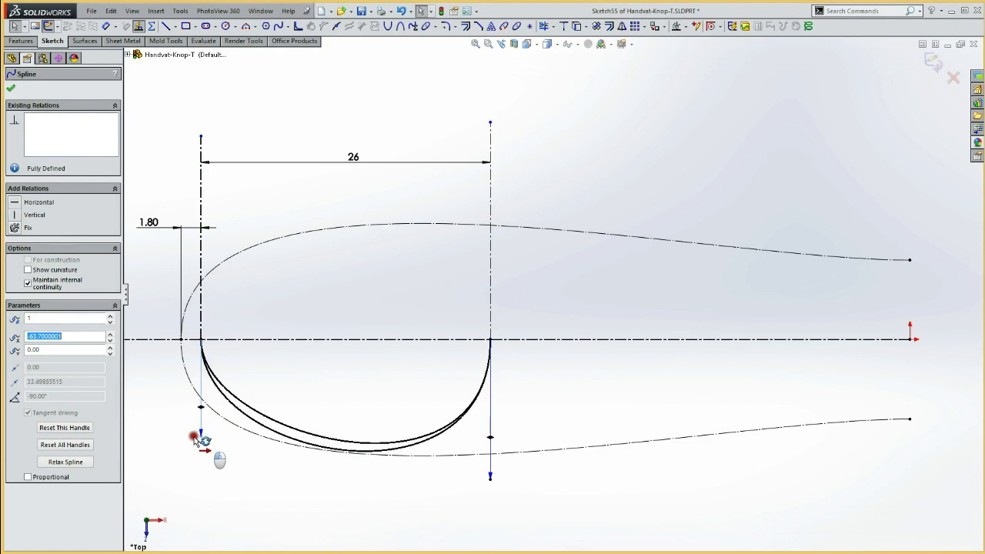
drag(490, 477, 488, 455)
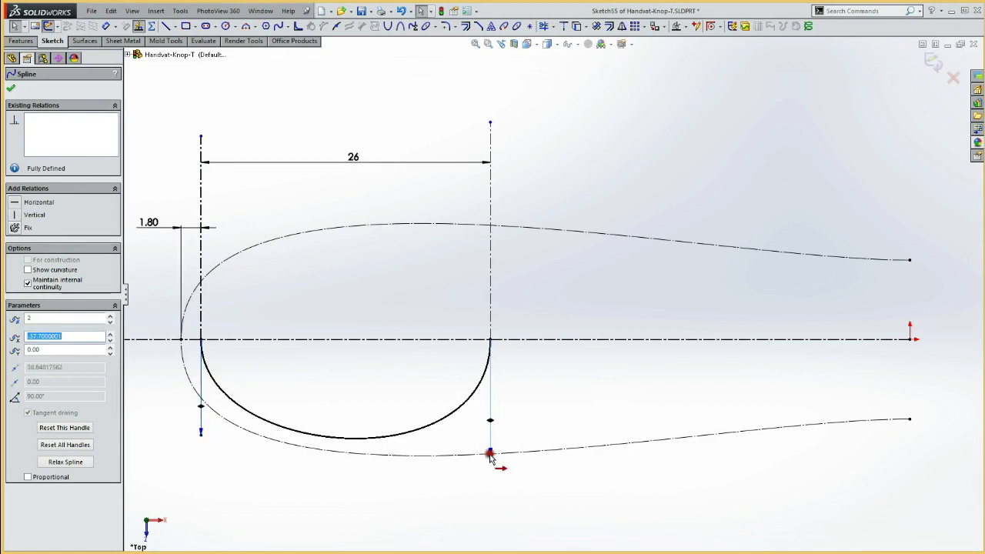
click(201, 435)
drag(201, 436, 201, 440)
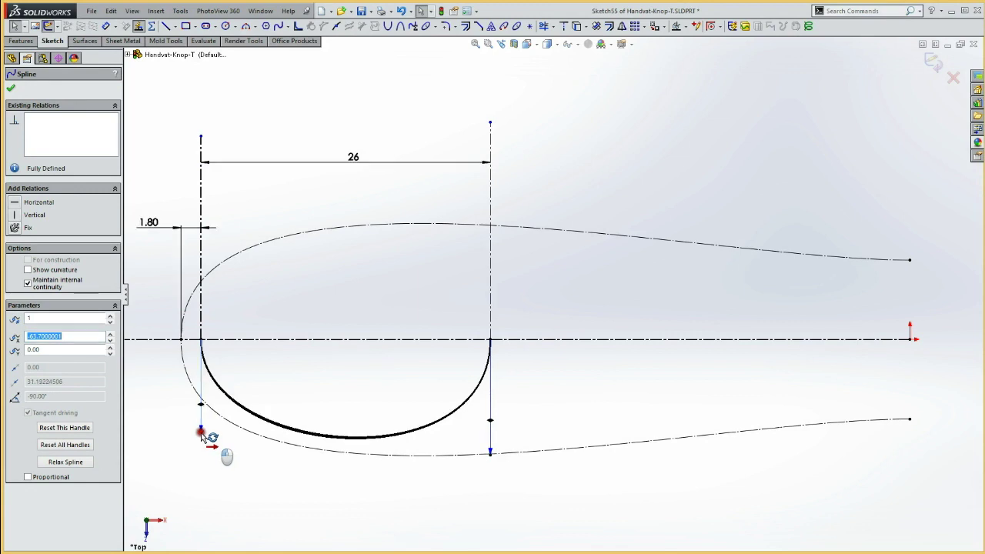
Fine-tune the right tangent handle down to about 27.27, then select the spline and centreline
drag(490, 452, 490, 439)
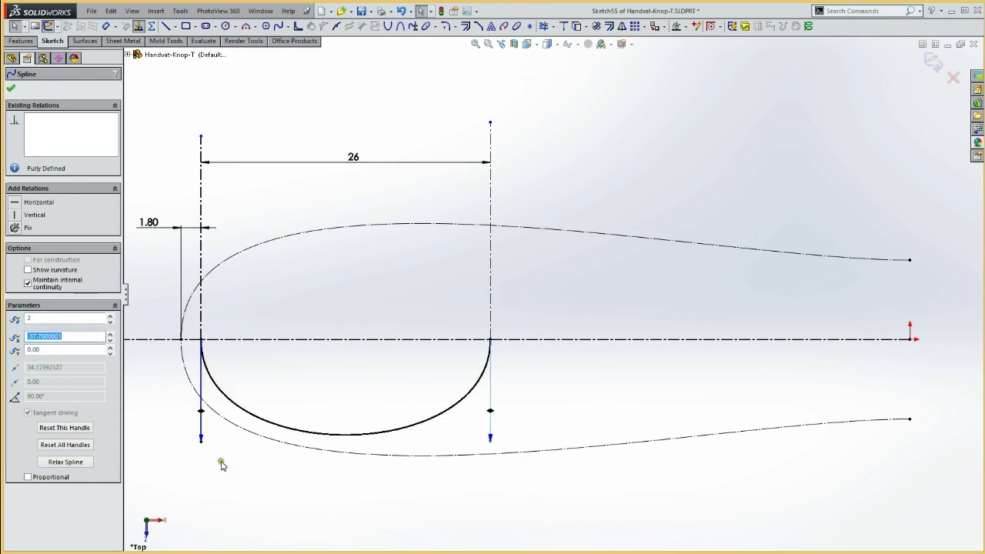
drag(490, 438, 492, 437)
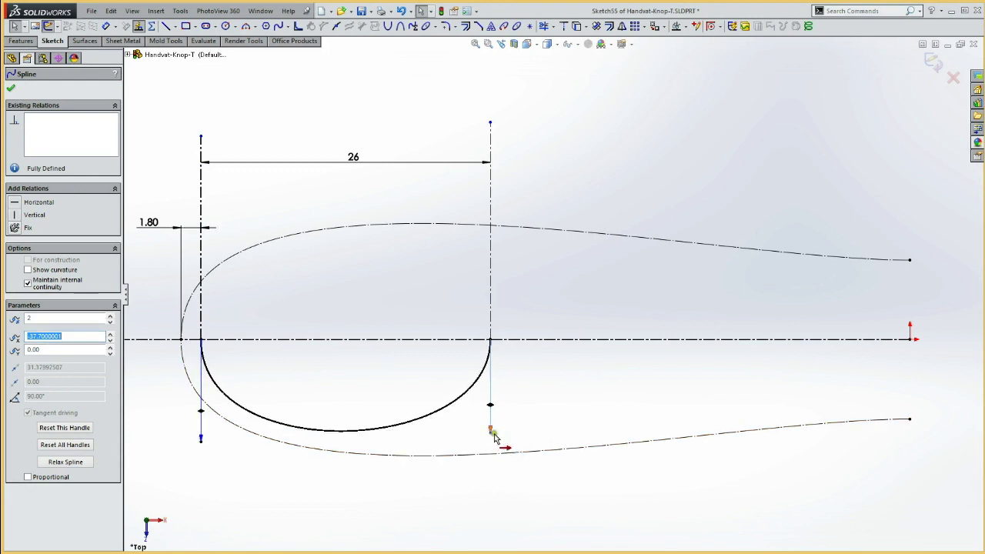
drag(491, 435, 493, 431)
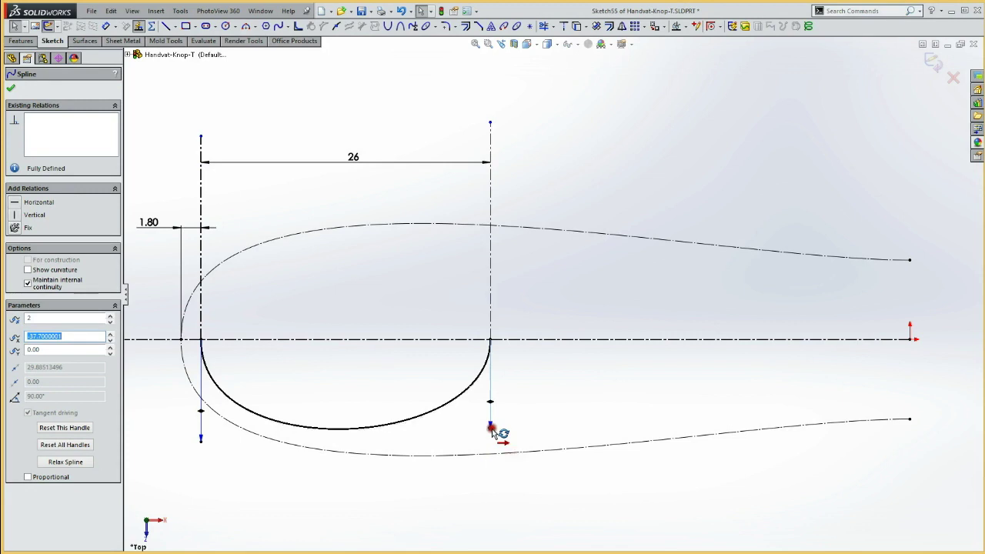
drag(494, 431, 493, 426)
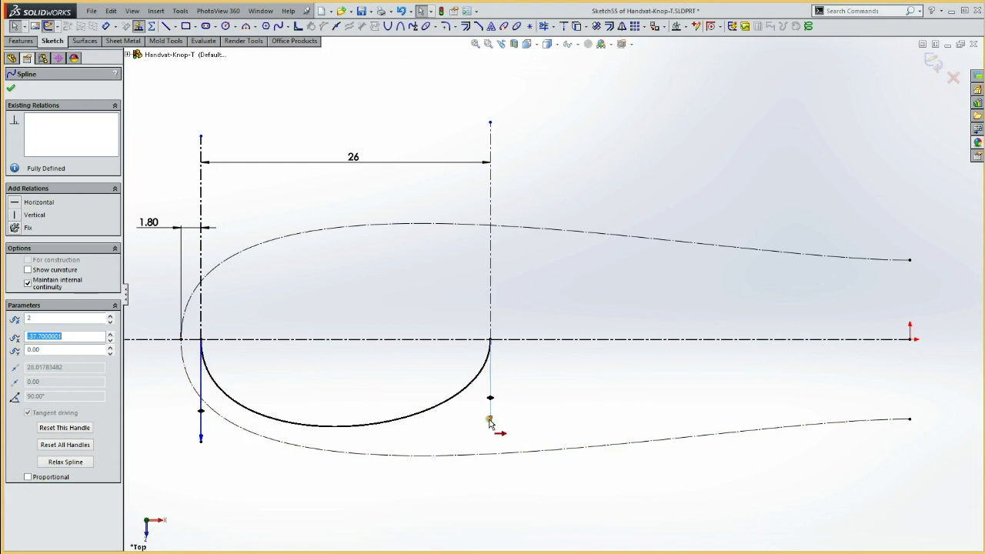
drag(493, 426, 494, 424)
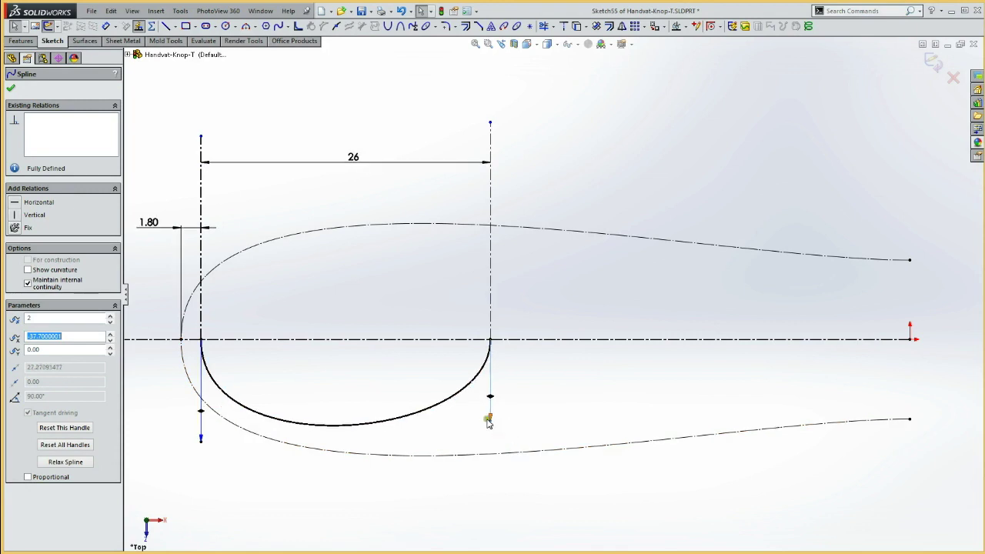
click(276, 416)
click(292, 341)
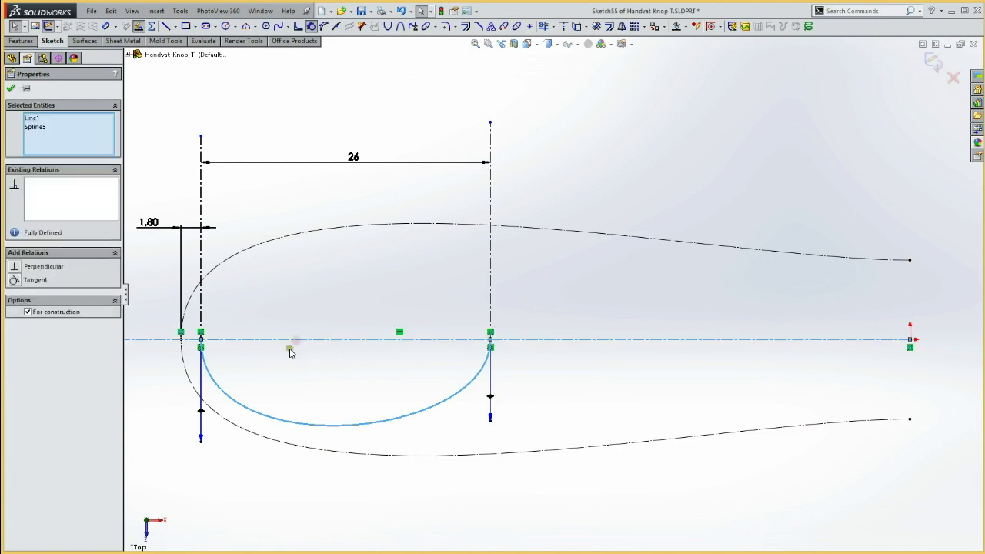
Draw two shorter vertical construction lines from the axis, inside the main verticals
click(305, 97)
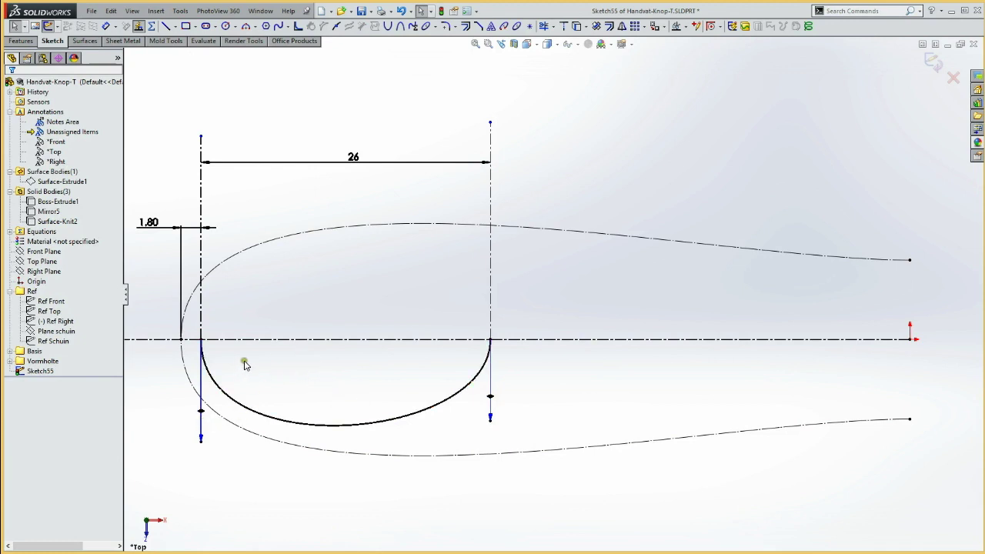
key(l)
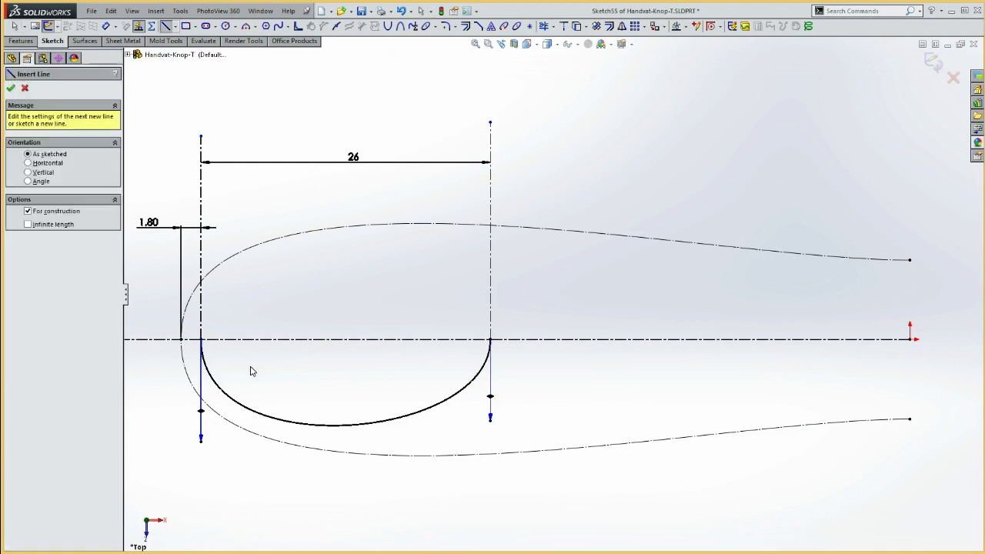
click(235, 338)
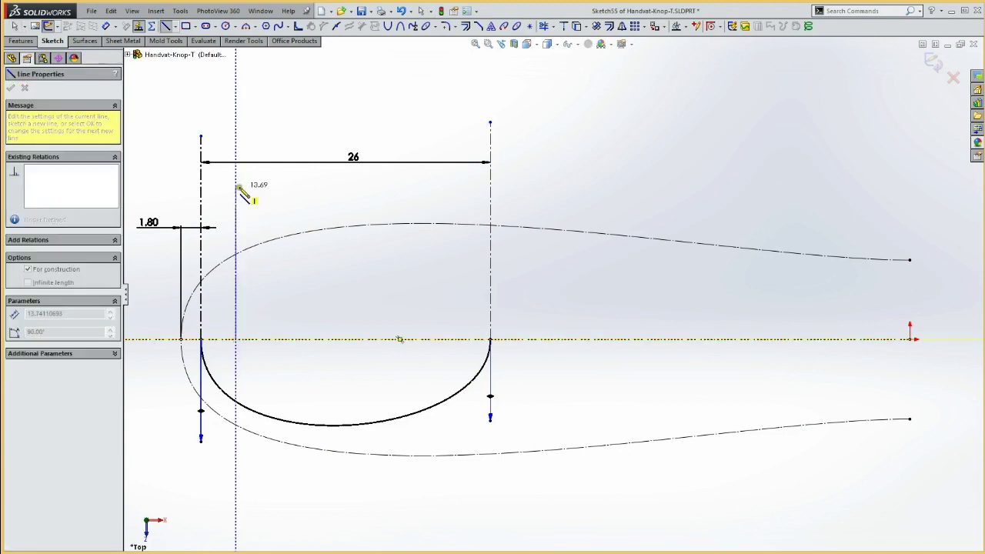
double_click(235, 184)
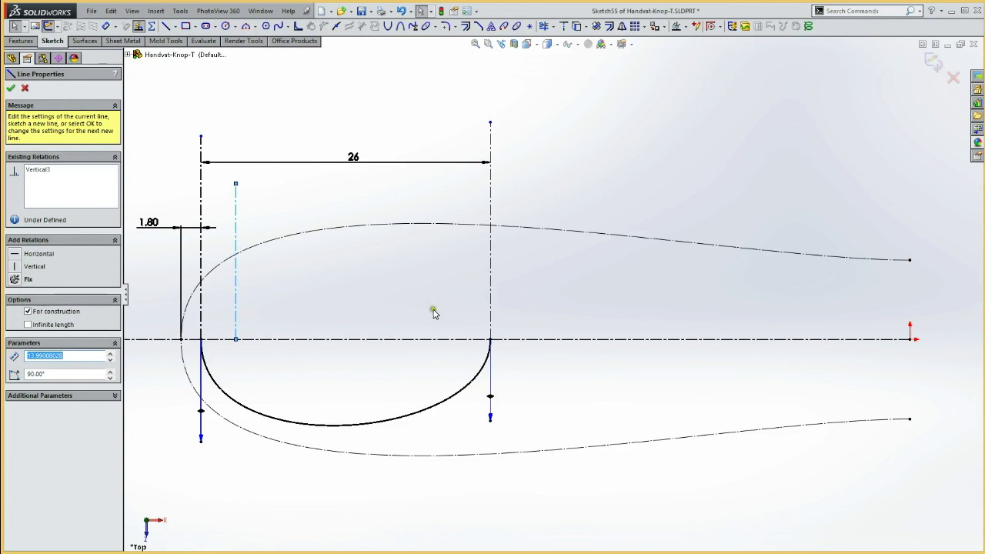
key(l)
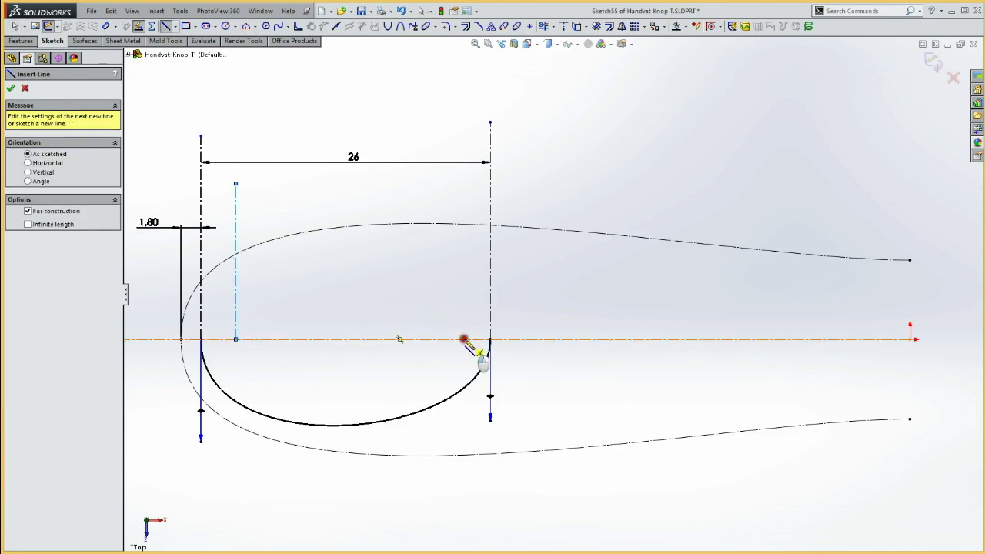
click(464, 339)
double_click(464, 190)
key(Escape)
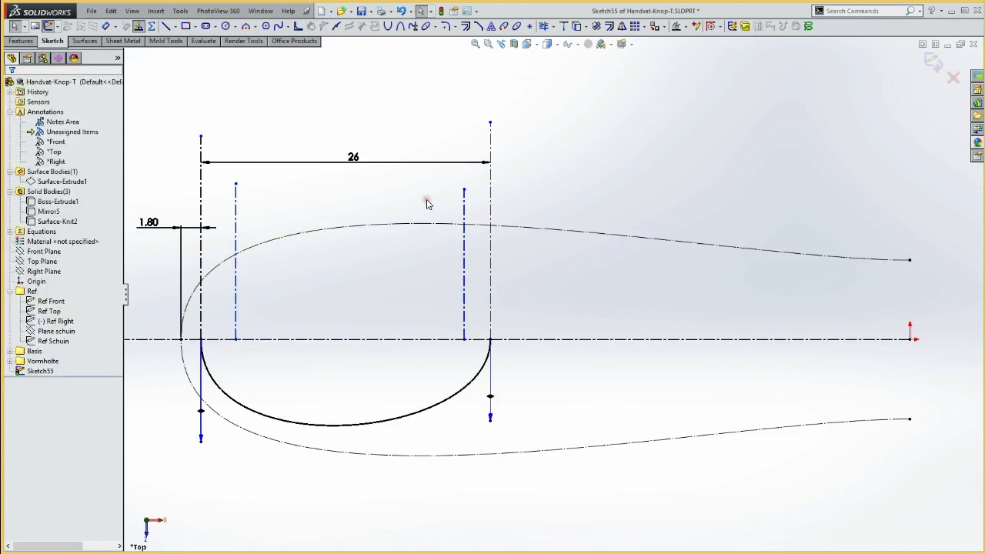
Dimension the right inner construction line 0.80 from the right vertical line
key(d)
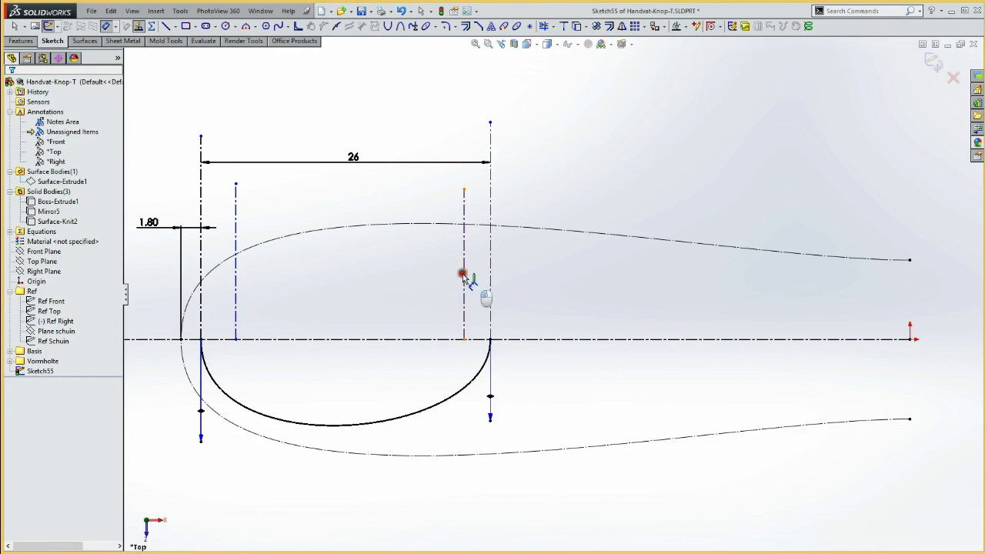
click(465, 270)
click(490, 275)
click(537, 273)
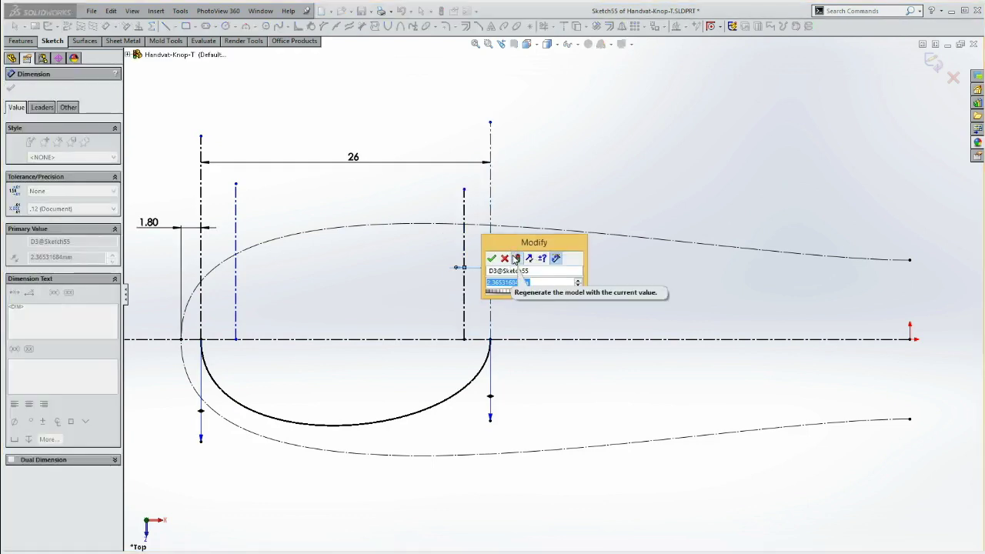
text(0.8)
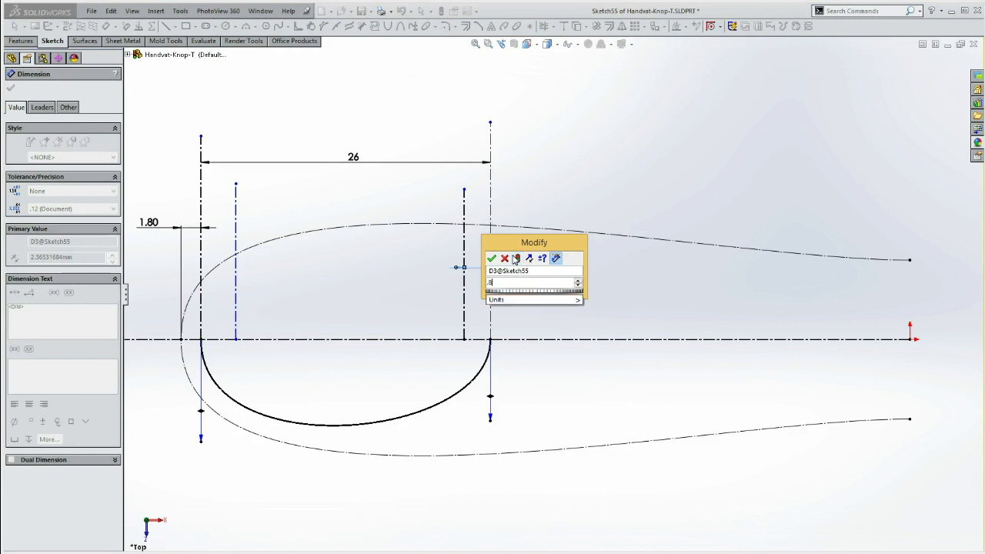
key(Return)
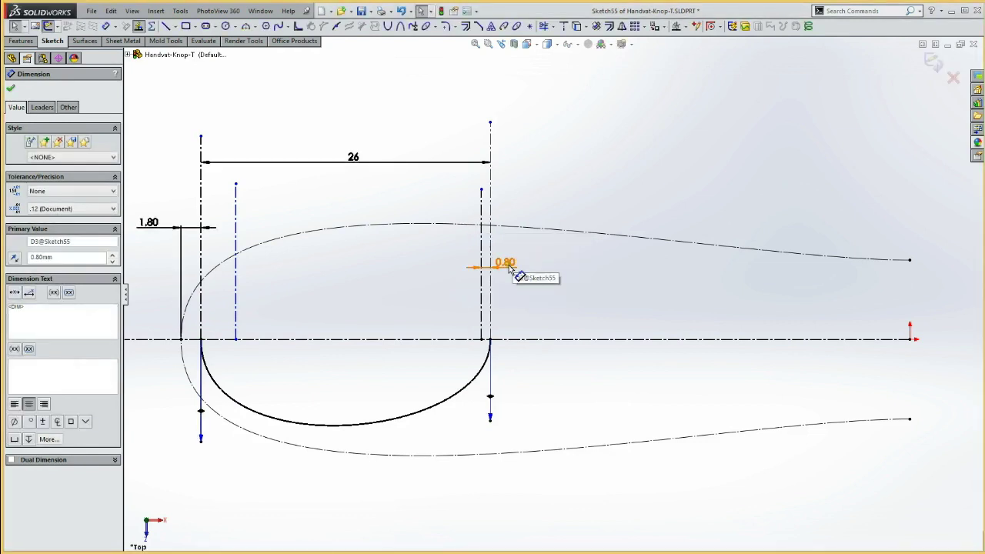
drag(518, 273, 562, 263)
click(346, 286)
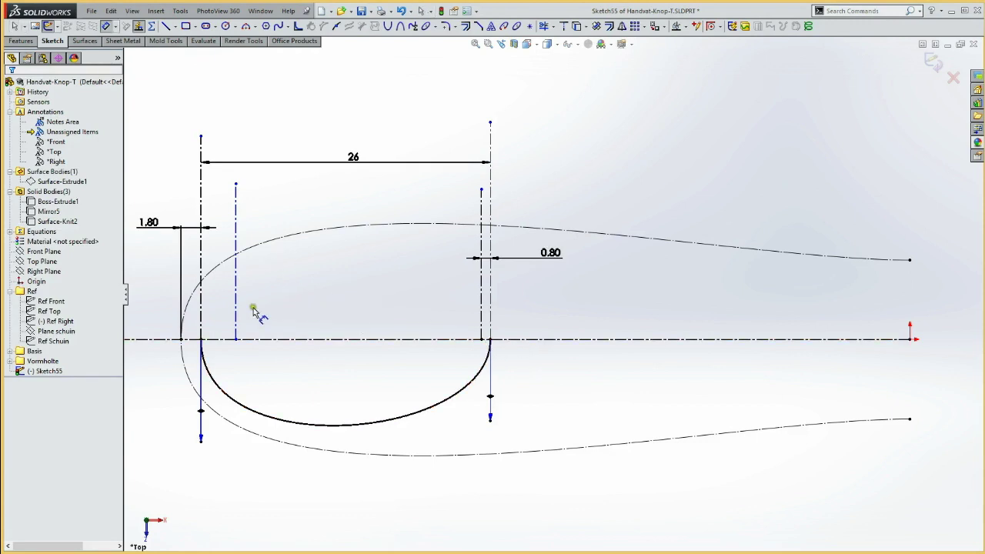
Dimension the left inner construction line 4 from the left vertical line
drag(235, 311, 205, 304)
double_click(264, 285)
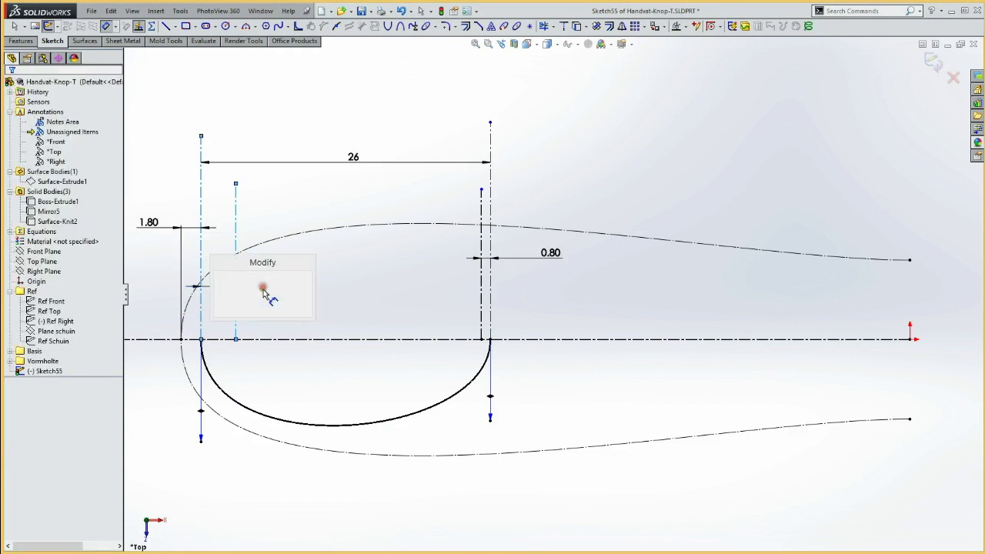
text(4)
key(Return)
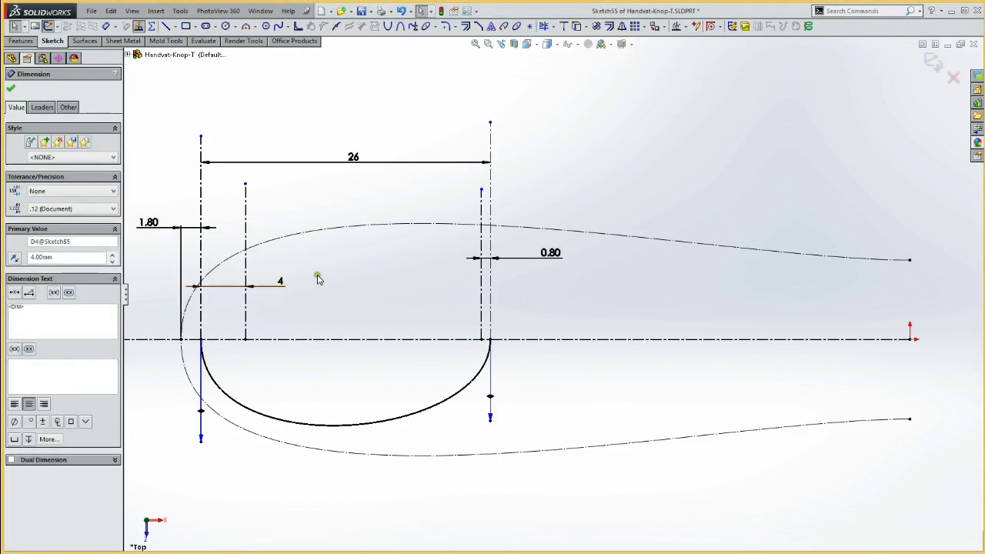
click(312, 274)
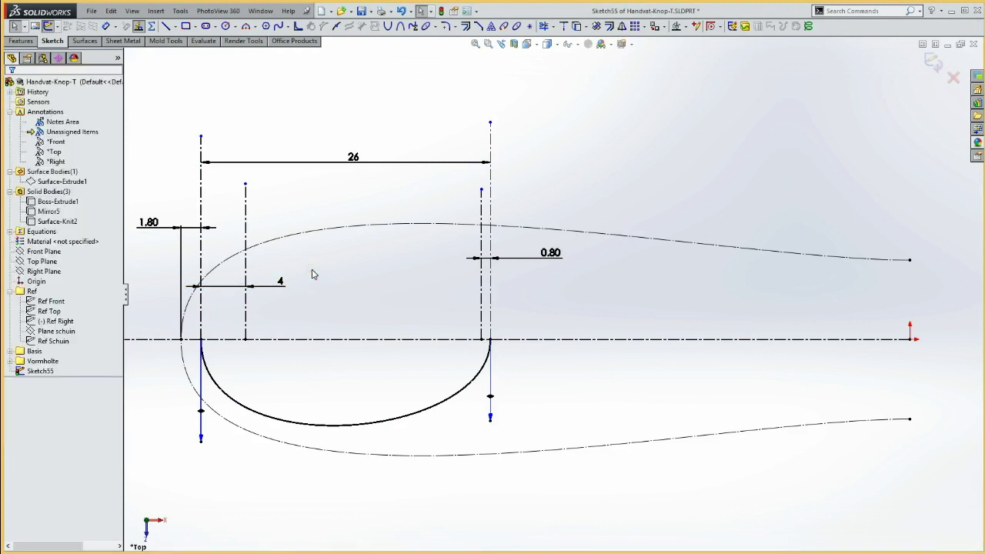
click(245, 339)
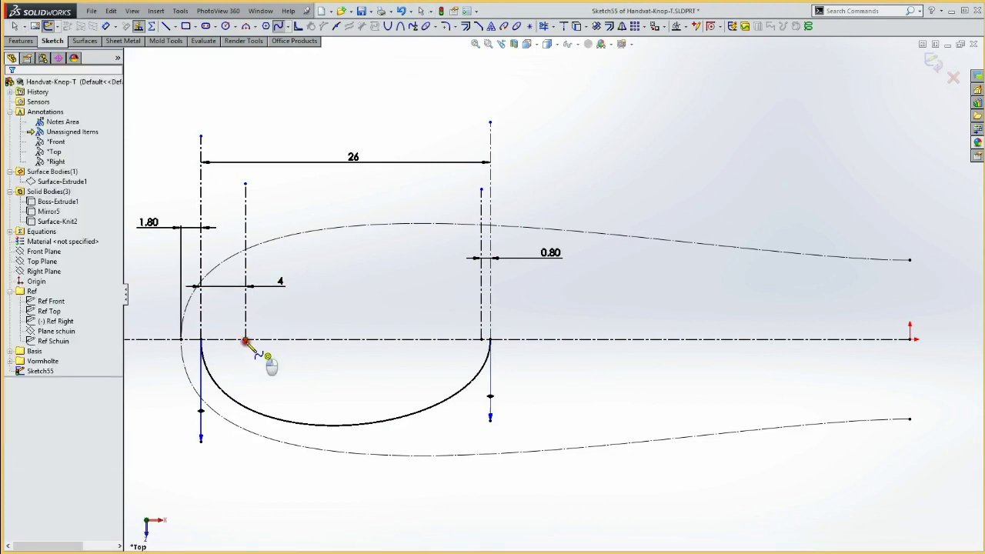
Draw the inner spline between the inner construction lines and make it tangent to the right line
double_click(482, 340)
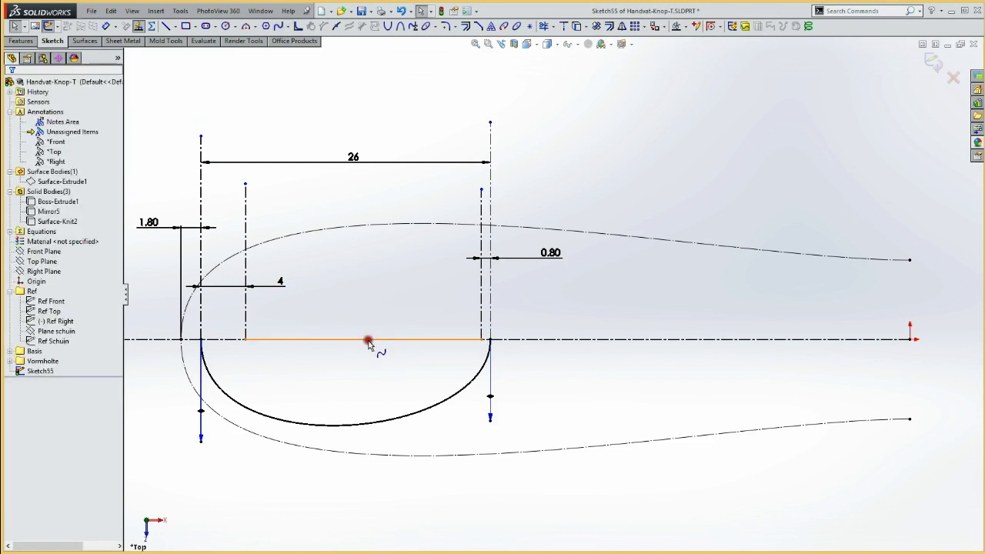
click(369, 339)
drag(343, 341, 316, 359)
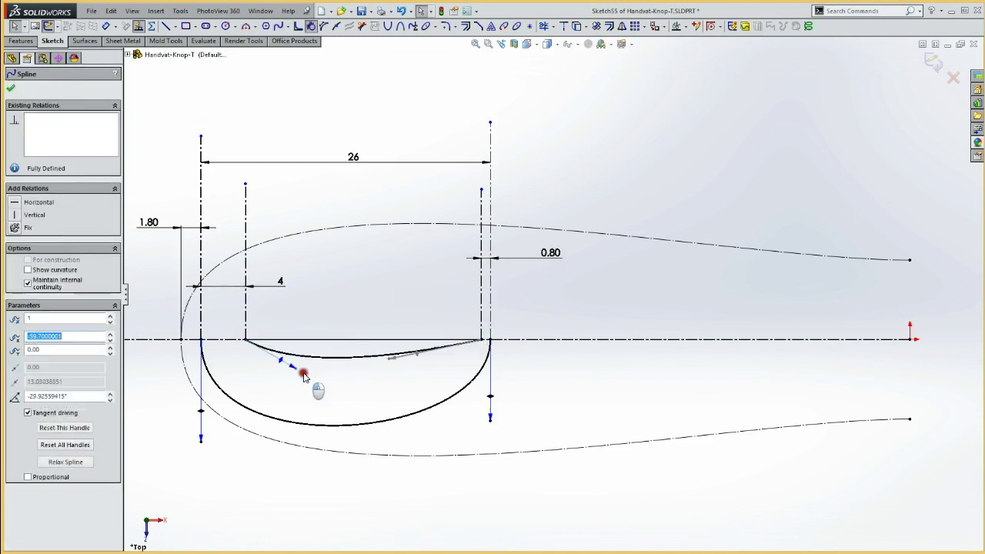
ctrl+click(246, 312)
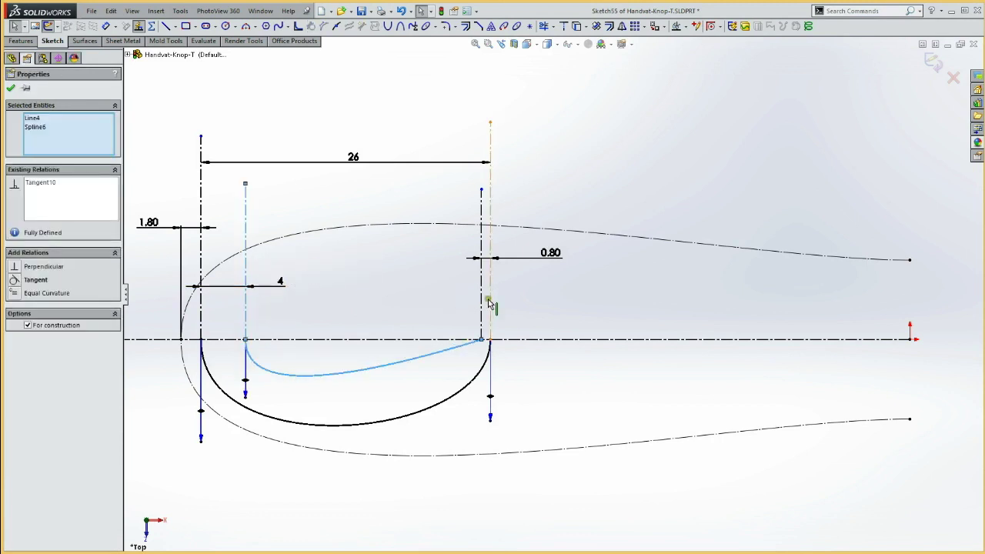
click(482, 302)
click(456, 350)
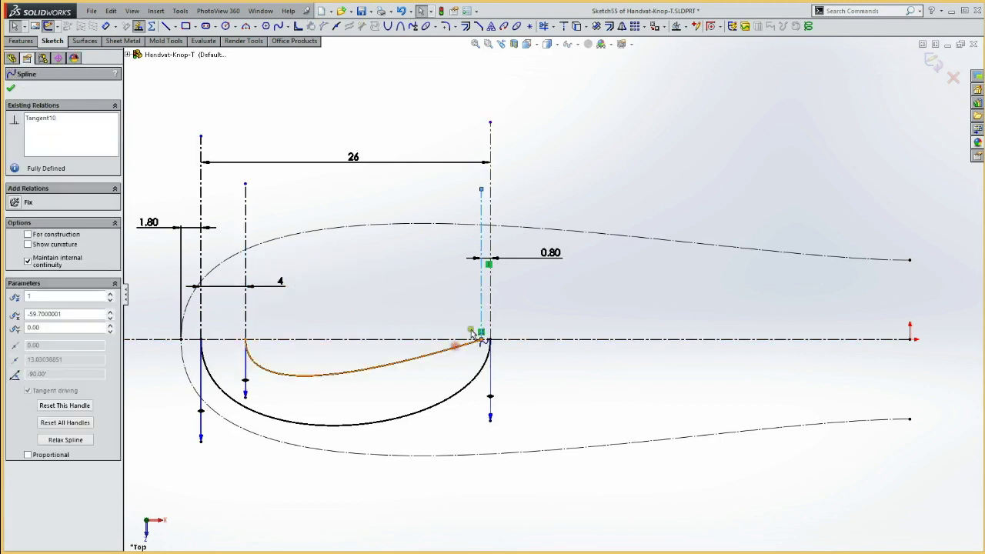
ctrl+click(481, 297)
click(500, 297)
click(382, 298)
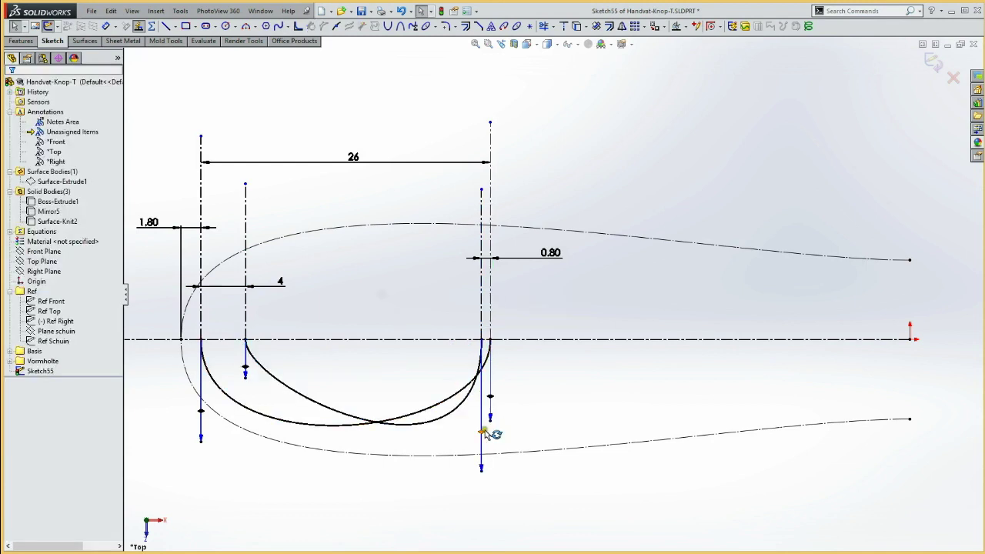
Adjust the inner spline's end tangent handles to form a smooth, rounded U
drag(482, 469, 481, 408)
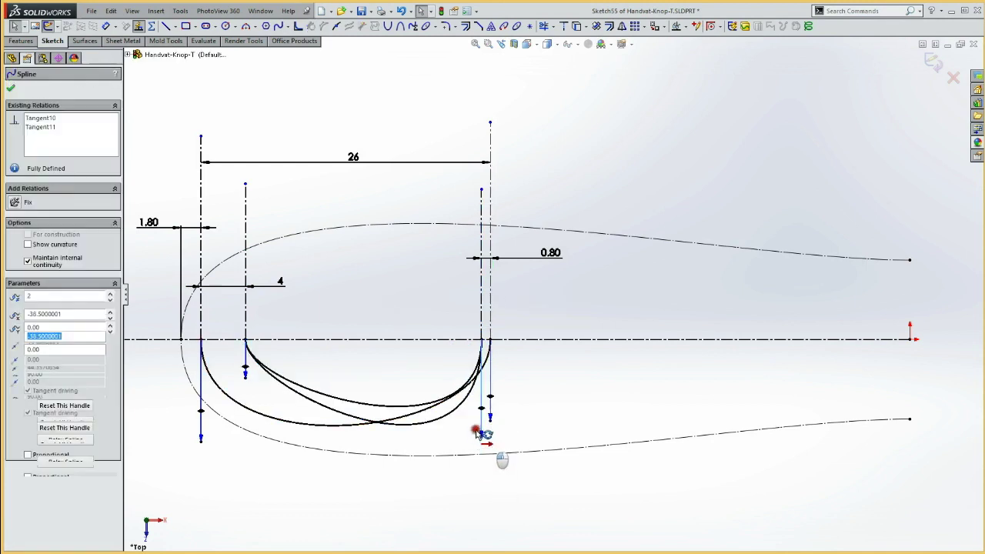
drag(250, 384, 248, 394)
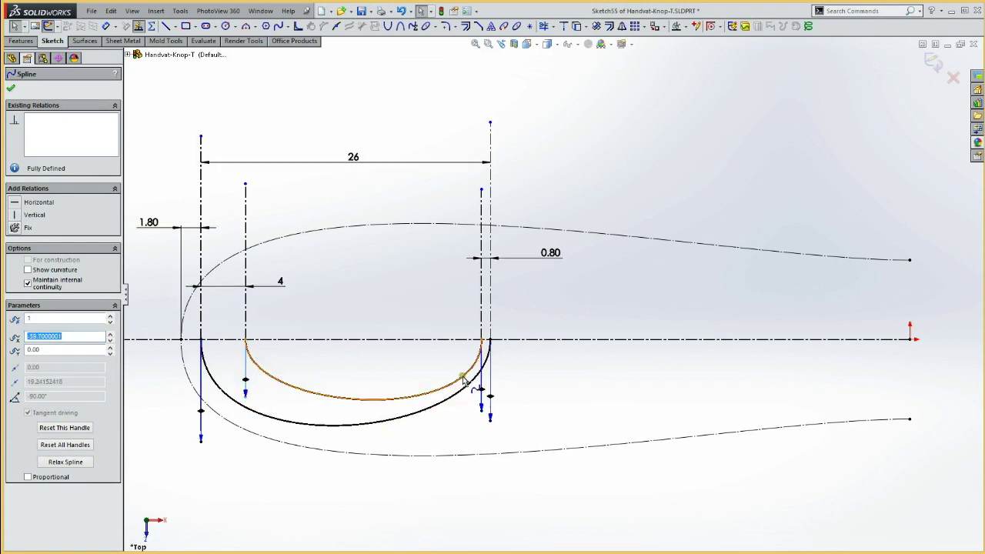
drag(482, 410, 482, 399)
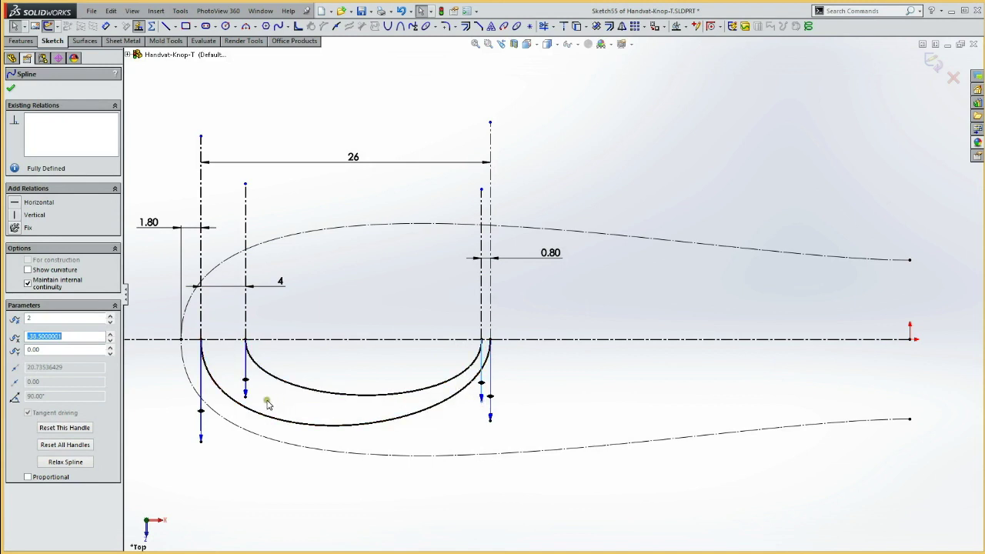
drag(246, 394, 244, 403)
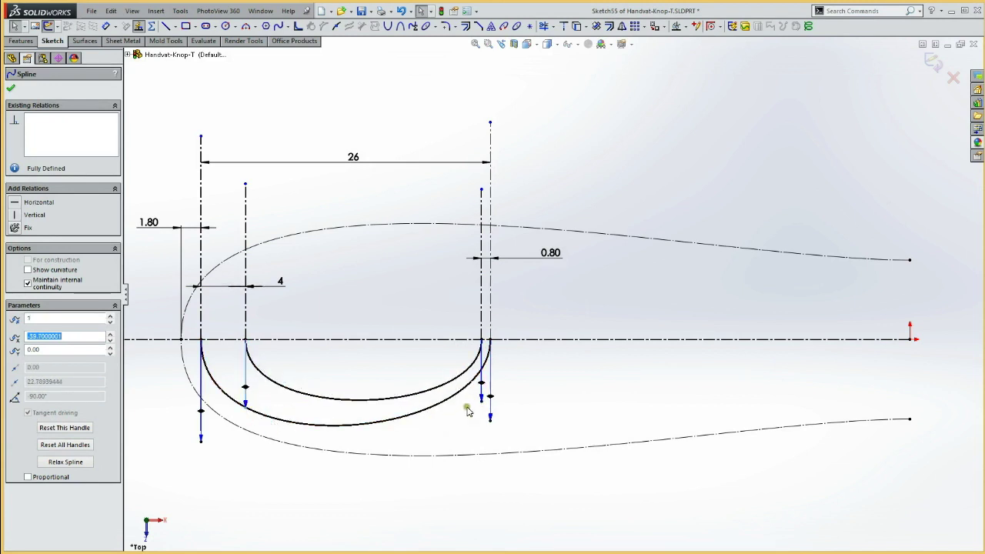
drag(481, 399, 484, 399)
drag(246, 405, 246, 420)
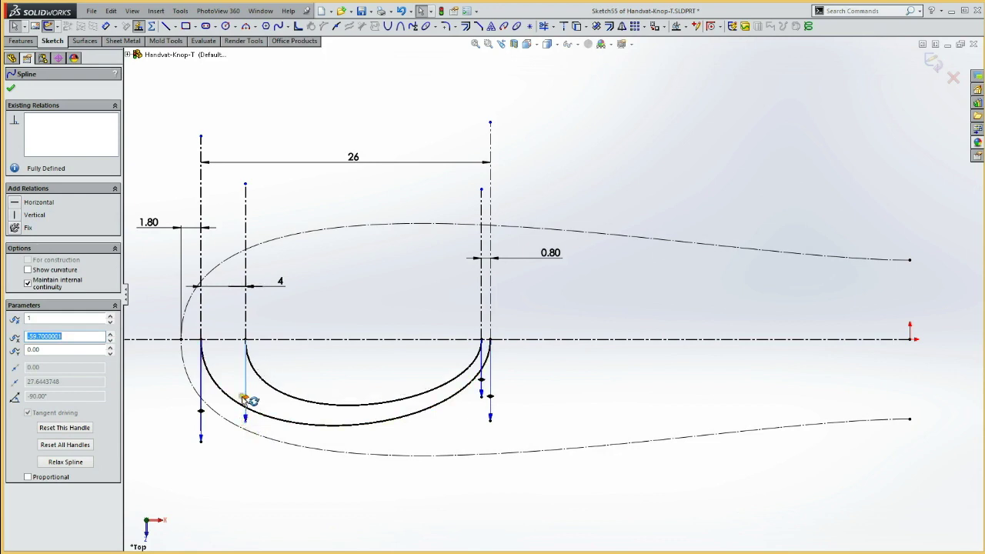
click(328, 377)
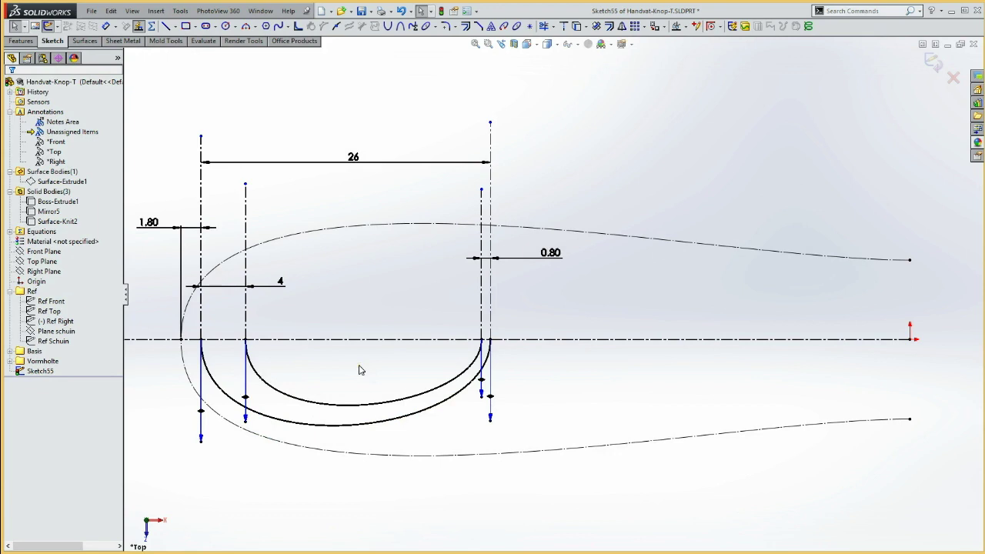
key(l)
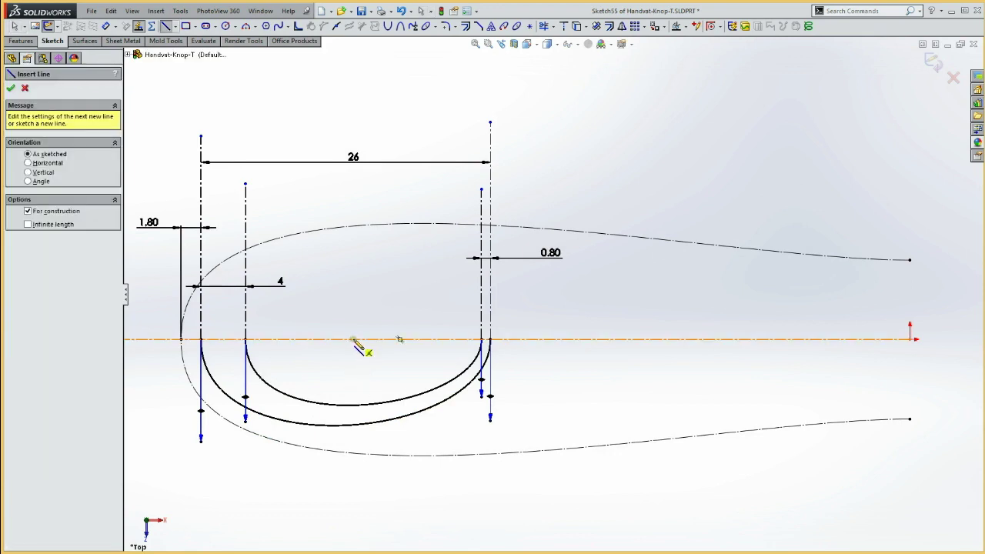
Draw a vertical centreline from the horizontal axis down past both section curves
click(353, 340)
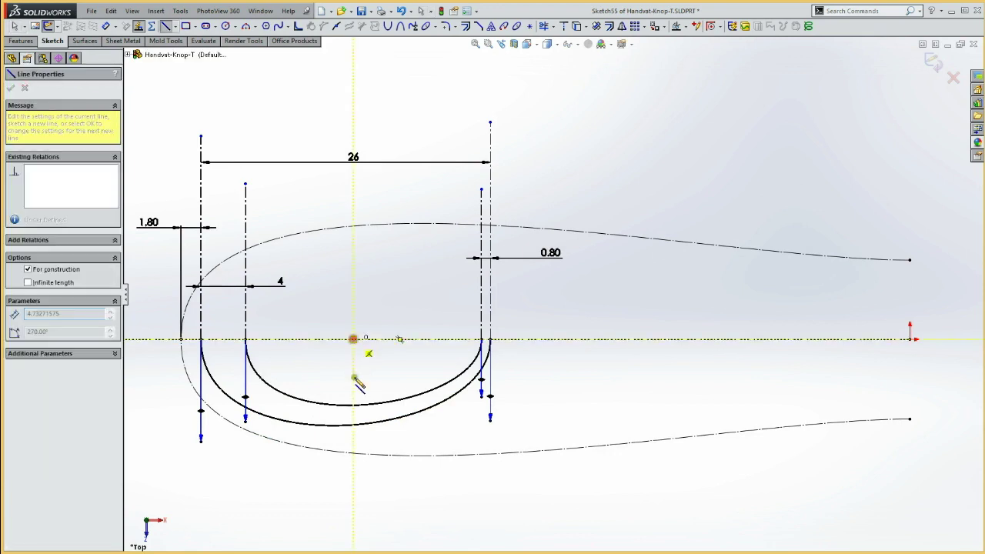
click(353, 532)
key(Escape)
drag(352, 363, 335, 363)
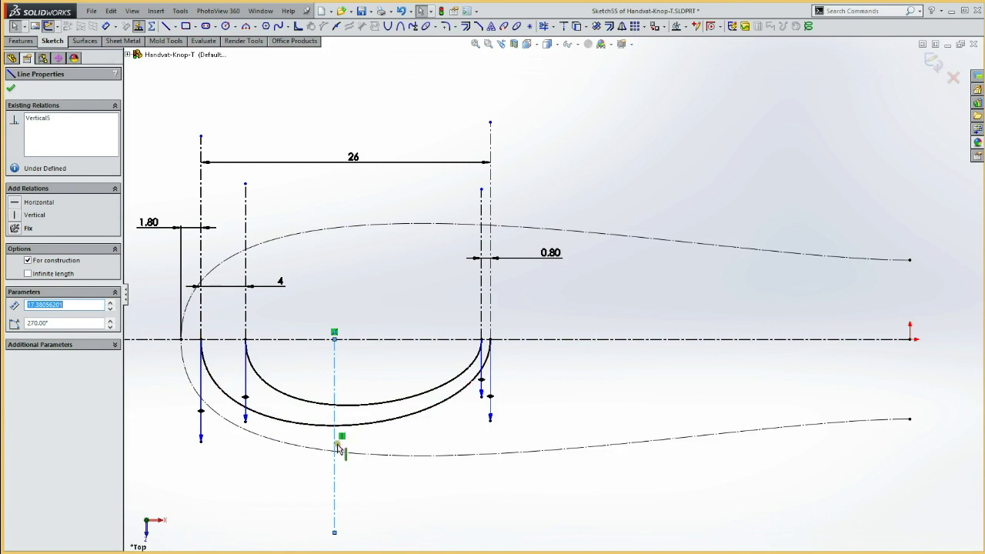
drag(334, 534, 337, 534)
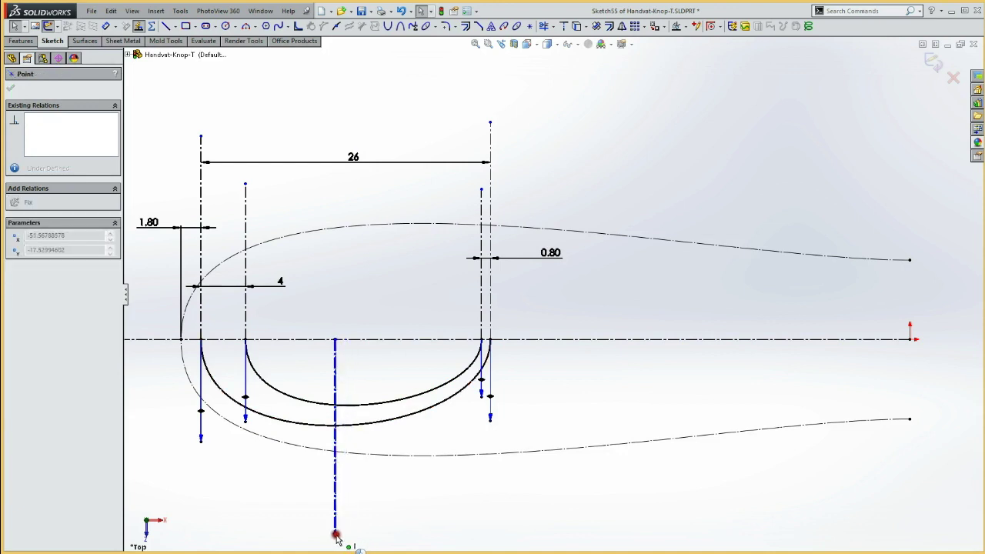
click(362, 377)
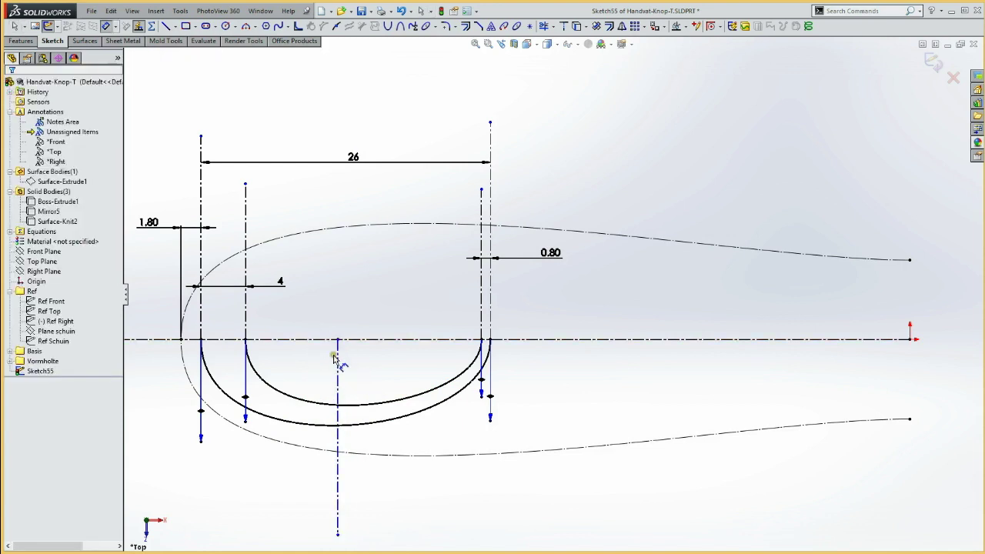
Dimension the new centreline 12 from the left end line and exit the sketch
drag(337, 363, 245, 344)
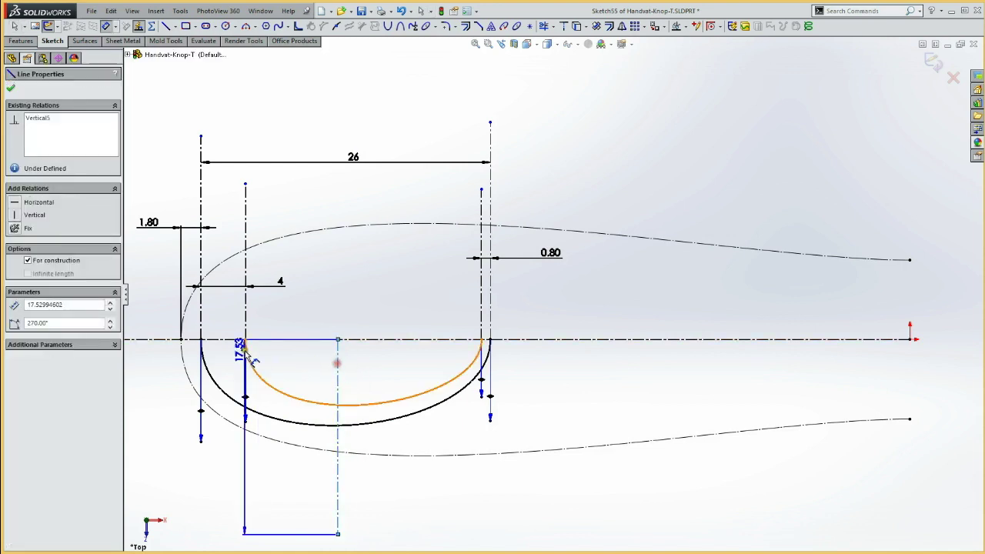
click(201, 312)
click(292, 317)
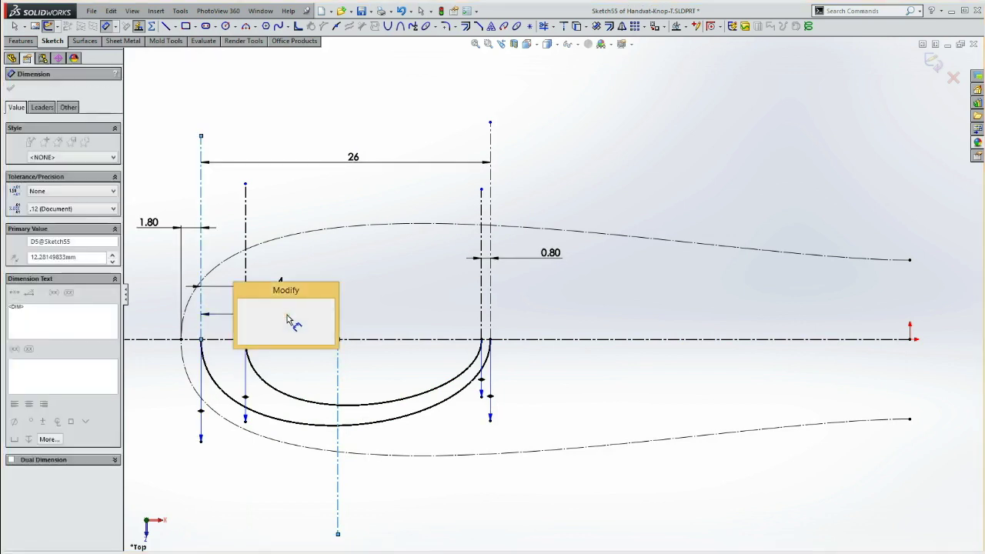
text(12)
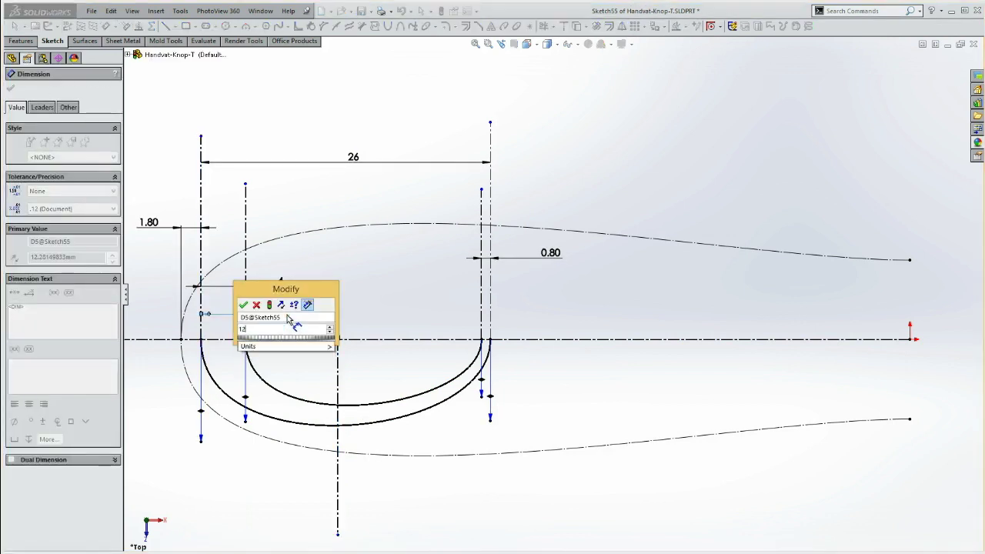
key(Return)
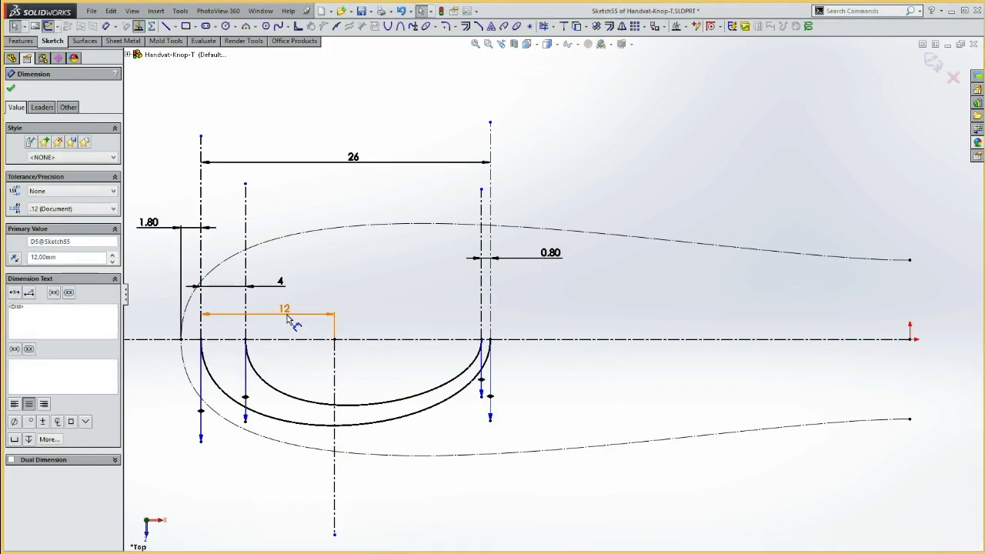
click(317, 283)
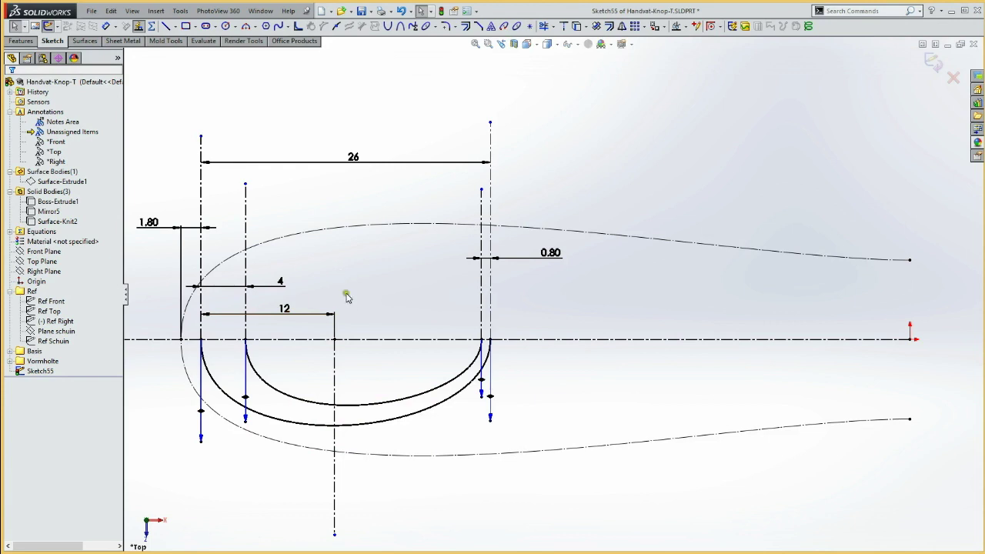
click(48, 25)
Rename the finished sketch to 'Ref knop top'
click(42, 372)
click(43, 373)
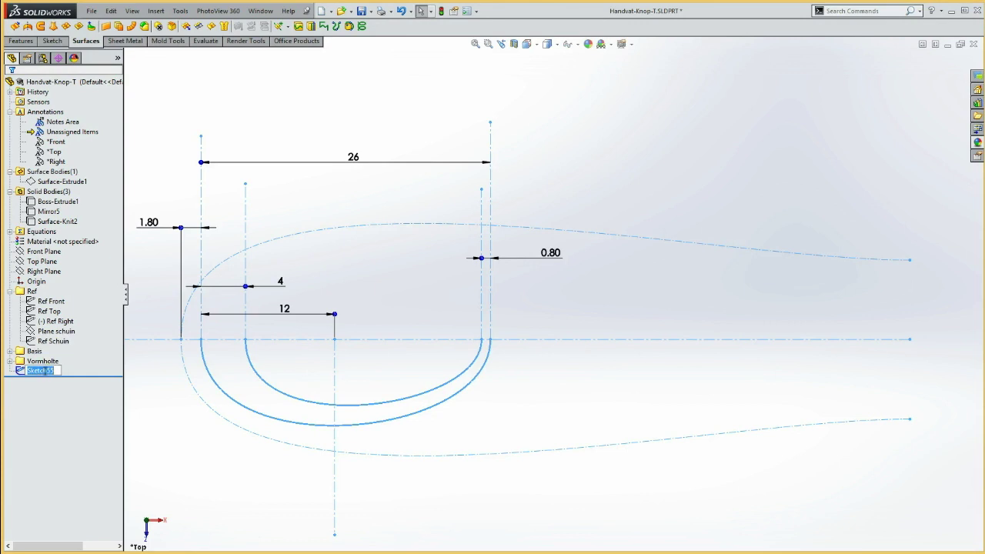
text(Ref knop top)
click(221, 499)
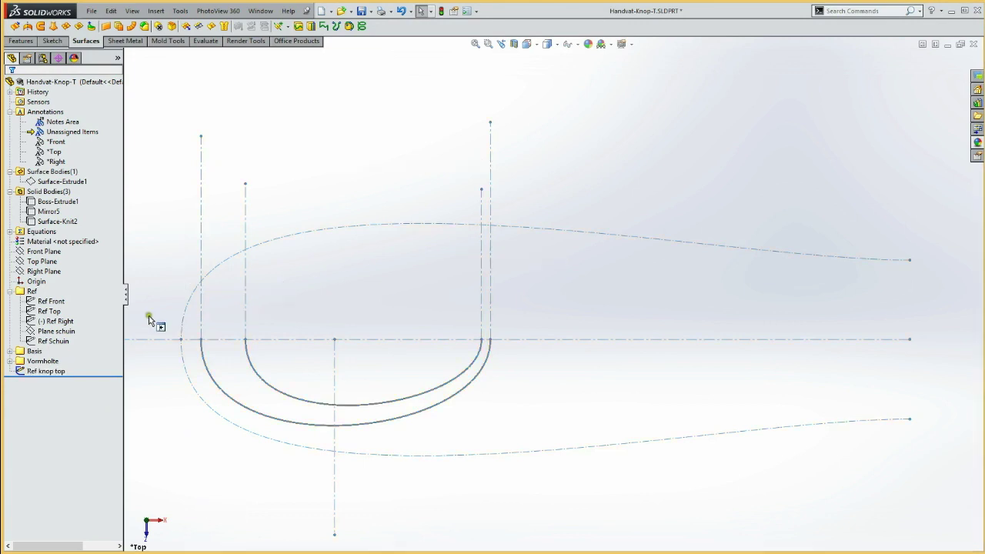
Start a new sketch on the Front Plane and turn to an oblique view of the curves
click(48, 251)
click(66, 239)
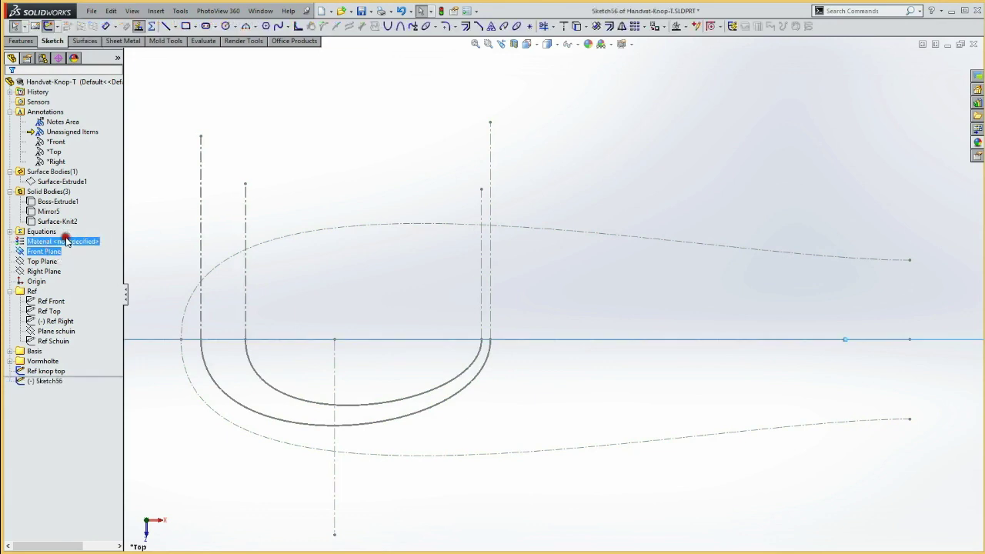
key(ctrl+8)
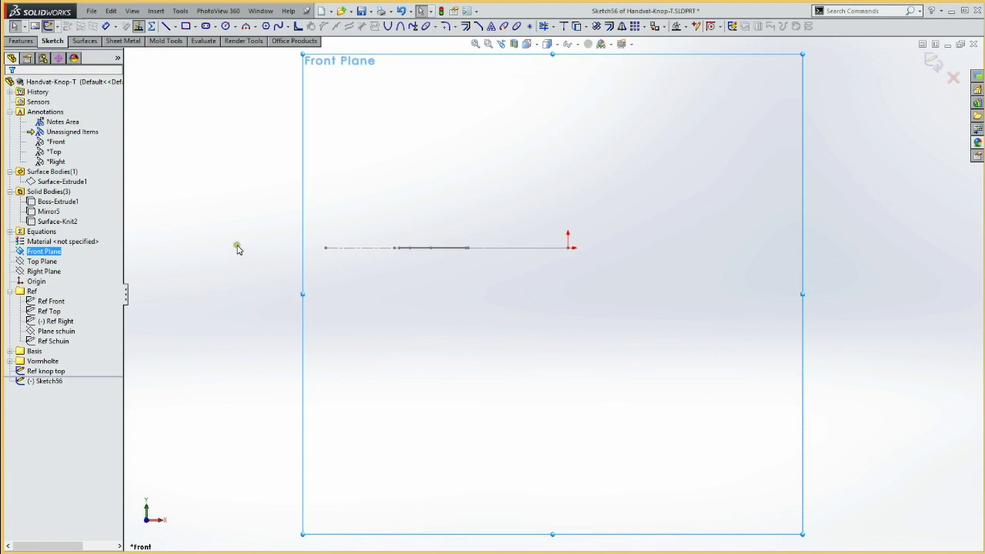
click(239, 246)
key(Down)
key(Down)
key(Down)
key(Down)
key(Down)
key(Down)
key(Down)
key(Down)
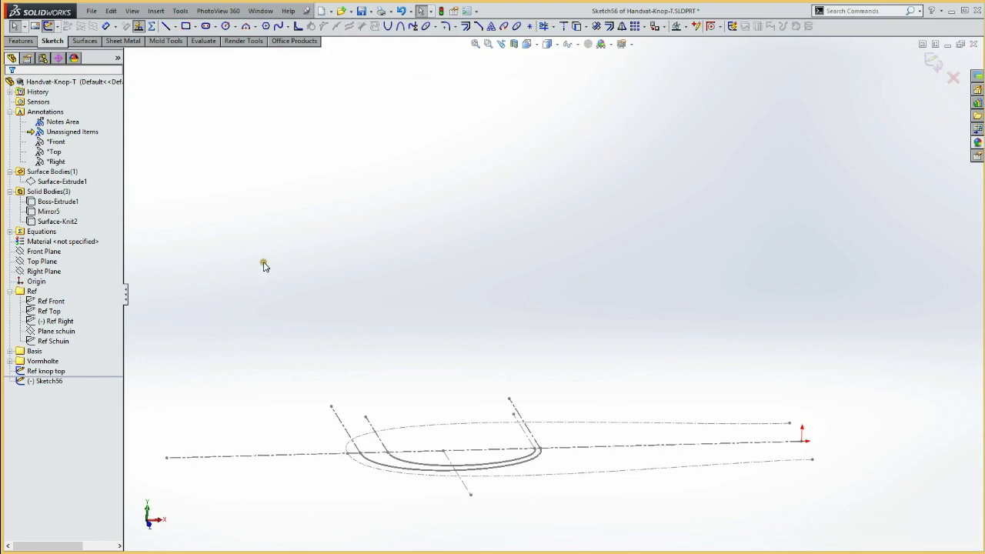
Draw a vertical construction line rising from the ellipse's left end
key(l)
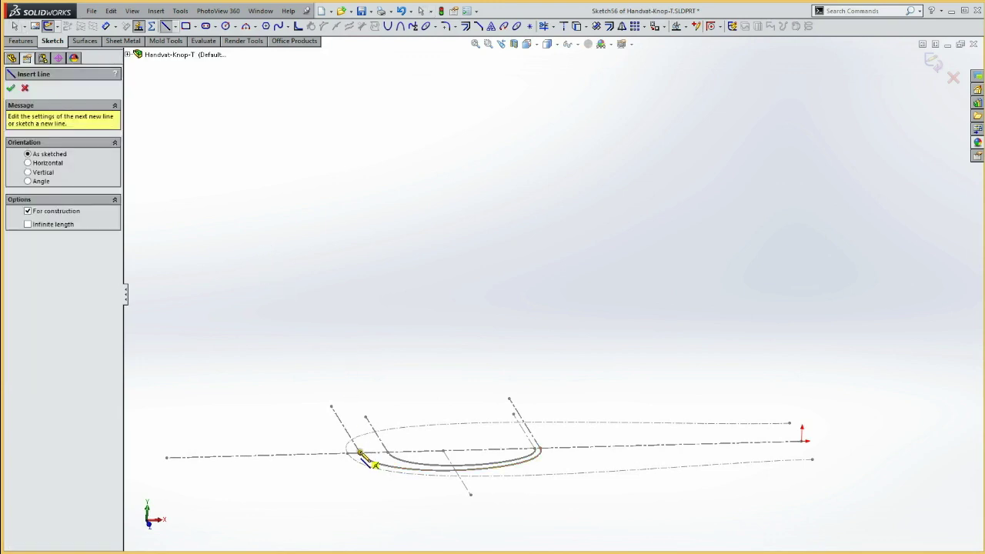
click(360, 450)
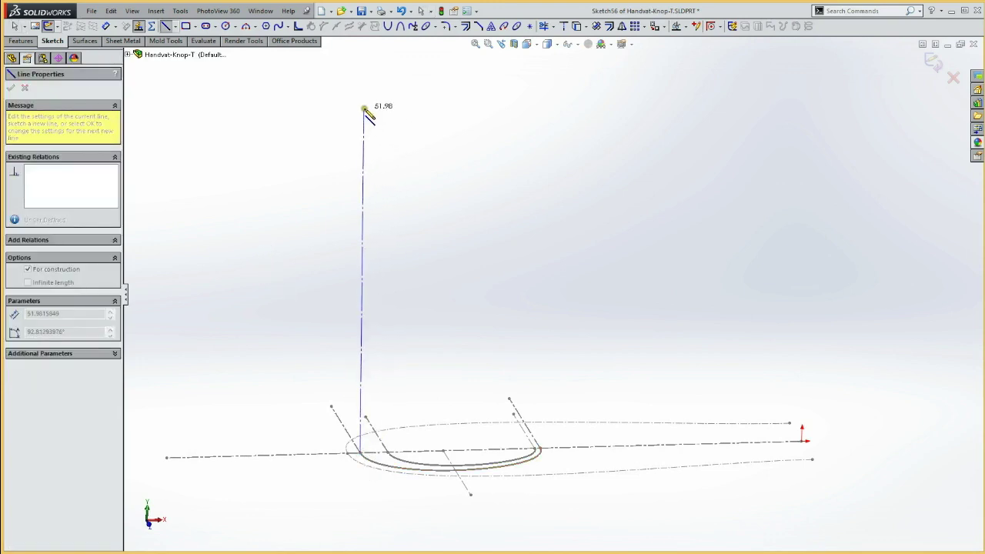
click(363, 108)
click(20, 264)
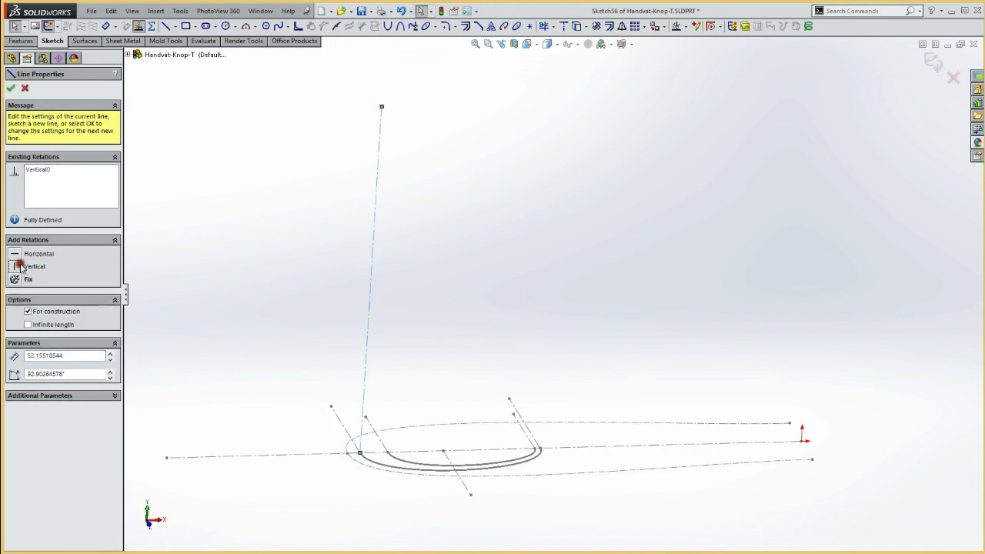
click(460, 266)
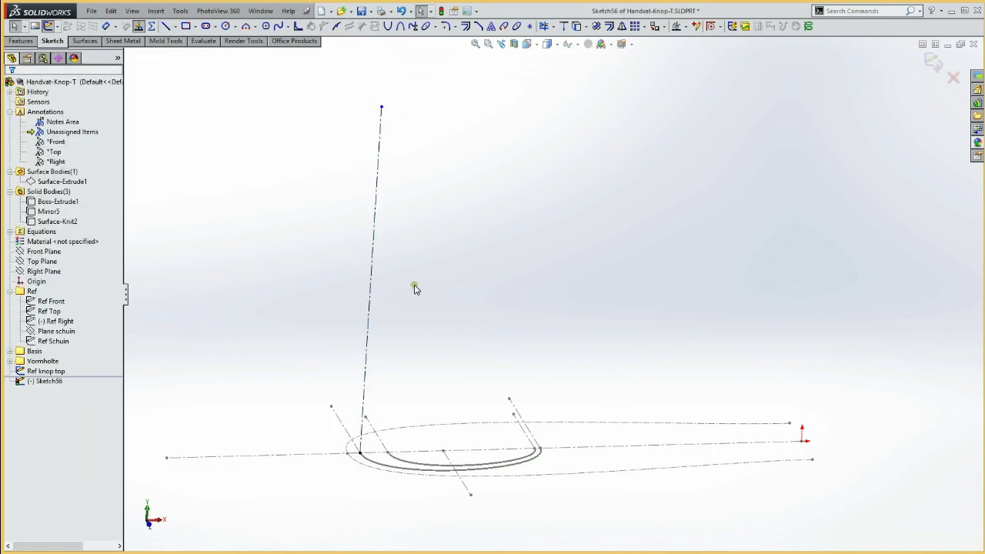
Add a second left line and two right lines, all vertical construction lines from the ellipse
key(l)
click(389, 452)
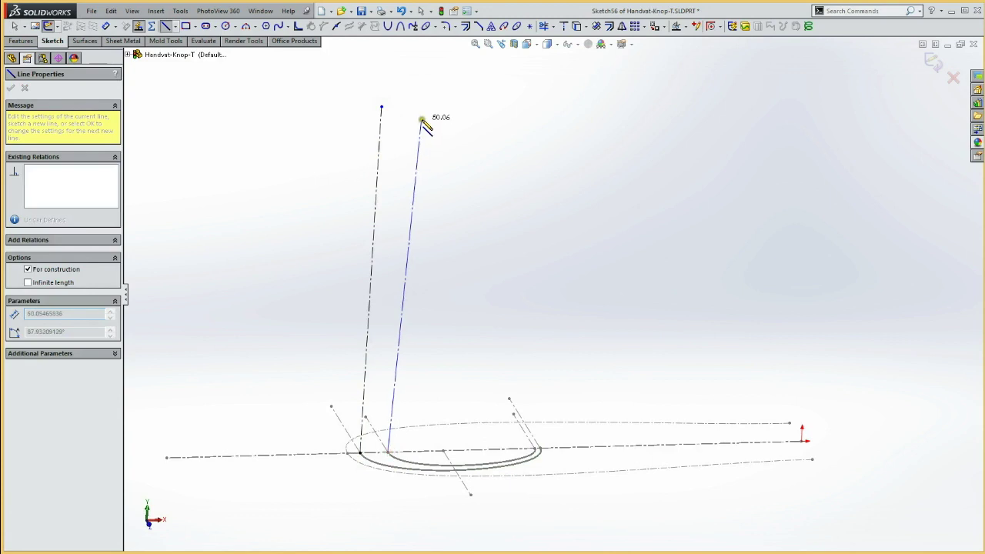
double_click(409, 112)
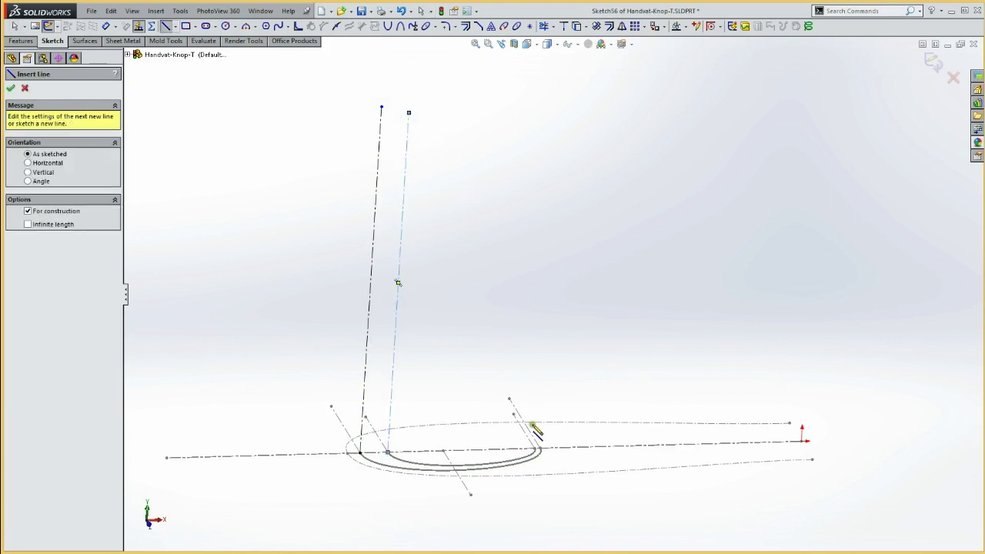
click(537, 448)
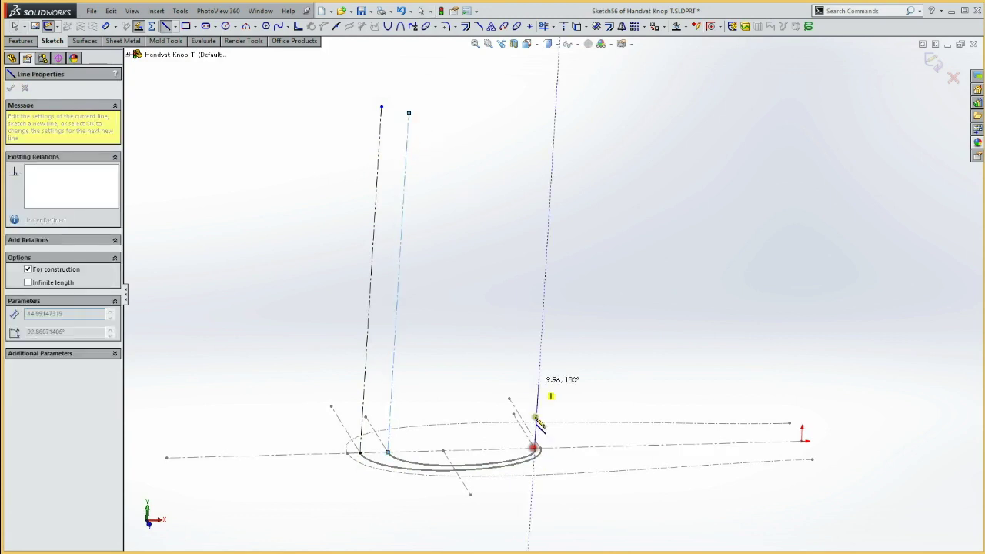
double_click(554, 118)
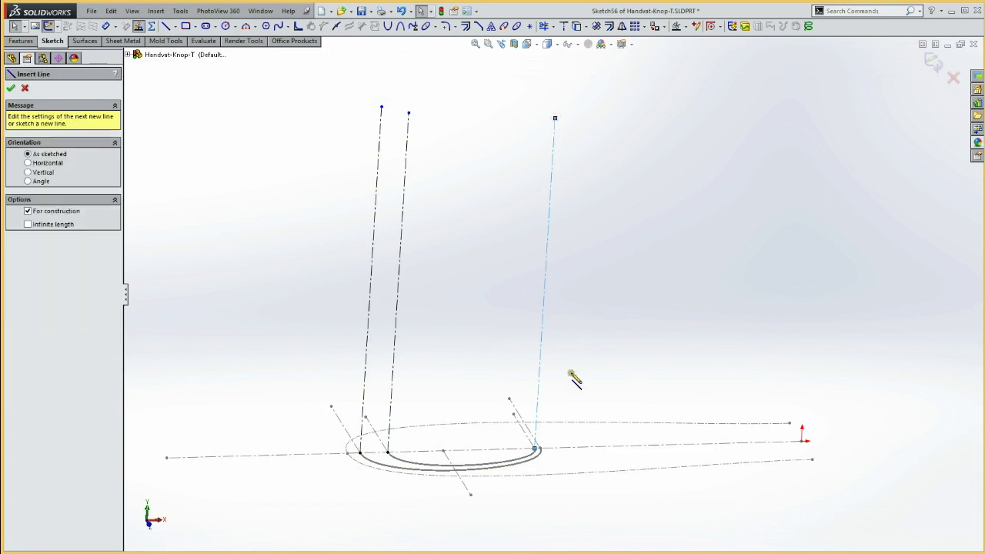
click(538, 448)
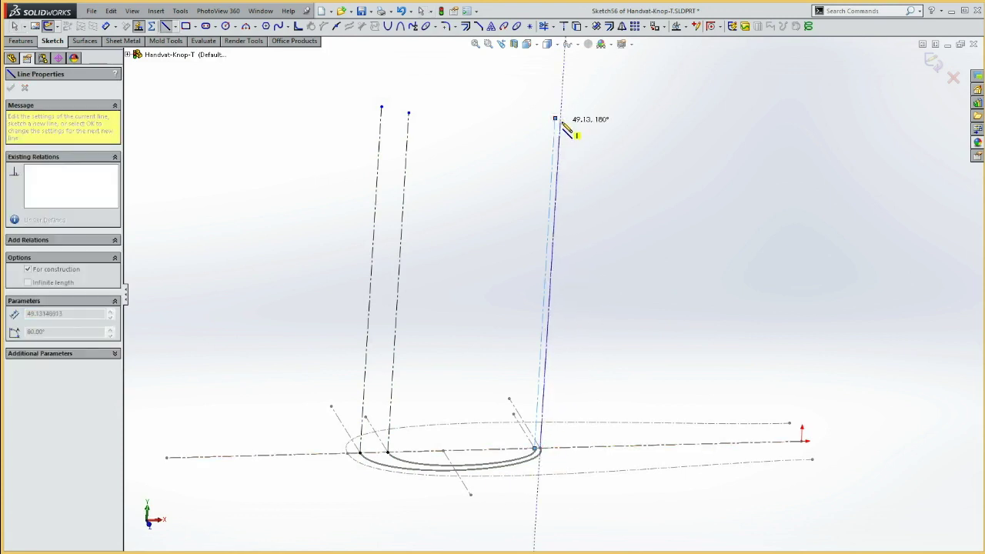
double_click(561, 123)
key(Escape)
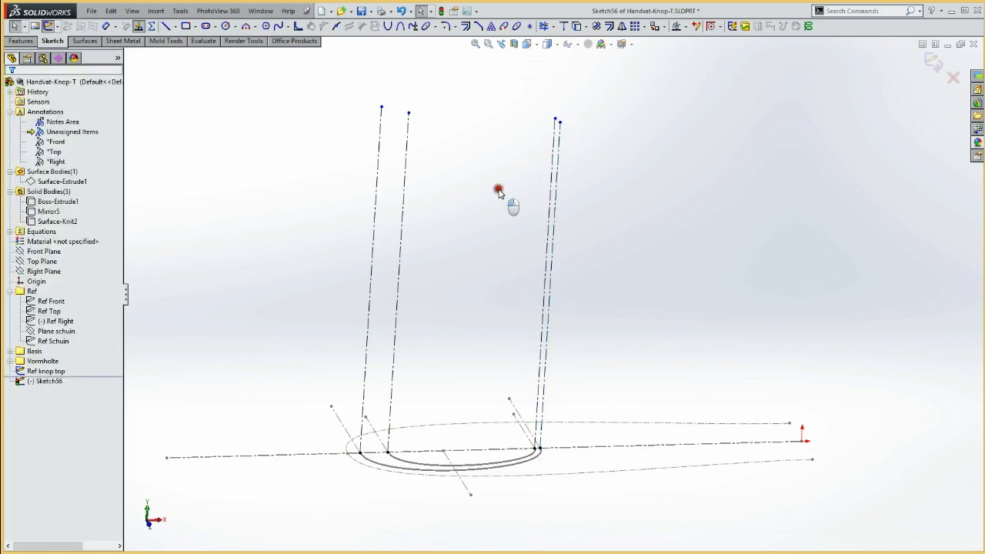
click(43, 361)
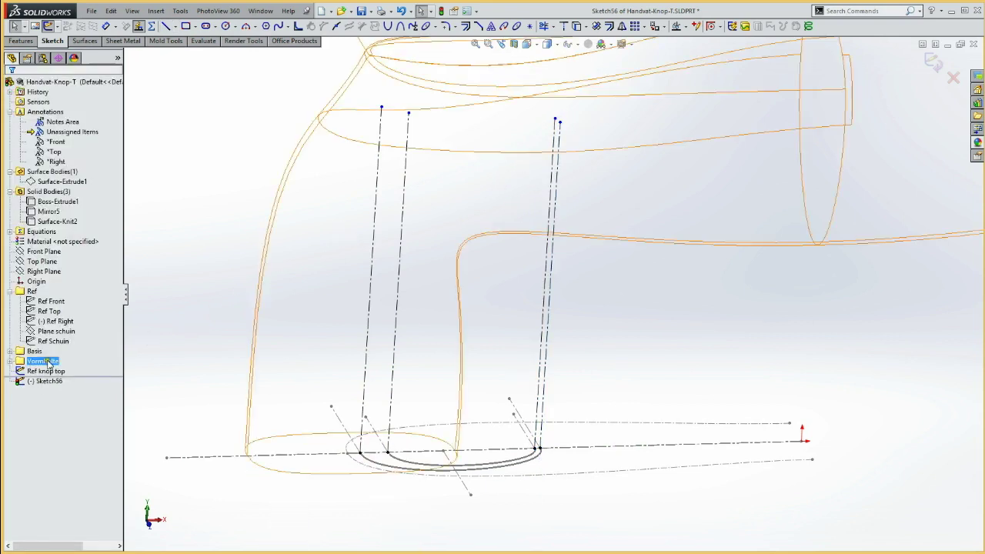
click(10, 361)
Show the Ref vormholte reference geometry and select its top edge
click(53, 372)
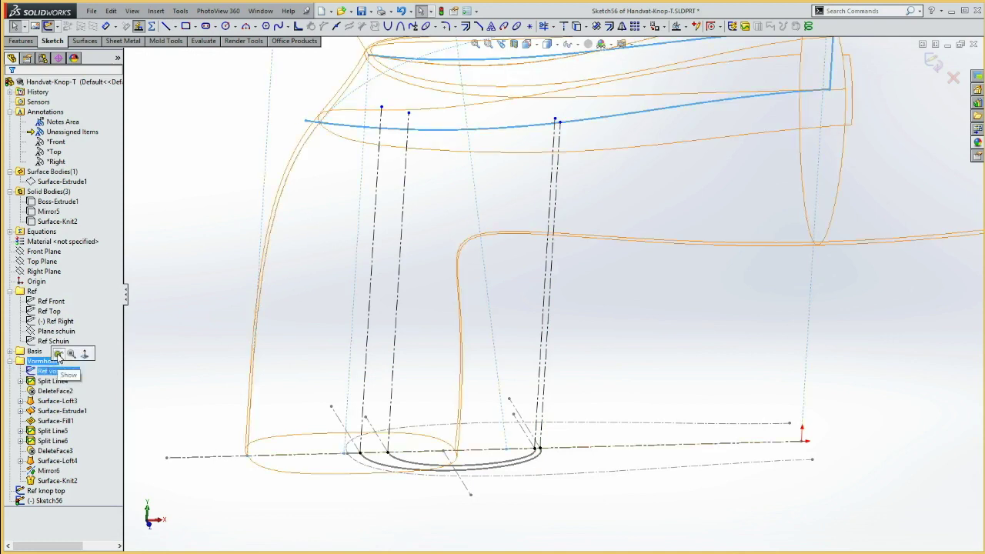
click(166, 208)
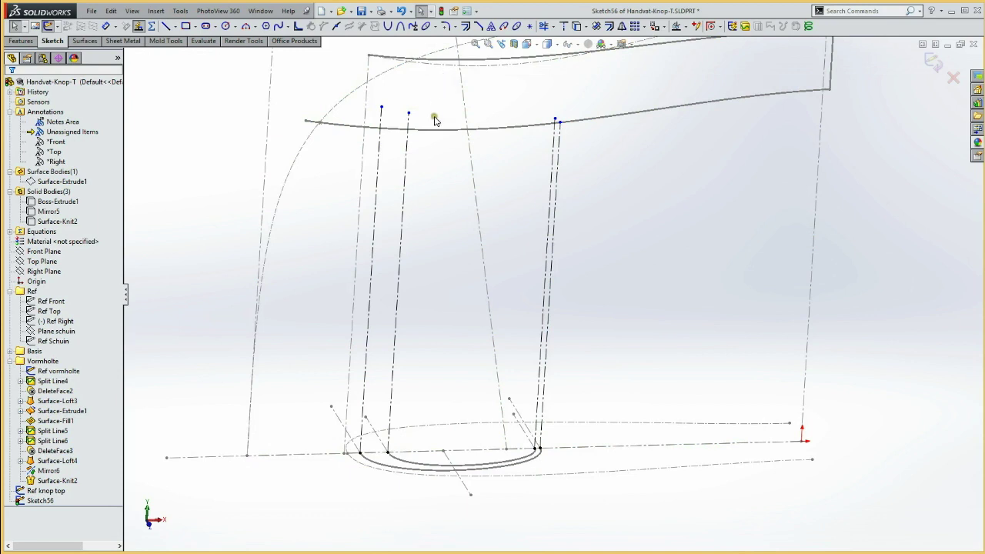
click(448, 69)
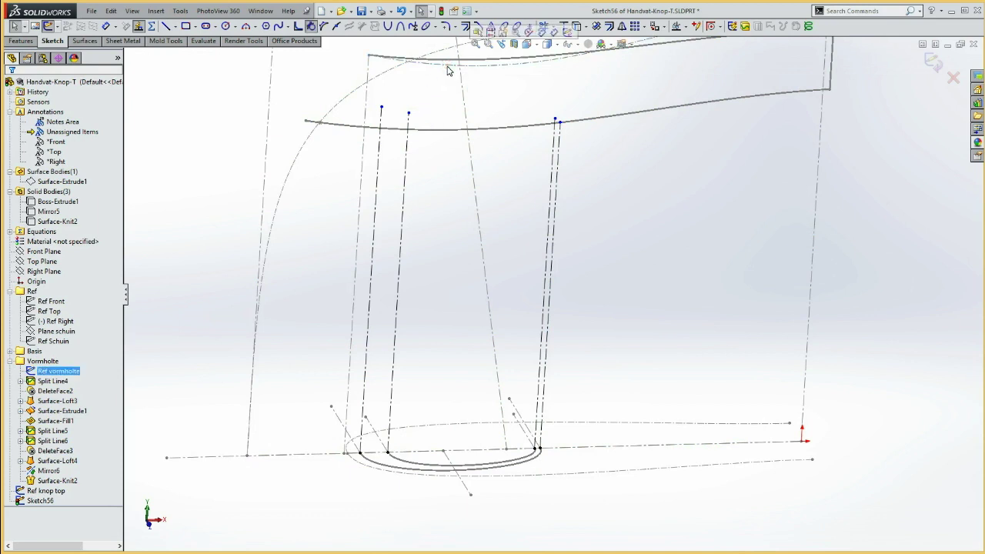
click(448, 69)
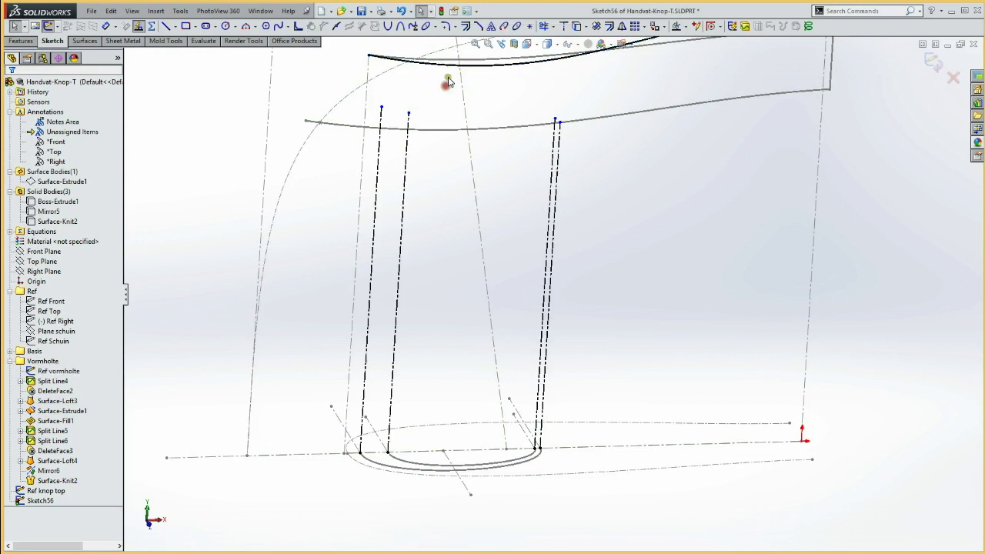
click(450, 64)
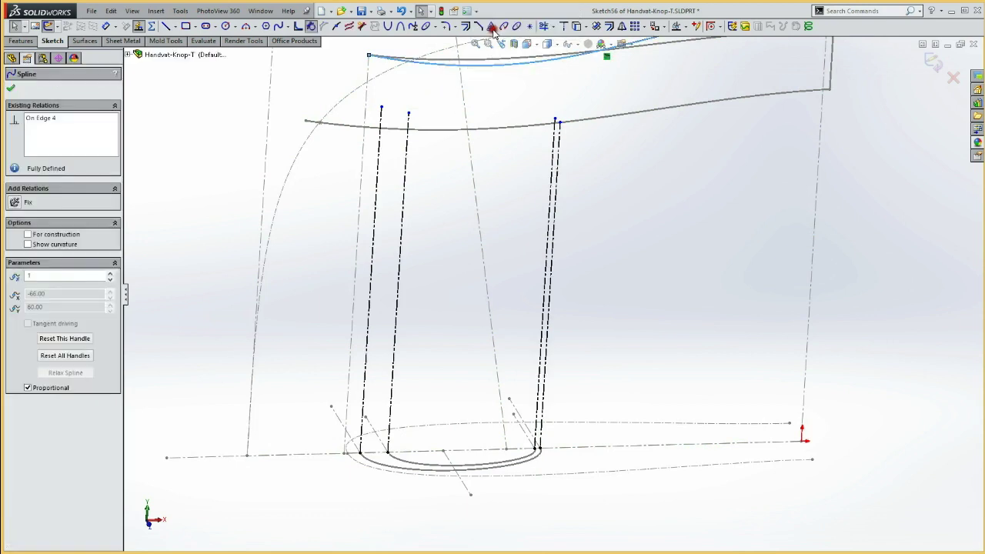
click(454, 82)
click(449, 68)
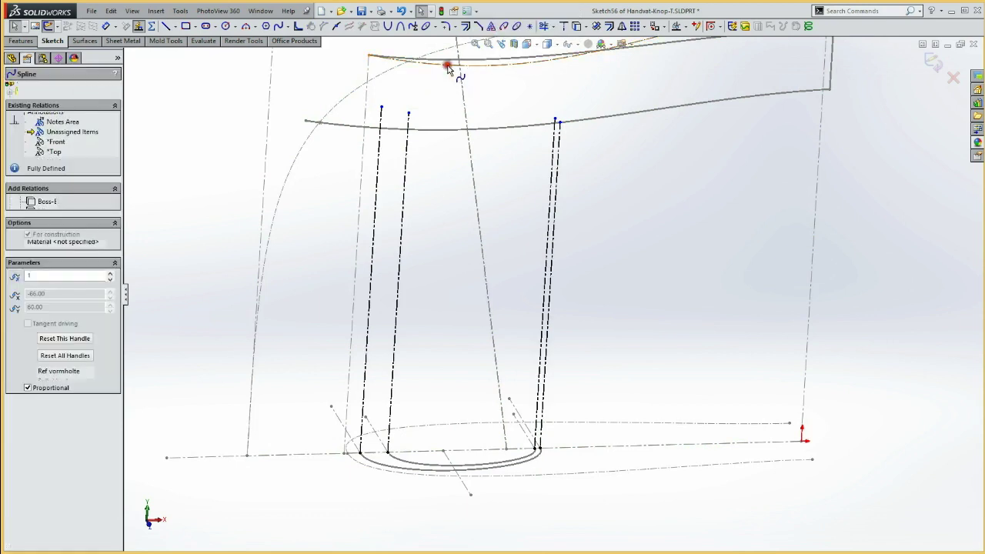
Offset the top edge by 0.80 mm into Sketch56
click(465, 27)
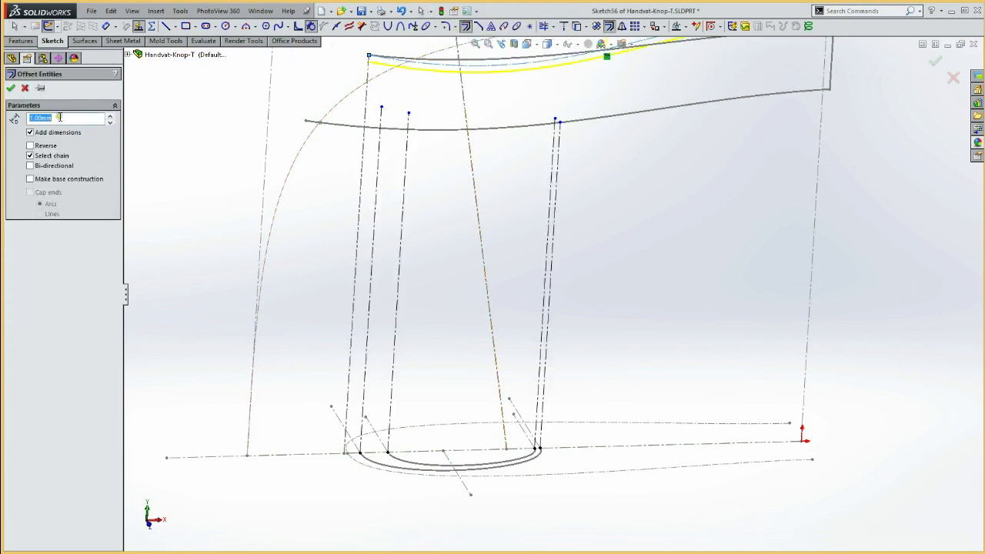
text(.8)
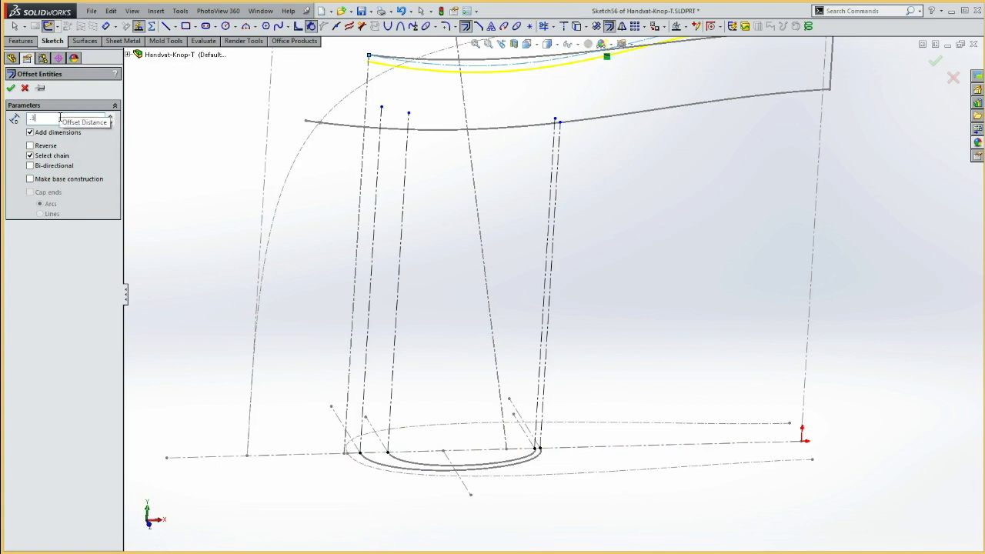
key(Return)
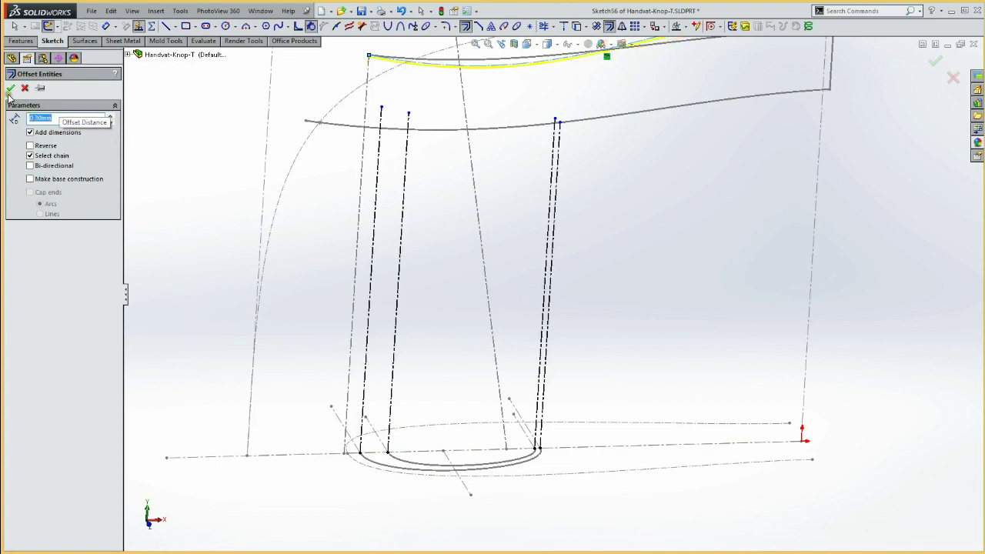
click(11, 88)
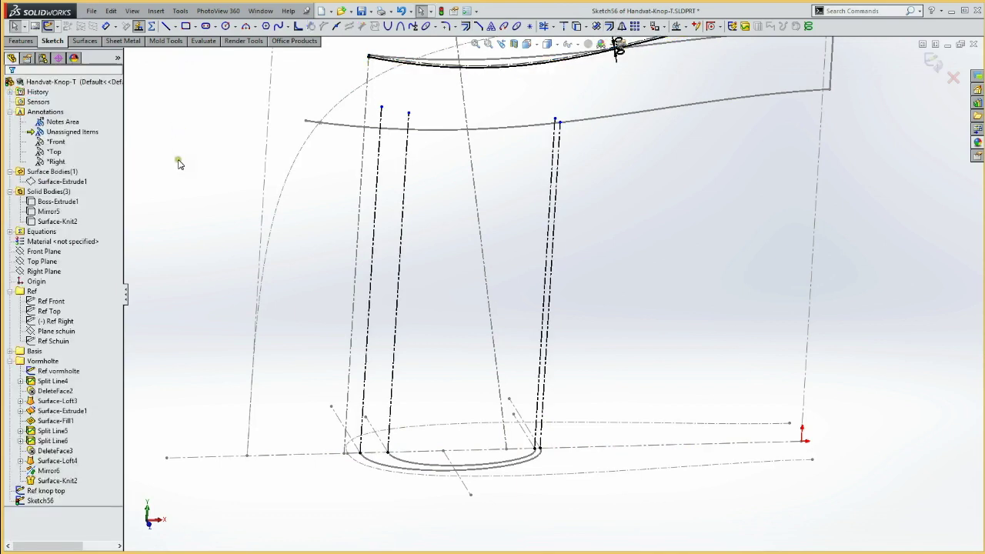
click(57, 371)
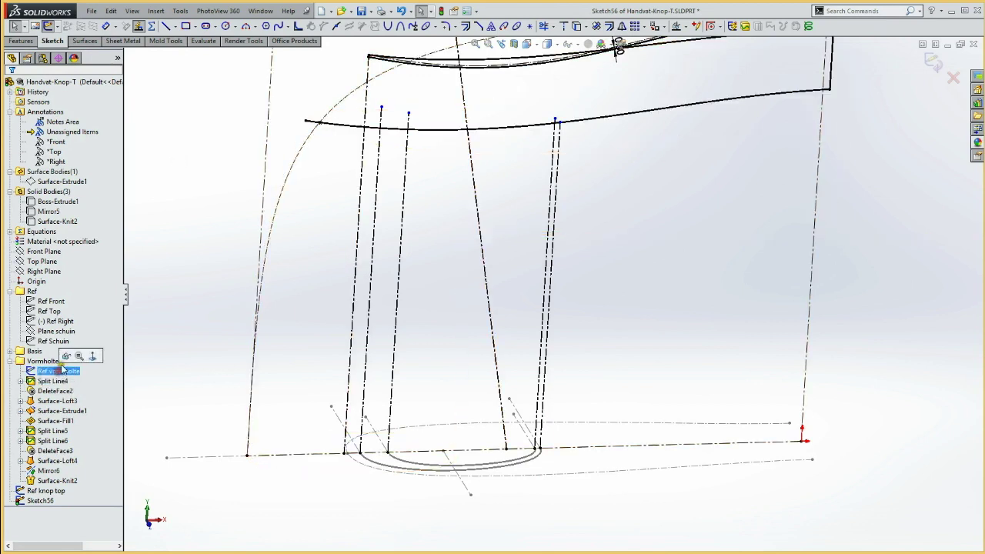
Hide Ref vormholte and zoom in on the line tops in Front view
click(65, 356)
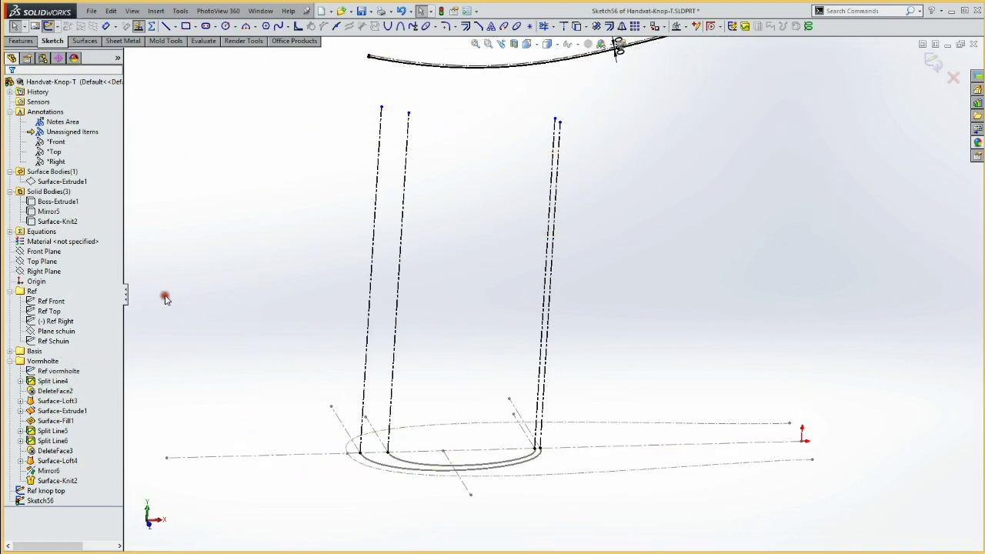
key(ctrl+1)
drag(374, 72, 553, 176)
key(Escape)
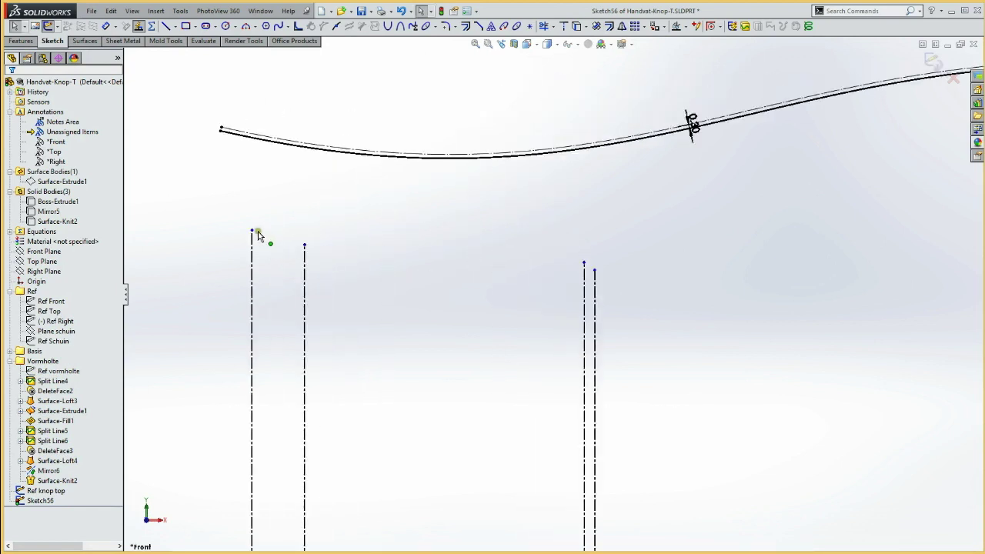
Drag the outer vertical lines' tops onto the offset curve and the inner two above it
drag(253, 231, 255, 143)
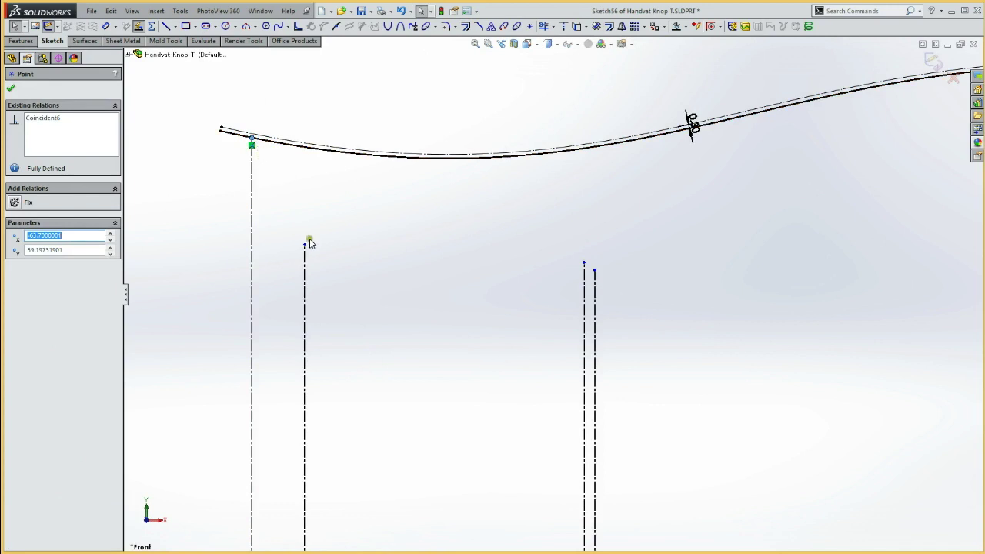
drag(305, 248, 305, 90)
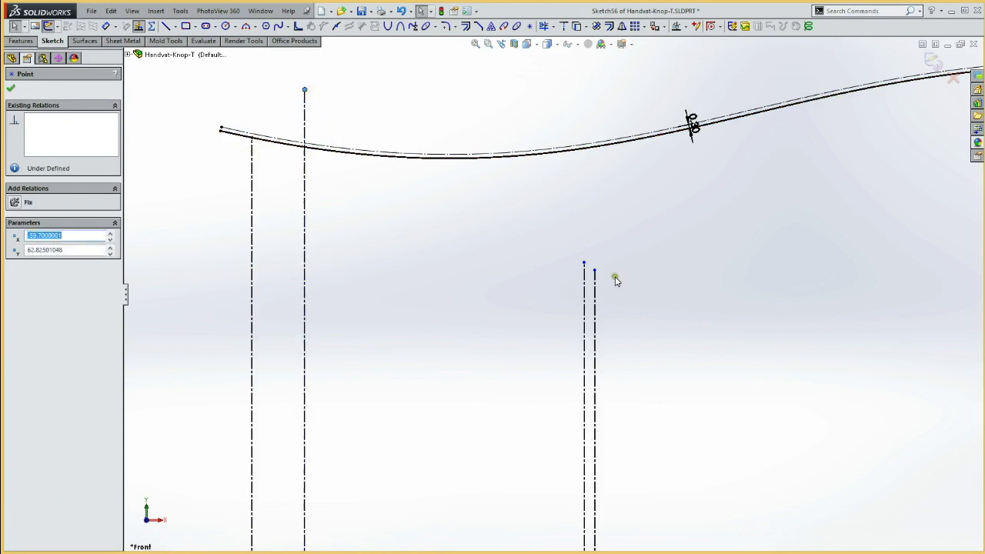
drag(585, 265, 584, 120)
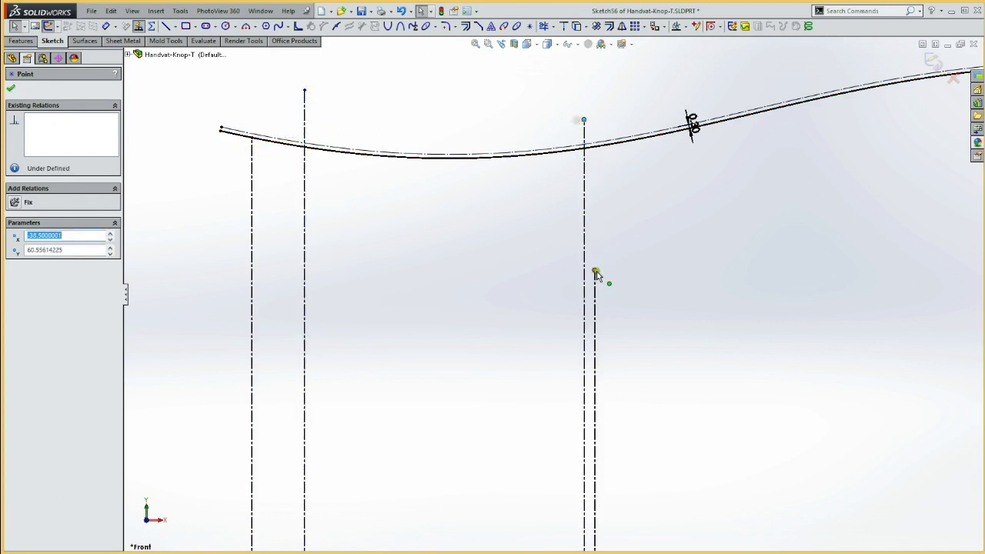
drag(597, 274, 598, 147)
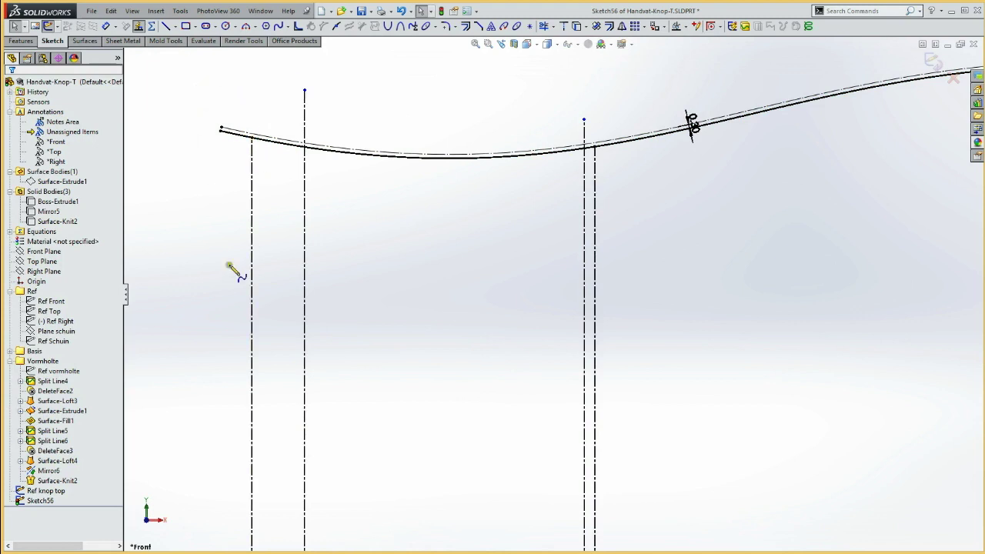
Draw a spline from the left outer line's curve point to the inner line's top, tilting its start tangent
click(254, 138)
drag(301, 99, 305, 91)
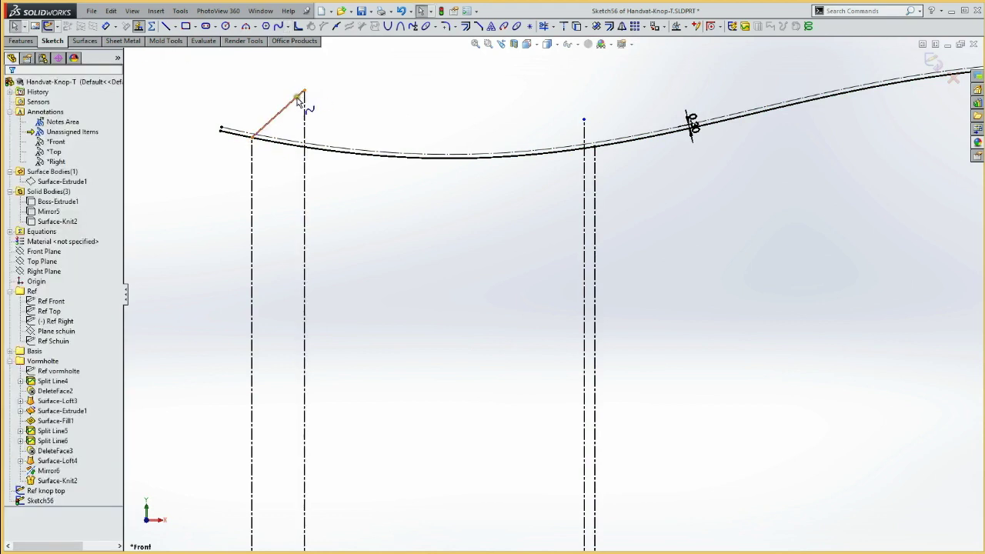
click(293, 101)
drag(274, 121, 273, 114)
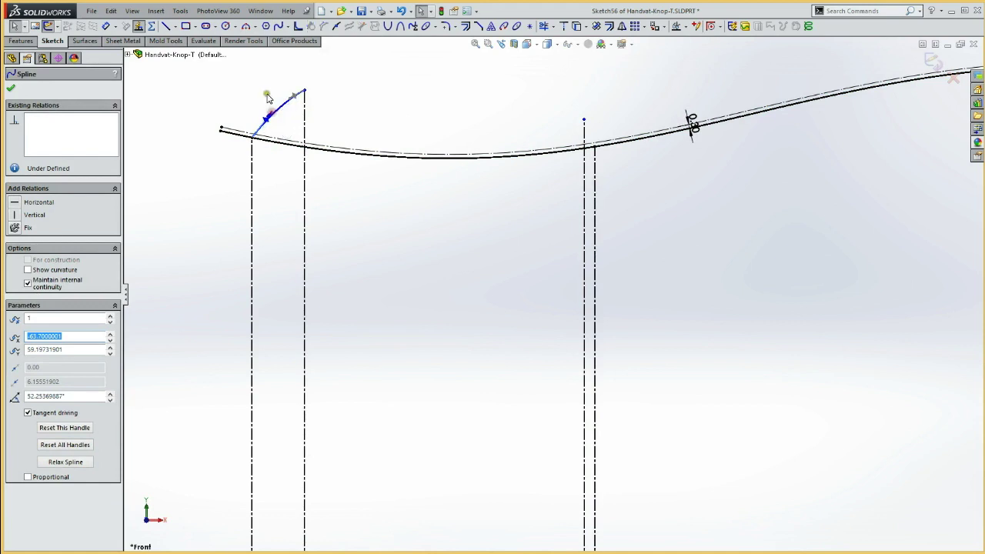
drag(273, 115, 266, 100)
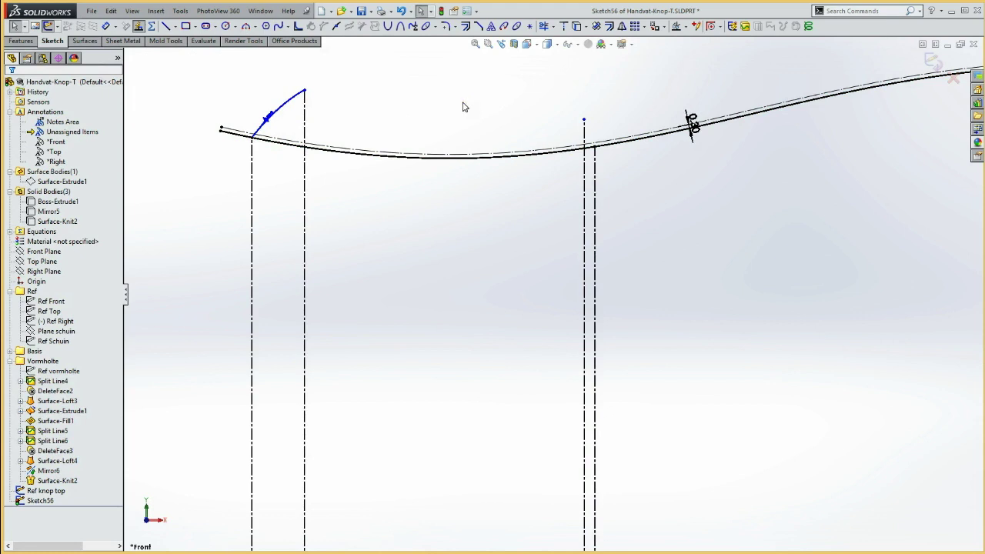
key(z)
drag(201, 70, 654, 218)
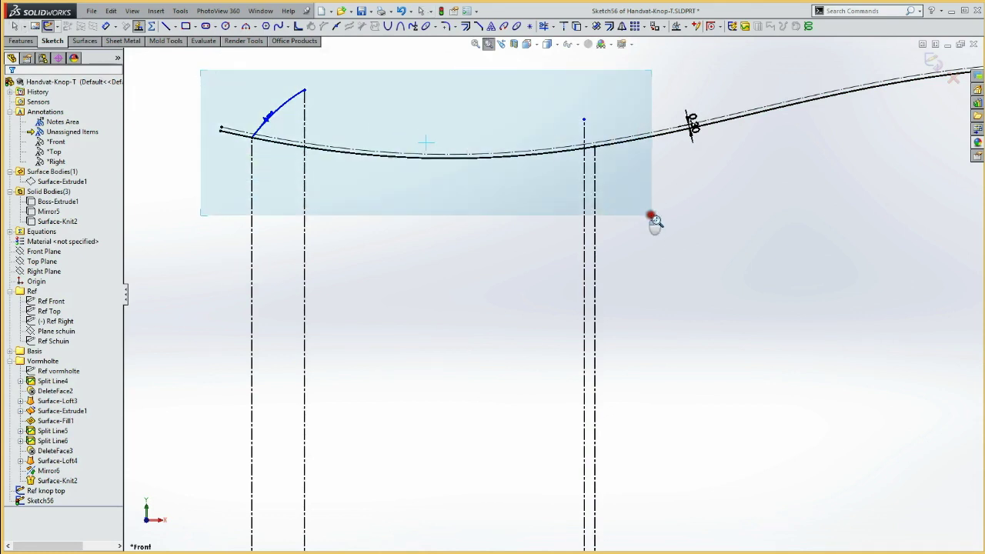
key(Escape)
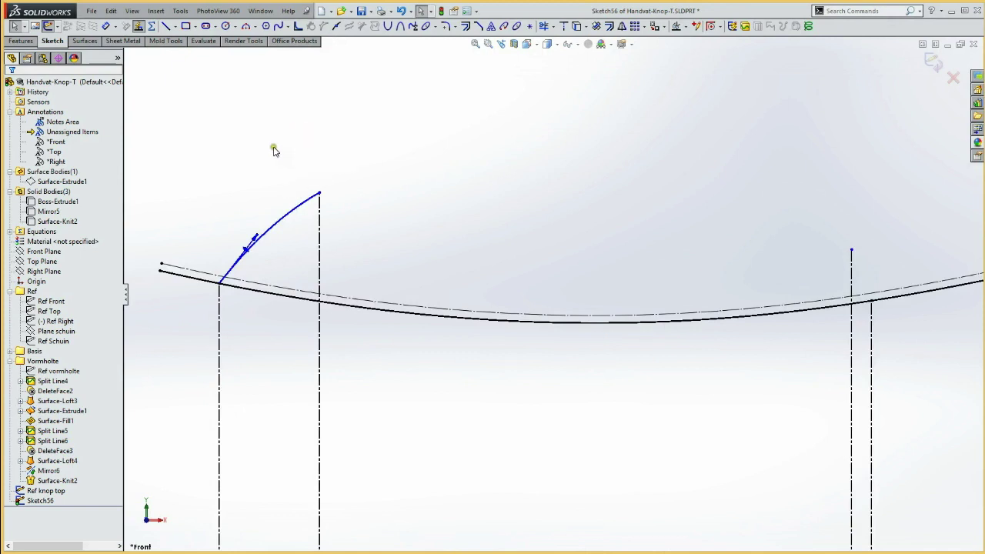
Dimension the left spline's vertical rise as 3
key(d)
click(321, 192)
click(221, 283)
click(150, 240)
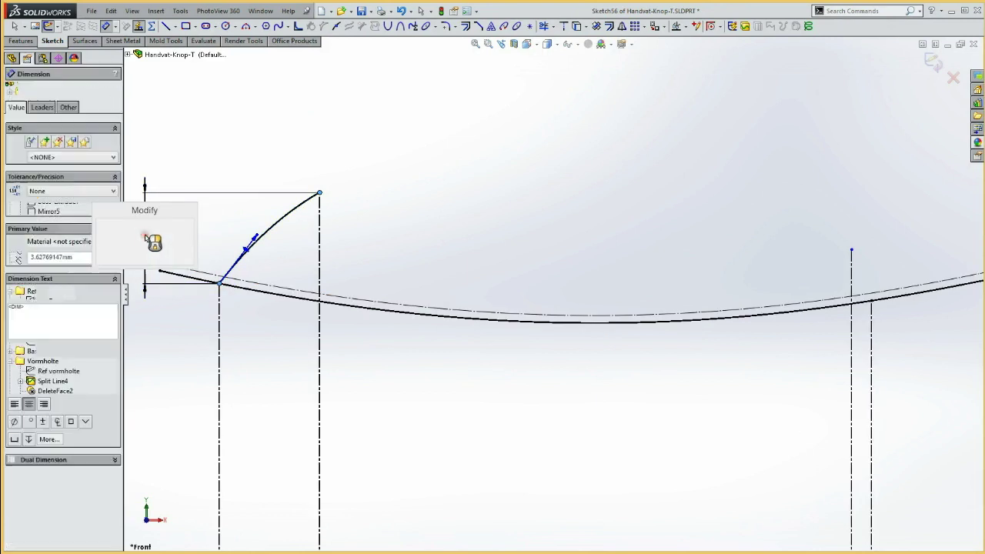
text(3)
key(Return)
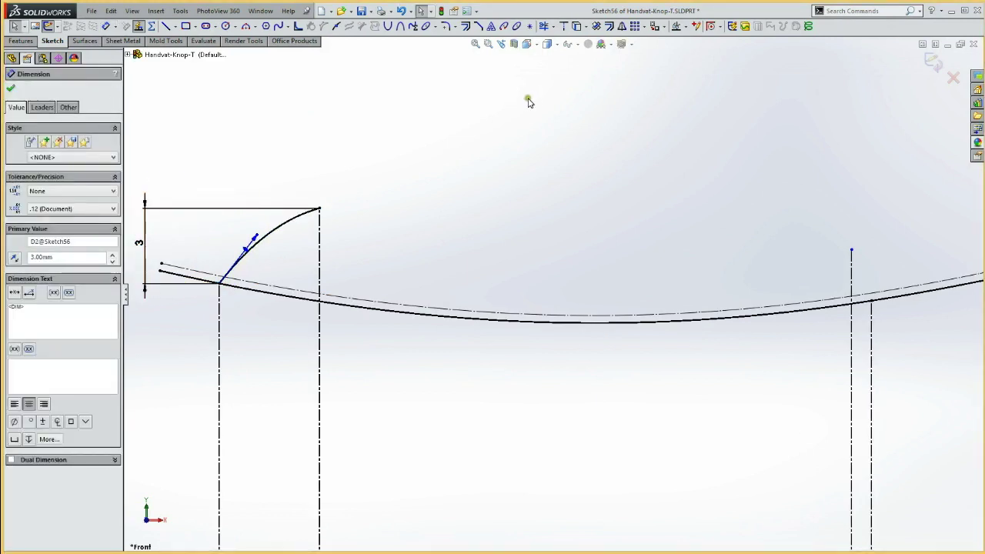
key(Escape)
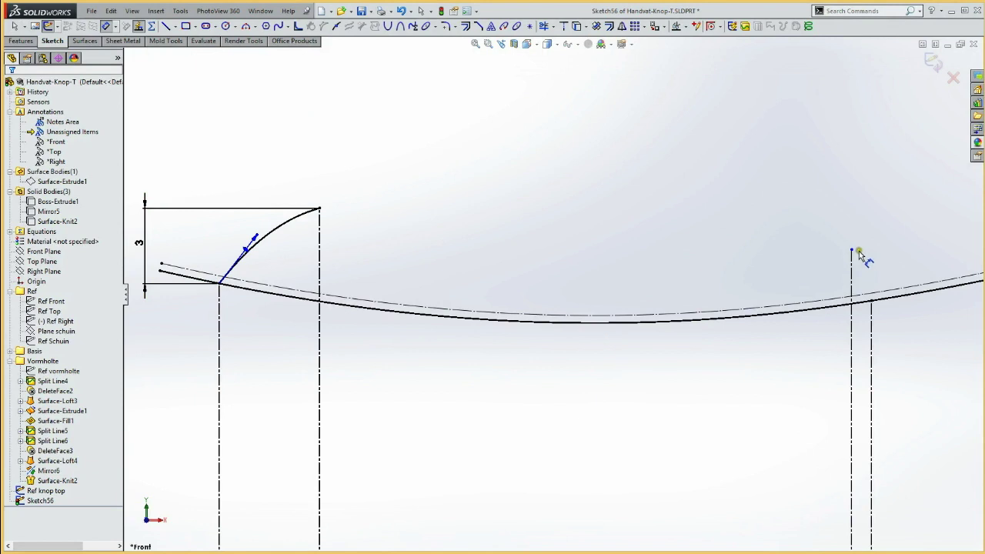
Dimension the right inner line's top at 0.70 above the curve
click(852, 250)
click(871, 301)
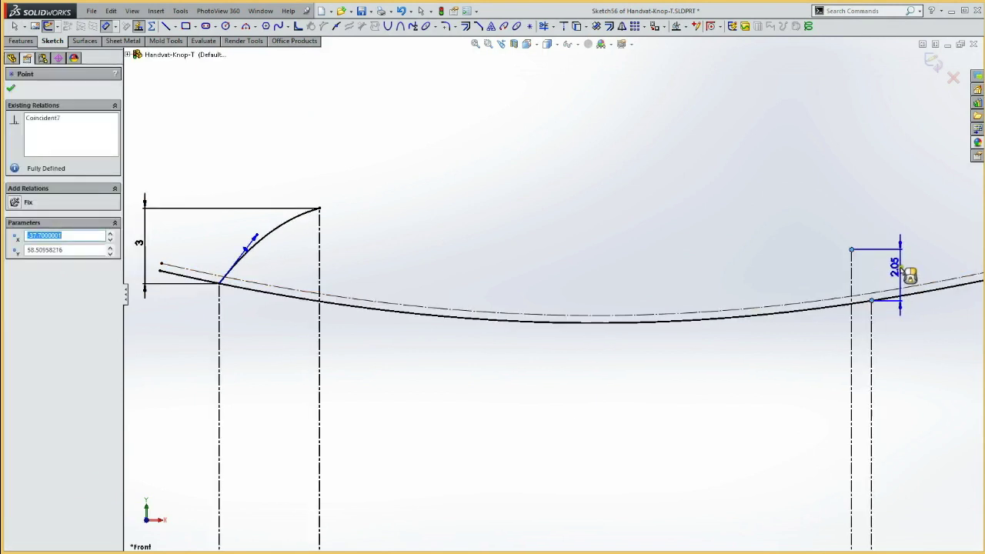
click(904, 267)
text(.7)
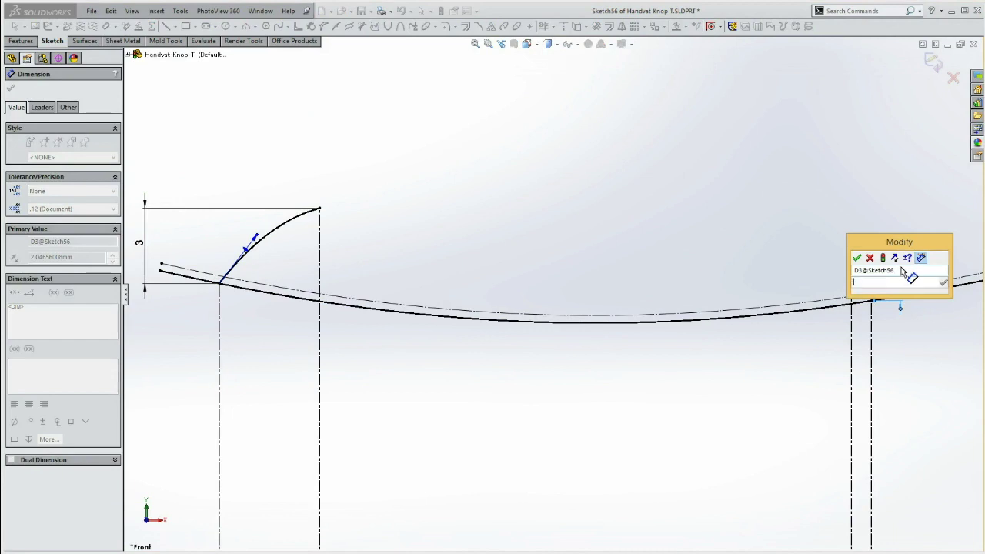
click(858, 259)
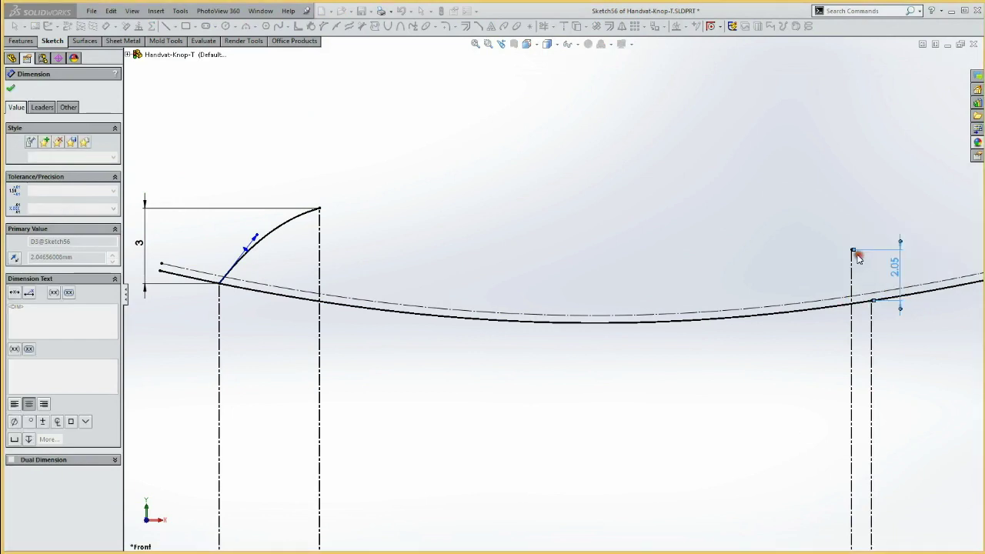
drag(896, 292, 915, 220)
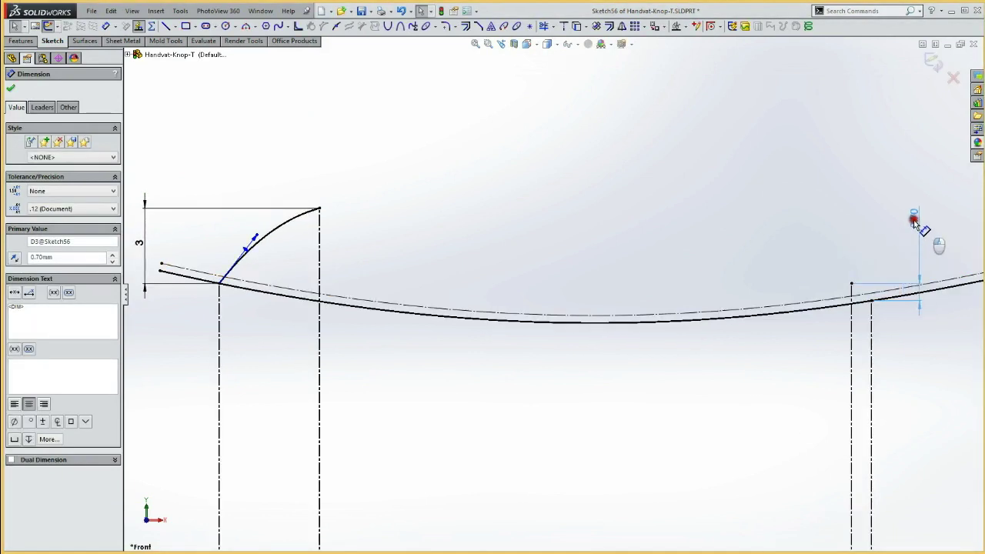
key(Escape)
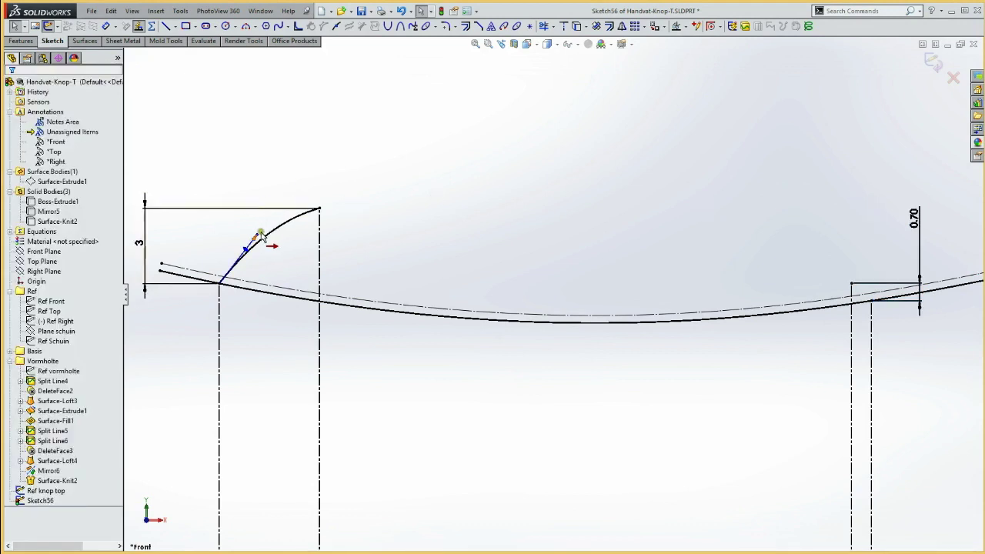
Slightly adjust the left spline's tangent and begin a spline at the right corner
click(260, 240)
drag(260, 240, 254, 243)
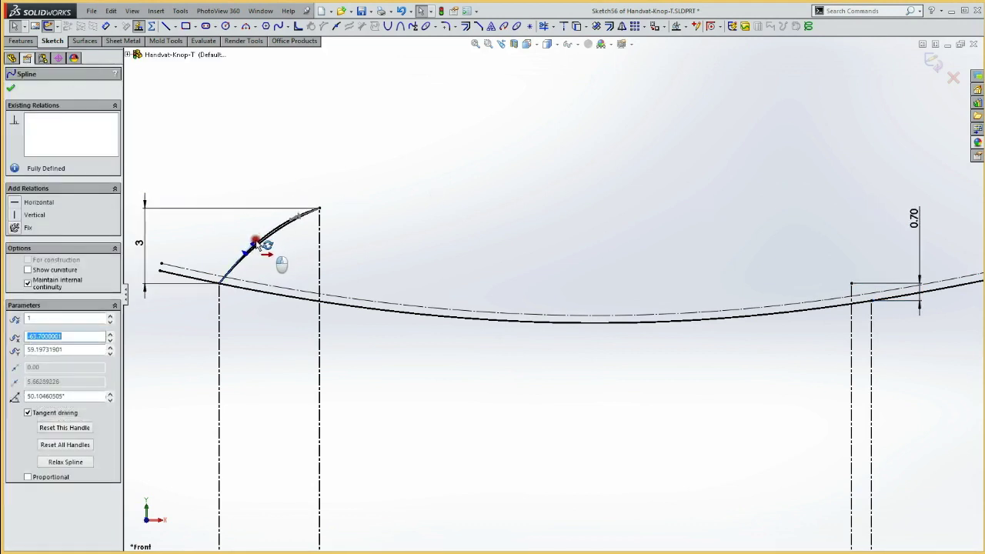
click(284, 162)
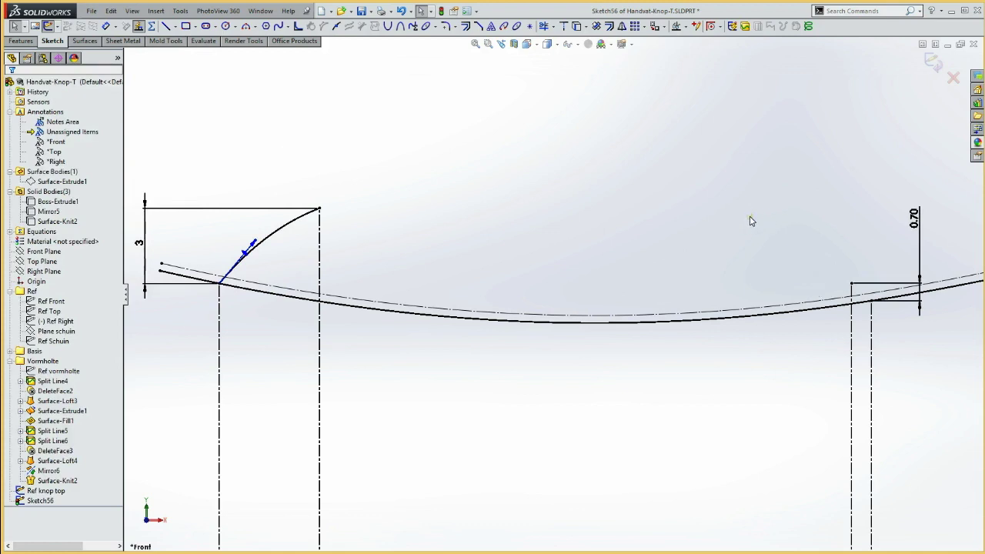
key(s)
click(871, 300)
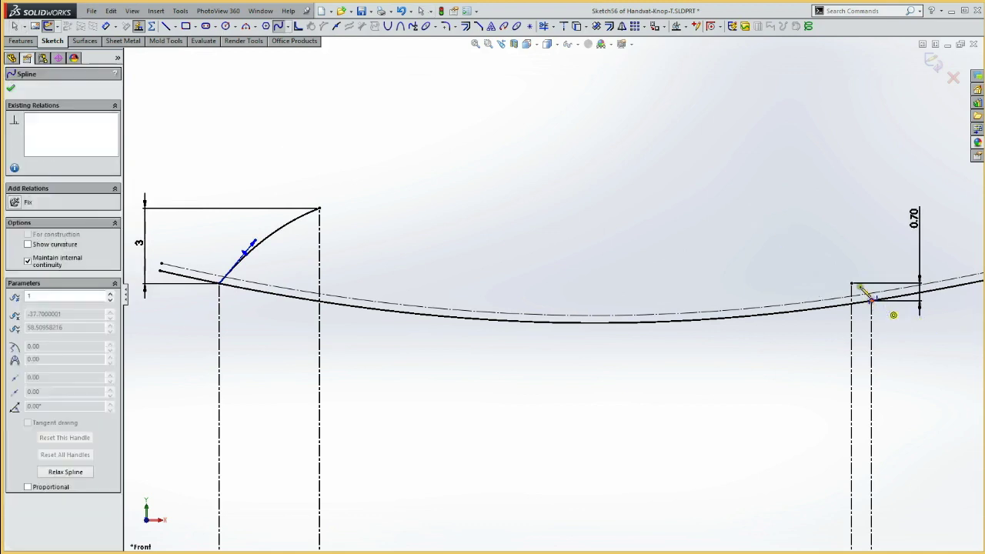
Bend the short right-corner spline's tangent to about 128° and fit the sketch in view
key(Escape)
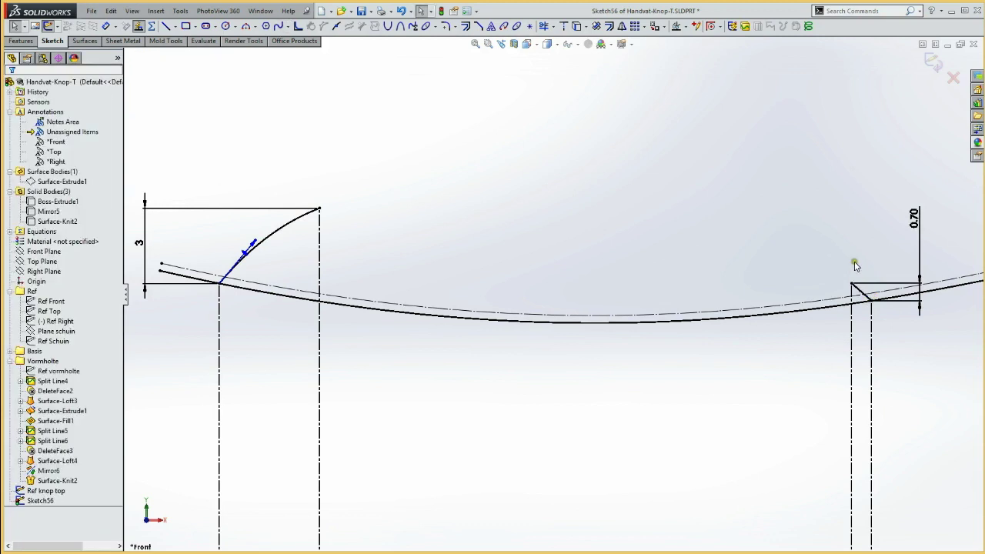
drag(821, 243, 913, 348)
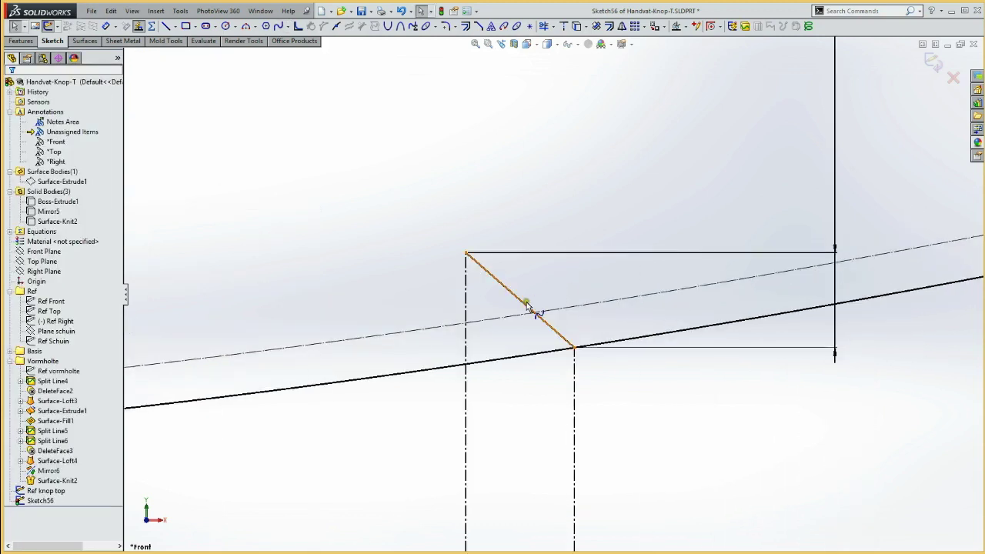
click(529, 309)
drag(531, 312, 531, 298)
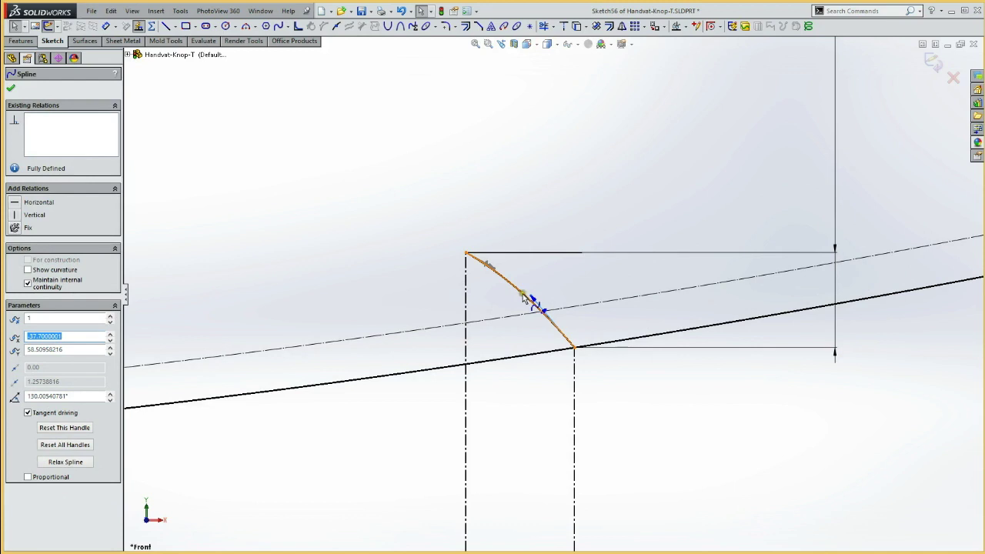
drag(531, 297, 539, 303)
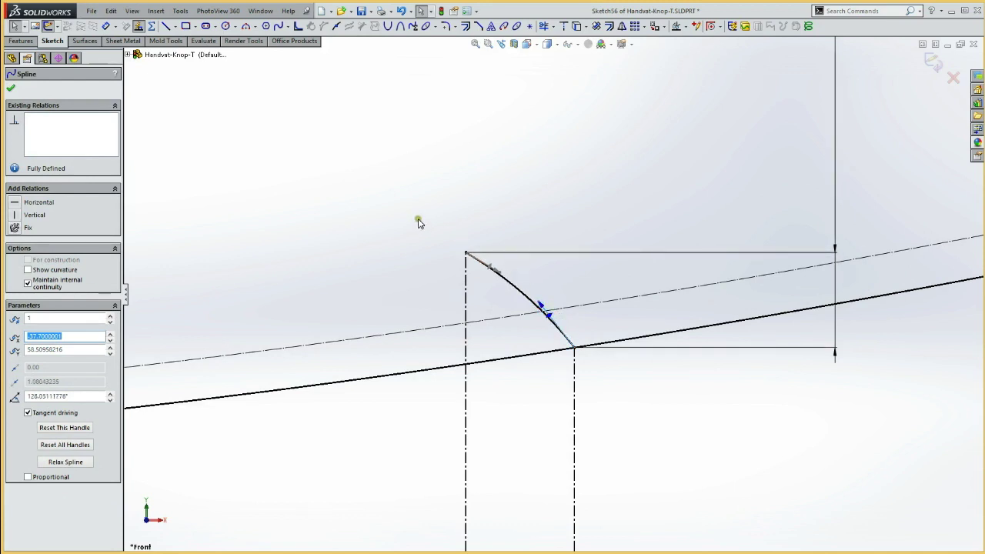
key(f)
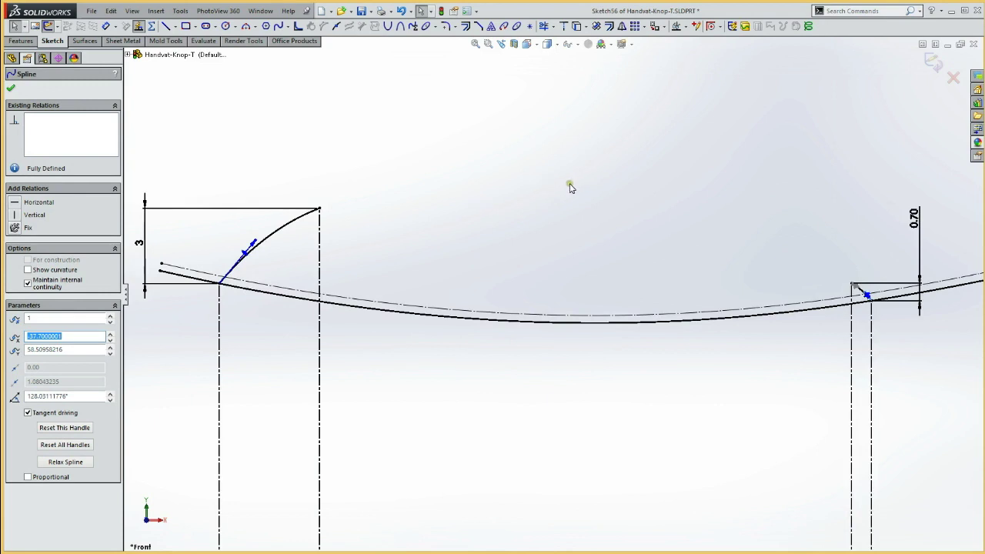
key(s)
click(323, 209)
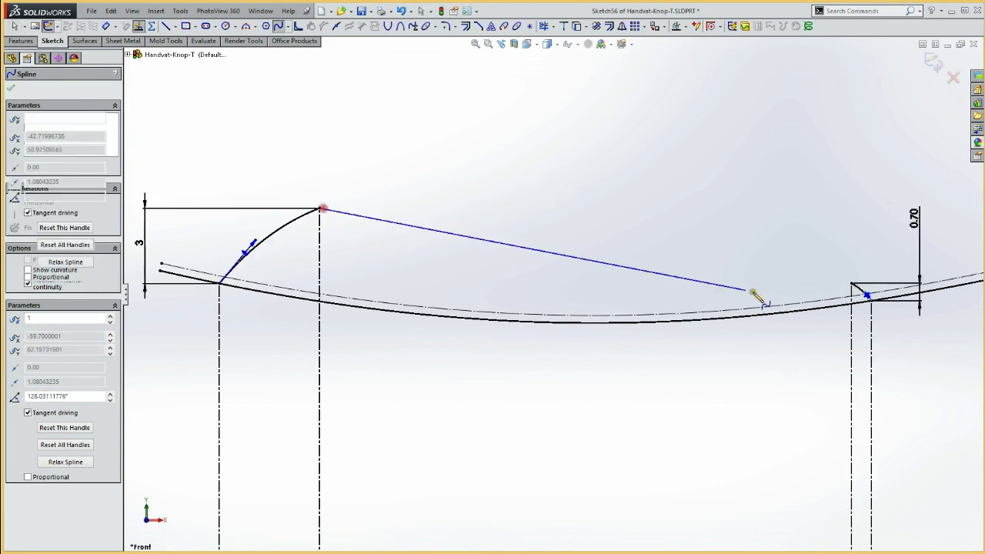
End the long spline at the right corner and bend it into a gentle sag
double_click(852, 284)
click(638, 263)
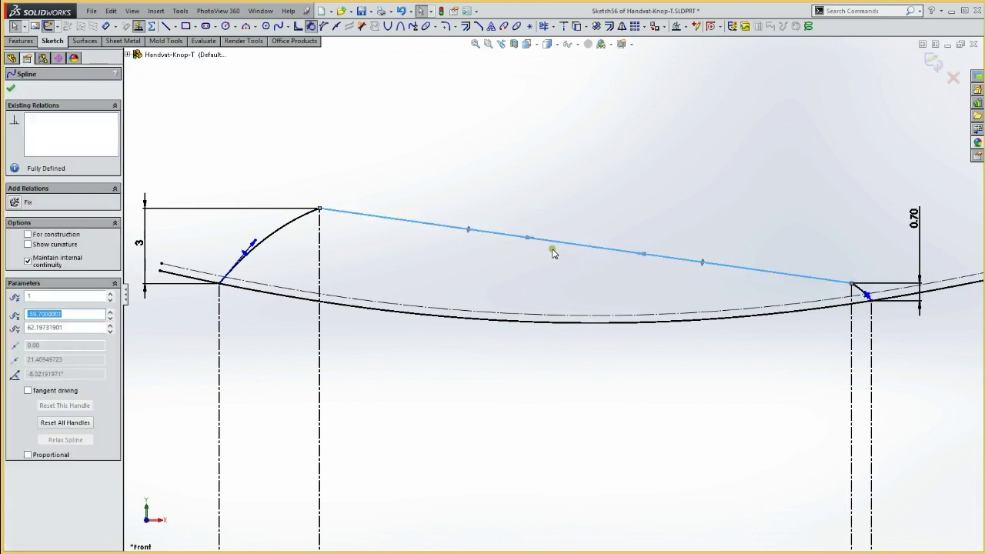
mouse_move(529, 238)
mouse_down()
mouse_move(517, 260)
mouse_move(498, 257)
mouse_up()
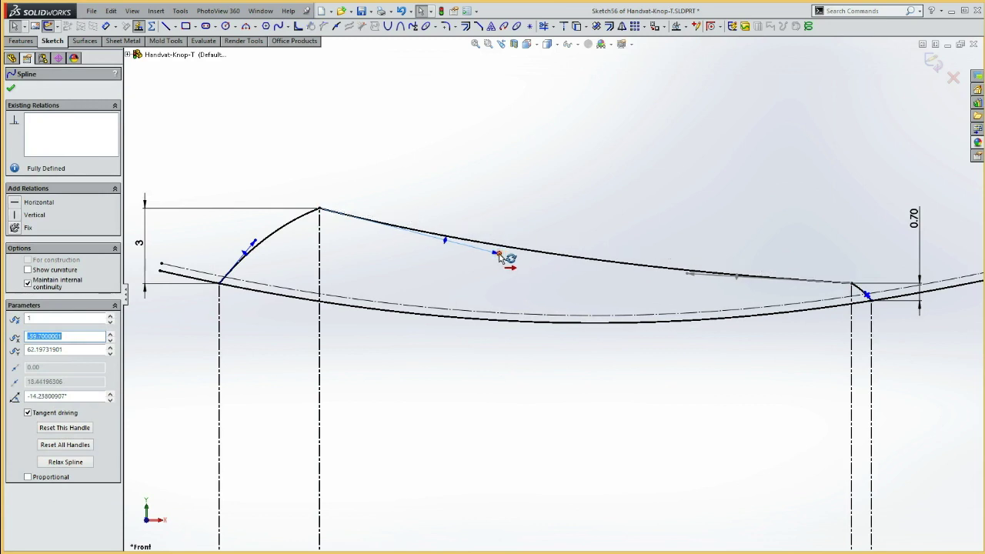
drag(499, 256, 500, 258)
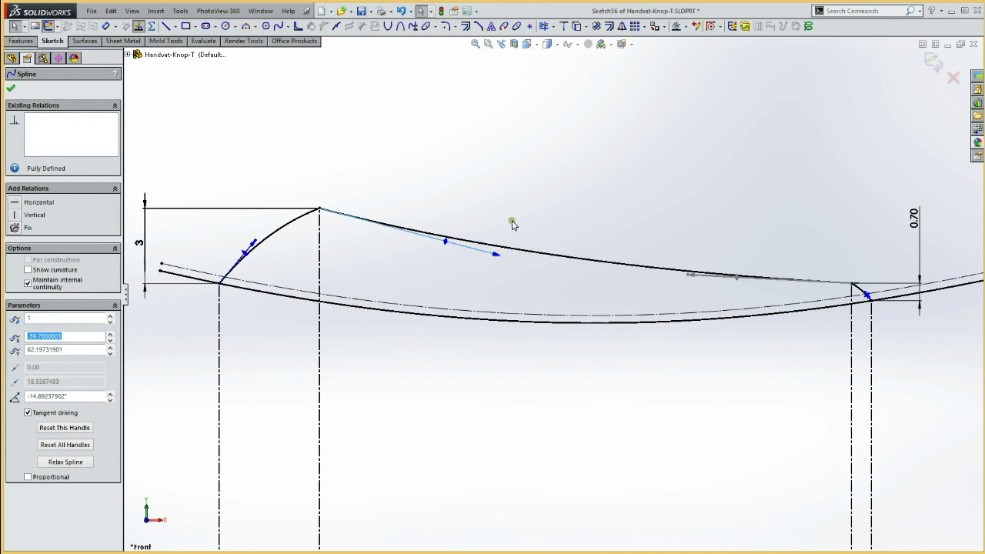
click(513, 223)
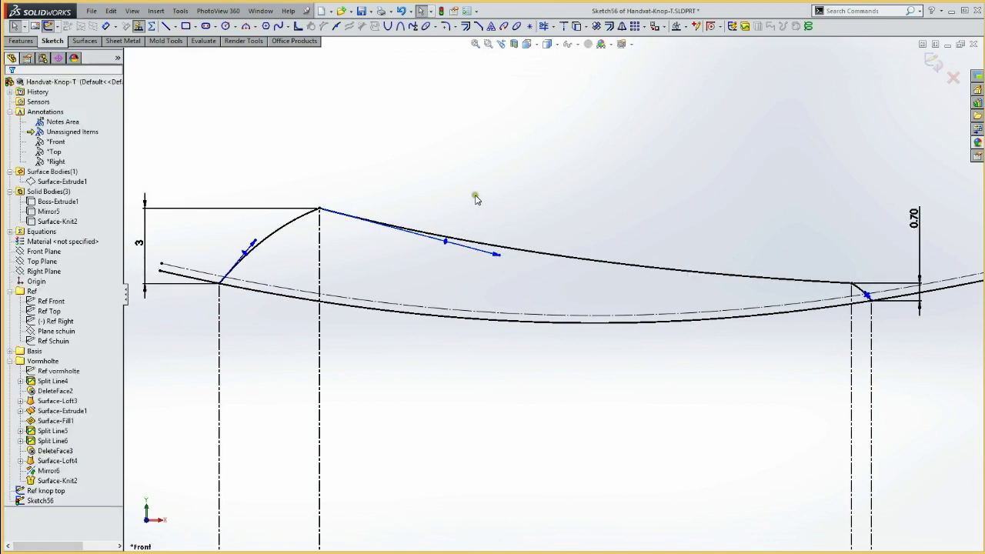
Reshape the long spline so it follows the curve between arc top and right corner
drag(343, 220, 853, 286)
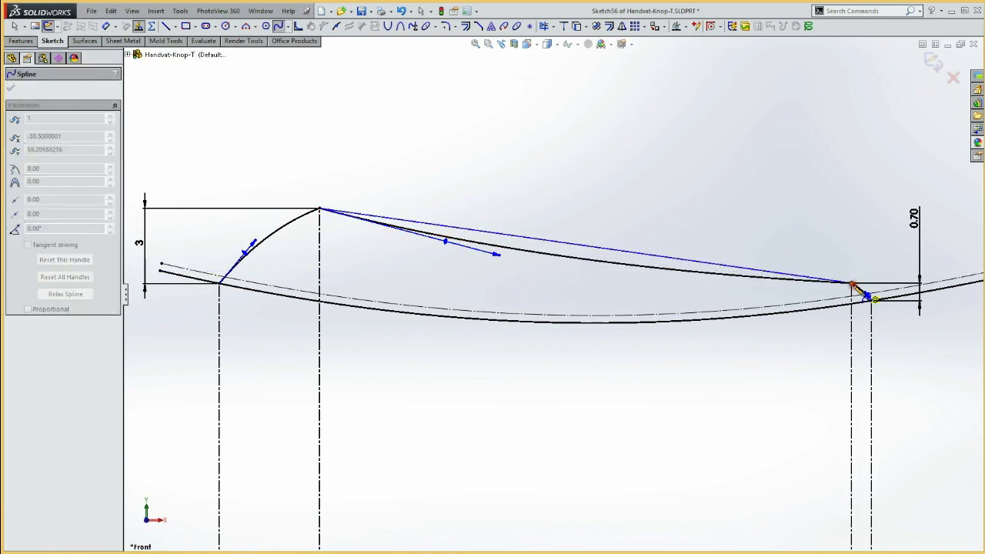
click(690, 261)
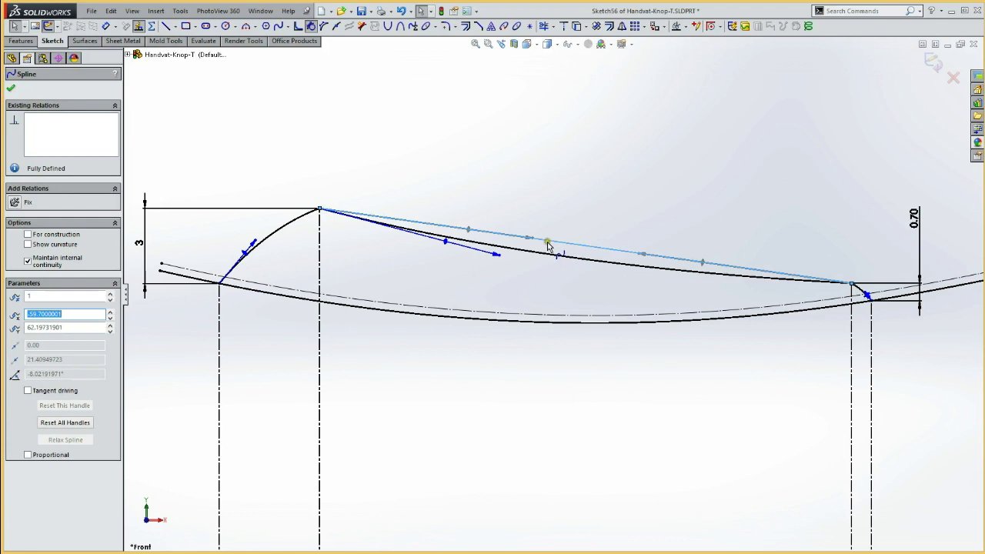
mouse_move(547, 244)
mouse_down()
mouse_move(486, 270)
mouse_move(465, 260)
mouse_up()
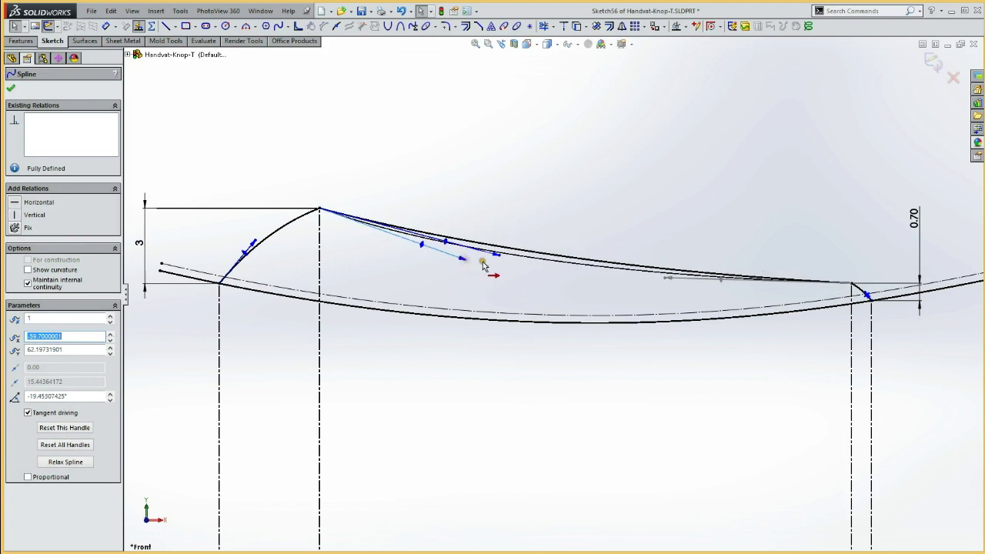
click(537, 260)
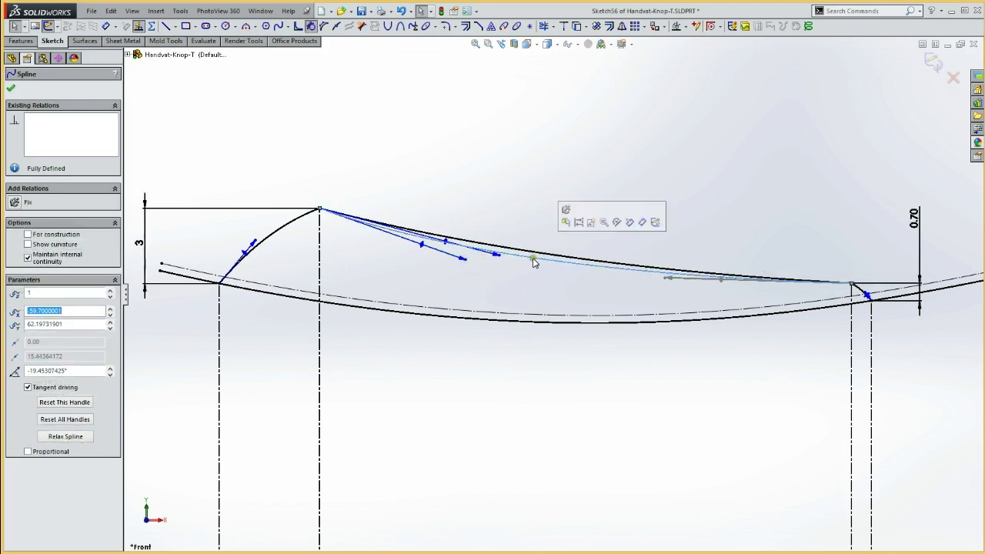
click(579, 222)
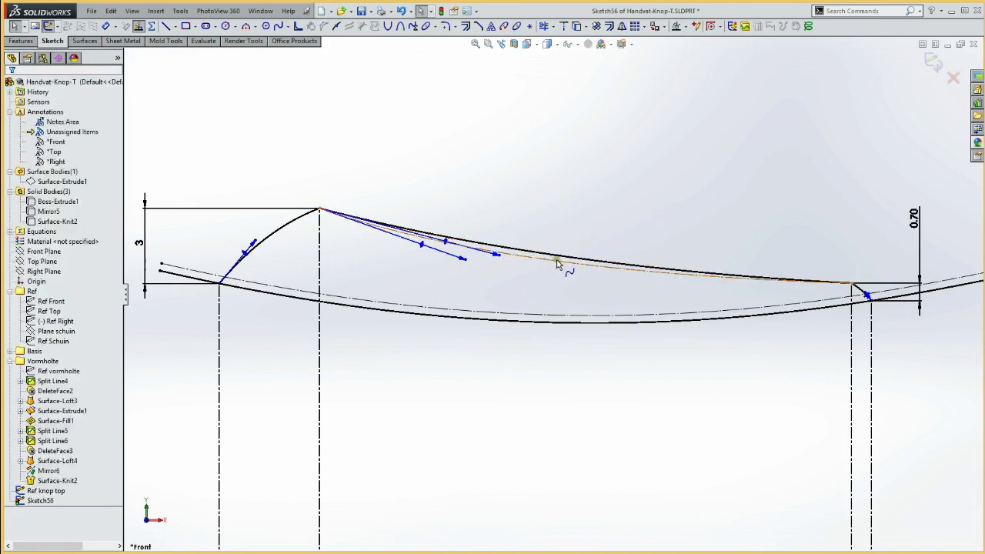
click(555, 221)
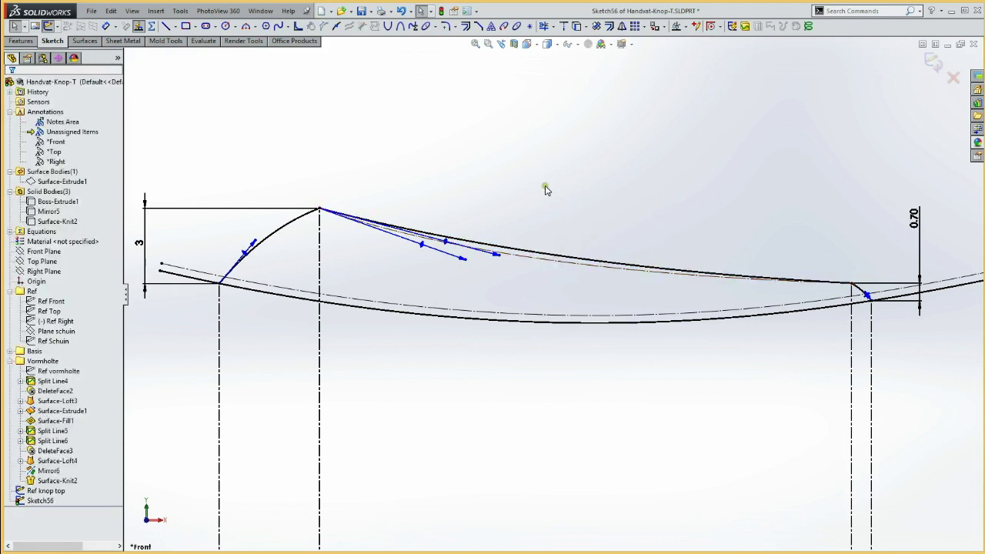
Add a construction line from the left arc's top to the right corner and exit Sketch56
key(l)
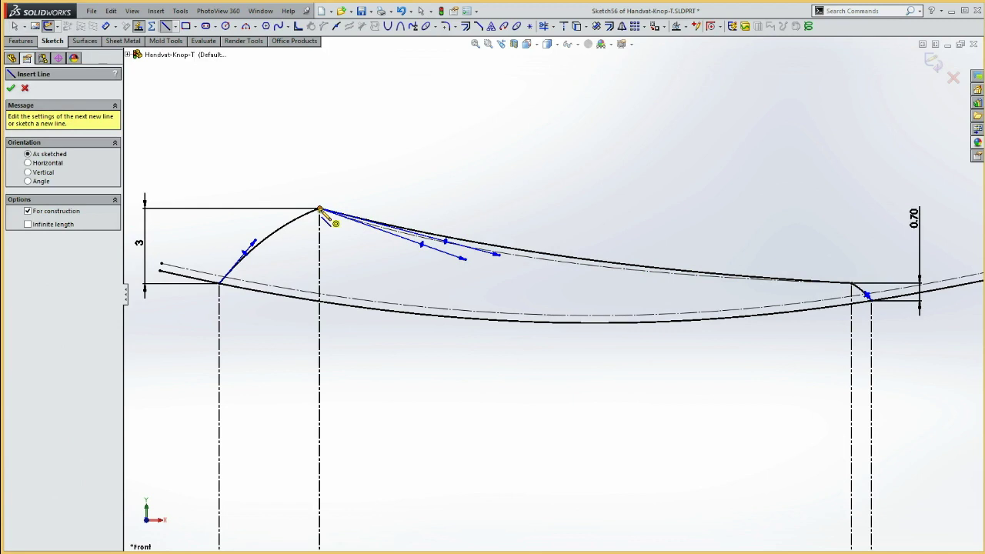
click(320, 208)
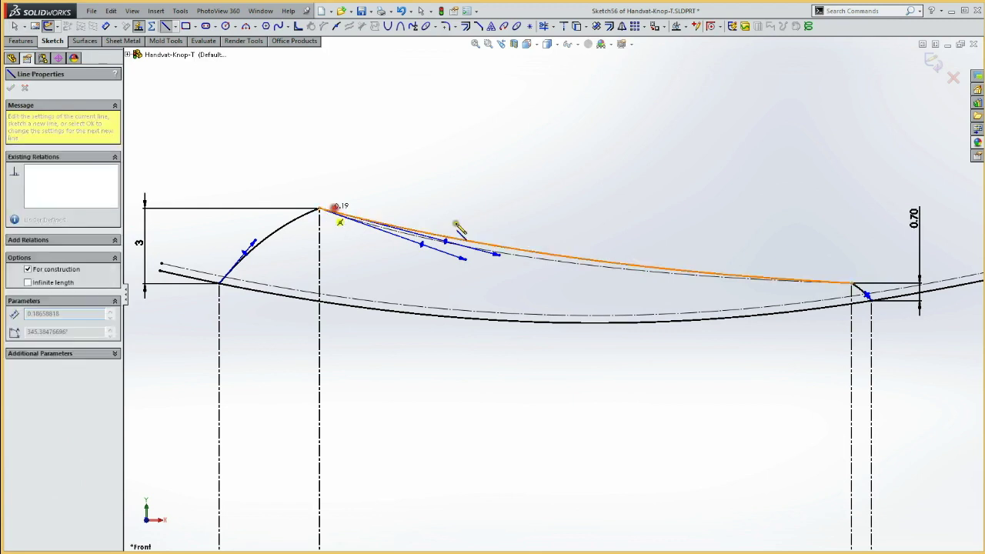
click(850, 284)
key(Escape)
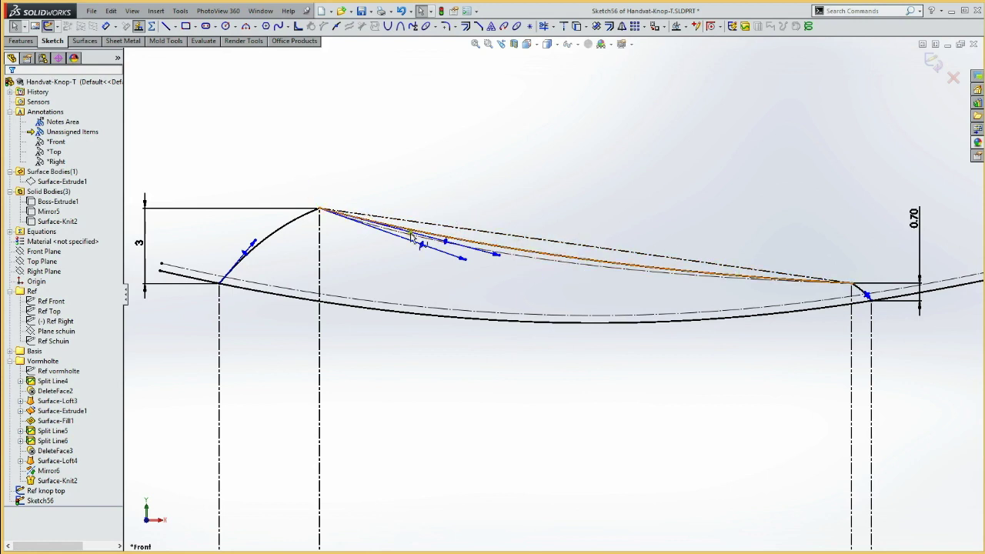
click(624, 212)
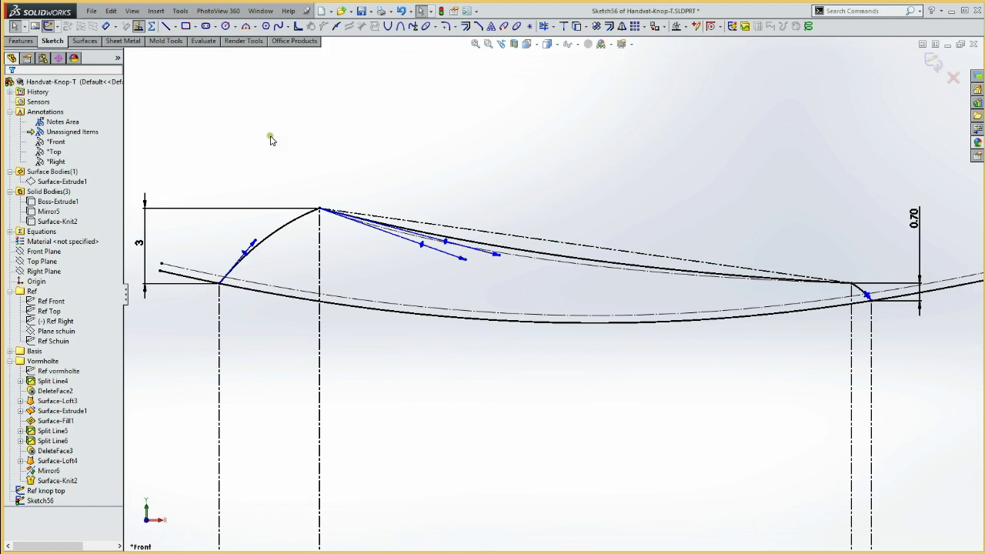
click(49, 29)
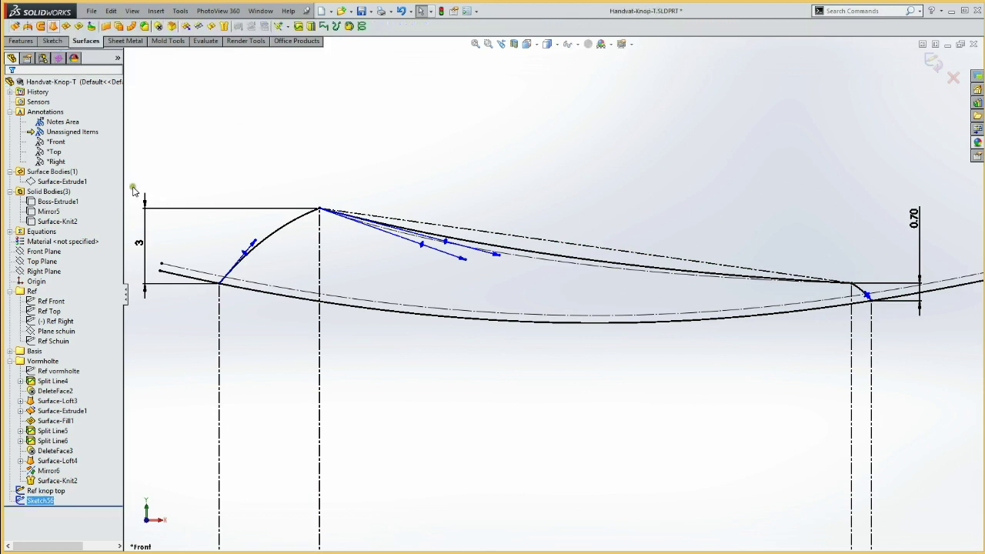
Rename Sketch56 to 'Ref knop front'
ctrl+click(46, 491)
text(Ref knop front)
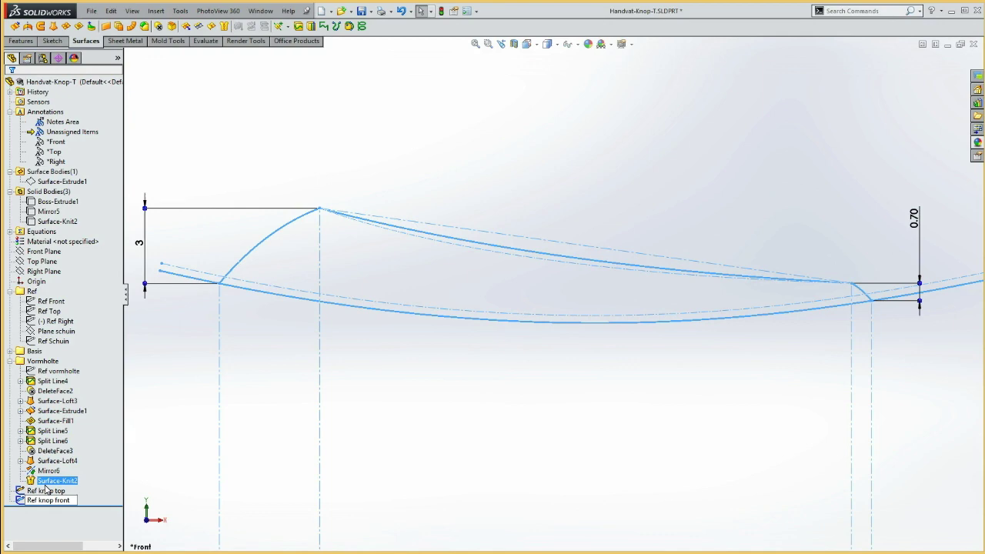
key(Return)
click(193, 428)
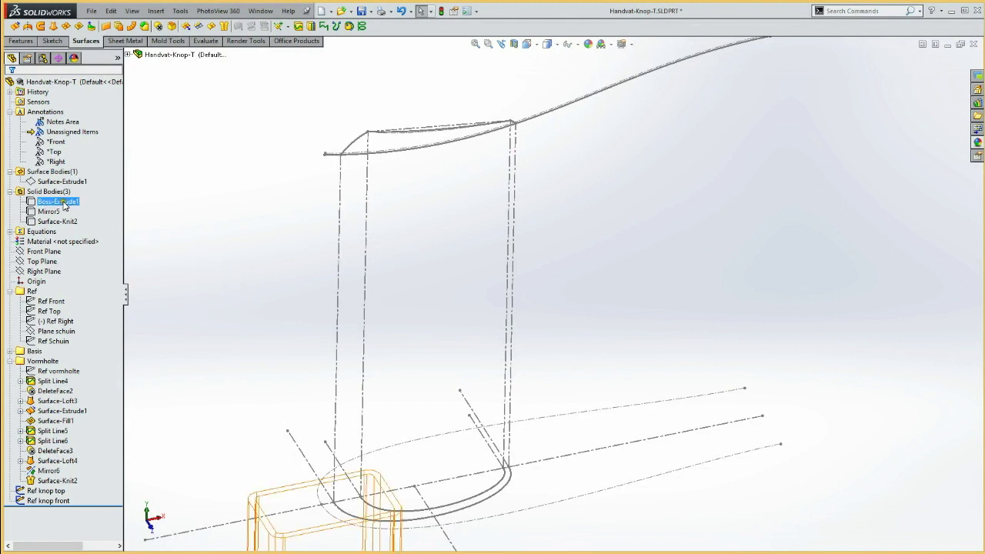
Create Sketch57 on the Top Plane holding a converted copy of the Ref knop end arc
click(42, 261)
click(51, 245)
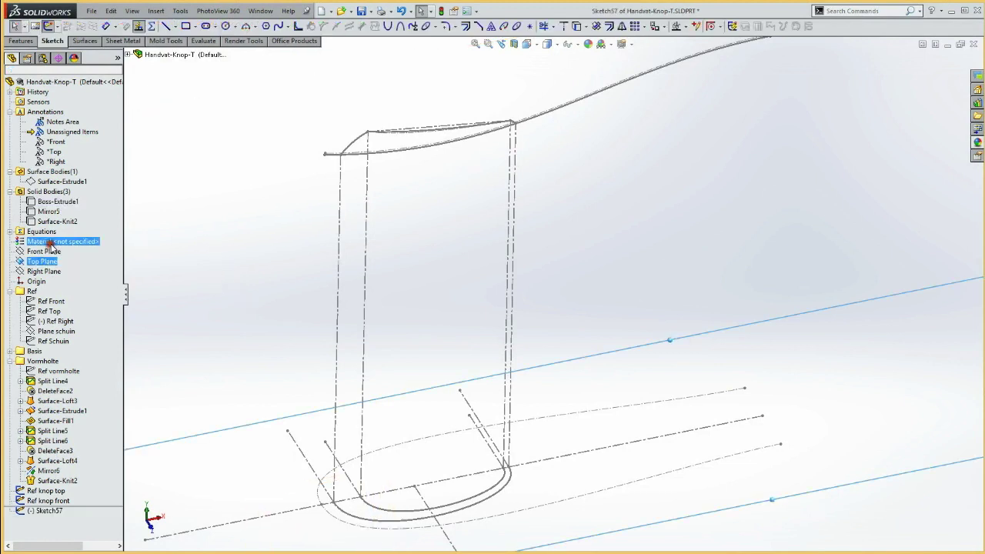
click(372, 524)
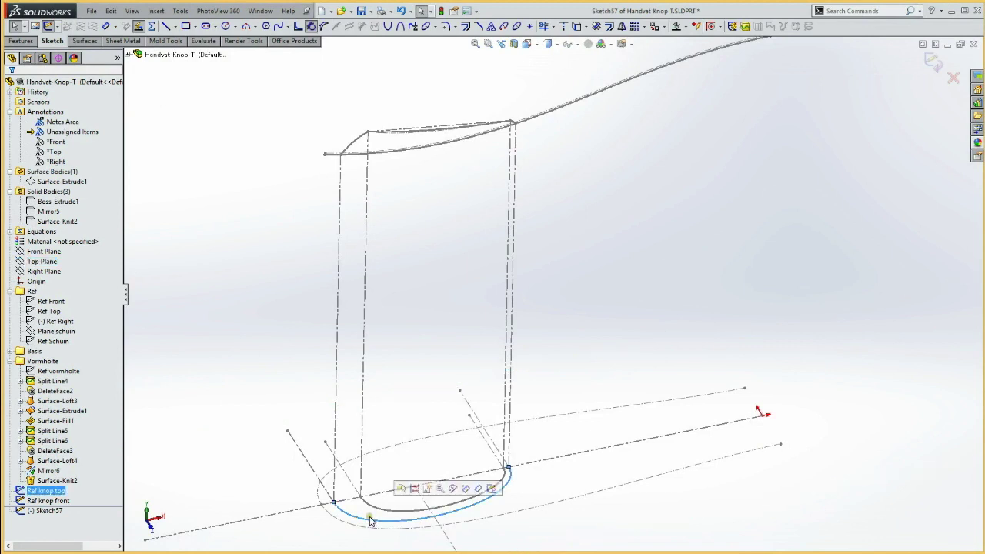
key(c)
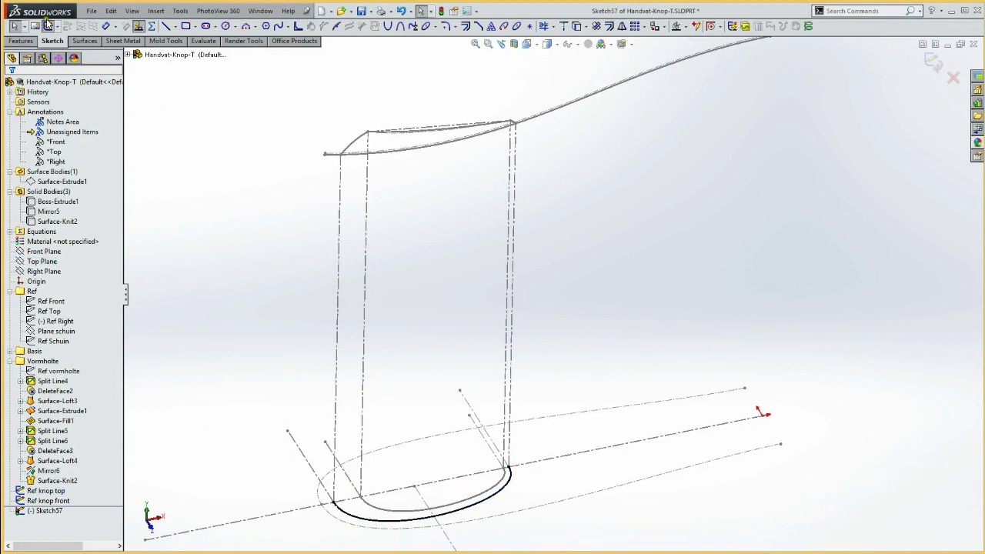
click(48, 26)
Create Sketch58 on the Front Plane with a converted copy of the front top profile curve
click(45, 252)
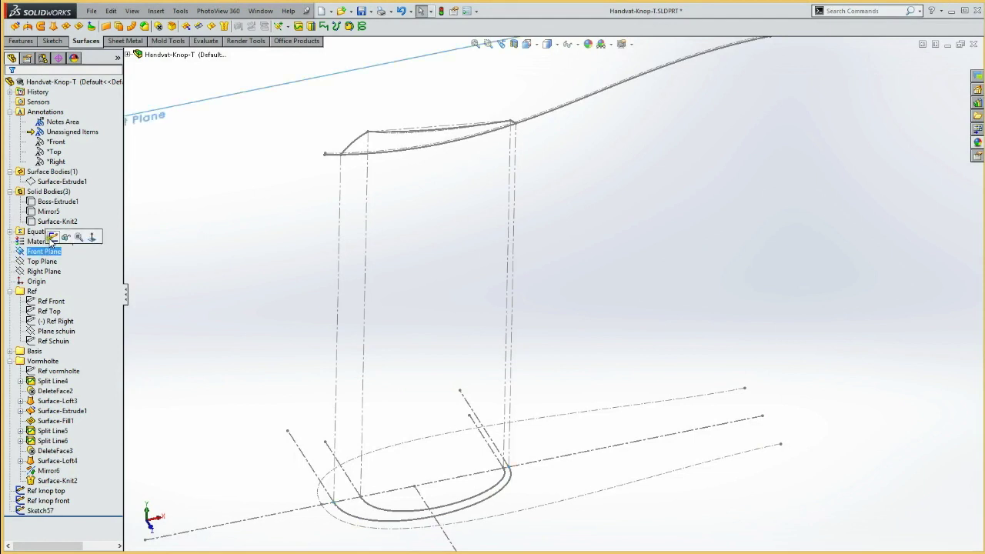
click(50, 239)
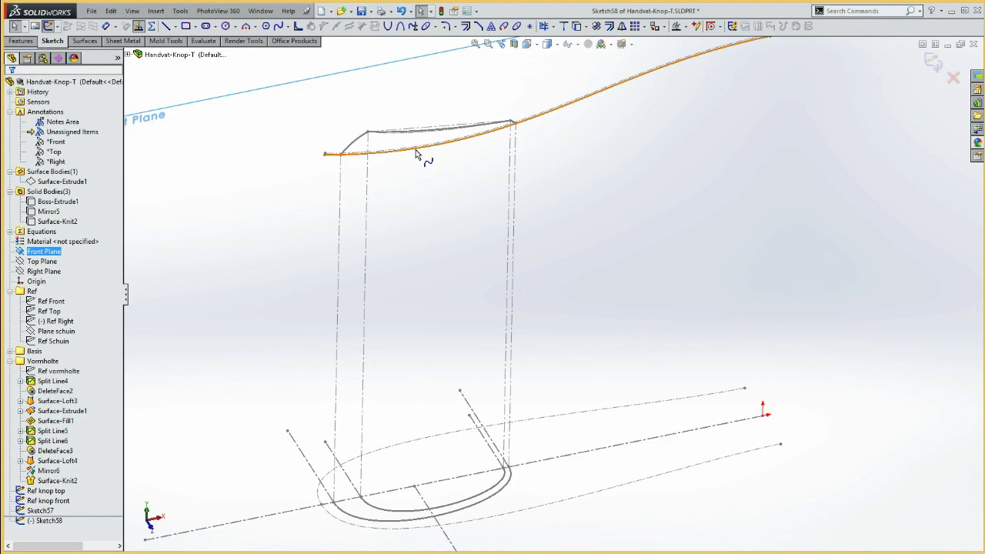
click(415, 151)
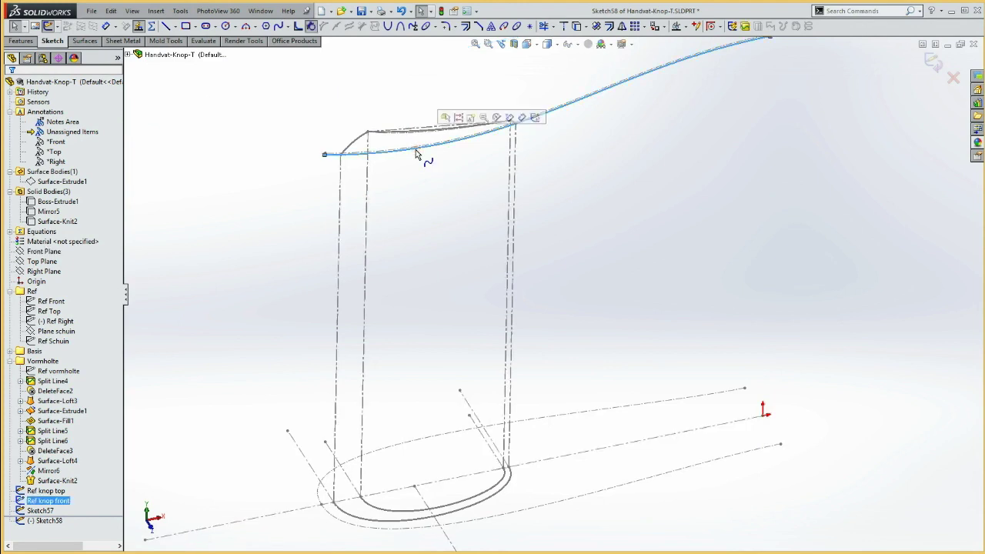
click(425, 177)
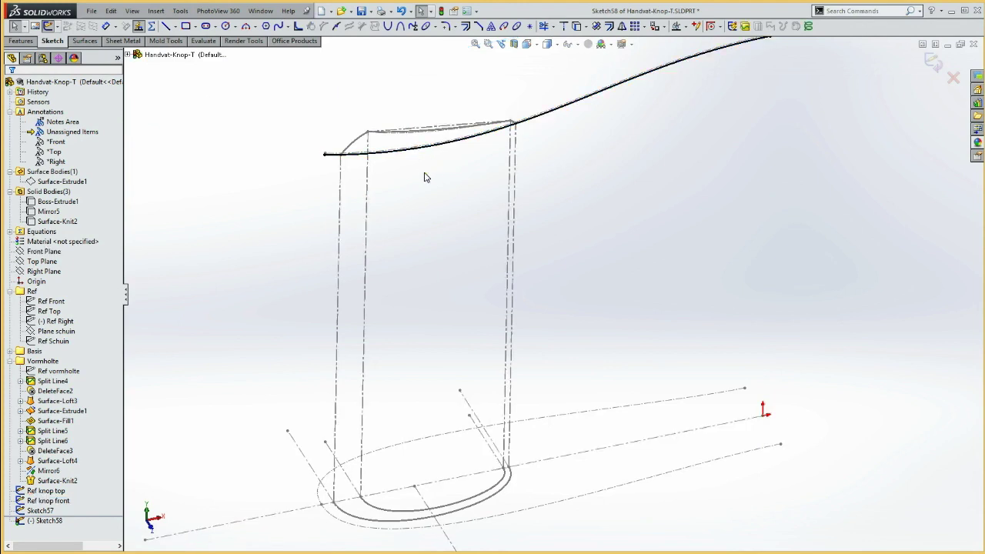
click(47, 27)
Build projected curve Curve3 sketch-on-sketch from Sketch57 and Sketch58
click(40, 511)
ctrl+click(47, 521)
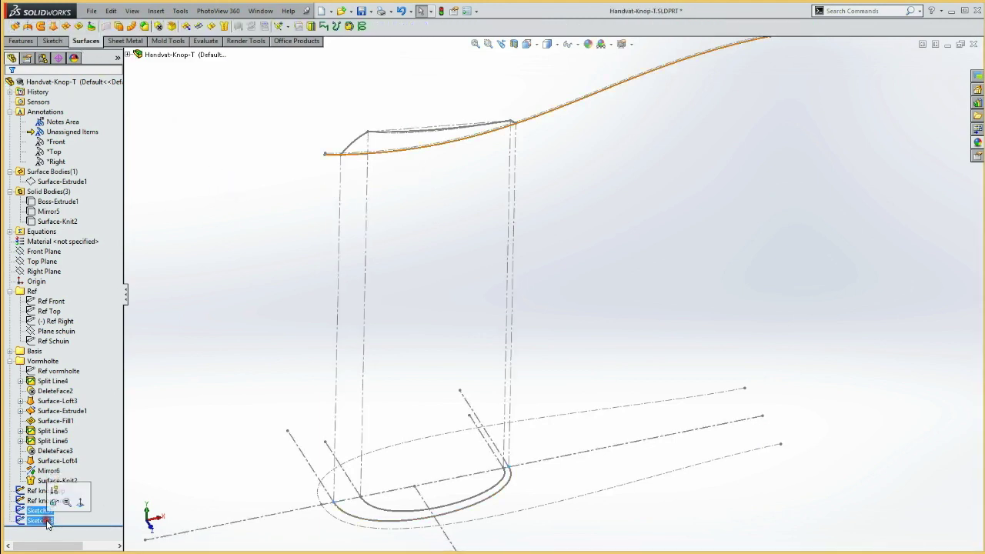
click(311, 25)
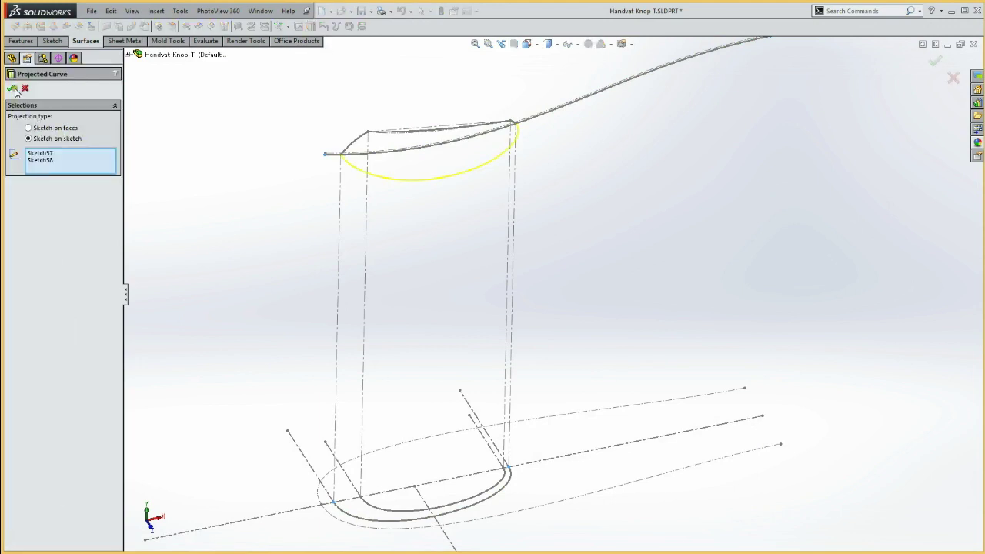
click(13, 90)
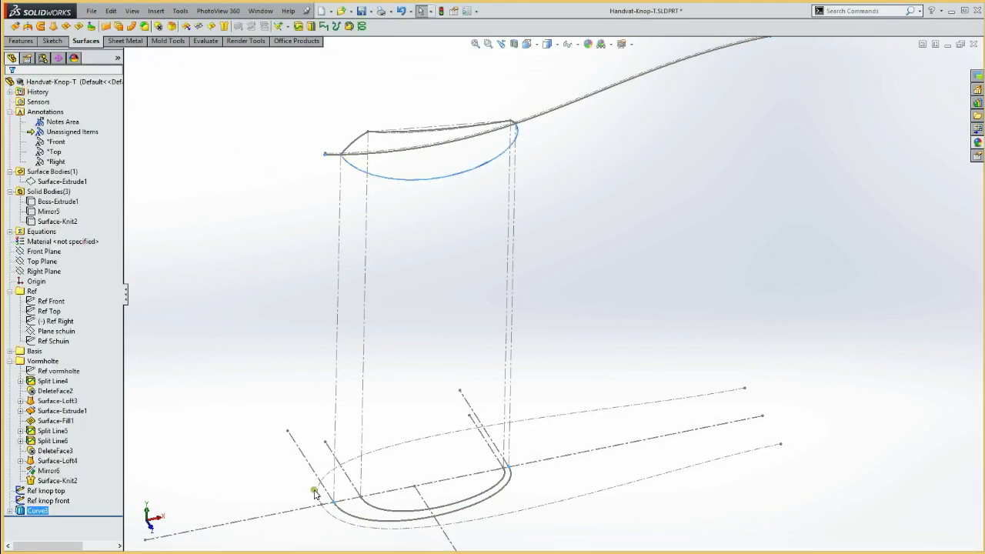
click(231, 438)
Create Sketch59 on the Top Plane with a converted copy of the inner end arc
click(42, 261)
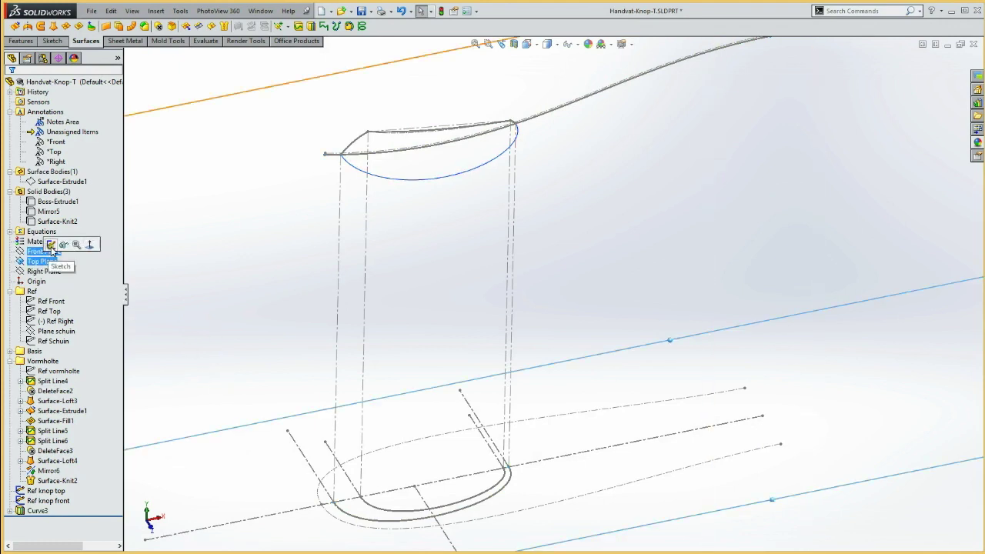
click(51, 245)
click(405, 512)
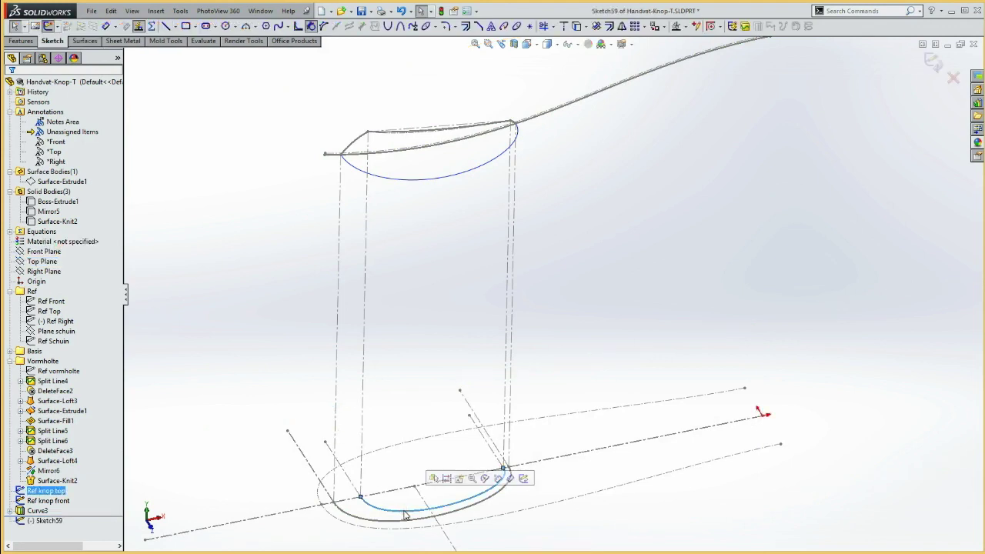
click(433, 478)
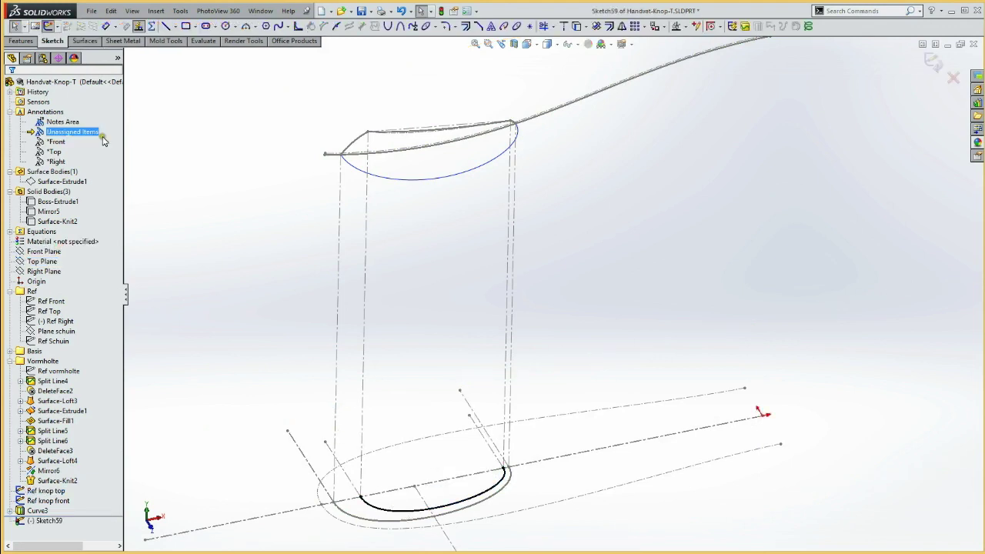
click(48, 26)
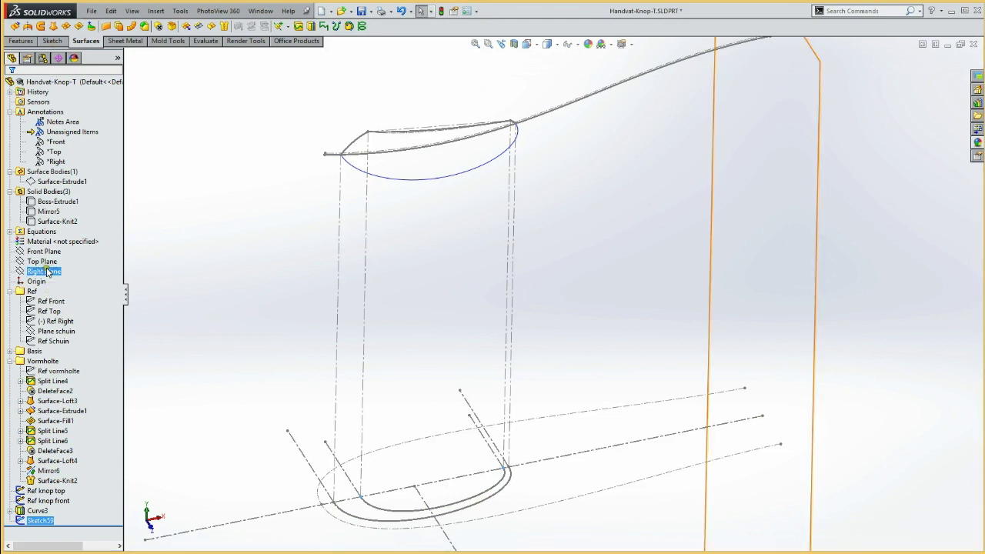
Create Sketch60 on the Front Plane from the converted top edge, extended past both ends
click(44, 252)
click(49, 235)
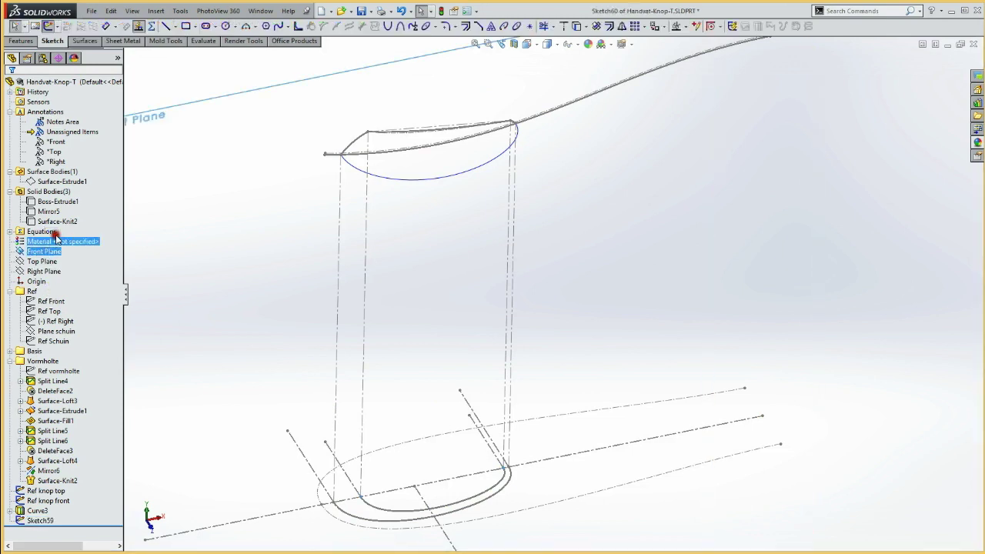
click(402, 136)
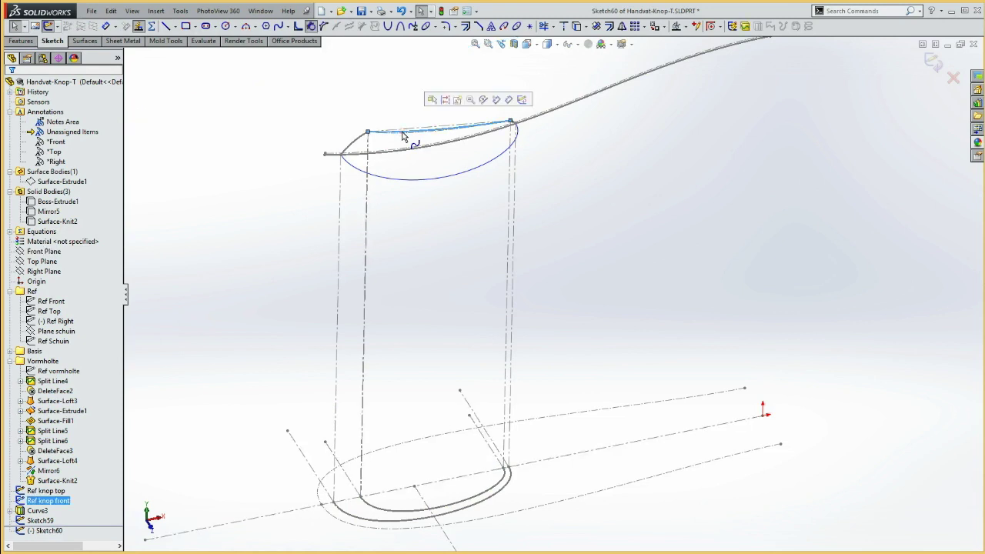
key(Escape)
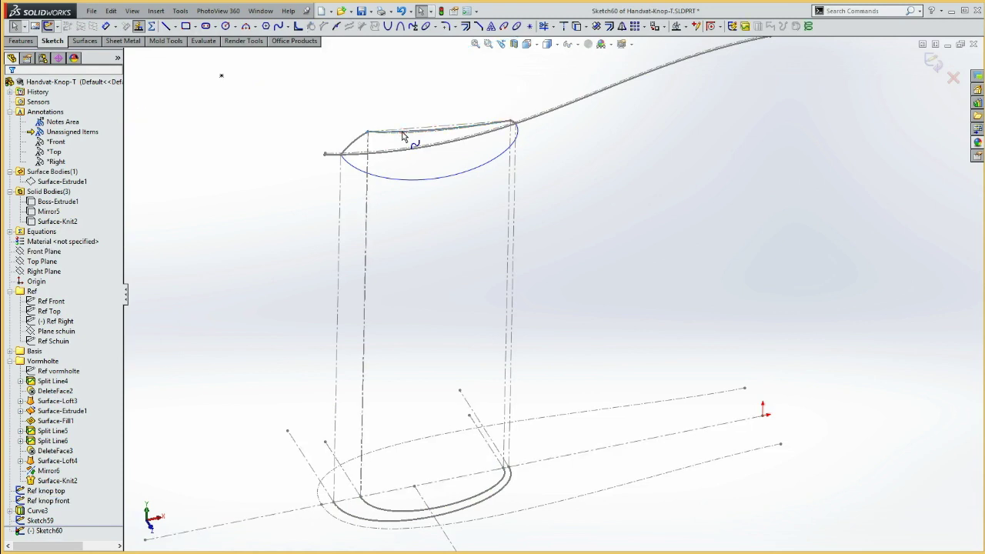
click(52, 501)
click(73, 485)
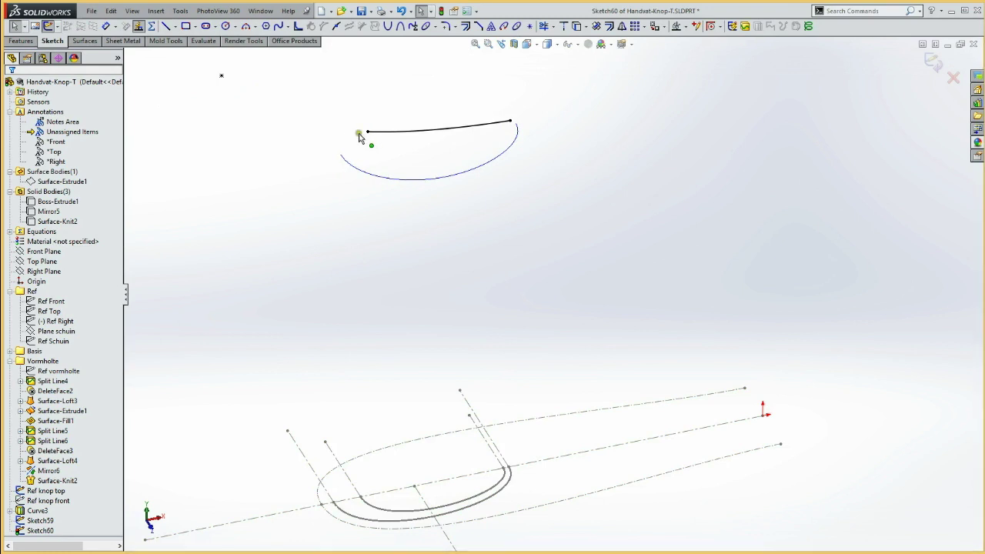
drag(358, 135, 314, 126)
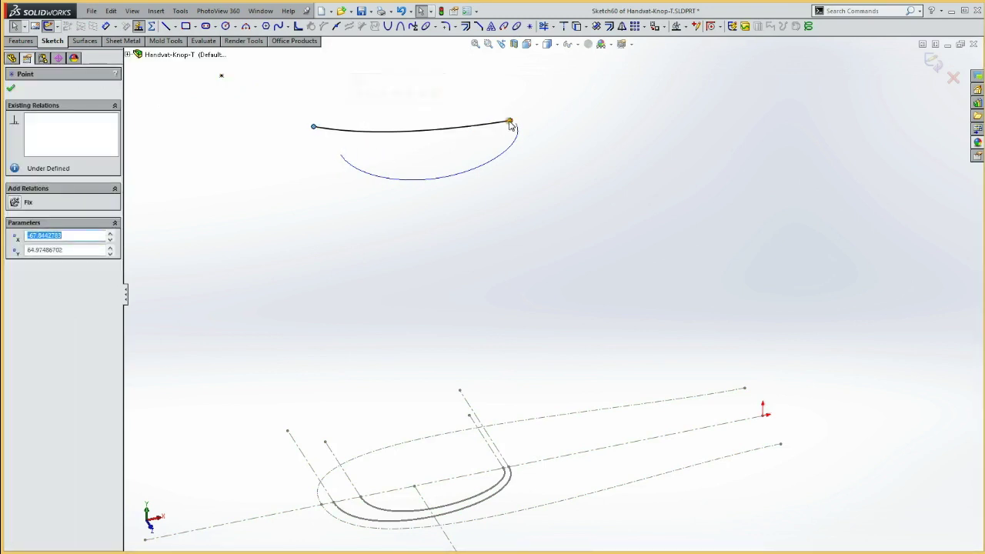
drag(510, 123, 544, 115)
click(47, 26)
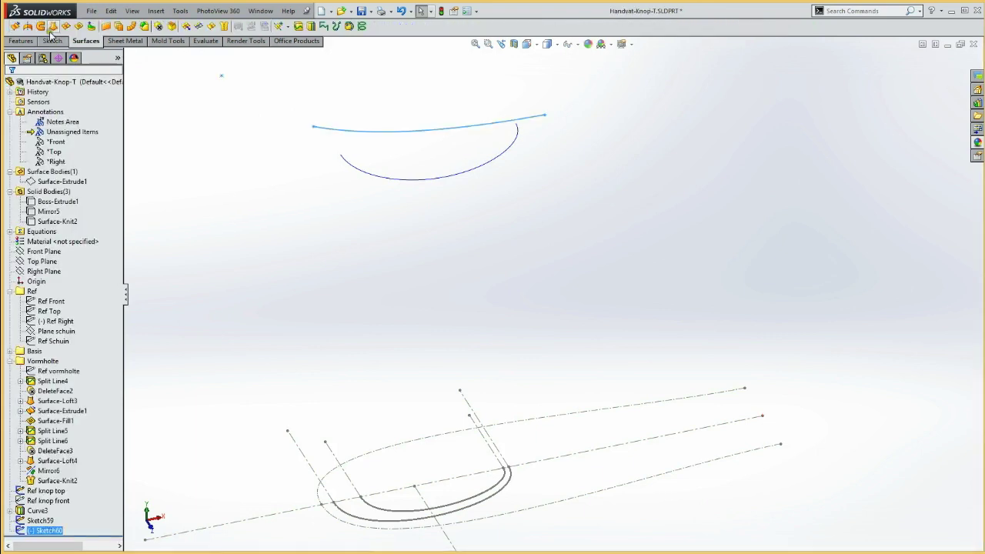
Build projected curve Curve4 from Sketch59 and Sketch60
ctrl+click(42, 520)
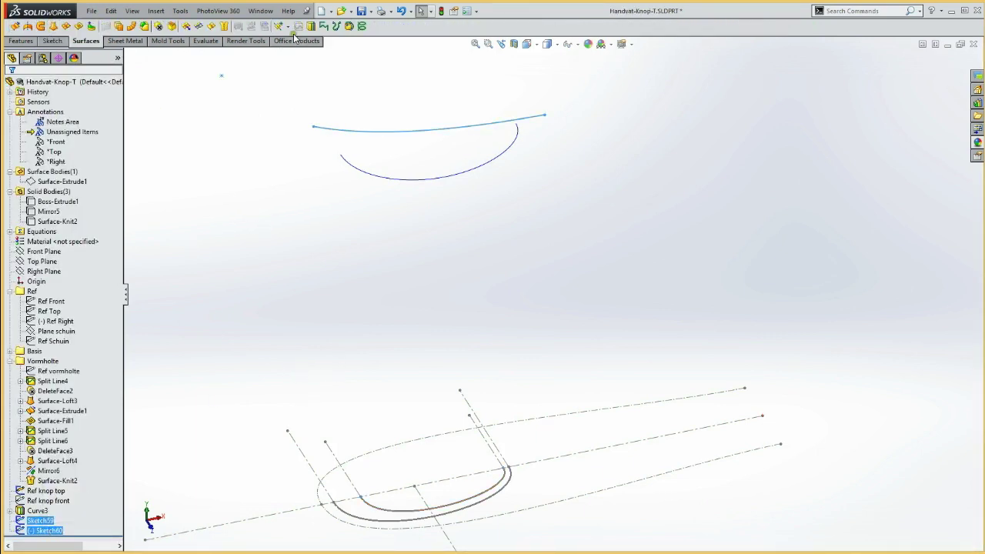
click(311, 25)
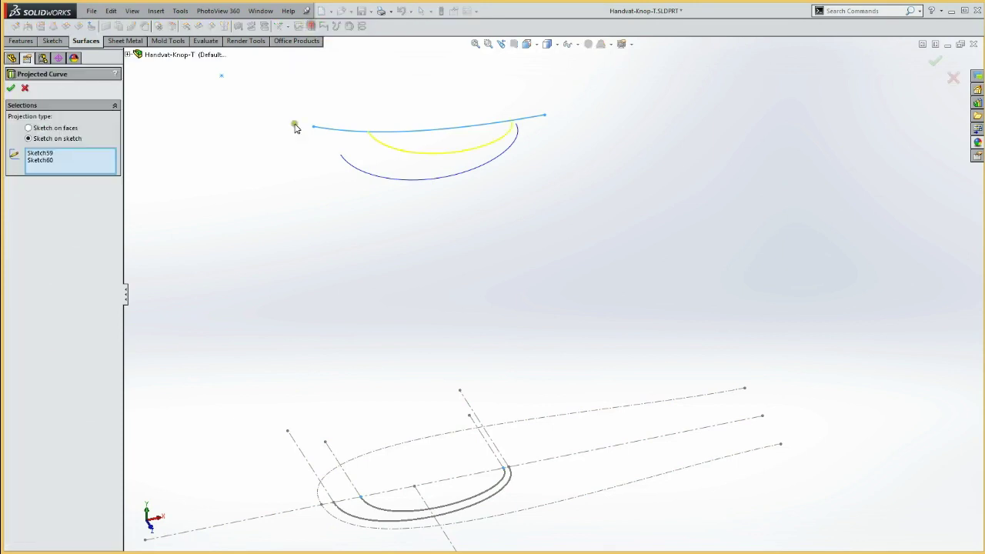
click(13, 90)
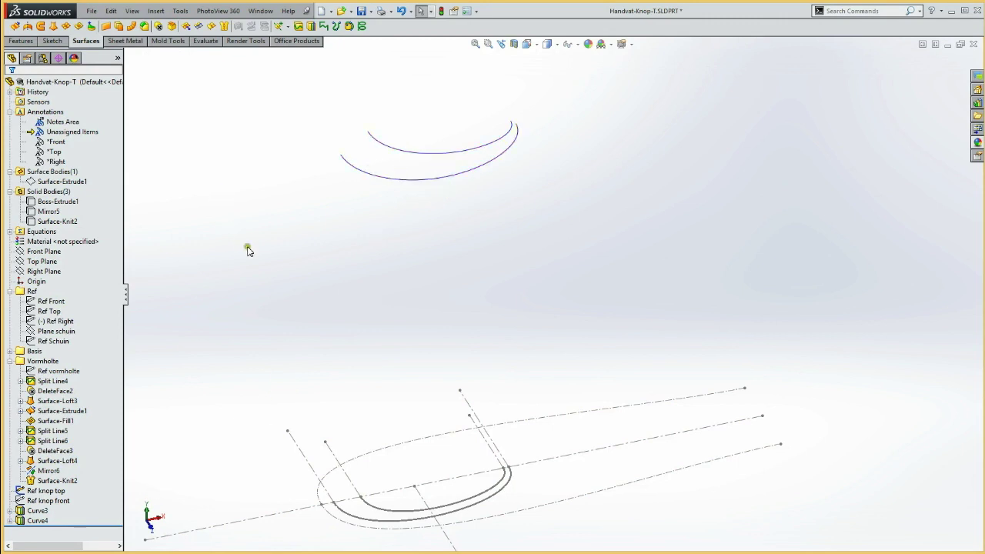
Show Ref knop front and create Sketch61 on the Front Plane with its short end curve converted
click(48, 502)
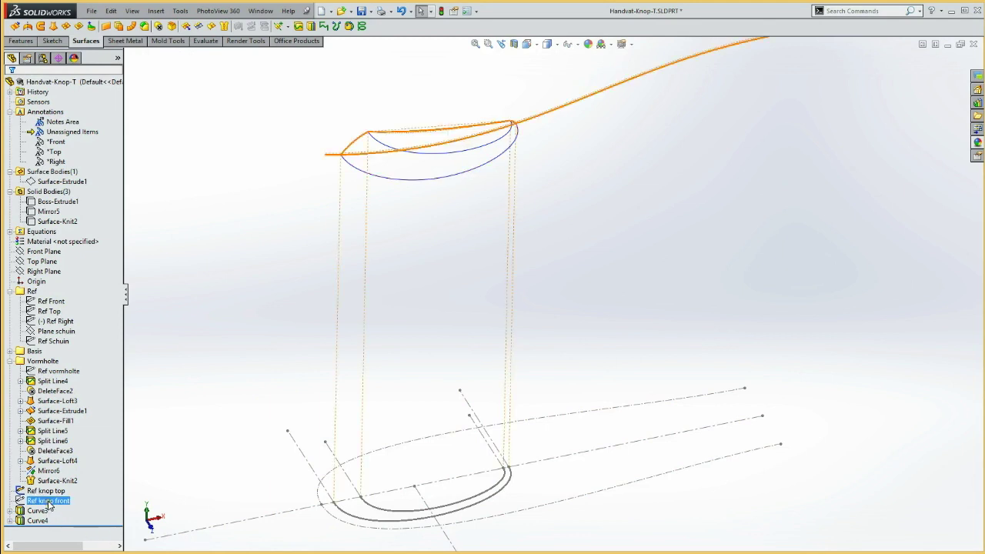
click(211, 248)
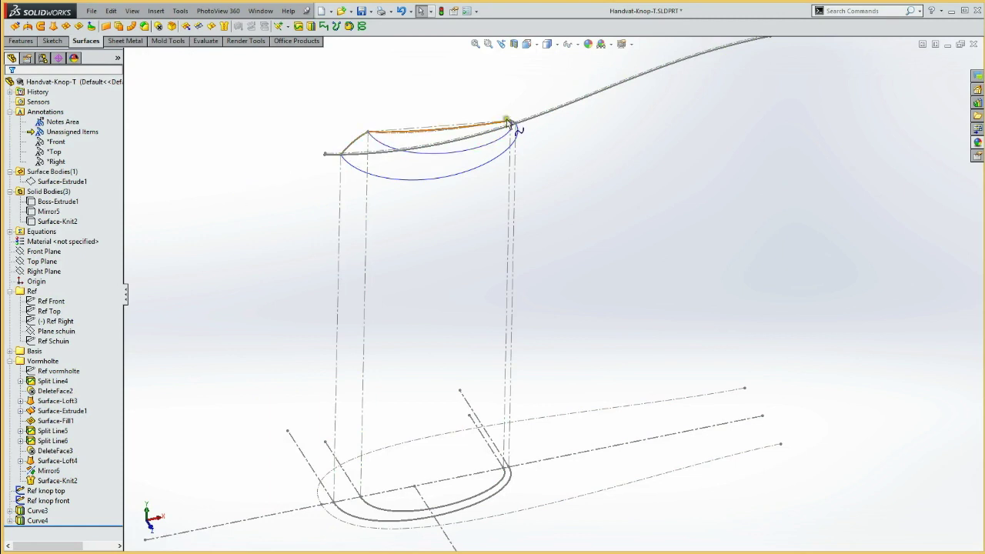
click(182, 178)
click(43, 253)
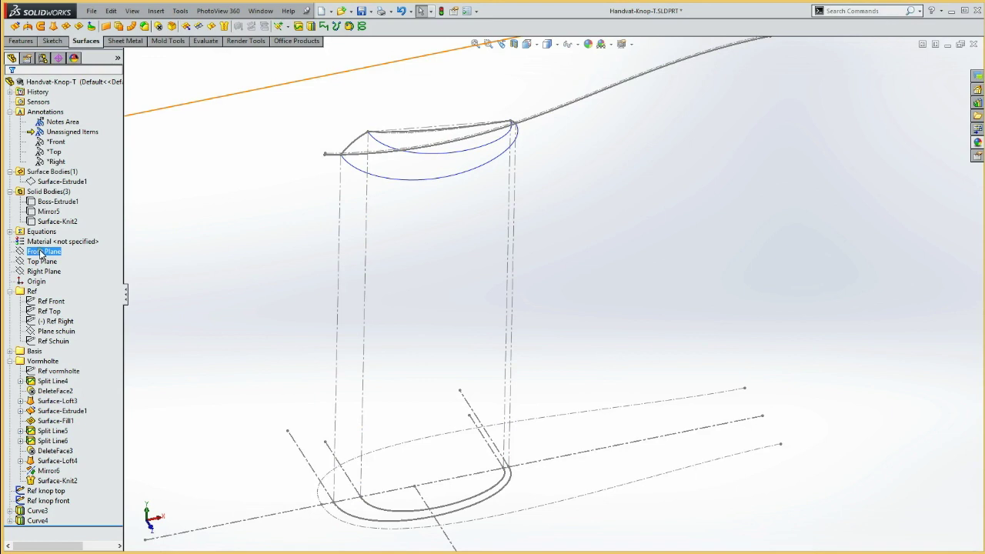
click(49, 232)
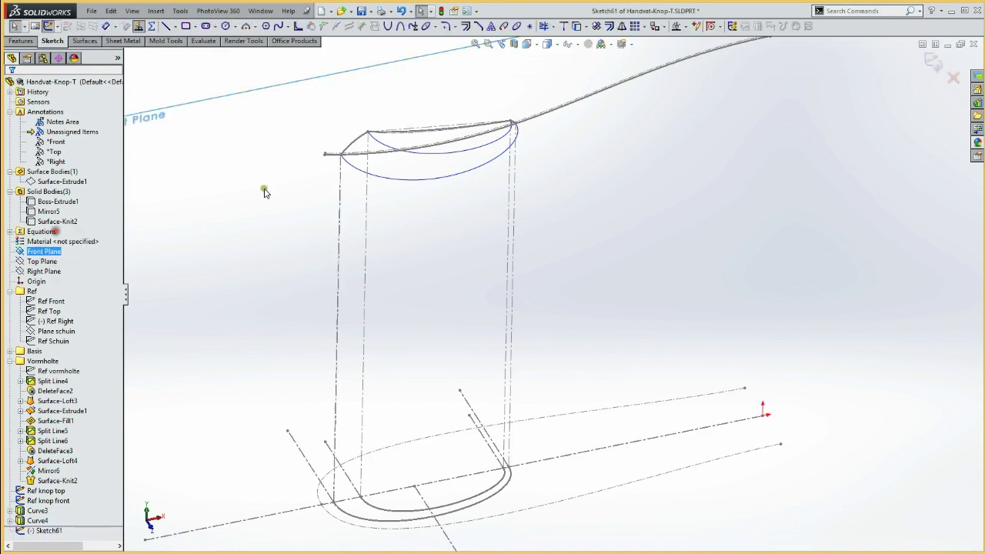
click(351, 145)
key(Escape)
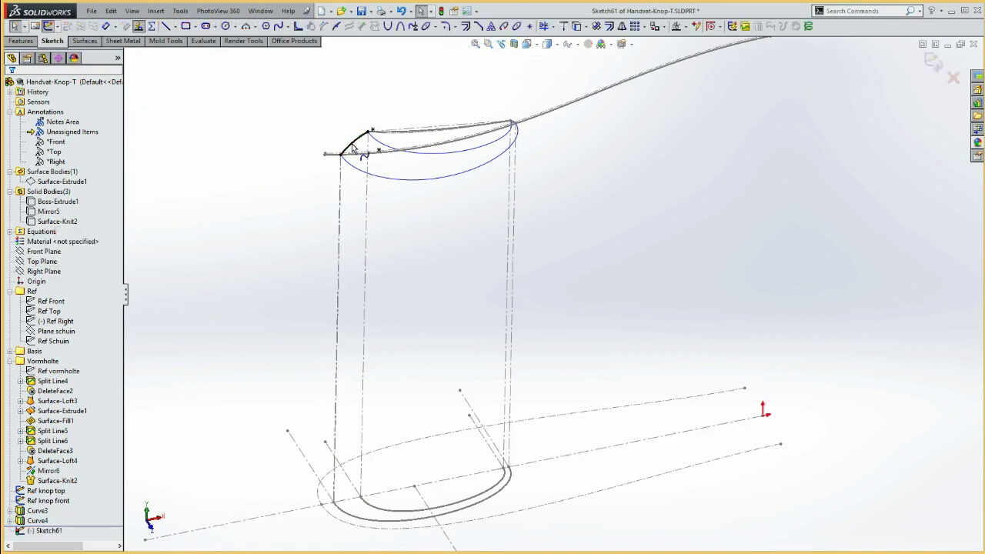
click(54, 26)
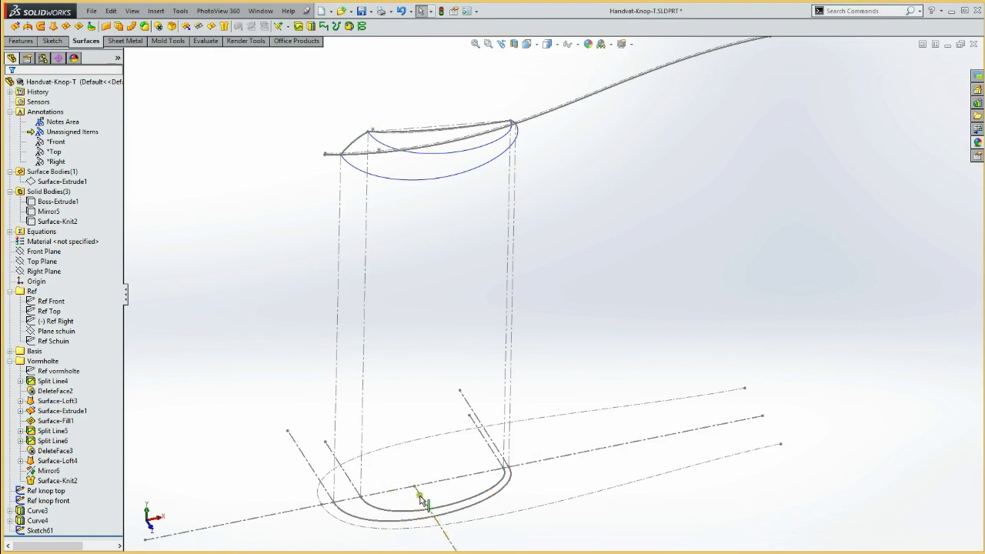
Select the top reference sketch's cross line and the Right Plane for the next sketch
click(451, 544)
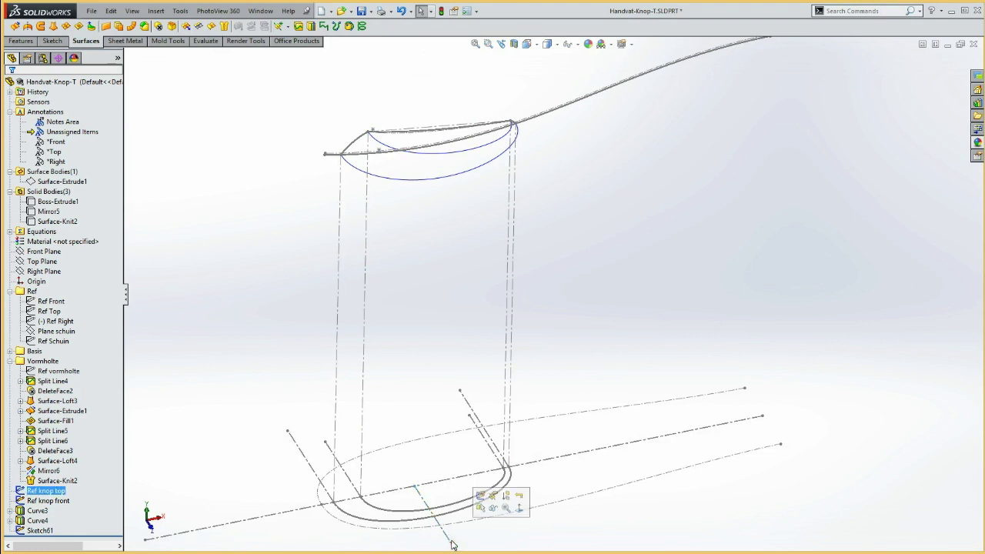
click(439, 495)
click(418, 488)
click(49, 272)
Create Plane2 through the Ref knop top point, parallel to the Right Plane
click(46, 272)
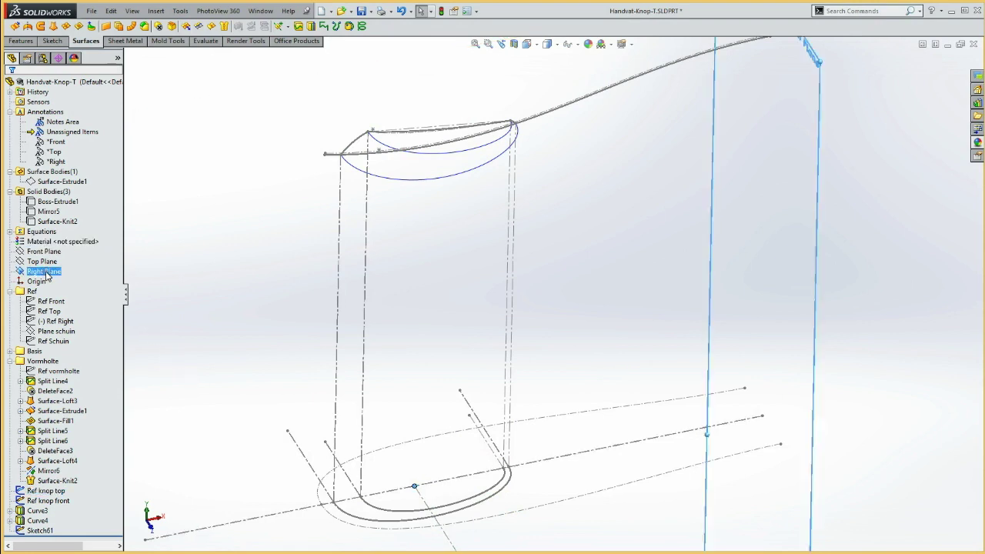
key(p)
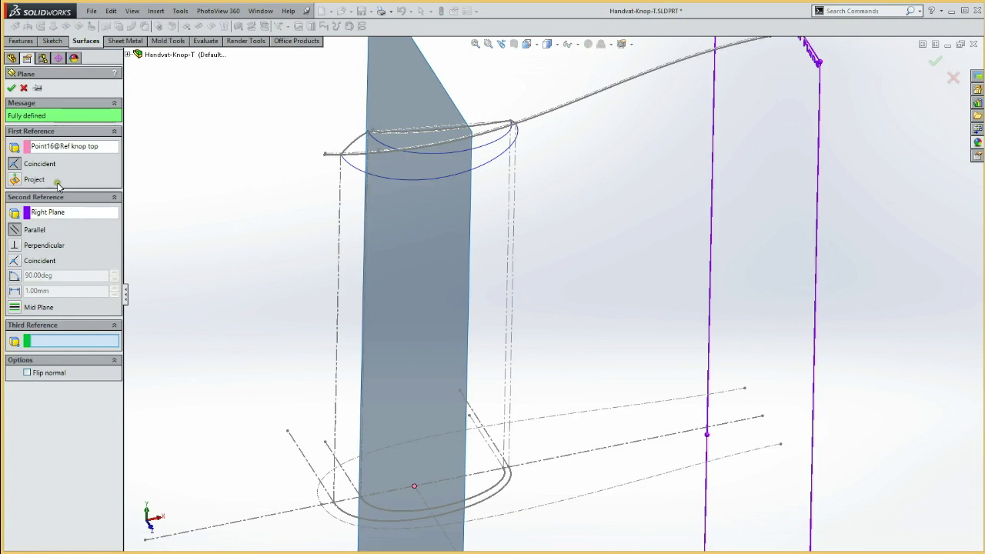
click(11, 89)
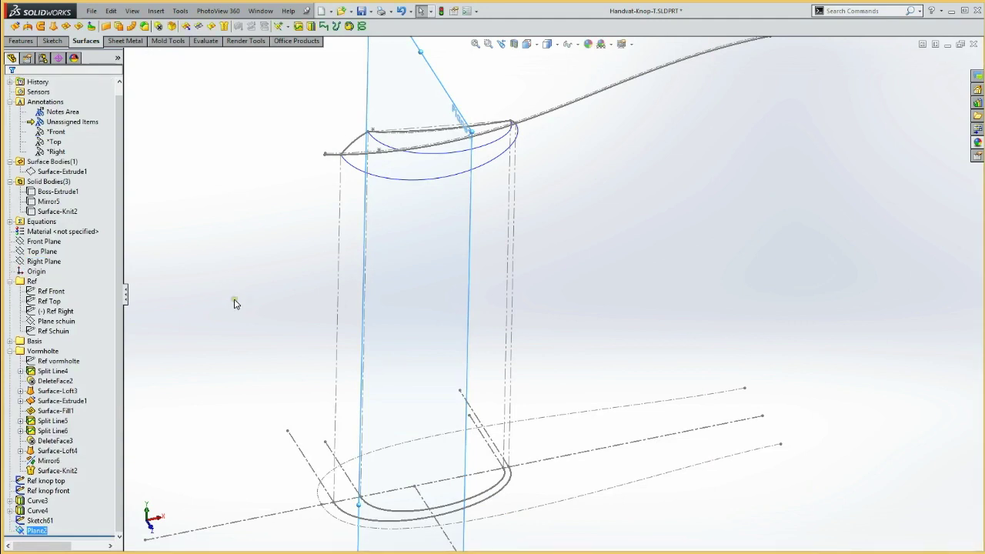
click(235, 303)
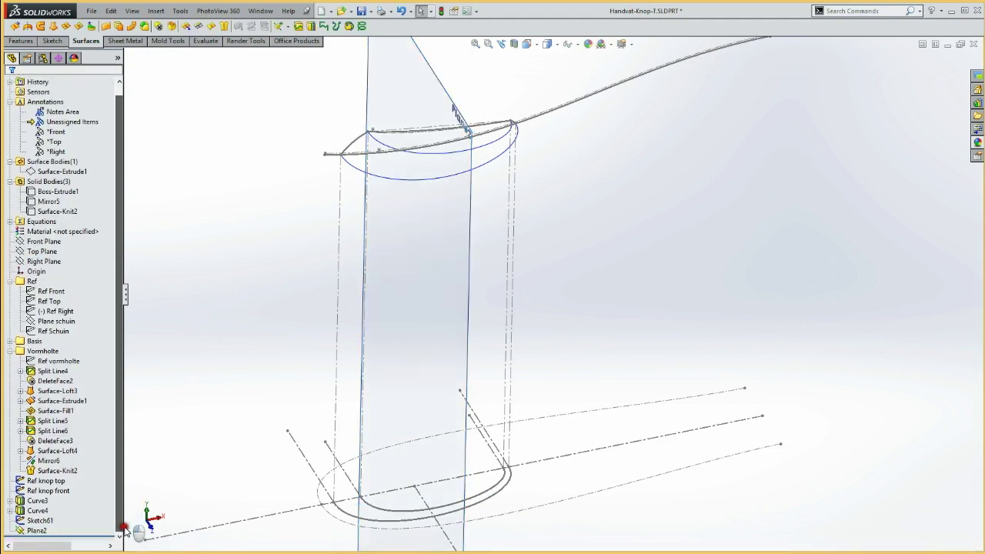
Open a new sketch, Sketch62, on Plane2
click(36, 530)
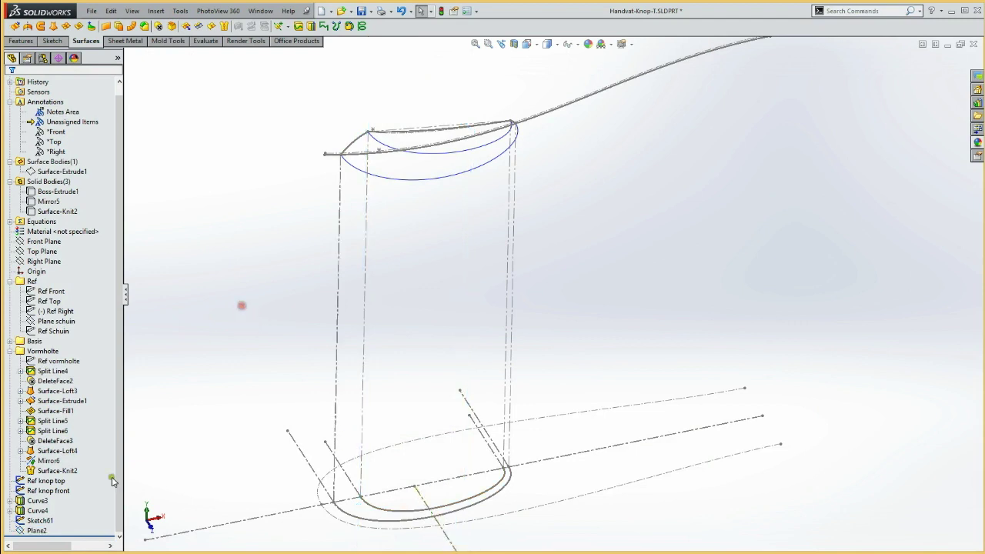
click(38, 531)
click(50, 513)
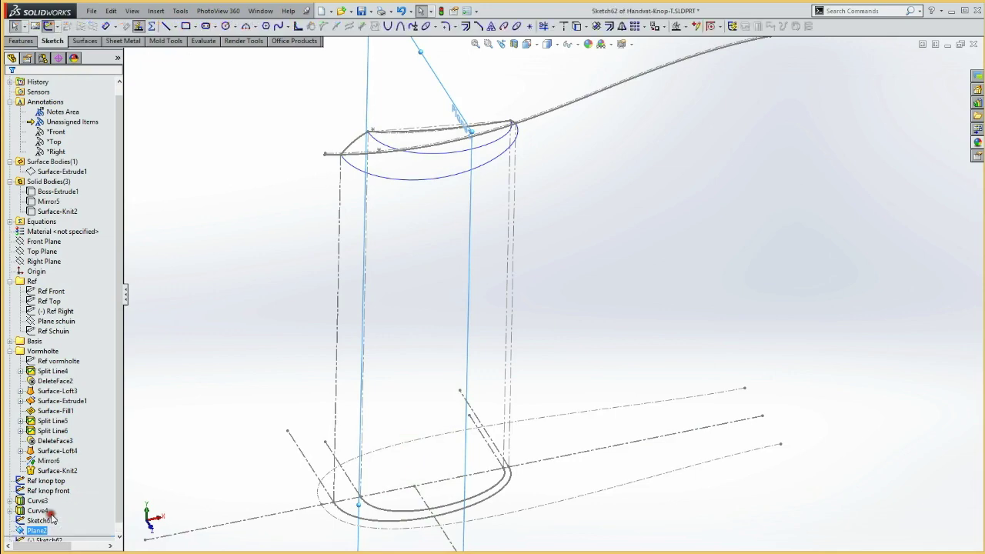
Draw a two-point spline on Plane2 between the inner and outer section curves
click(236, 115)
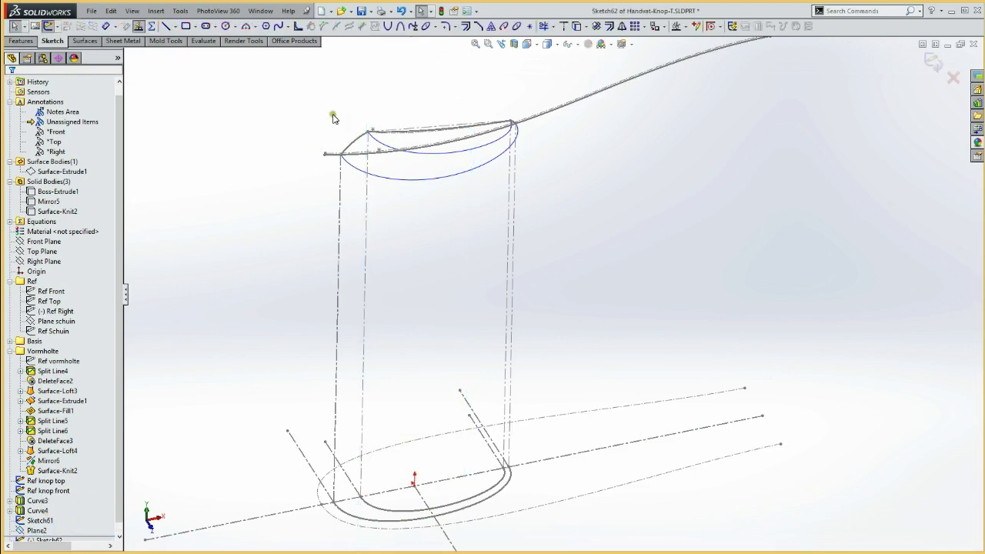
scroll(413, 143, down, 6)
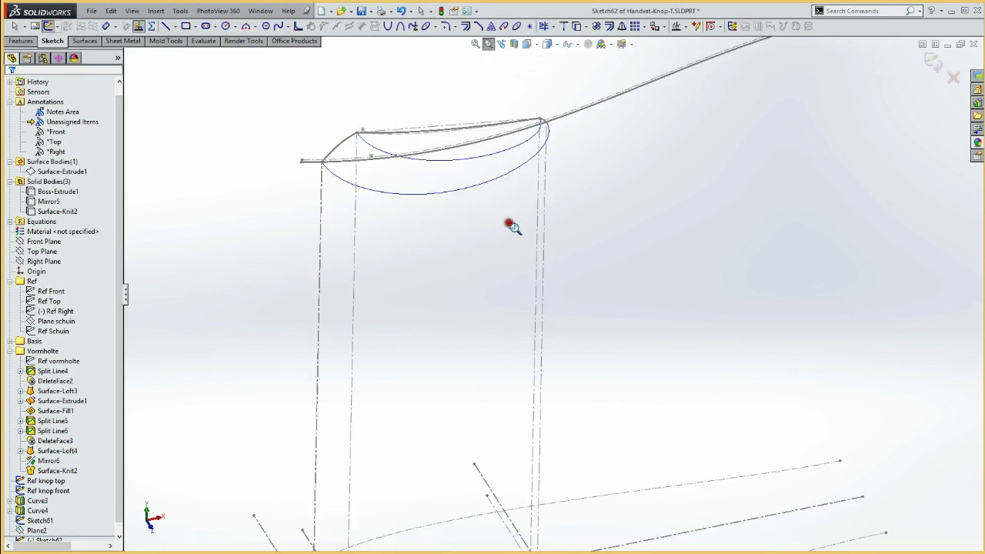
key(s)
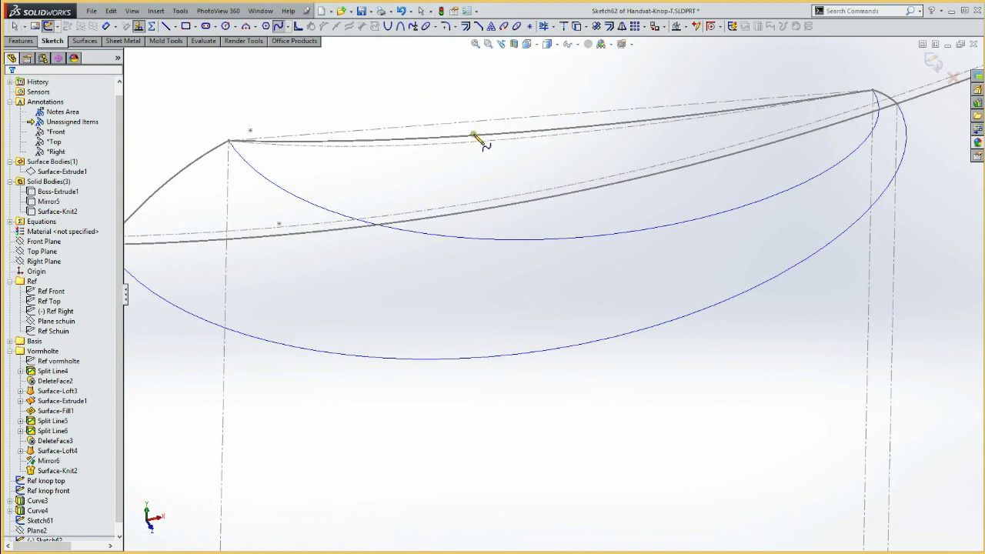
click(562, 222)
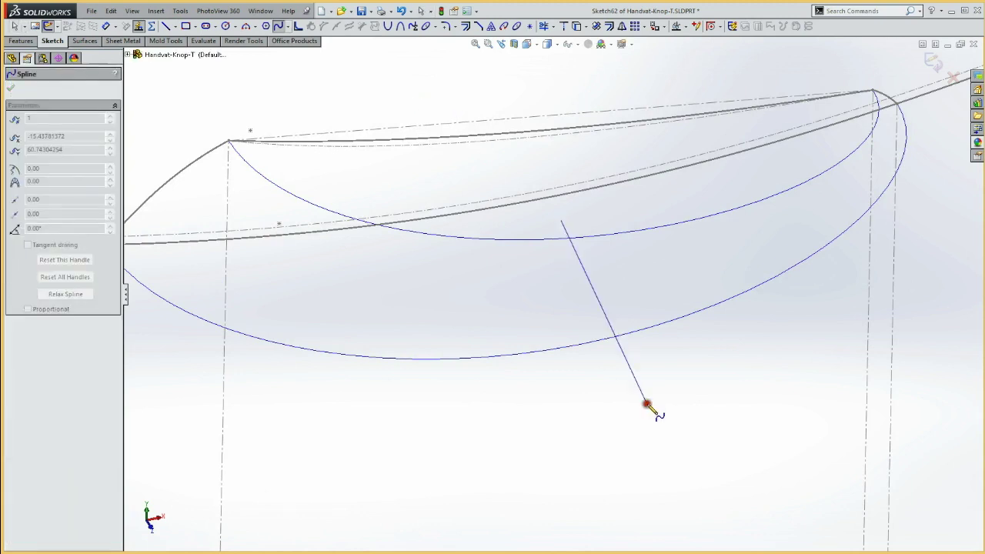
double_click(646, 404)
Add Pierce relations between the spline's bottom and top ends and the lower and upper guide curves
click(600, 343)
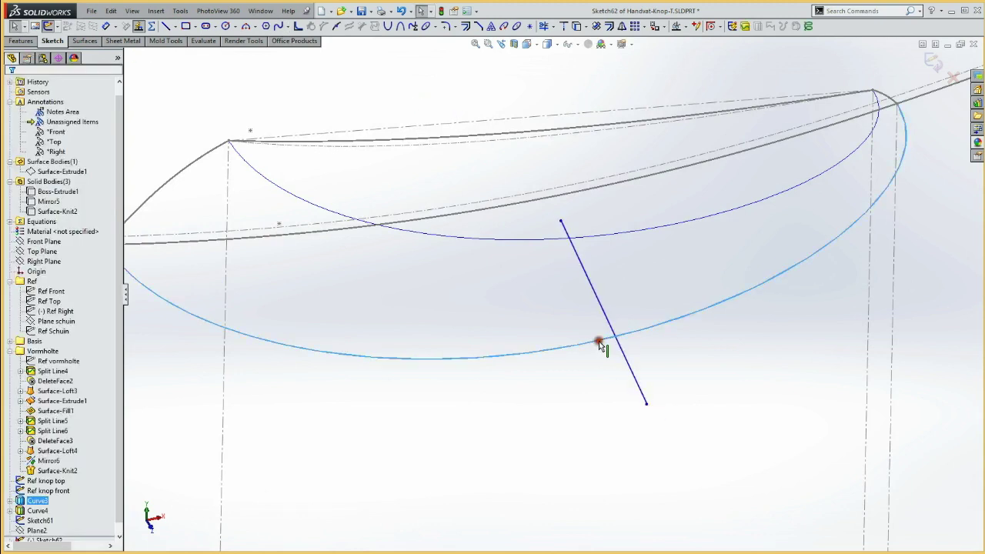
ctrl+click(648, 406)
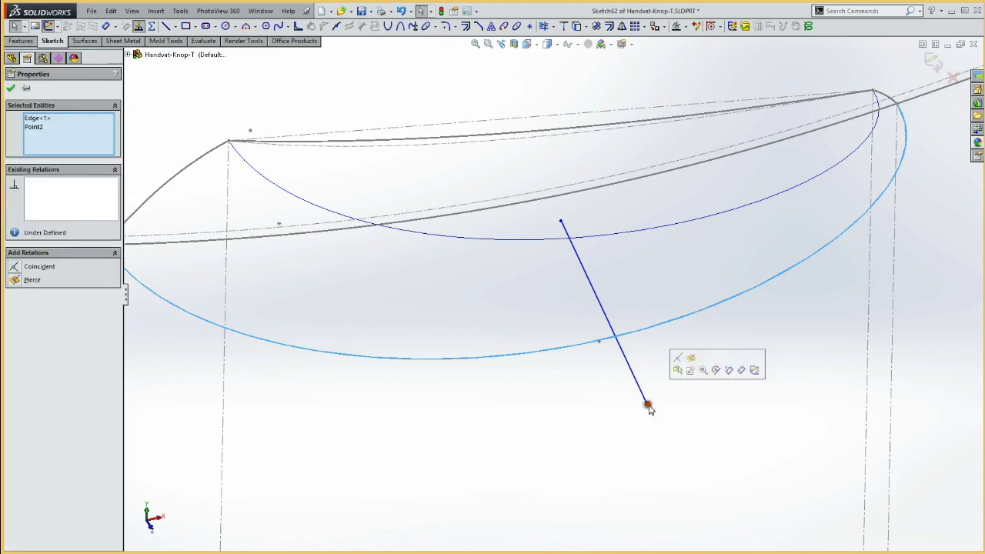
click(684, 354)
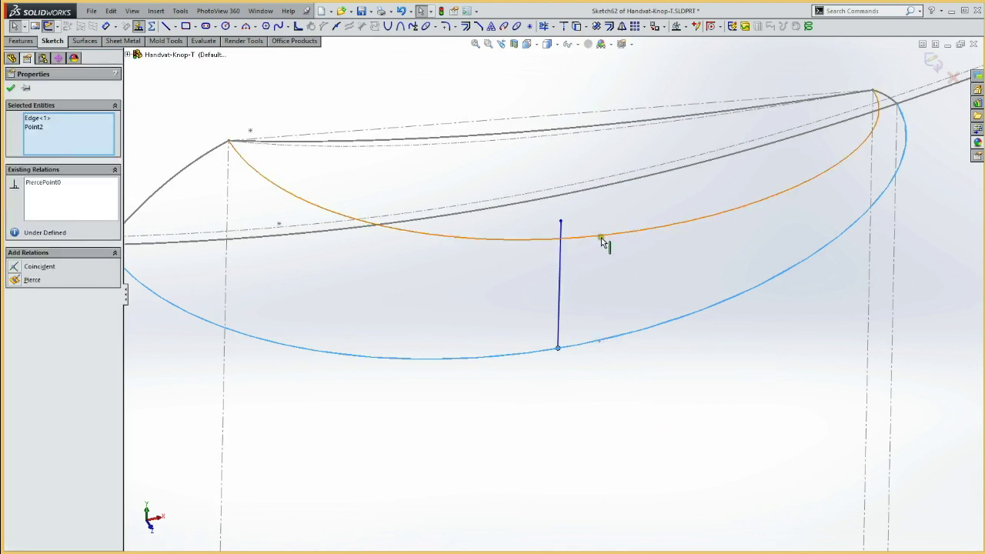
click(601, 237)
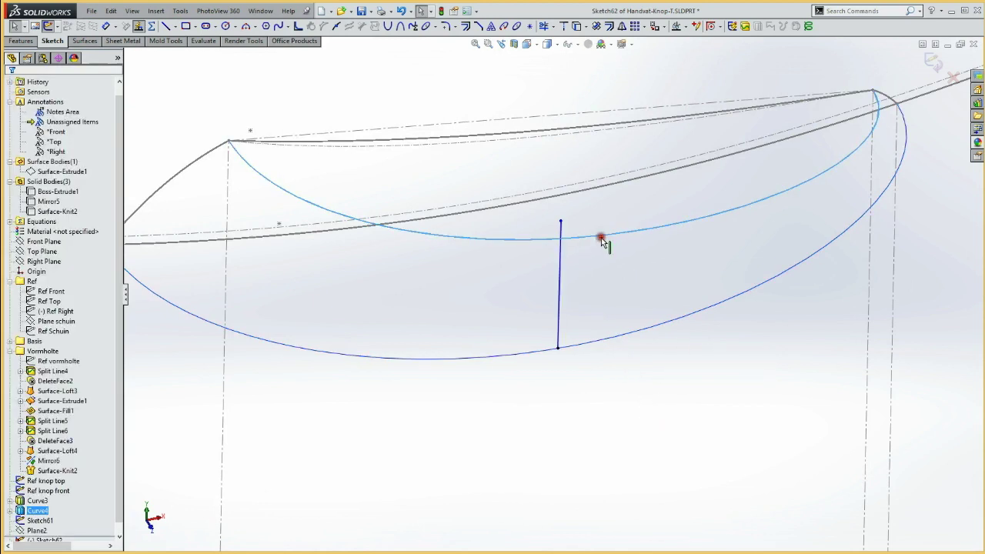
ctrl+click(560, 221)
click(605, 170)
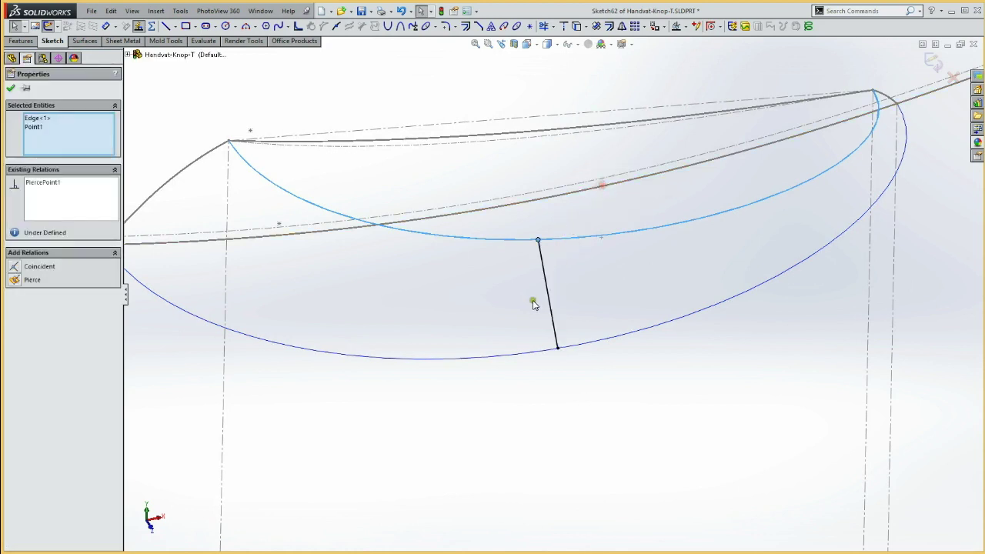
click(531, 304)
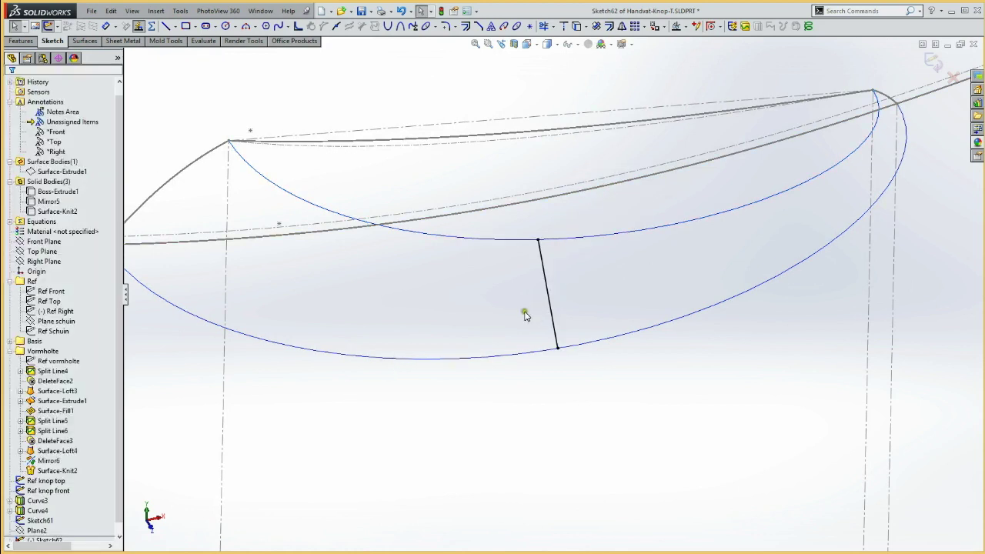
Bend the spline gently by dragging its middle tangent handle
click(552, 313)
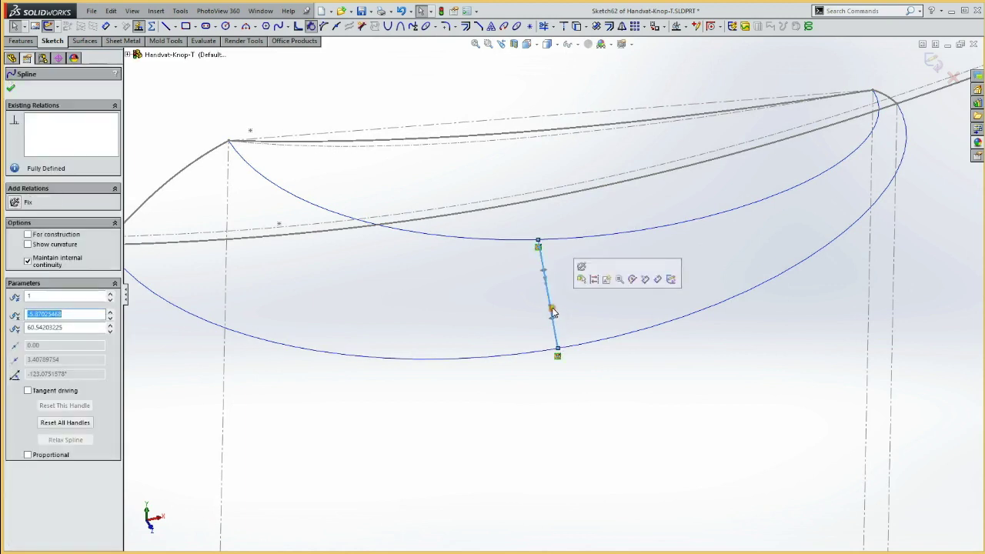
click(550, 308)
drag(565, 325, 568, 324)
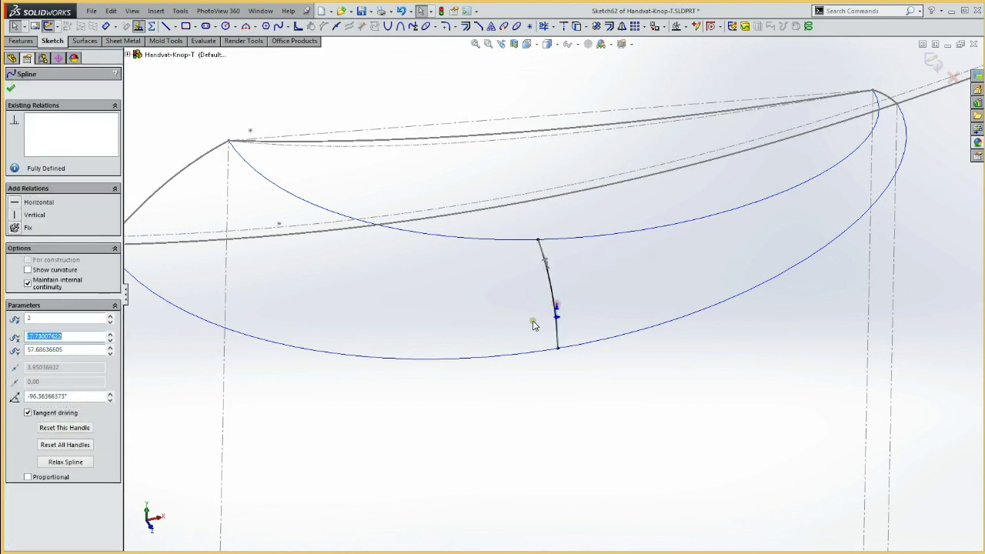
click(148, 453)
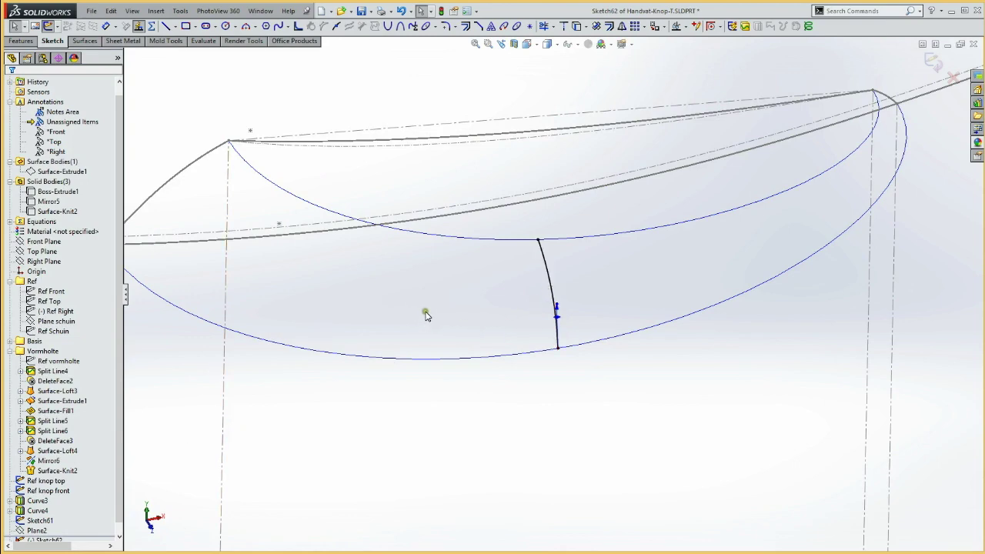
mouse_move(424, 312)
middle_down()
mouse_move(447, 293)
mouse_move(438, 312)
mouse_move(449, 264)
middle_up()
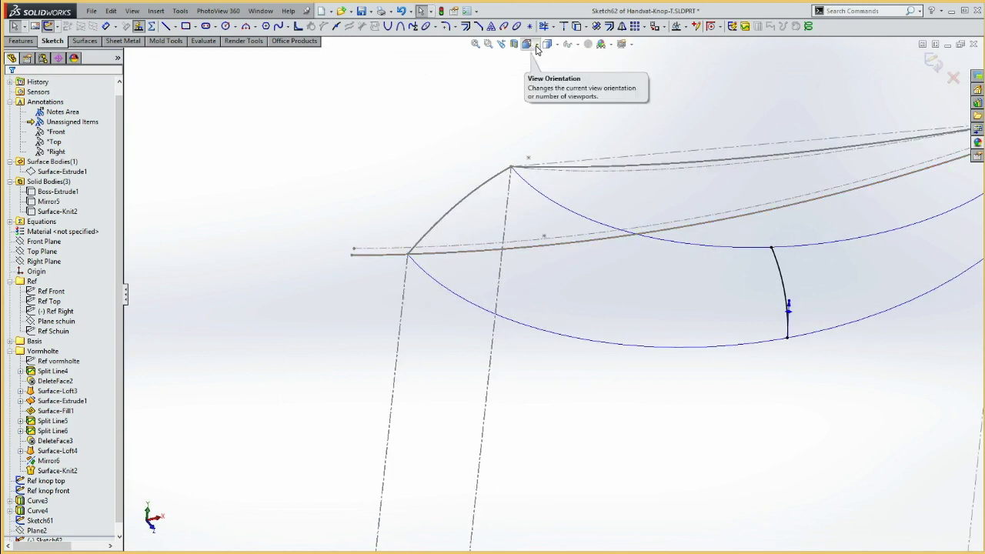
In a face-on, zoomed view, retune the spline's start tangent into a fuller arc, then exit Sketch62
click(527, 45)
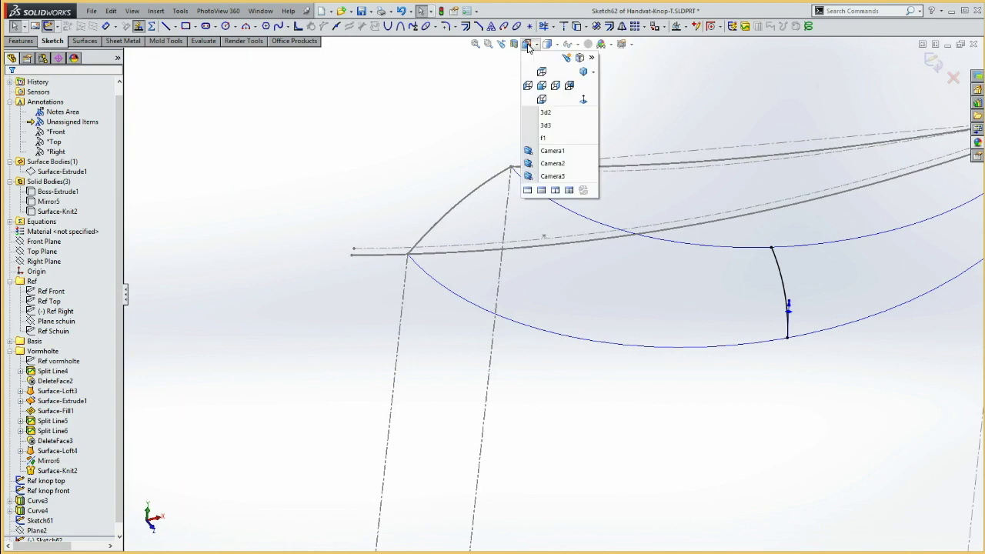
click(585, 89)
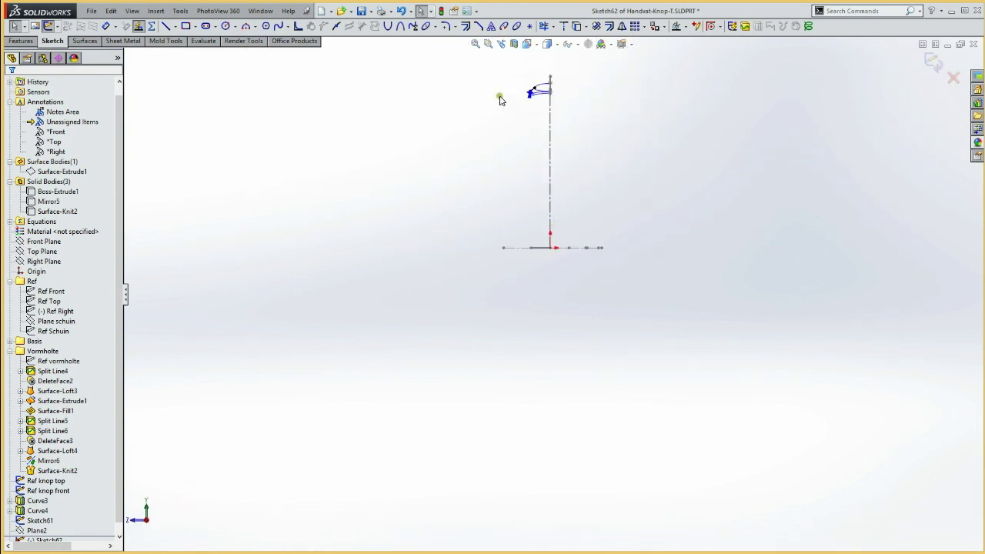
drag(521, 83, 539, 103)
drag(562, 282, 578, 300)
click(521, 258)
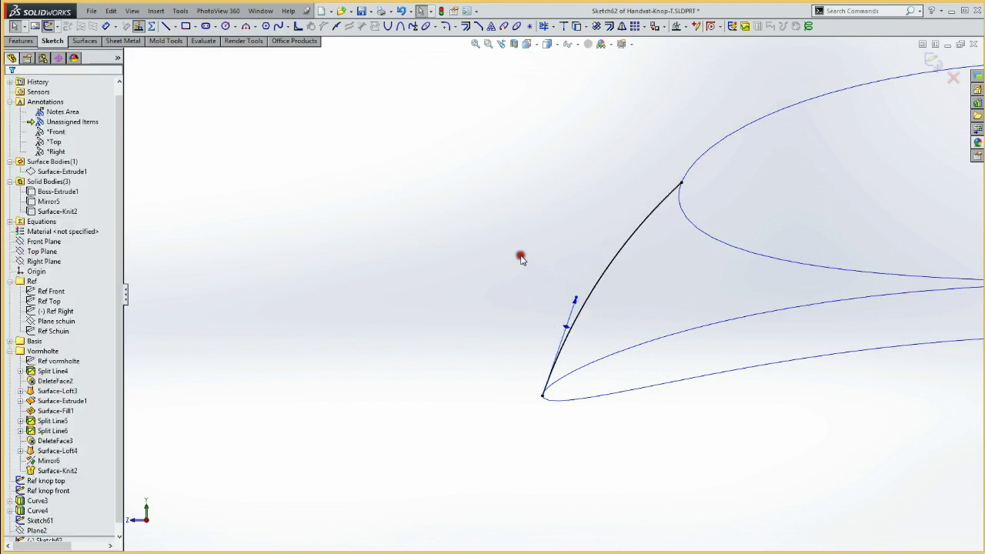
click(49, 25)
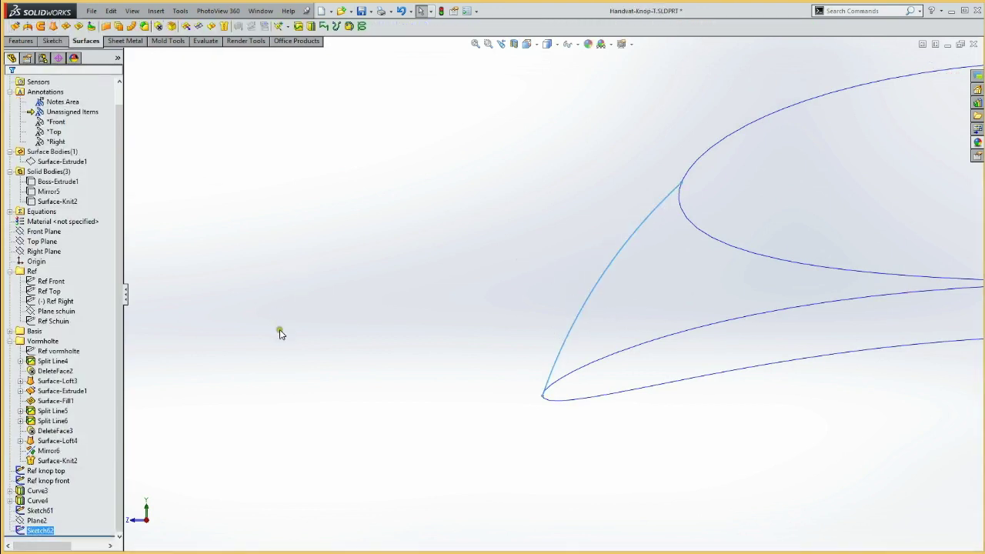
Reorient the model to the isometric view
key(ctrl+1)
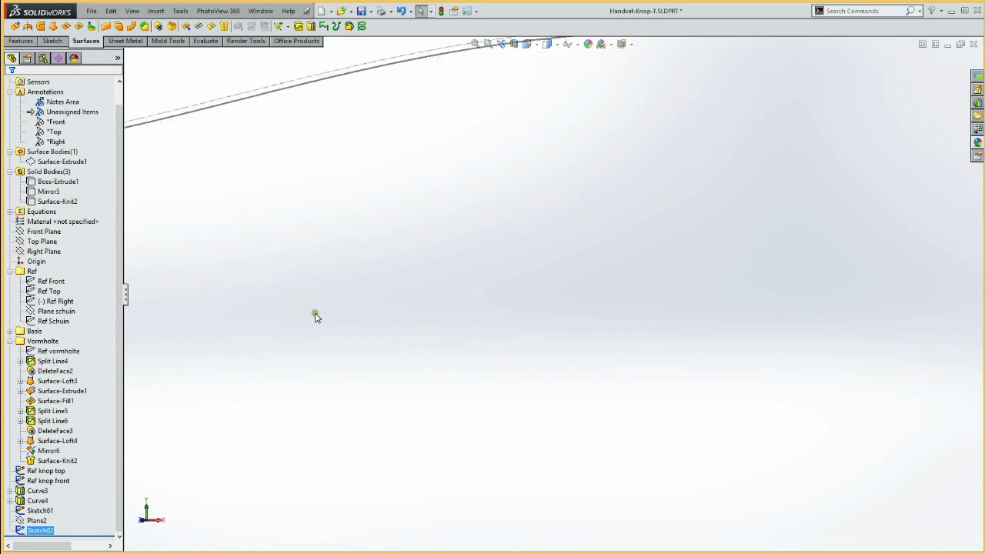
key(ctrl+7)
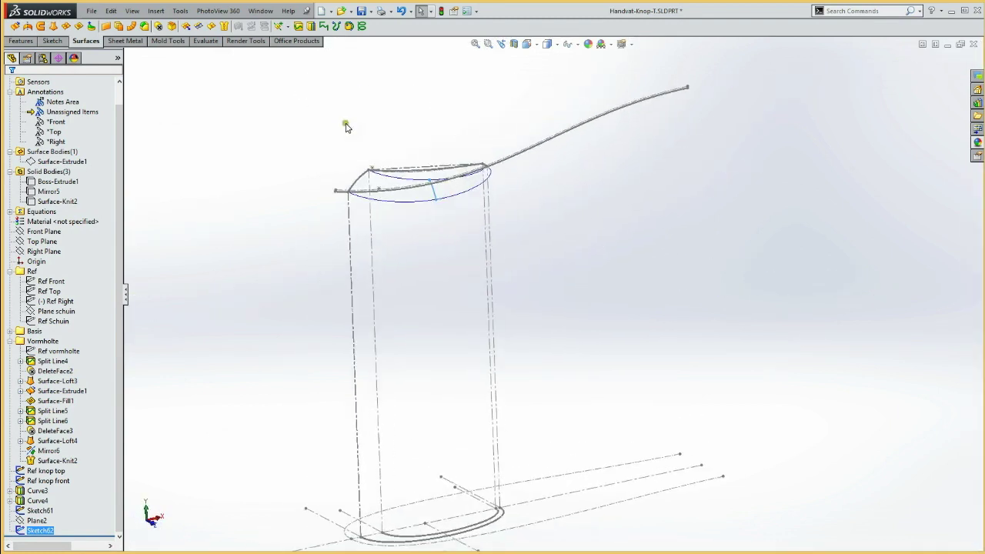
click(204, 113)
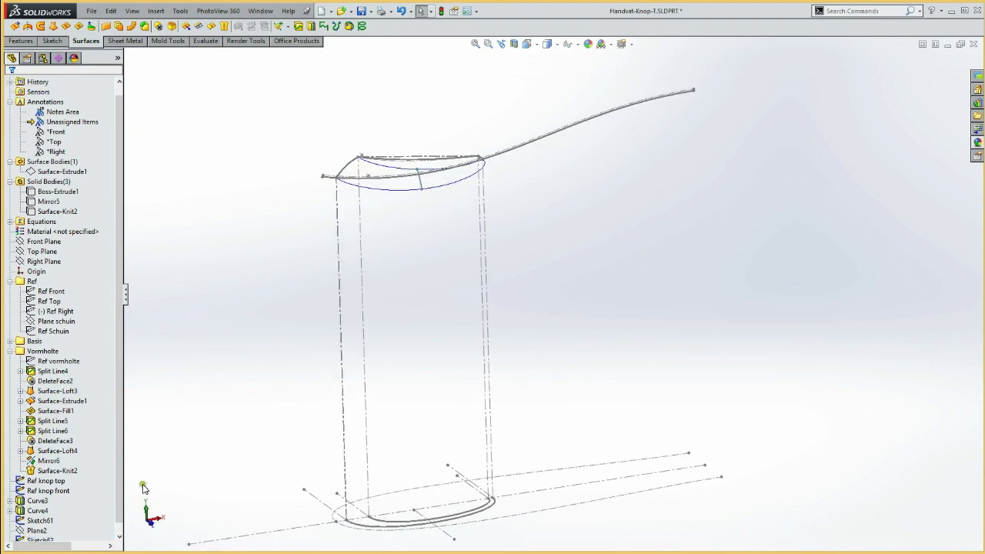
drag(120, 493, 121, 496)
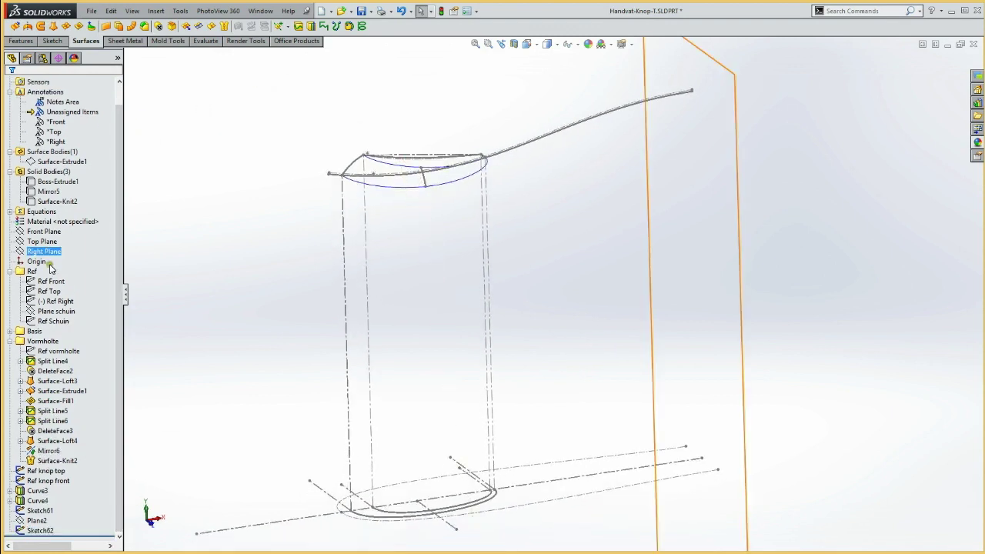
Create Sketch63 on the Front Plane, zoomed to the top loop with the Ref knop front arc edge selected, then exit
click(42, 234)
click(75, 218)
click(582, 201)
scroll(551, 200, down, 2)
scroll(551, 201, down, 2)
scroll(548, 200, down, 3)
scroll(604, 193, down, 2)
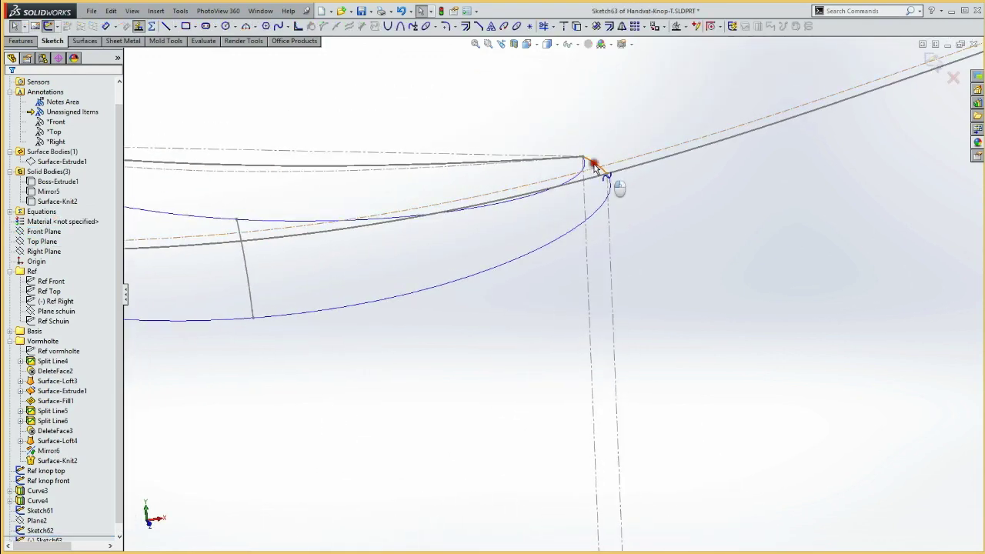
click(590, 162)
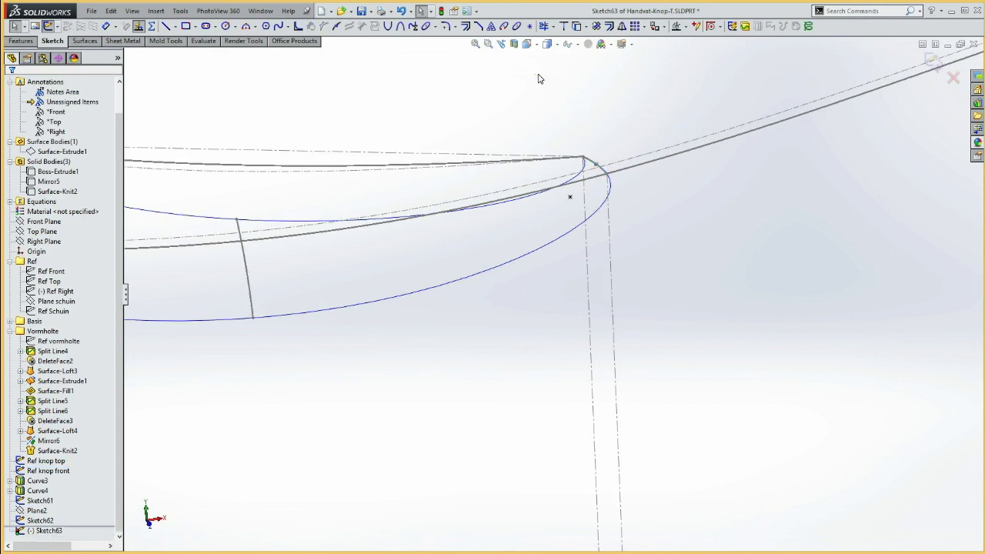
click(47, 25)
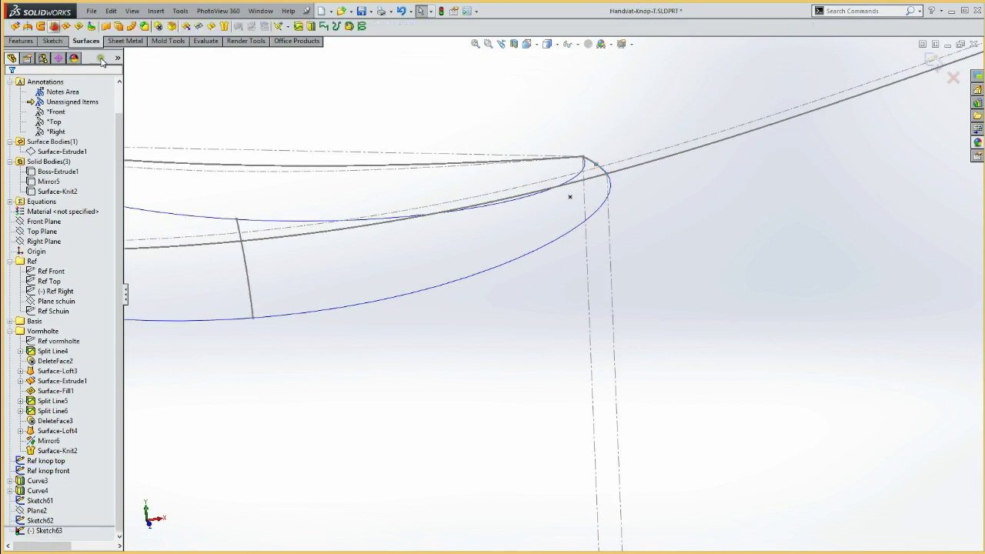
Hide the Ref knop front and Ref knop top reference sketches
click(68, 477)
ctrl+click(45, 461)
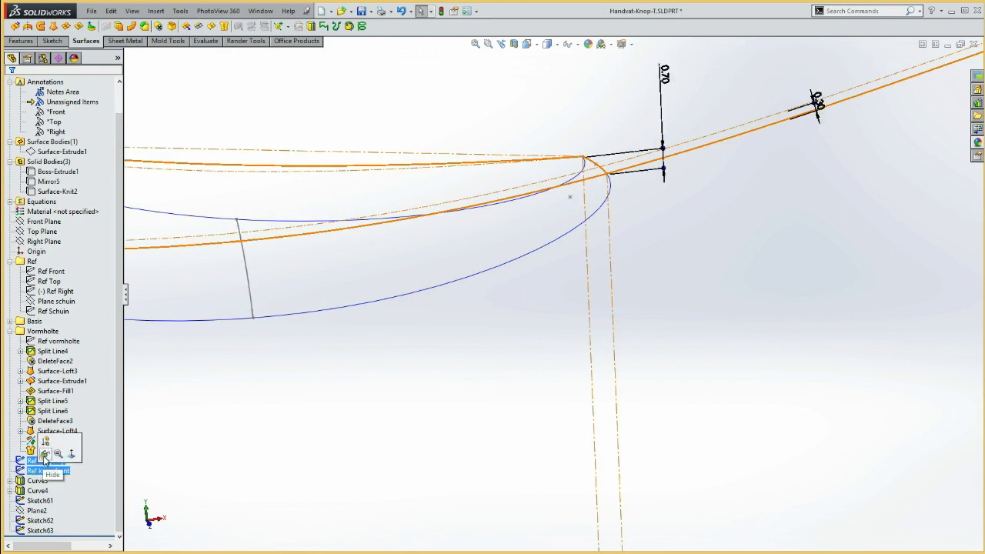
click(43, 444)
Tilt the isometric view to show the section sketches and start a Lofted Surface
key(ctrl+7)
mouse_move(419, 442)
middle_down()
mouse_move(411, 411)
mouse_move(475, 206)
middle_up()
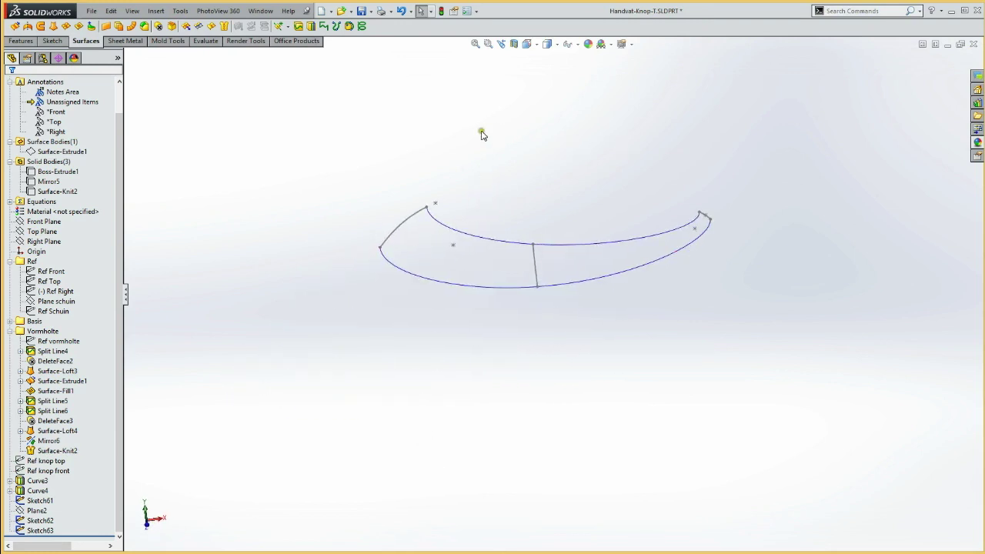
click(53, 26)
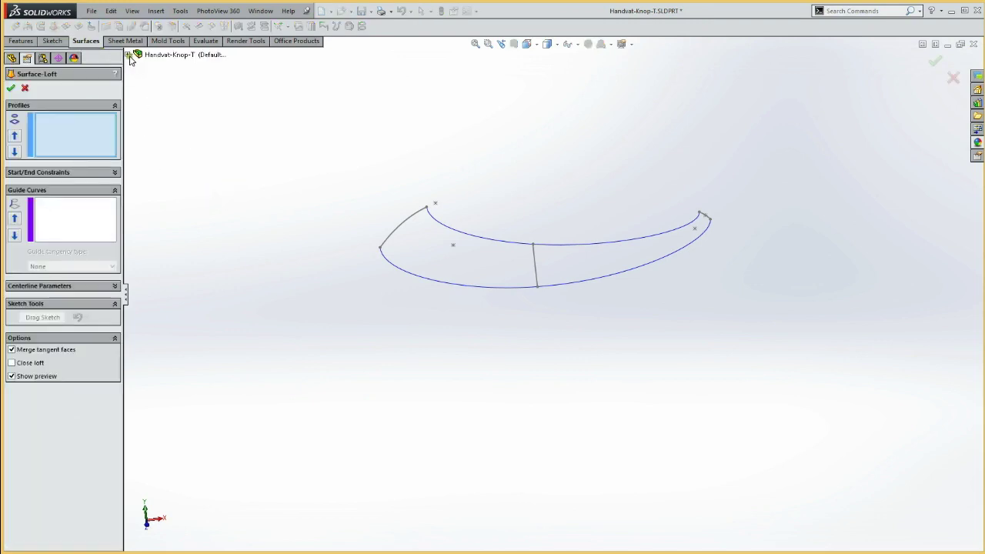
Use Sketch61, Sketch62 and Sketch63 as loft profiles and Curve3, Curve4 as guide curves
click(129, 55)
click(166, 245)
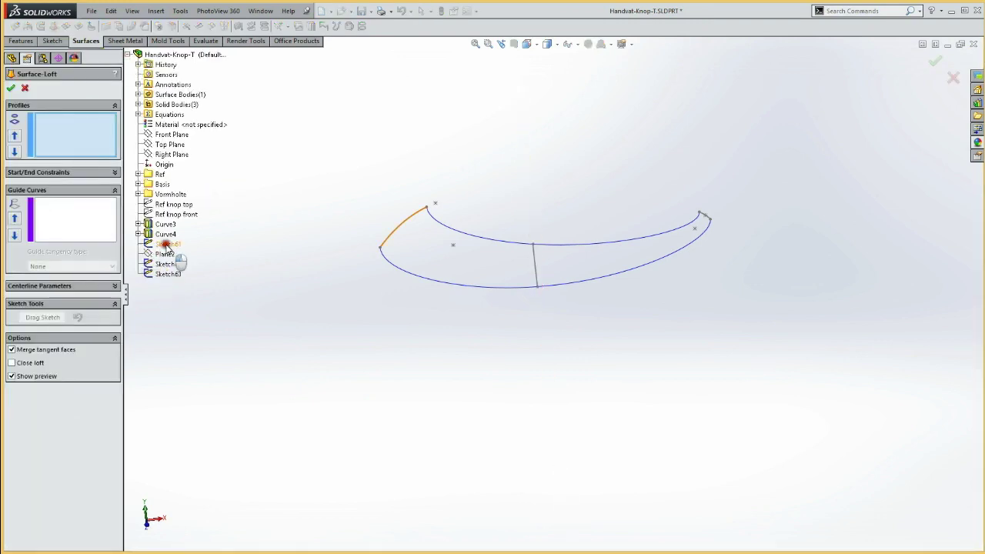
click(169, 265)
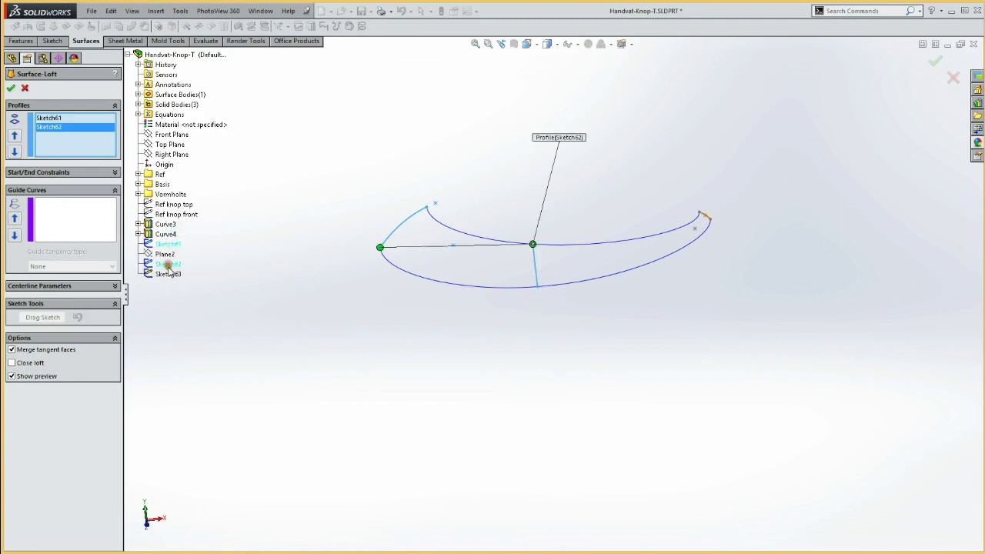
click(168, 275)
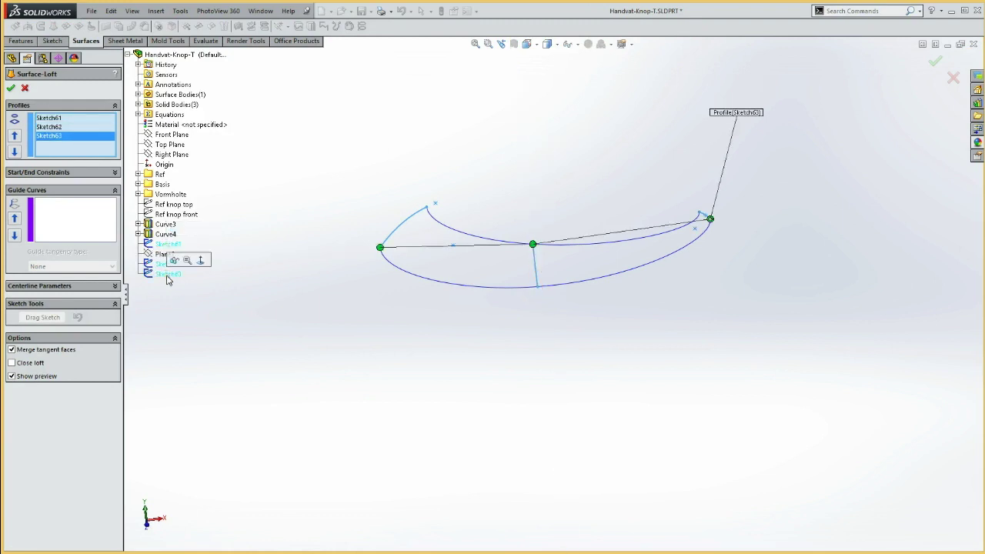
click(83, 231)
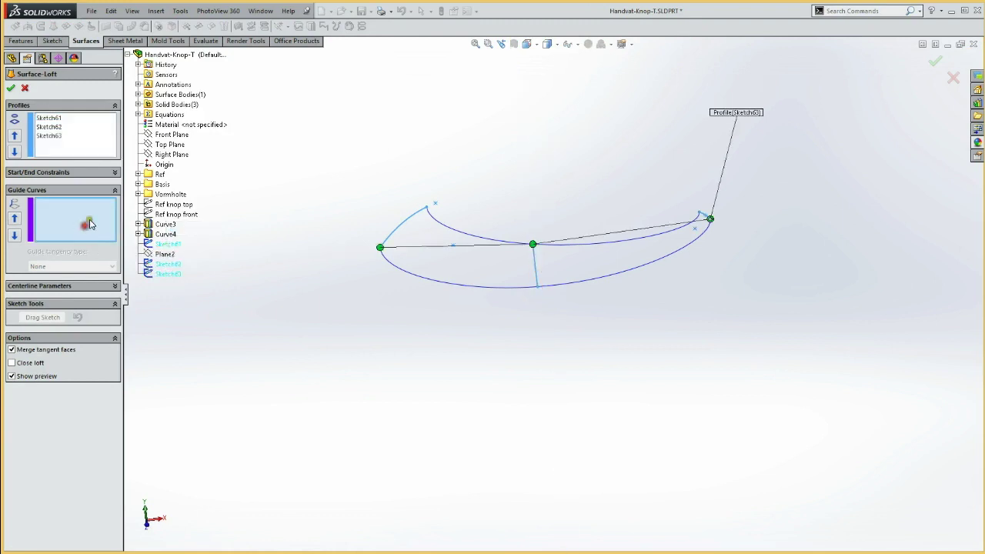
click(162, 225)
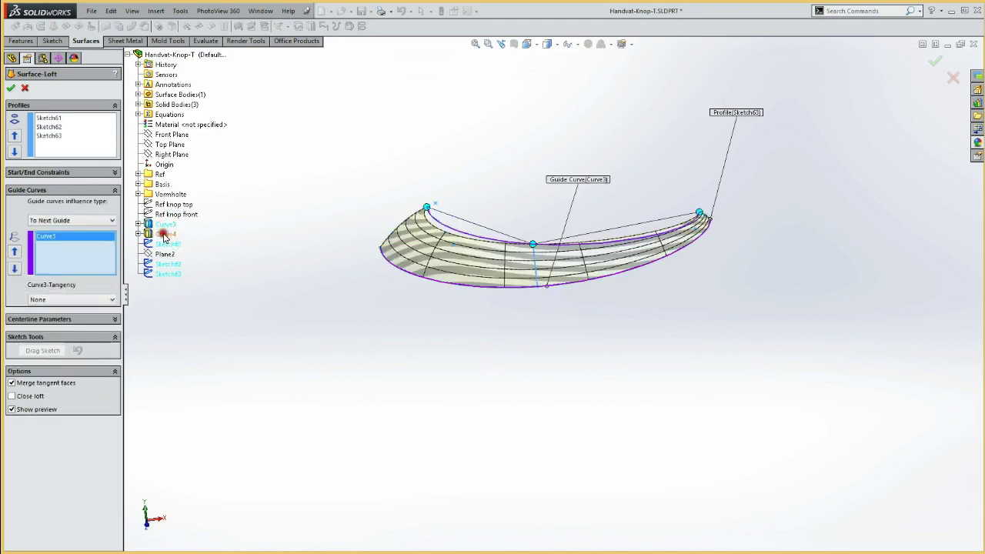
click(165, 235)
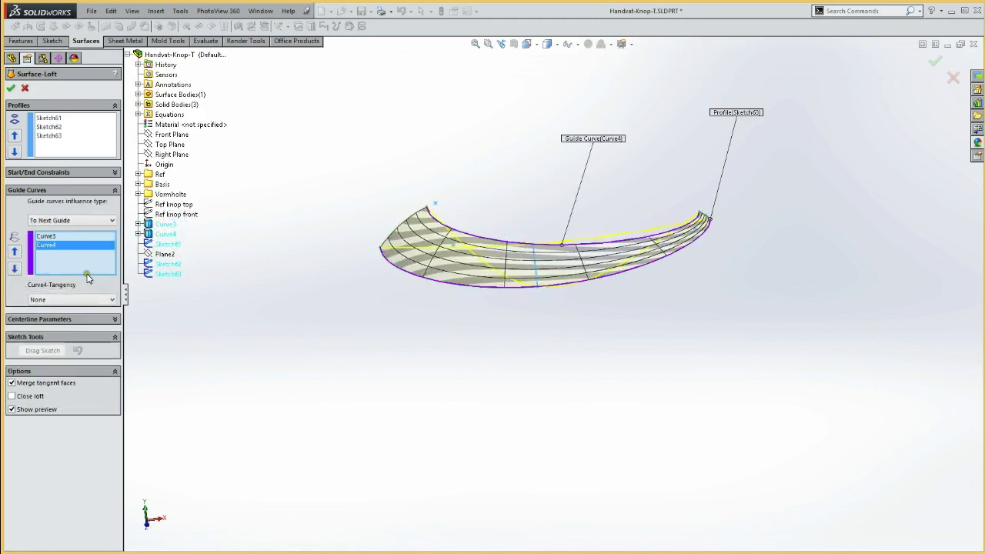
Set both start and end constraints to Normal To Profile and accept Surface-Loft5
click(56, 119)
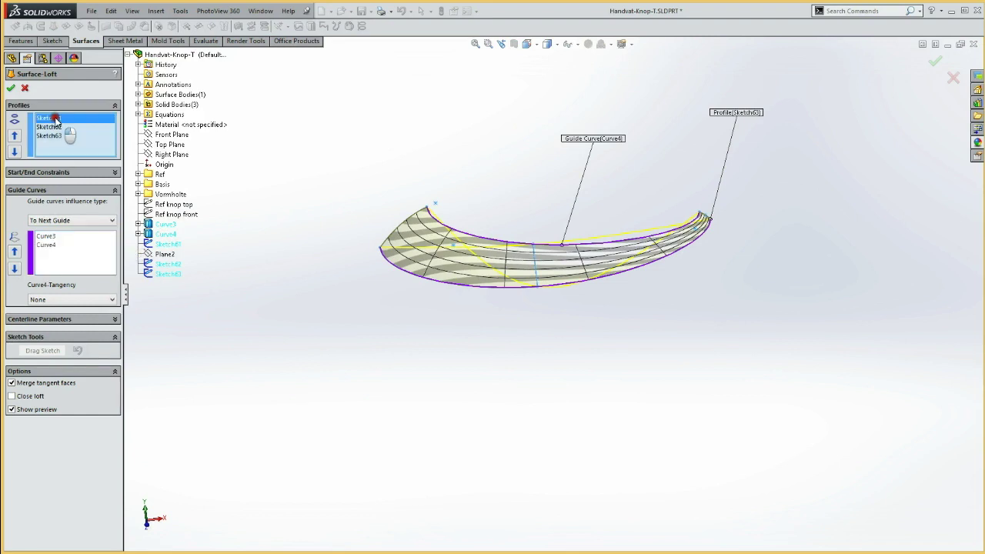
click(50, 173)
click(54, 197)
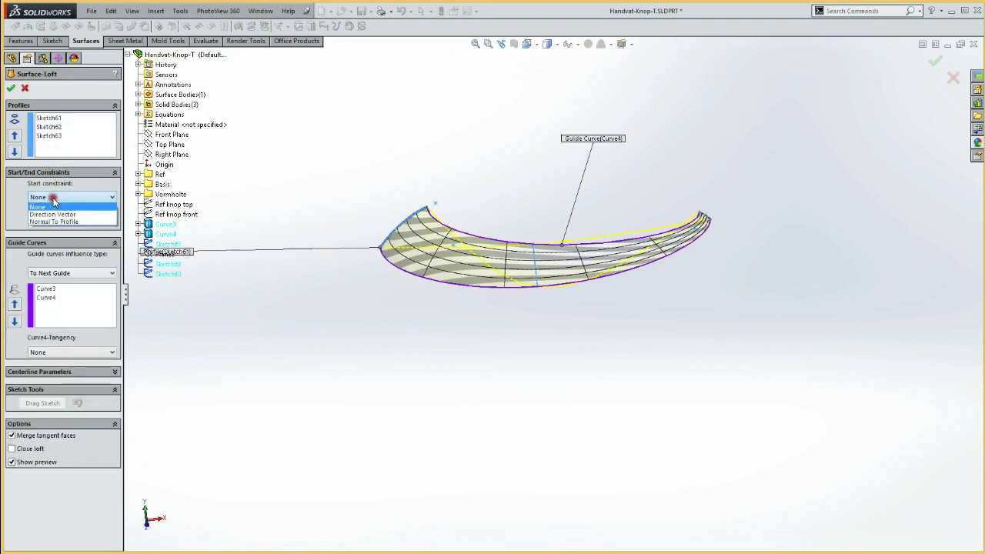
click(46, 219)
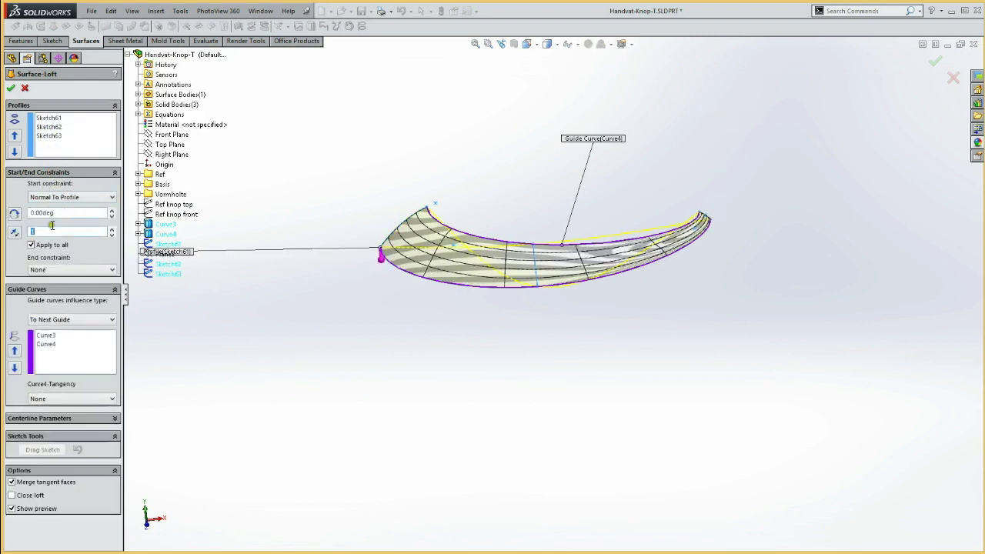
click(53, 270)
click(54, 298)
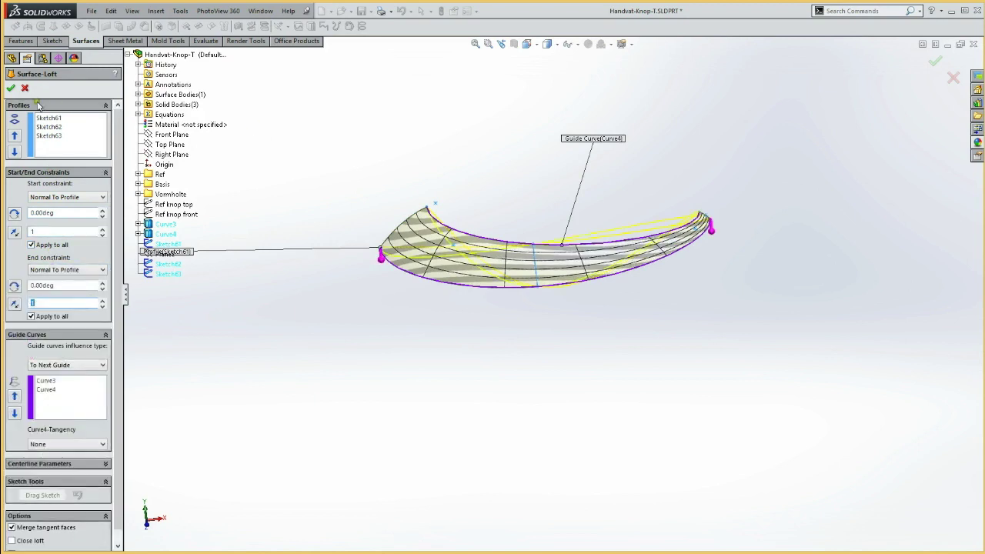
click(13, 88)
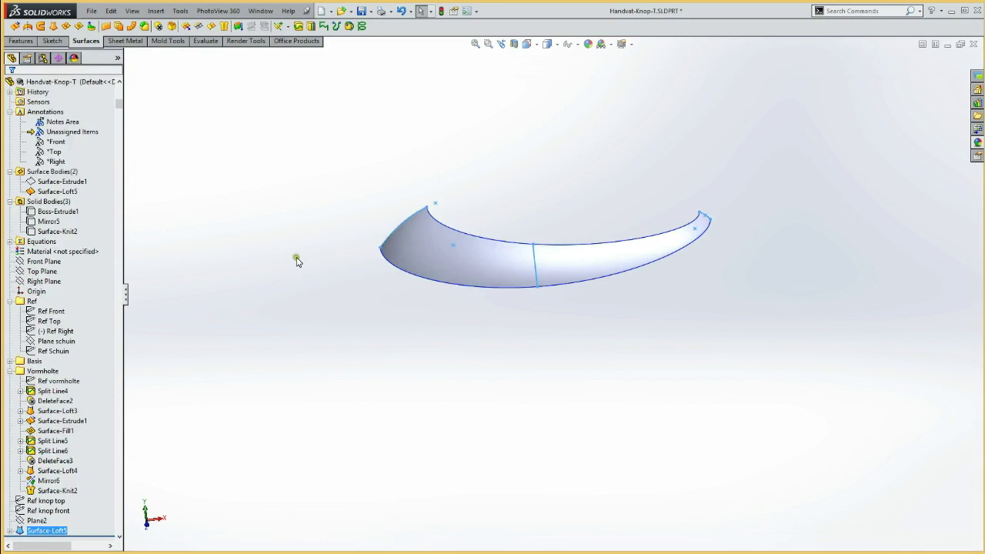
Turn the view around the loft and show the Ref knop top and Ref knop front sketches again
key(Left)
key(Left)
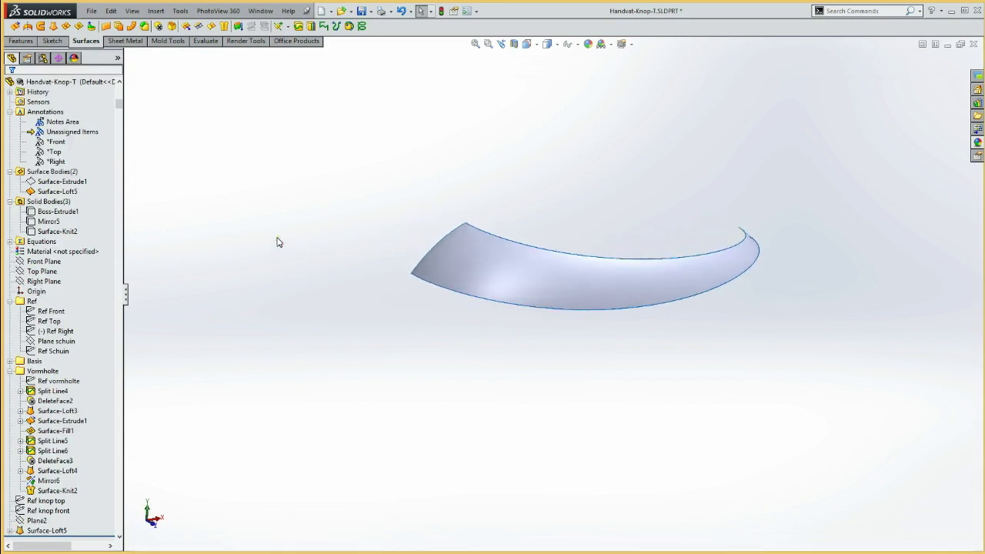
key(Left)
key(Left)
key(Left)
key(Left)
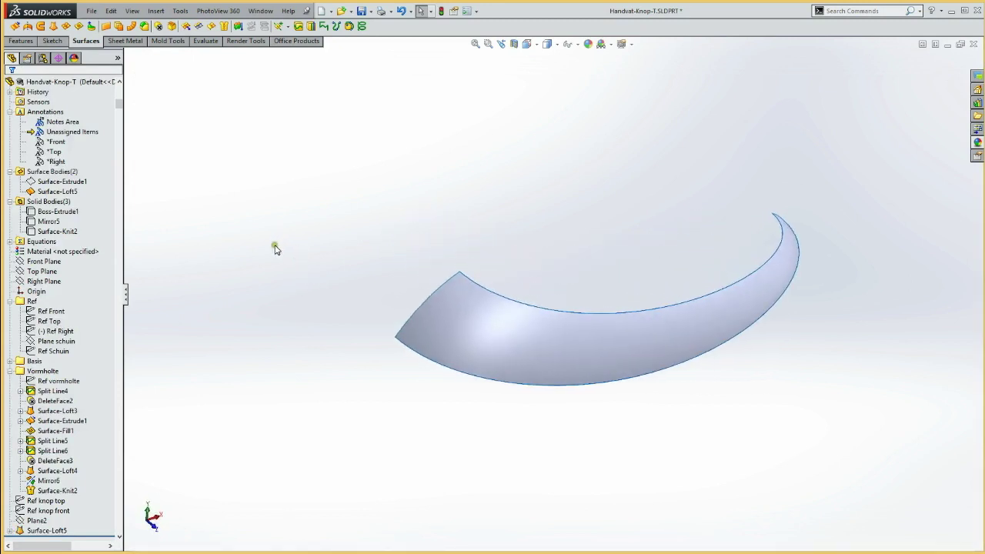
key(Left)
key(Left)
key(Left)
key(Left)
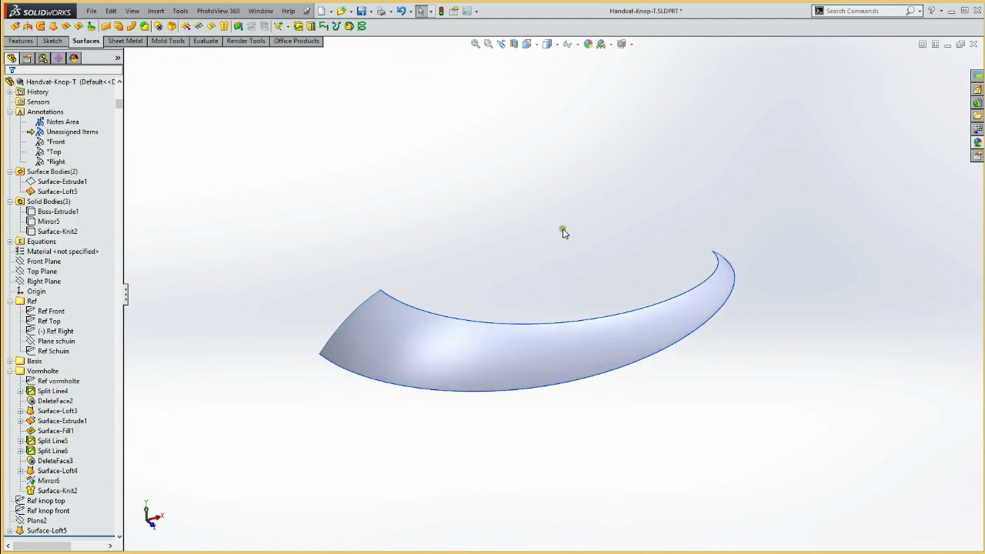
click(54, 503)
click(48, 502)
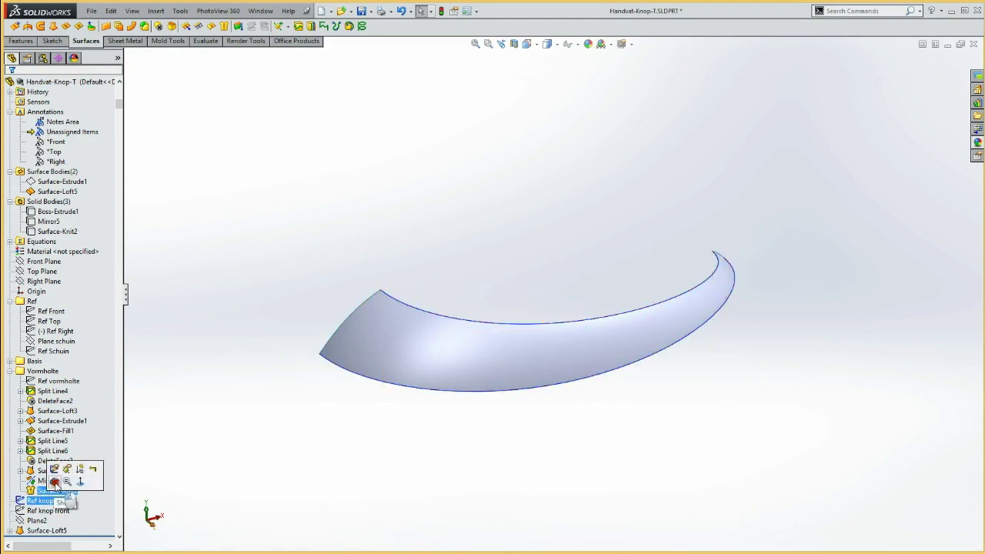
click(170, 394)
click(48, 510)
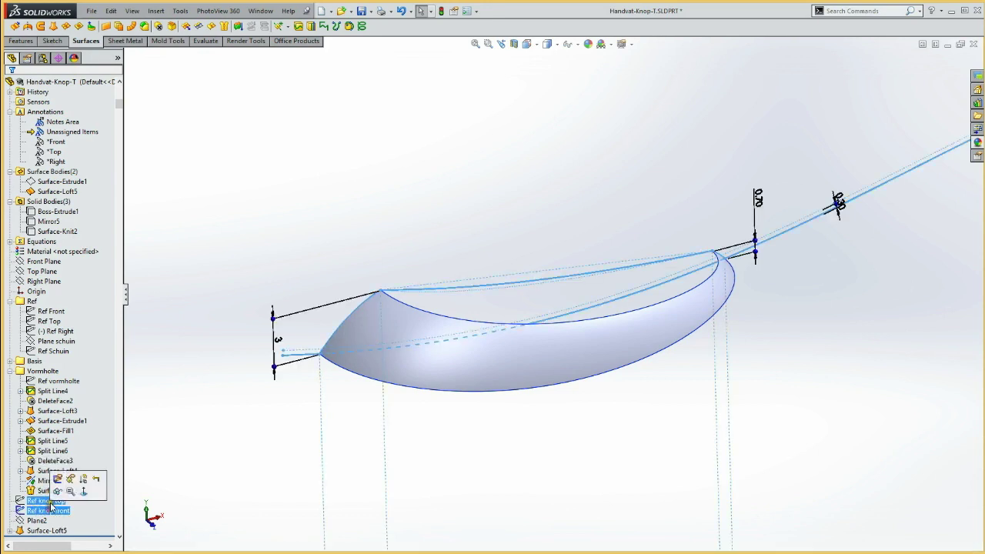
click(178, 387)
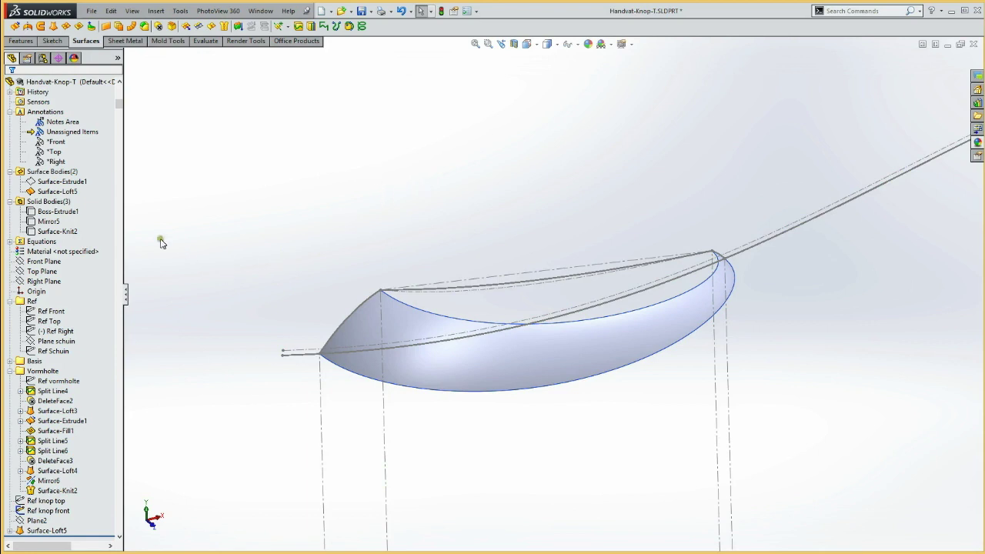
click(53, 262)
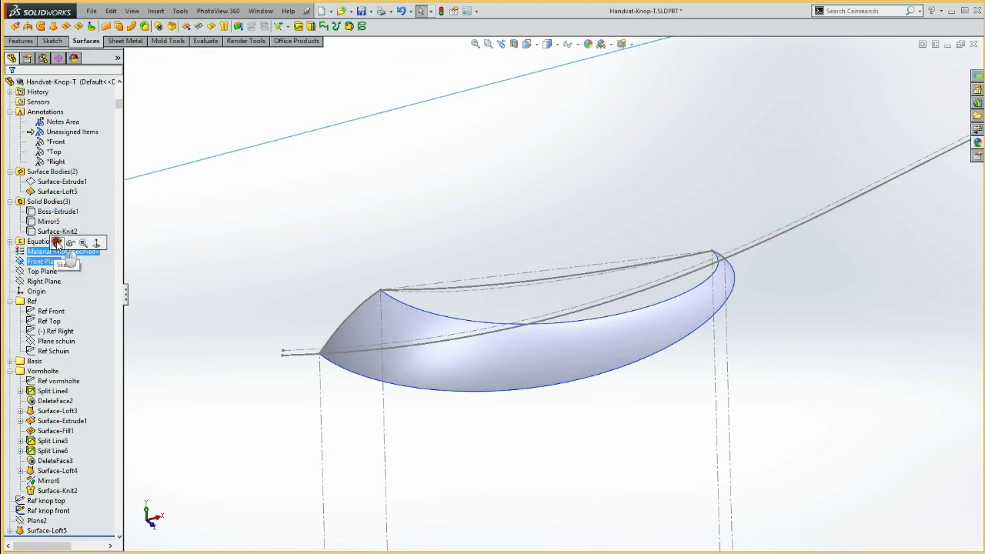
Open Sketch64 on the Front Plane beside Surface-Loft5, briefly selecting the upper reference line
click(58, 244)
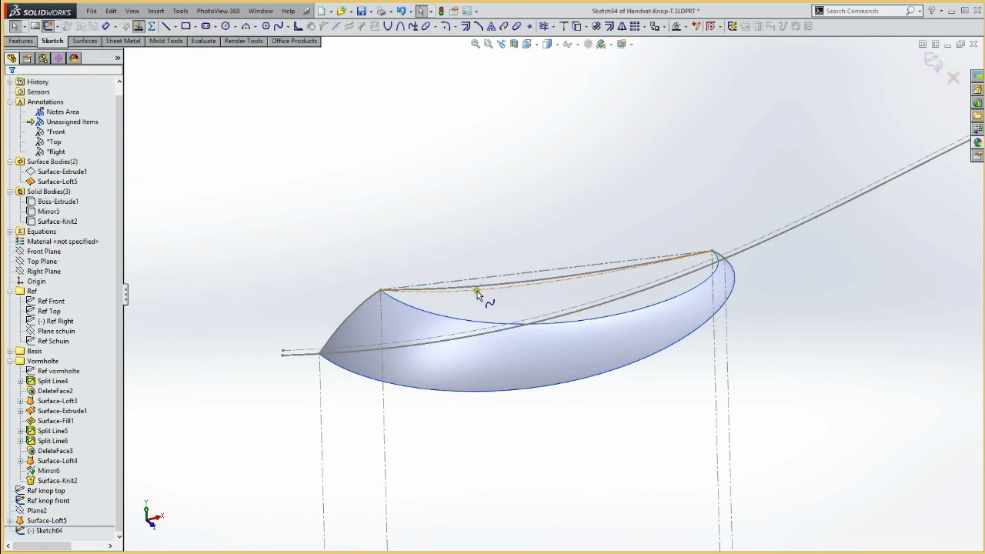
click(477, 289)
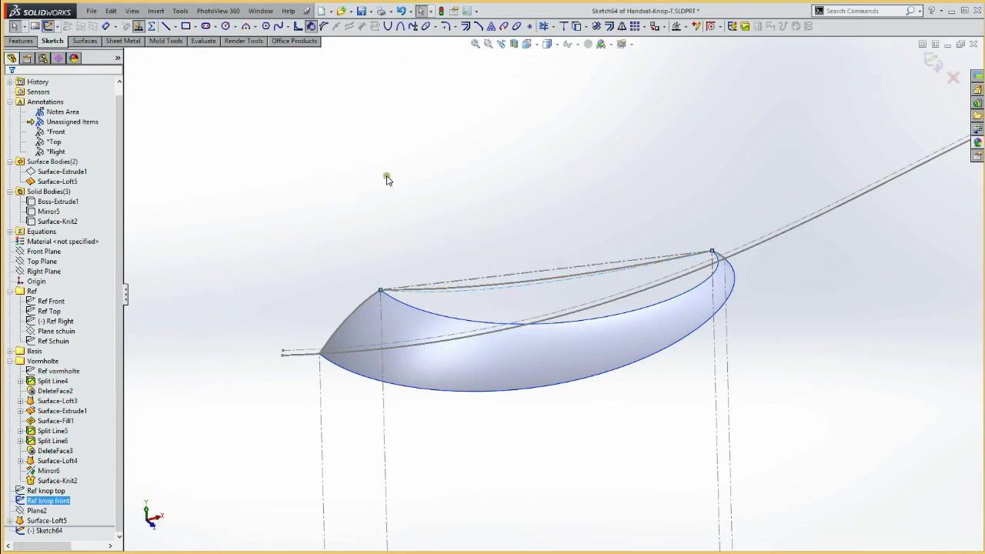
click(320, 183)
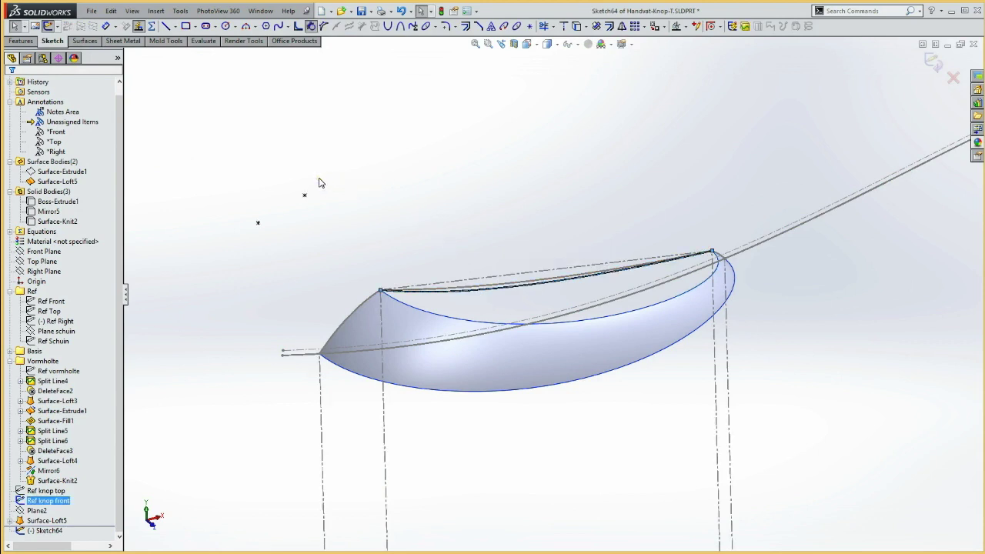
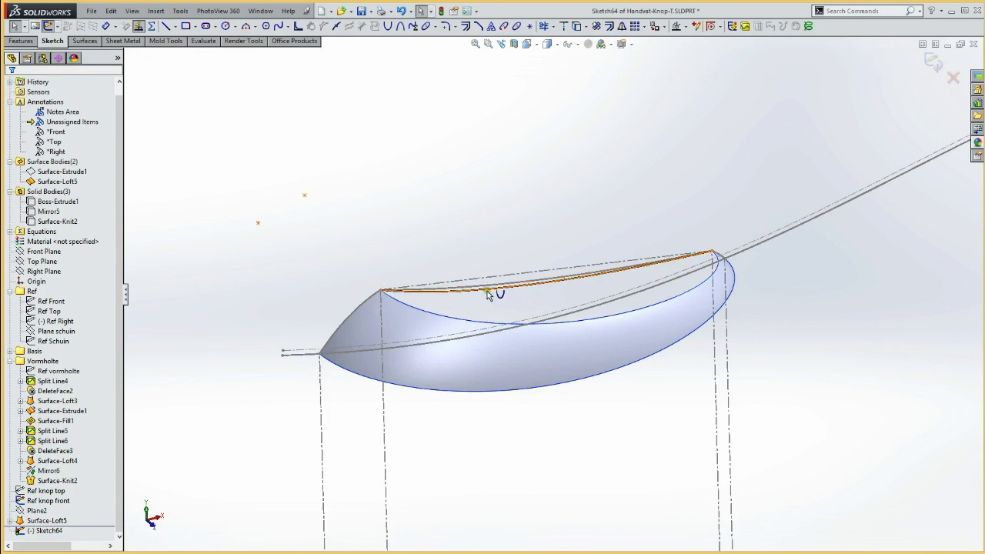
Extrude the sketch curve upward as a 12 mm surface, Surface-Extrude2
click(85, 41)
click(14, 27)
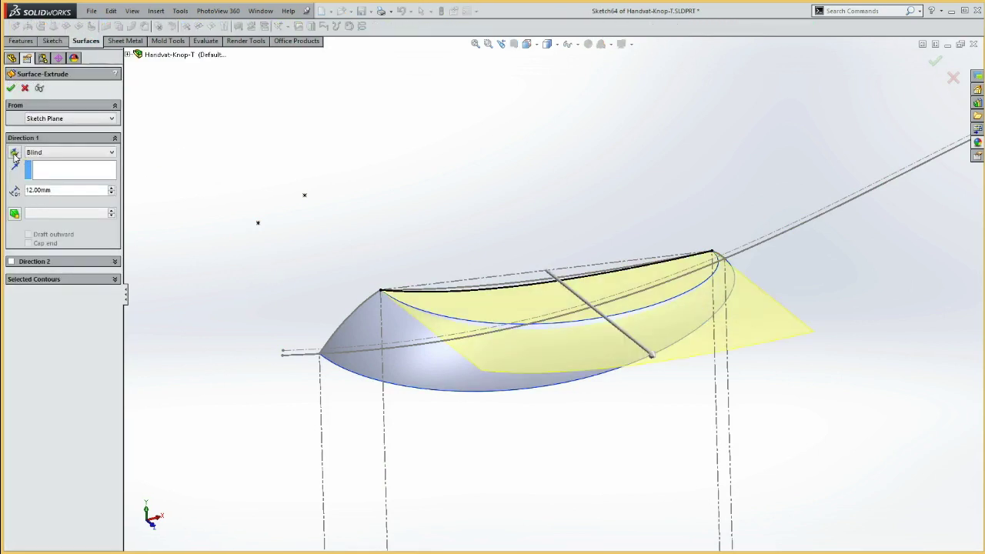
click(14, 154)
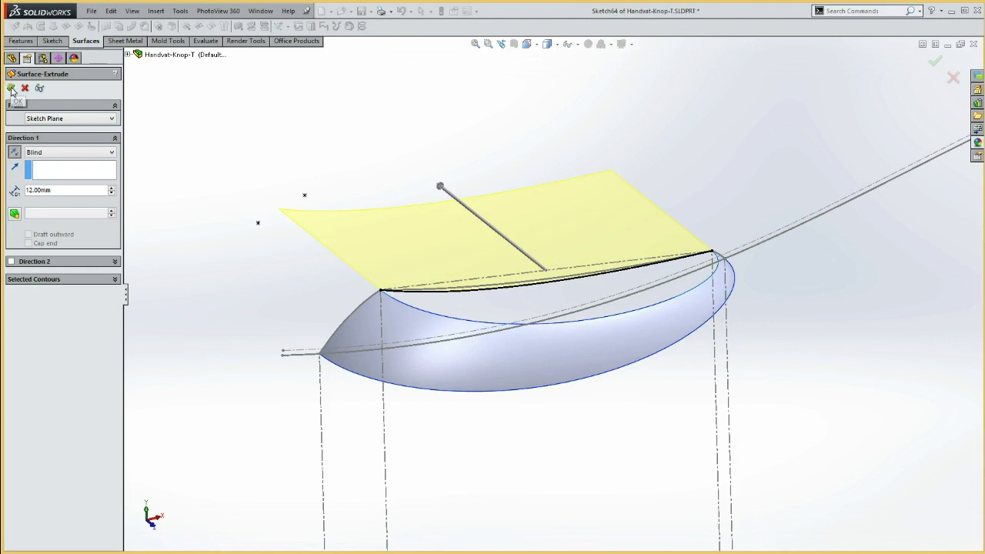
key(Return)
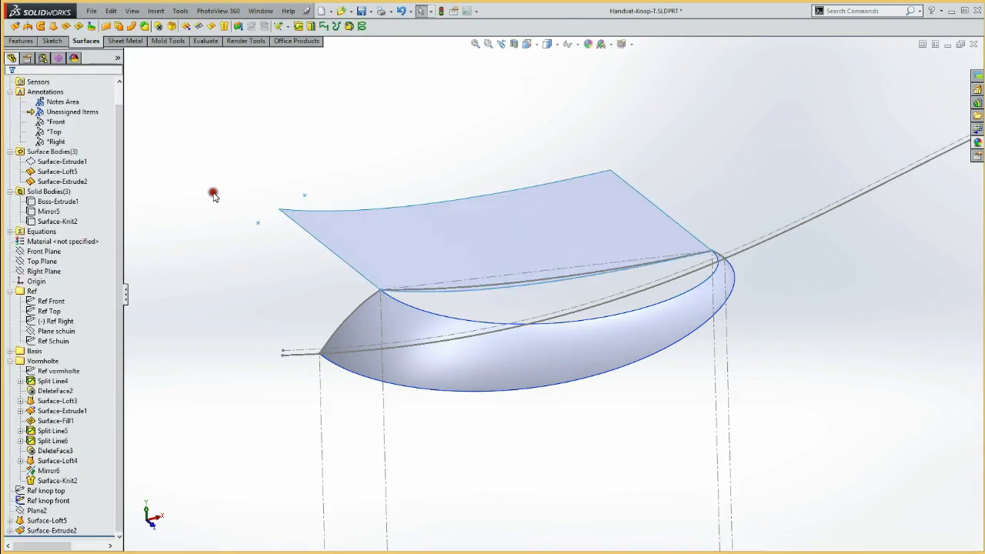
Lengthen the spline's left-end tangent in the Ref knop front sketch and rebuild the part
click(46, 500)
click(52, 474)
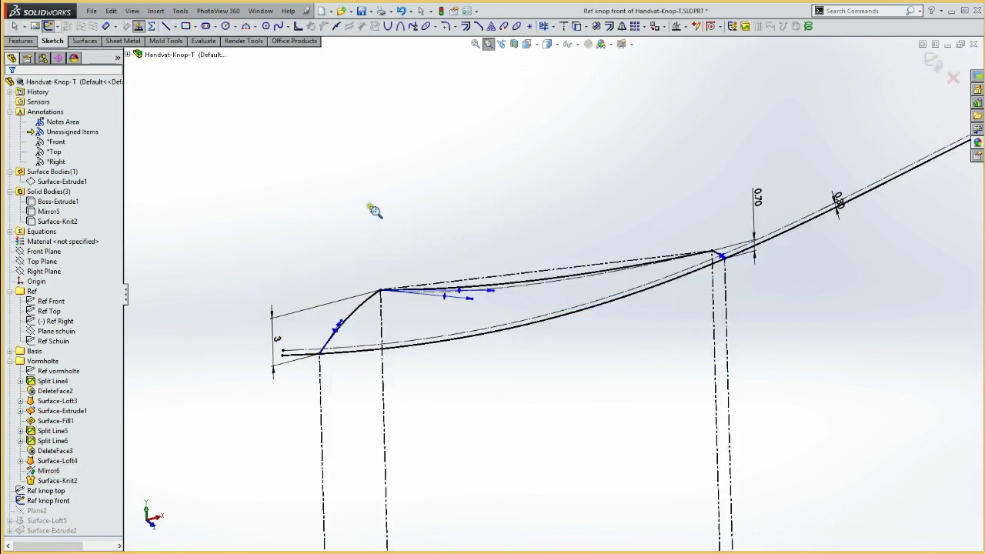
drag(356, 205, 754, 385)
mouse_move(346, 323)
mouse_down()
mouse_move(377, 328)
mouse_move(369, 333)
mouse_up()
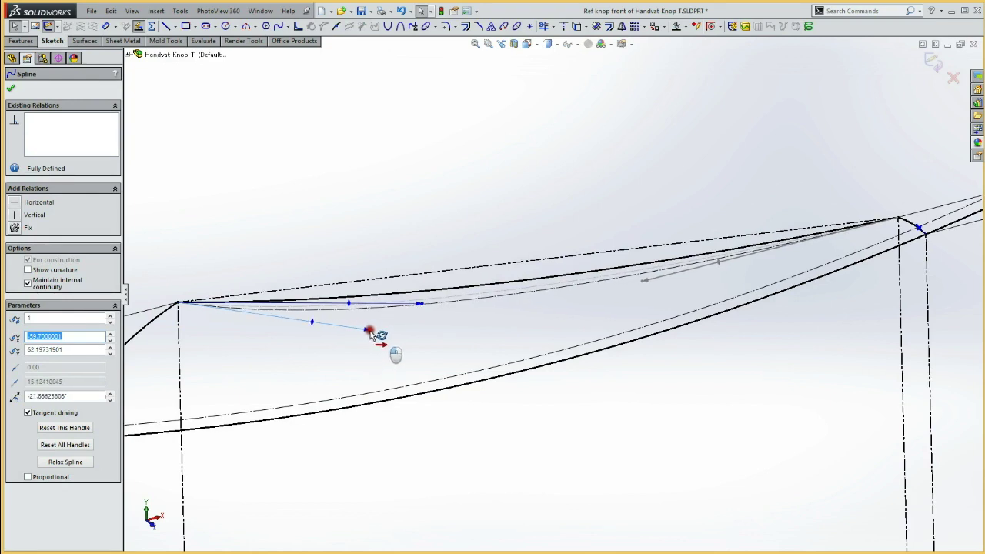
click(193, 106)
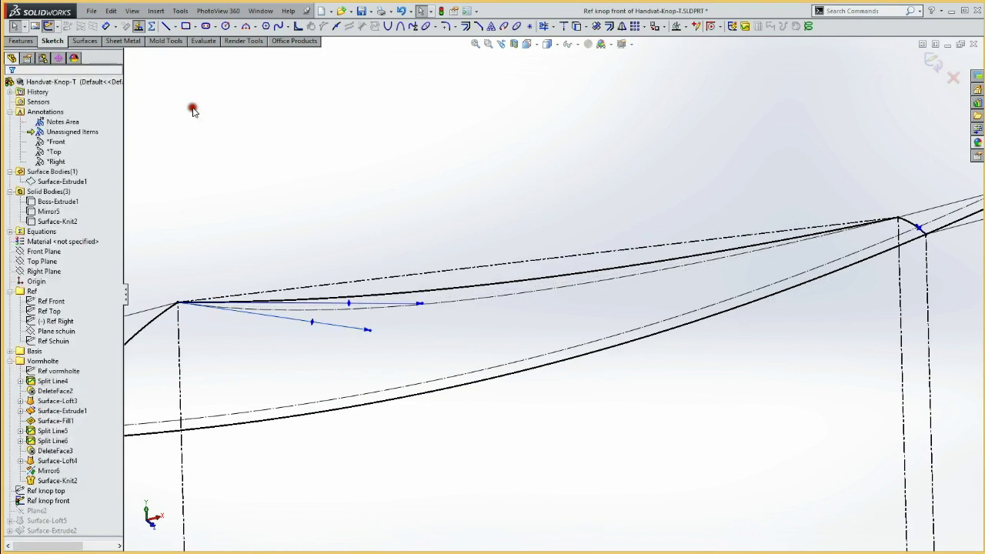
click(83, 41)
key(ctrl+b)
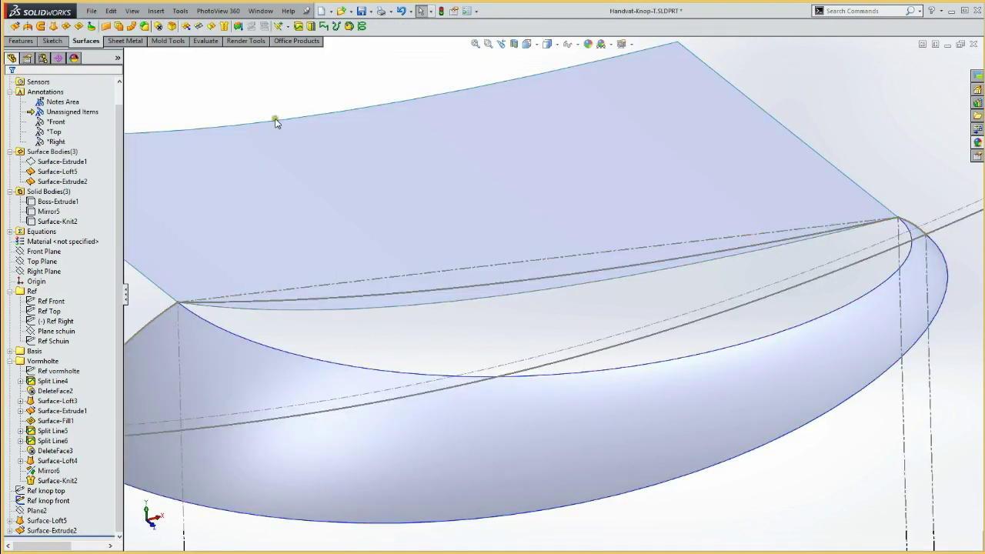
Start a fill surface bounded by the sheet's lower edge and the knob's top edge
click(49, 501)
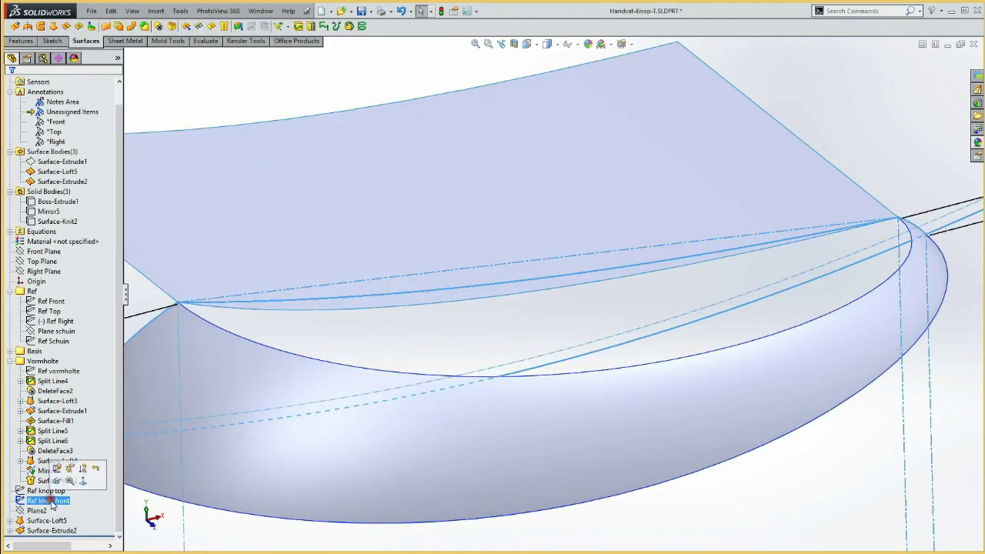
key(Escape)
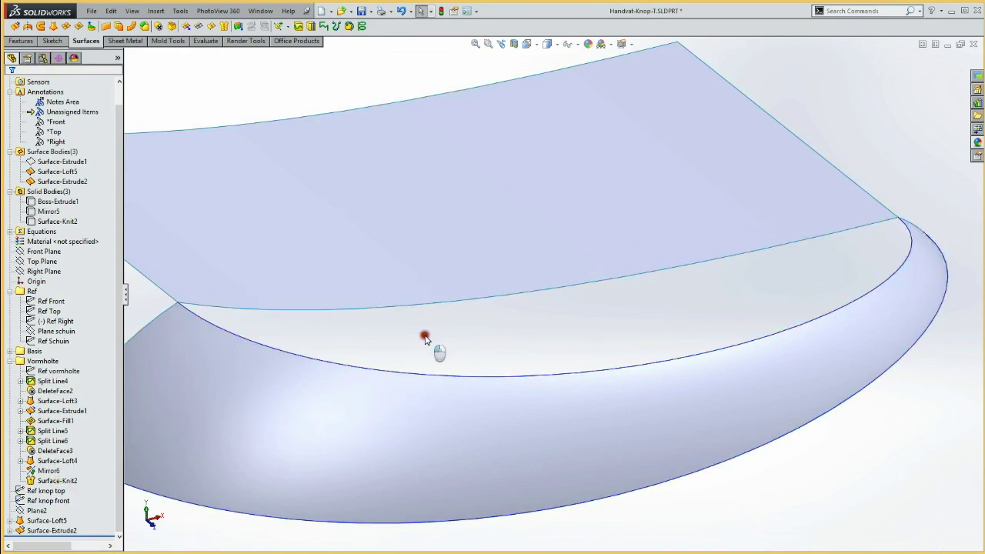
key(f)
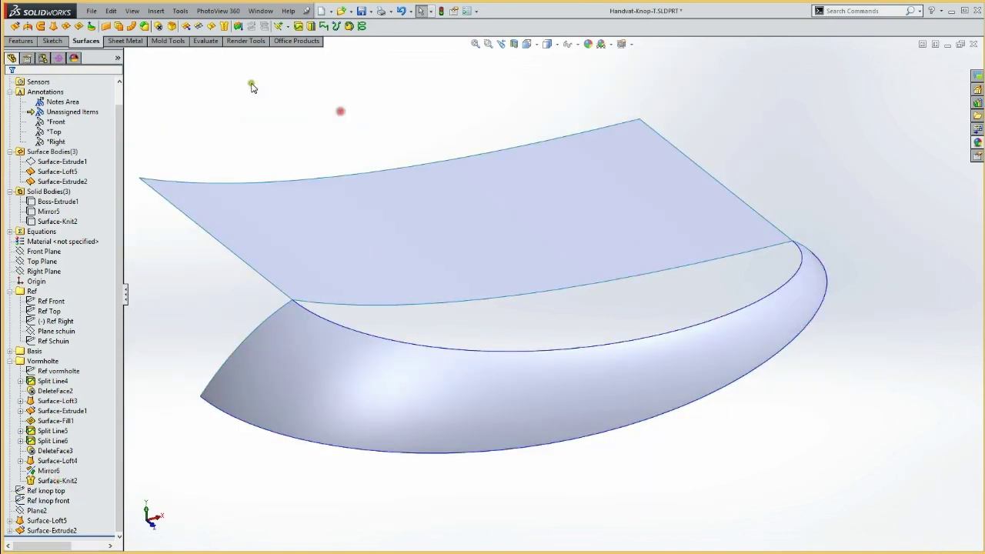
click(79, 27)
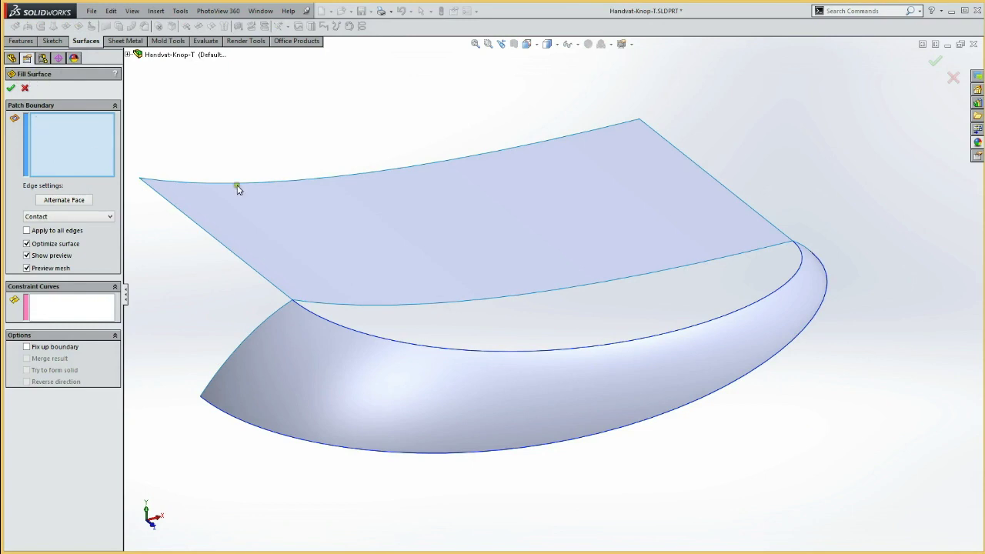
click(487, 304)
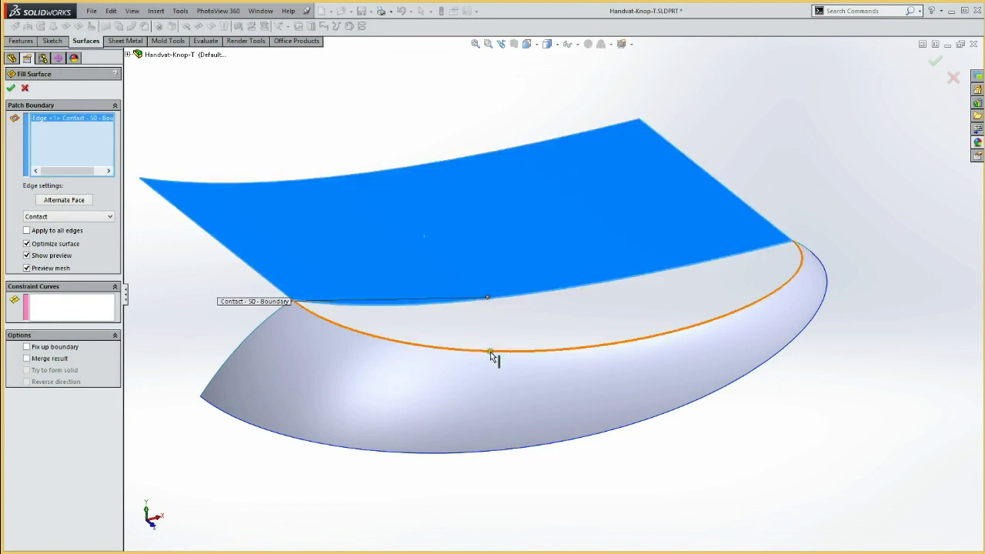
click(491, 353)
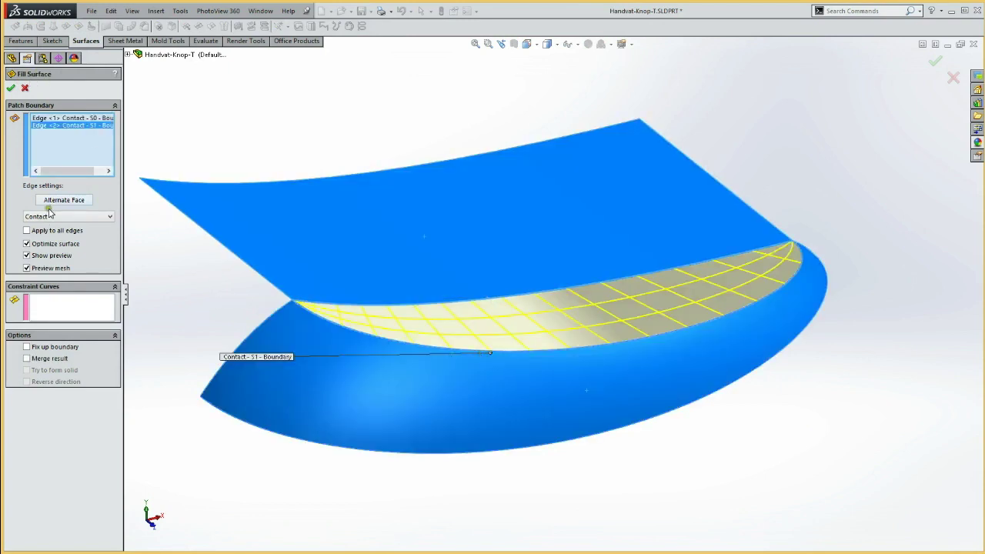
Set the sheet edge to Curvature continuity and accept Surface-Fill2
click(55, 119)
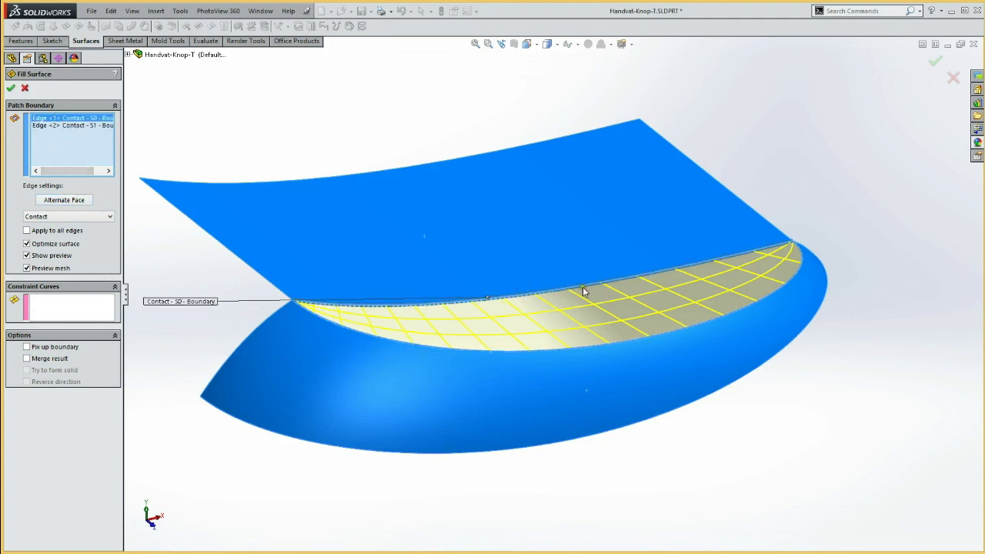
click(77, 216)
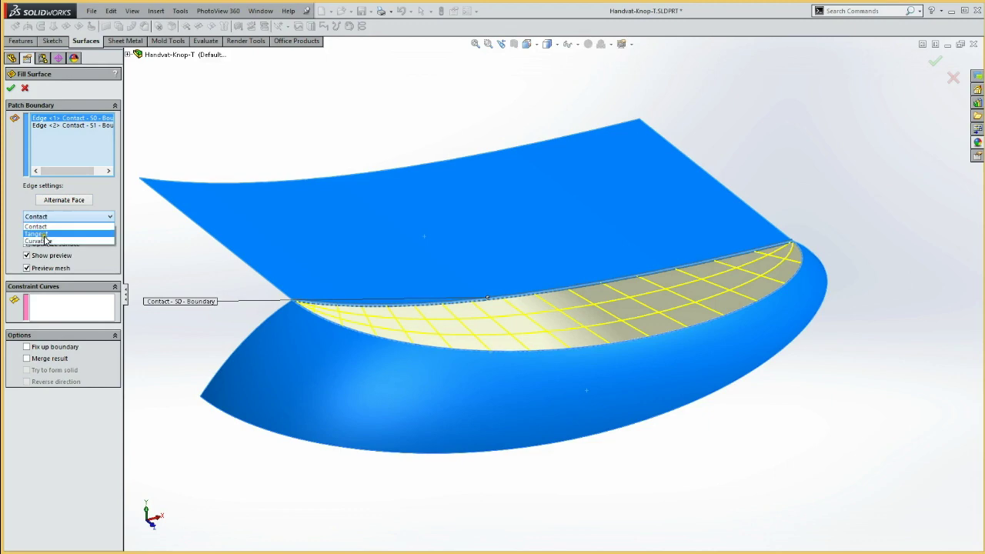
click(42, 241)
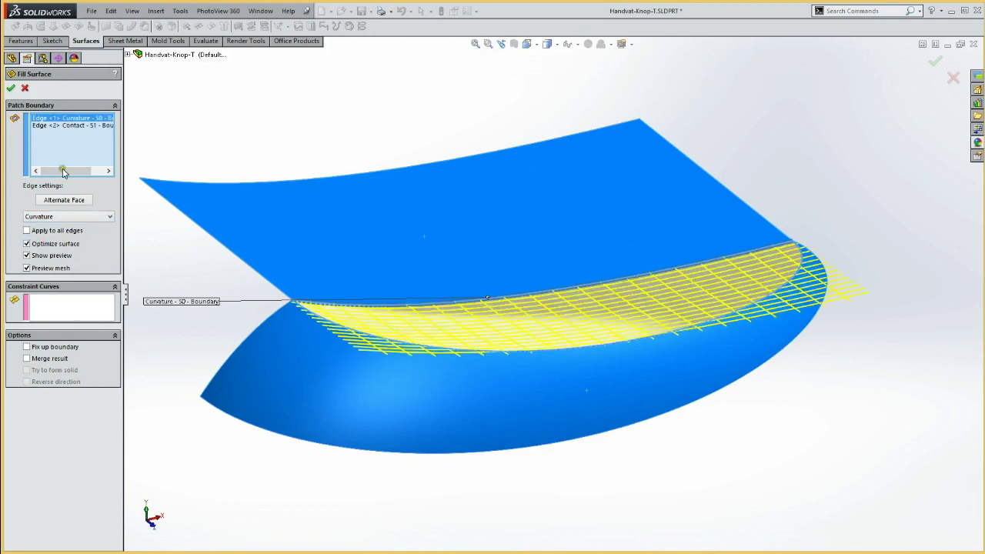
click(10, 88)
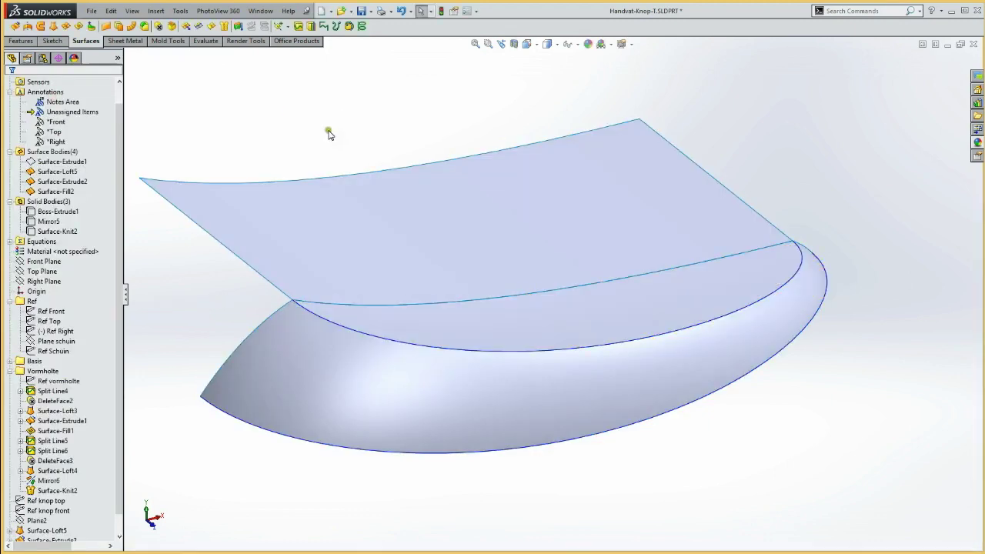
click(56, 181)
Hide Surface-Extrude2 and orbit to a side view of the knob
click(60, 163)
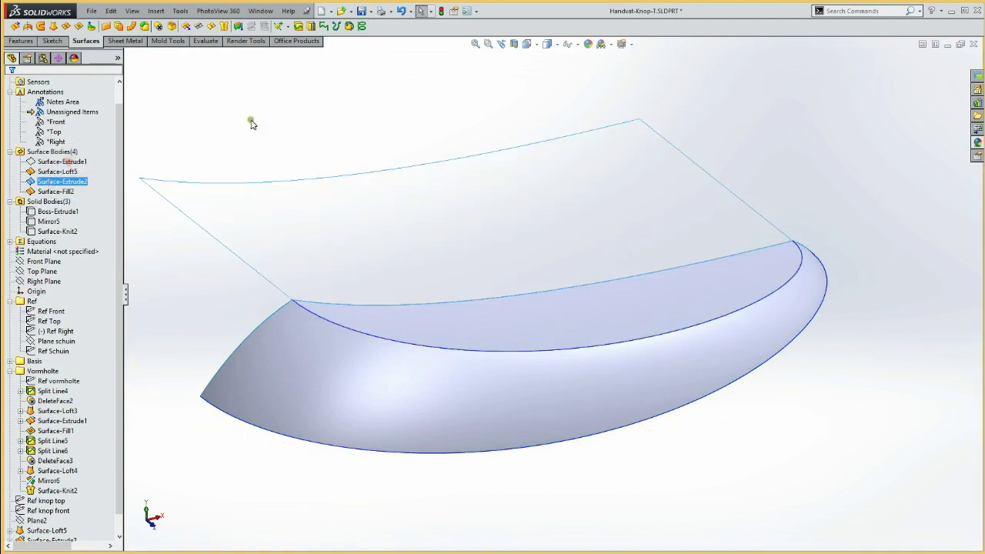
key(f)
mouse_move(278, 332)
middle_down()
mouse_move(272, 187)
mouse_move(228, 323)
mouse_move(193, 338)
mouse_move(237, 344)
mouse_move(301, 330)
mouse_move(215, 227)
middle_up()
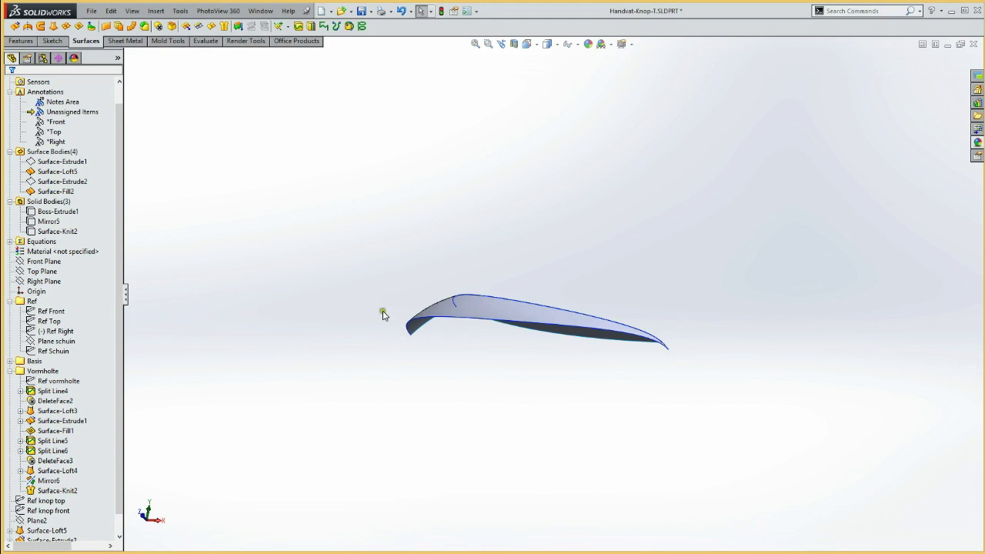
Create 3DSketch1 by converting the knob's top edge
click(53, 41)
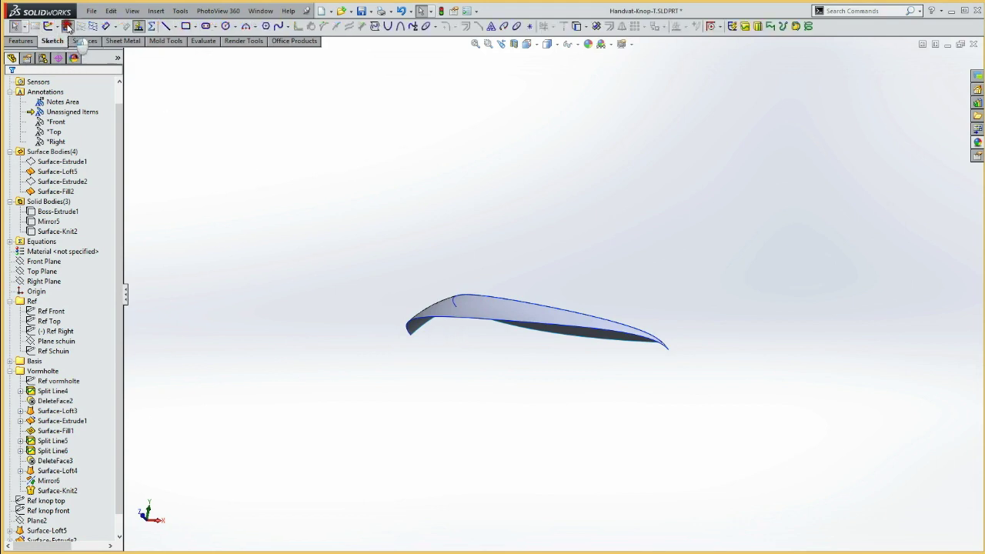
click(68, 25)
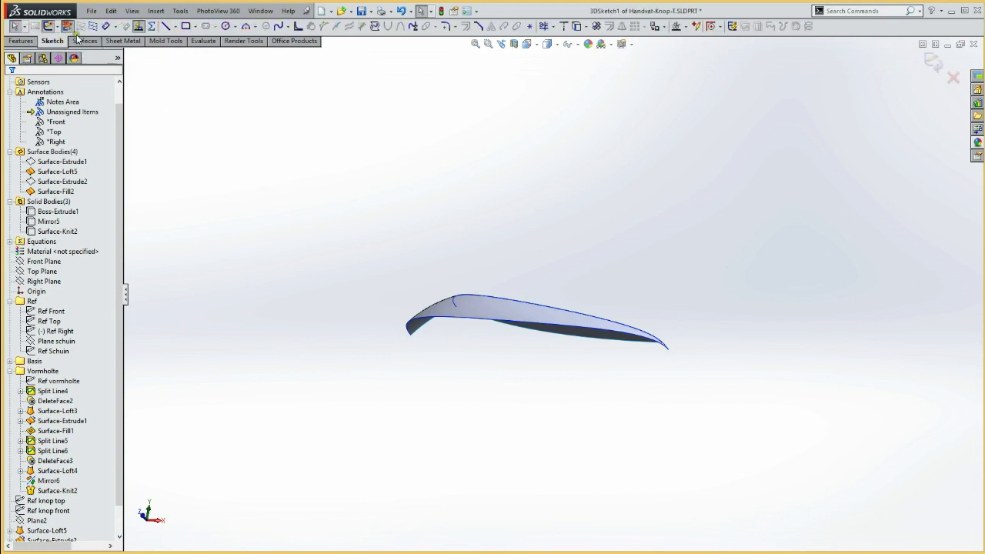
click(433, 321)
click(431, 319)
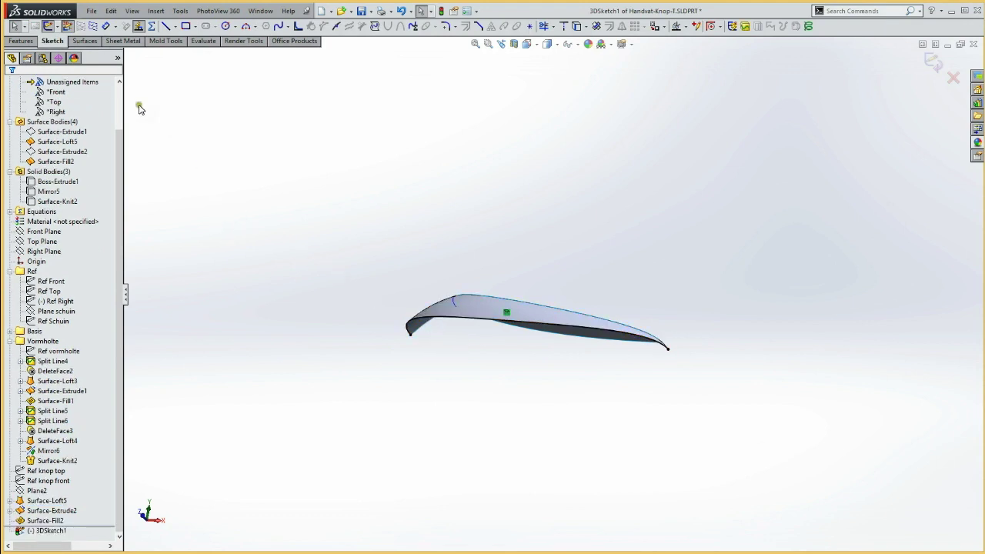
click(85, 41)
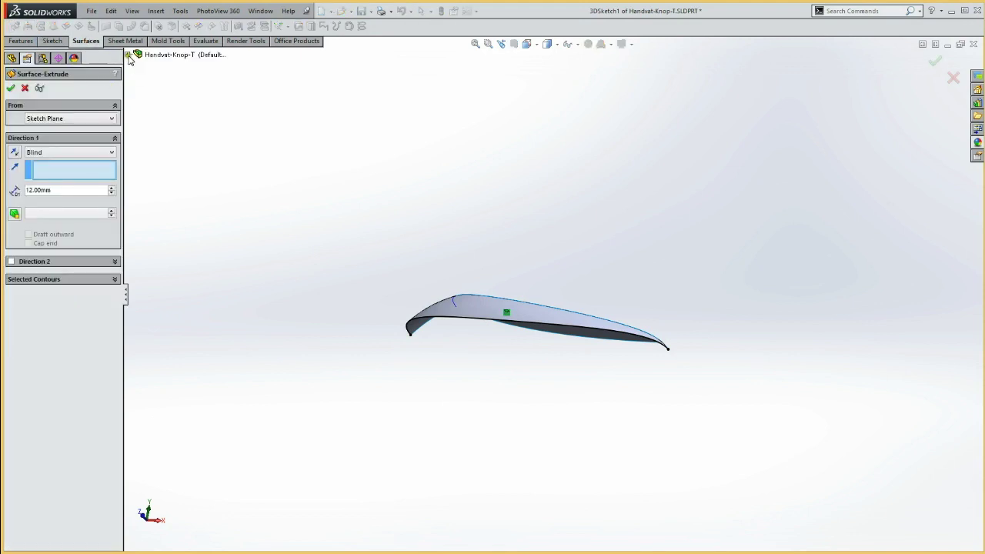
Extrude the 3D sketch 12 mm downward along Top Plane with a 2° draft
click(129, 55)
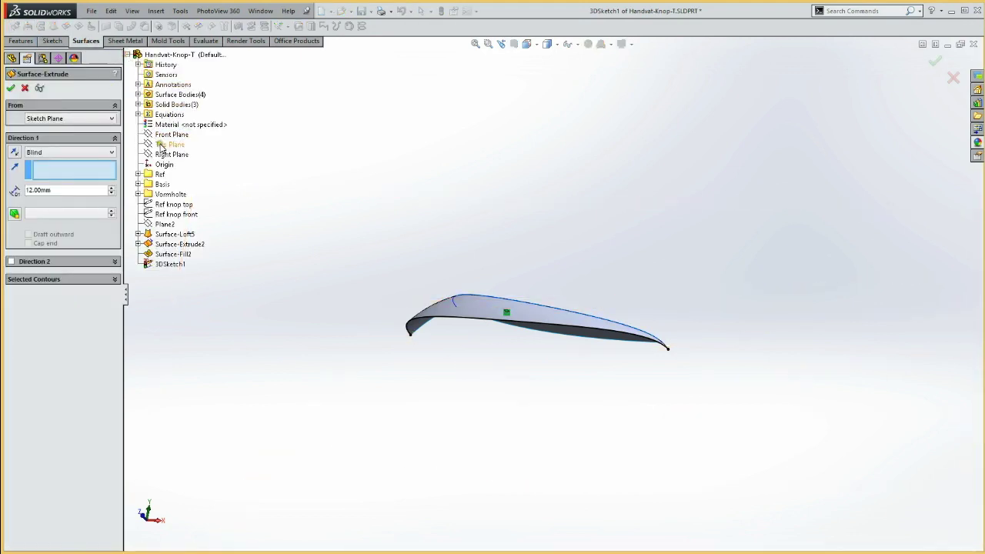
click(163, 145)
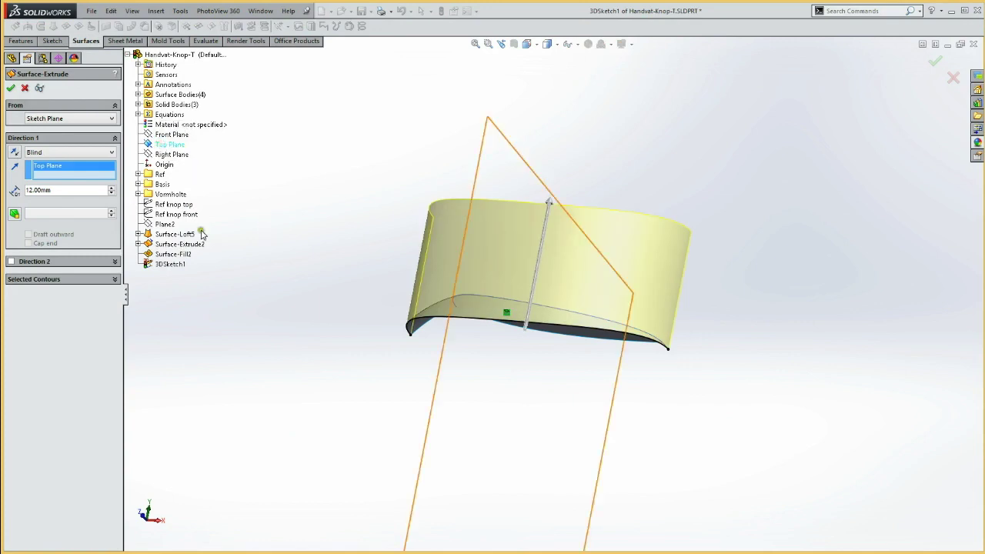
click(14, 152)
mouse_move(341, 189)
middle_down()
mouse_move(344, 225)
mouse_move(354, 226)
middle_up()
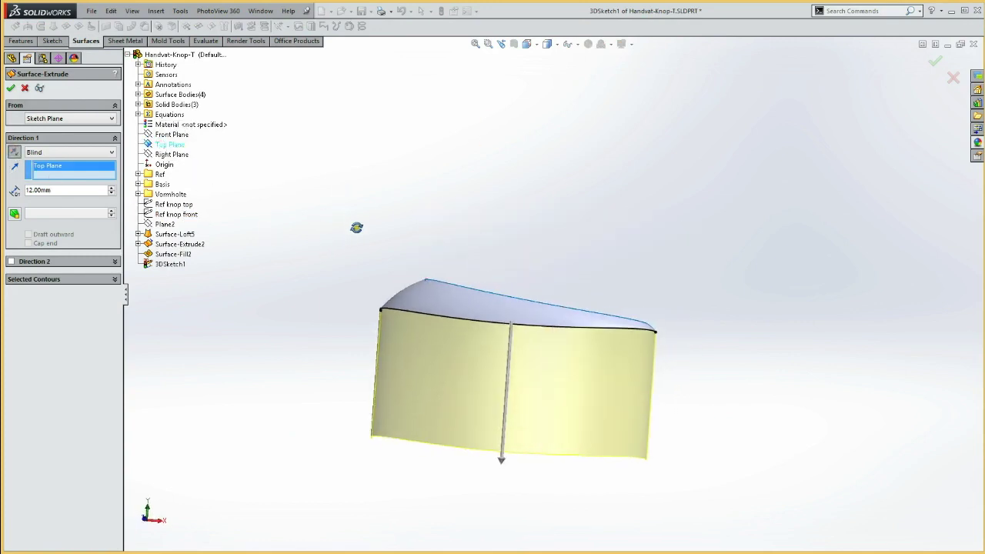
click(14, 213)
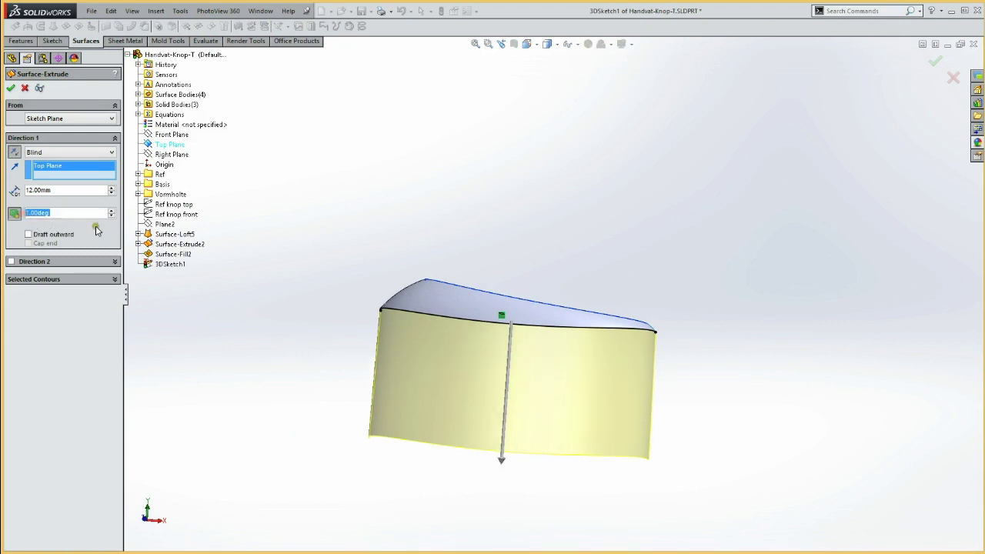
click(109, 210)
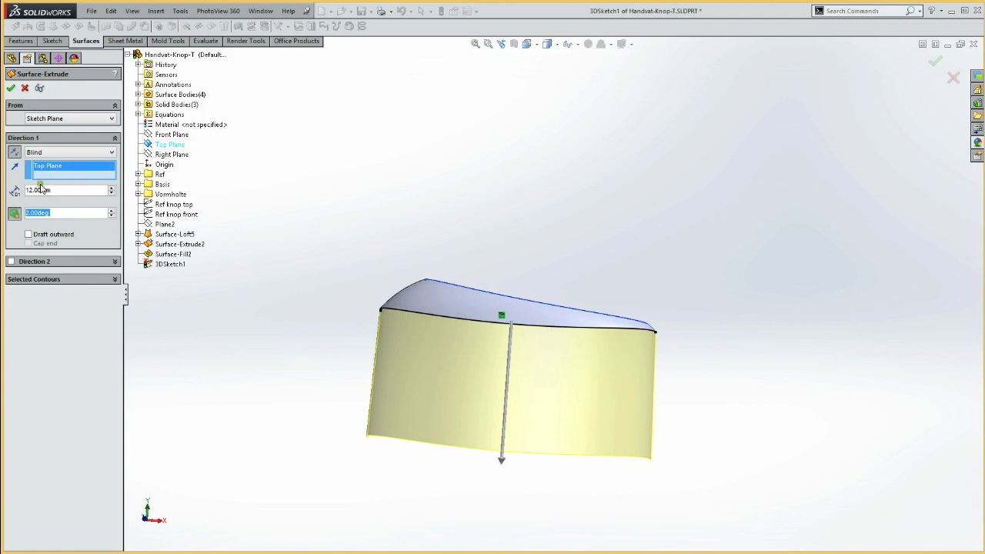
click(12, 89)
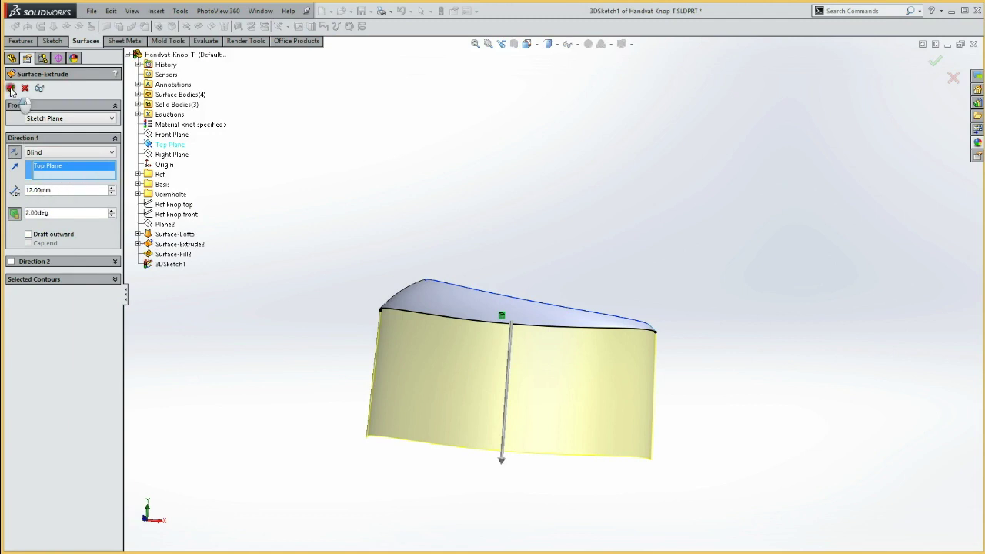
Zoom in on the knob from the Front view and show the Ref knop front sketch
mouse_move(283, 295)
middle_down()
mouse_move(266, 341)
mouse_move(306, 278)
mouse_move(331, 321)
mouse_move(292, 377)
middle_up()
key(ctrl+1)
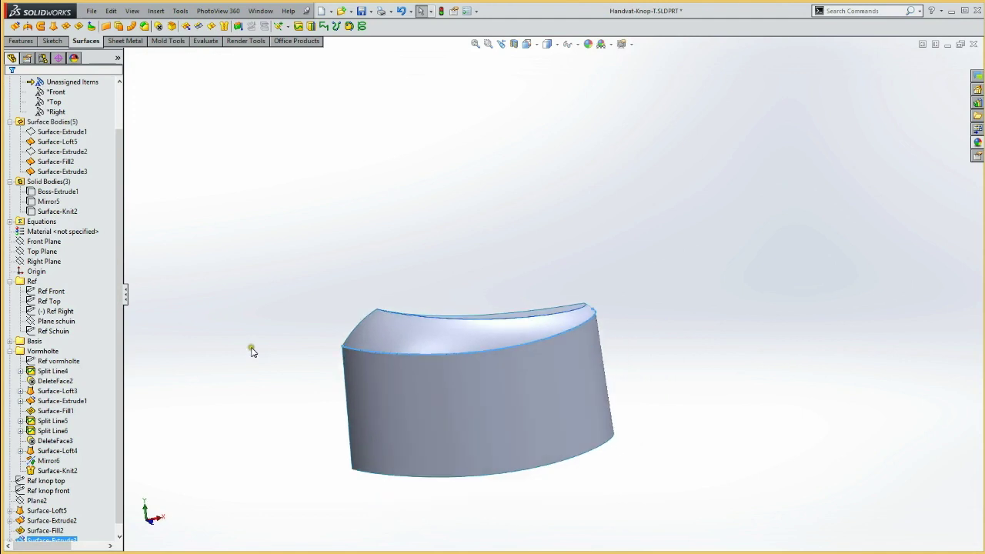
mouse_move(265, 194)
mouse_down()
mouse_move(521, 378)
mouse_move(577, 400)
mouse_up()
key(Escape)
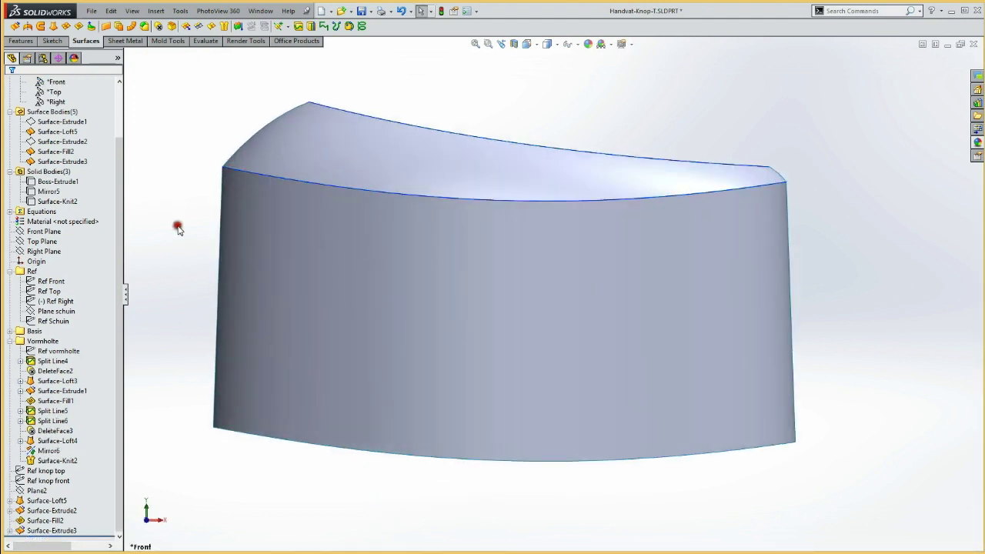
click(49, 479)
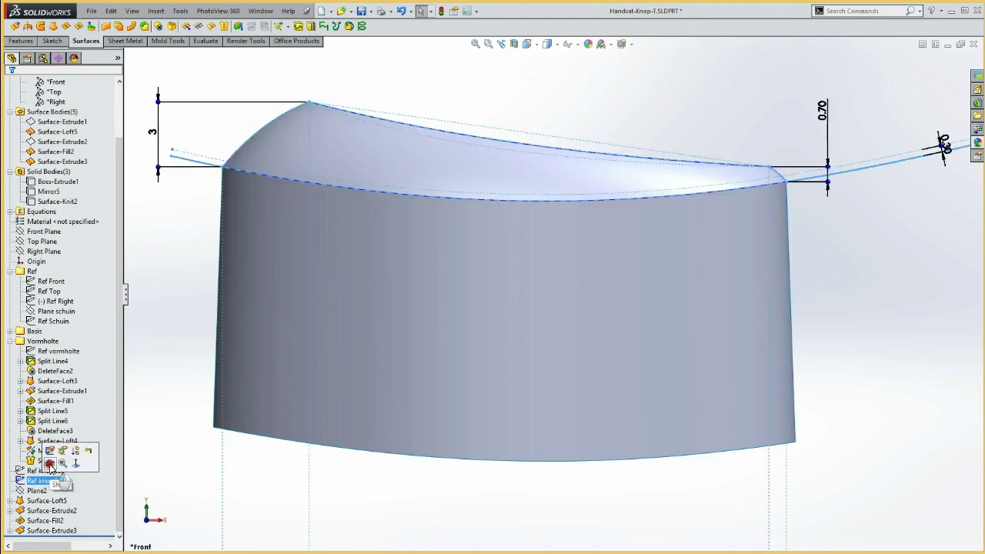
click(182, 277)
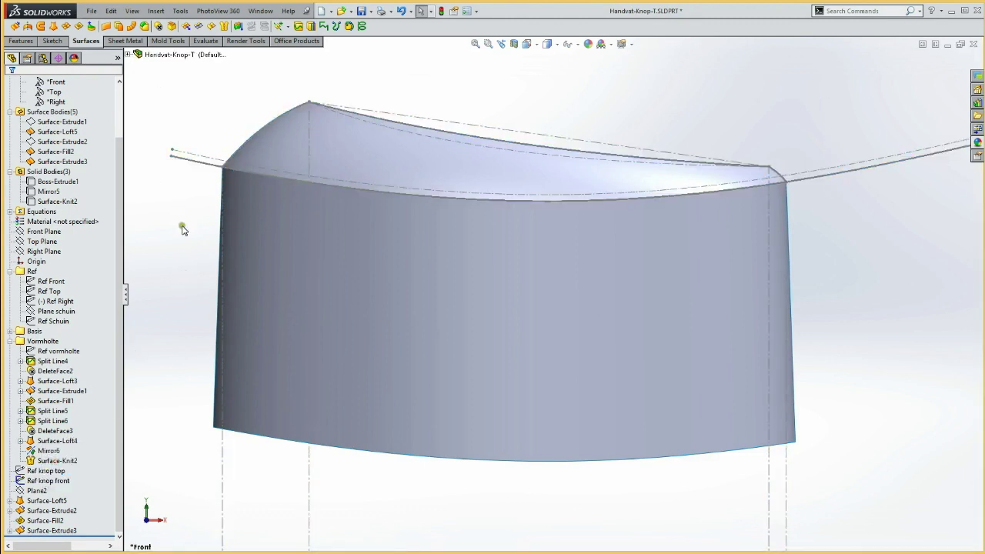
Sketch on the Front Plane, converting the Ref knop front curve into it
click(40, 231)
click(48, 214)
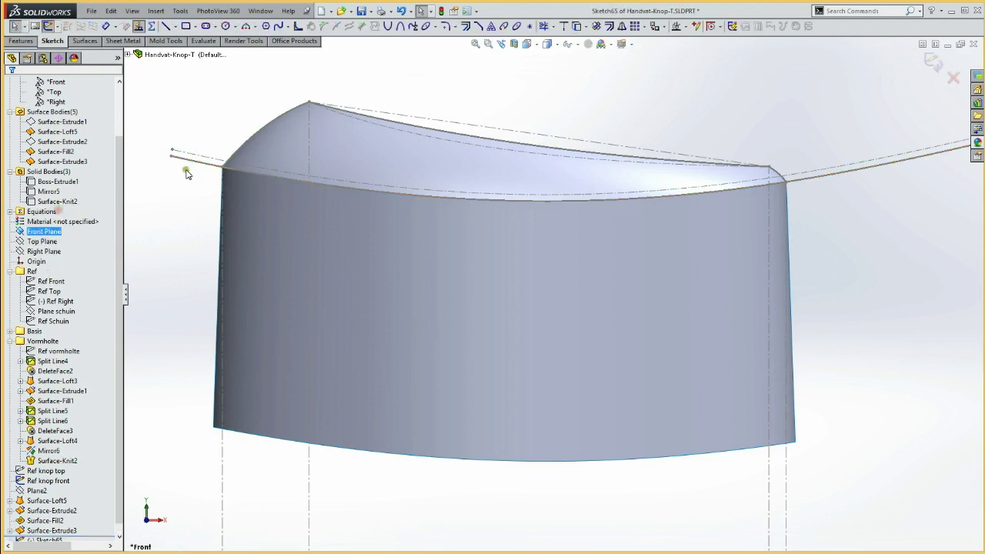
click(258, 175)
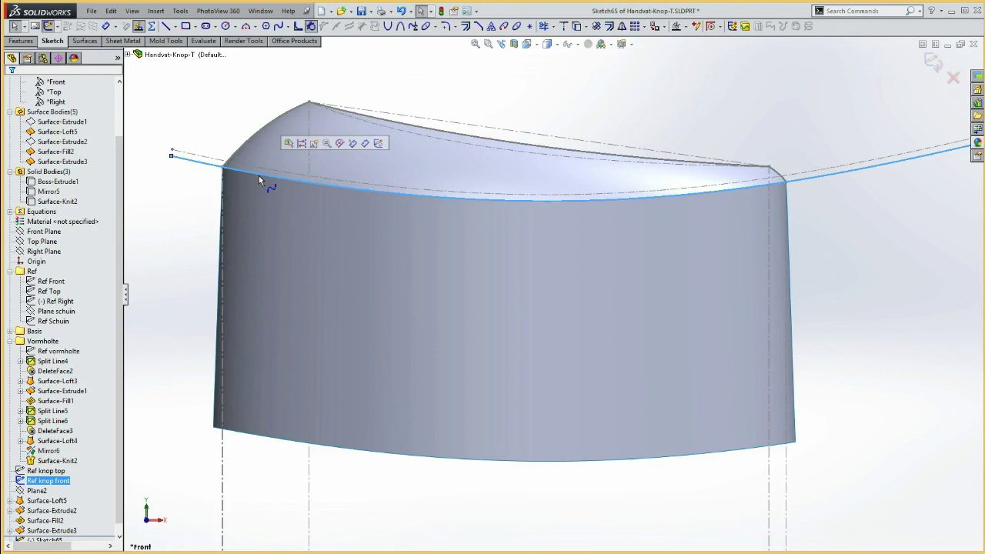
key(ctrl+e)
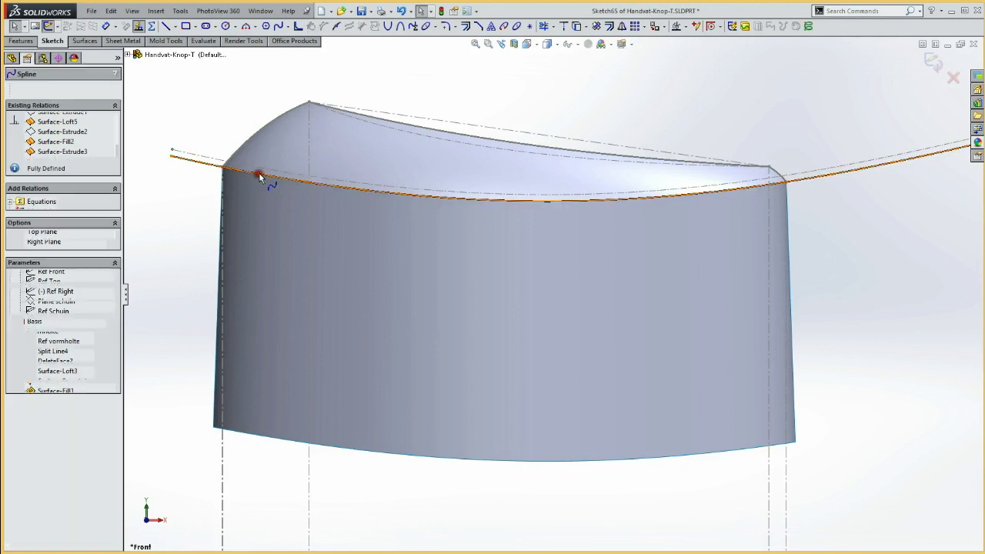
click(259, 173)
Offset the converted spline 2 mm downward
click(205, 140)
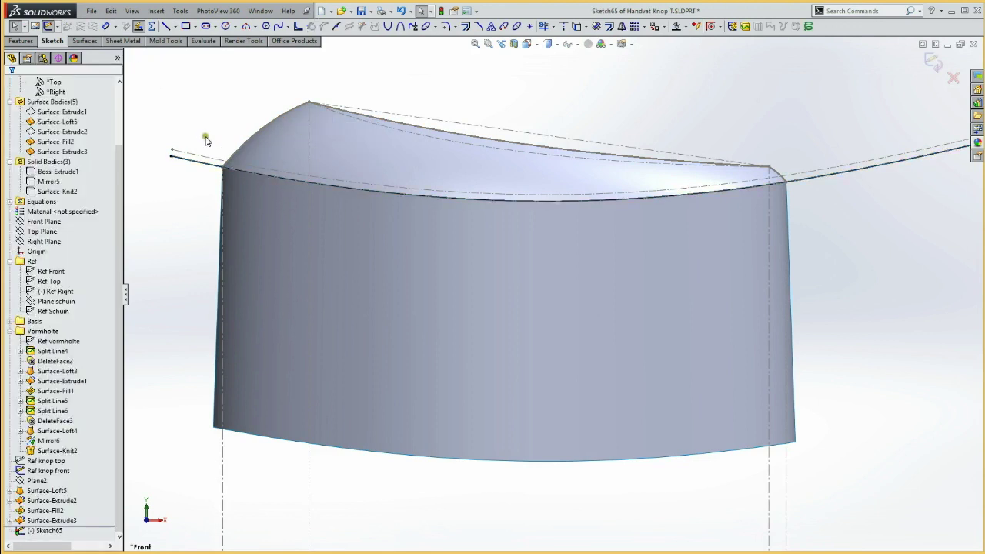
click(205, 166)
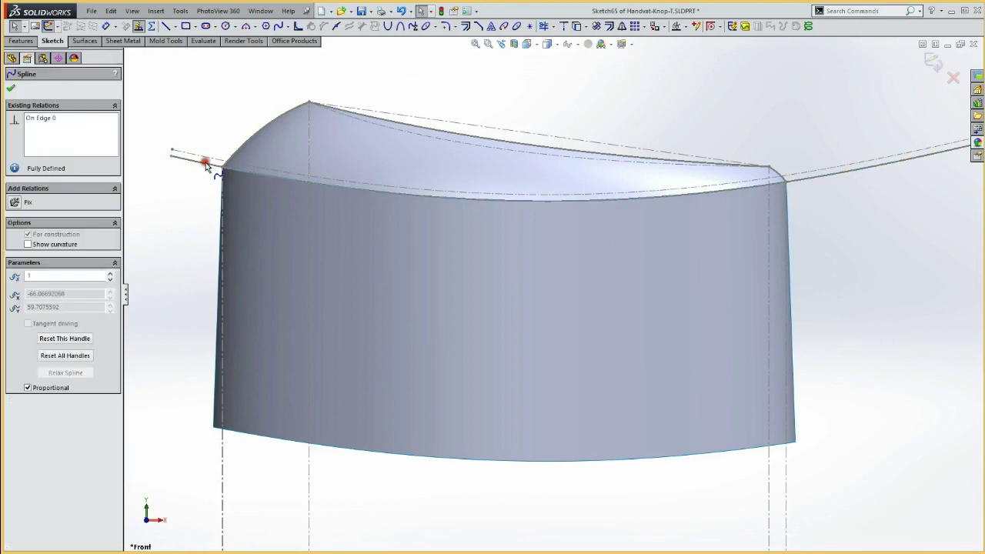
click(611, 29)
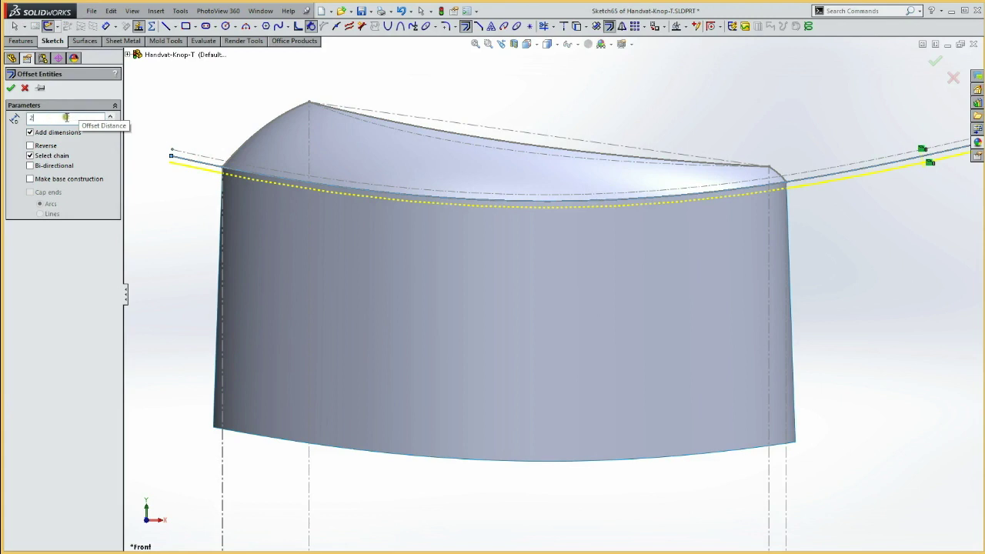
key(Return)
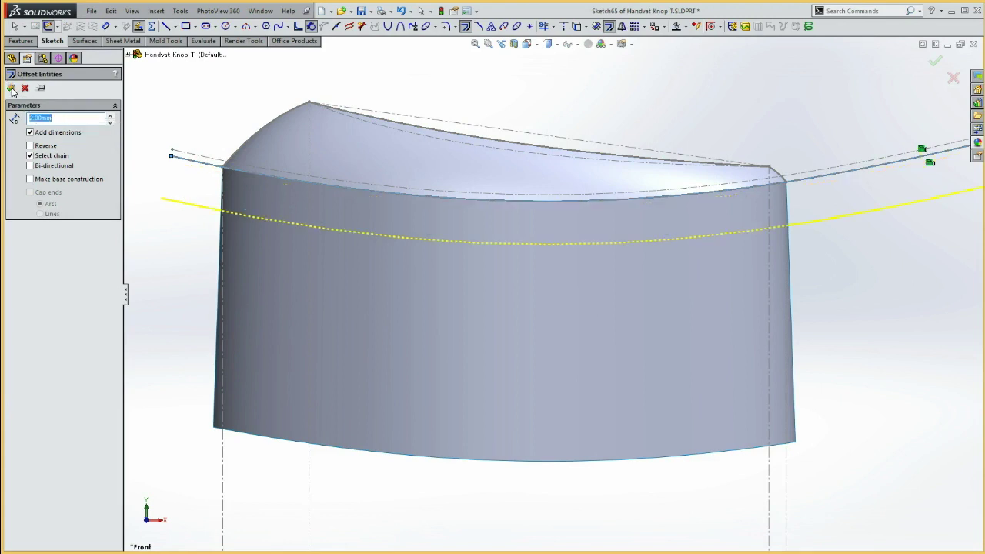
click(11, 90)
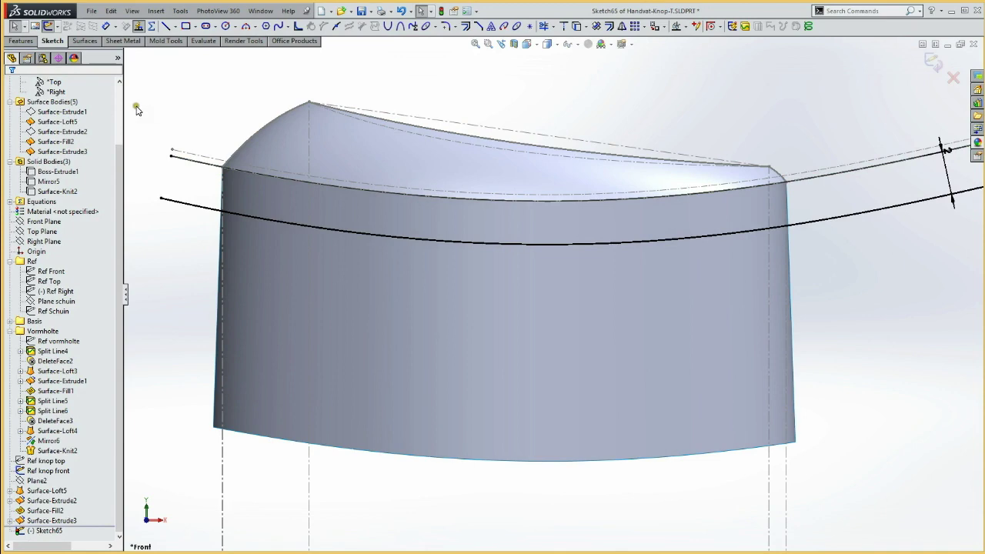
Extrude the offset curve as a 12 mm surface strip, Surface-Extrude4
click(85, 41)
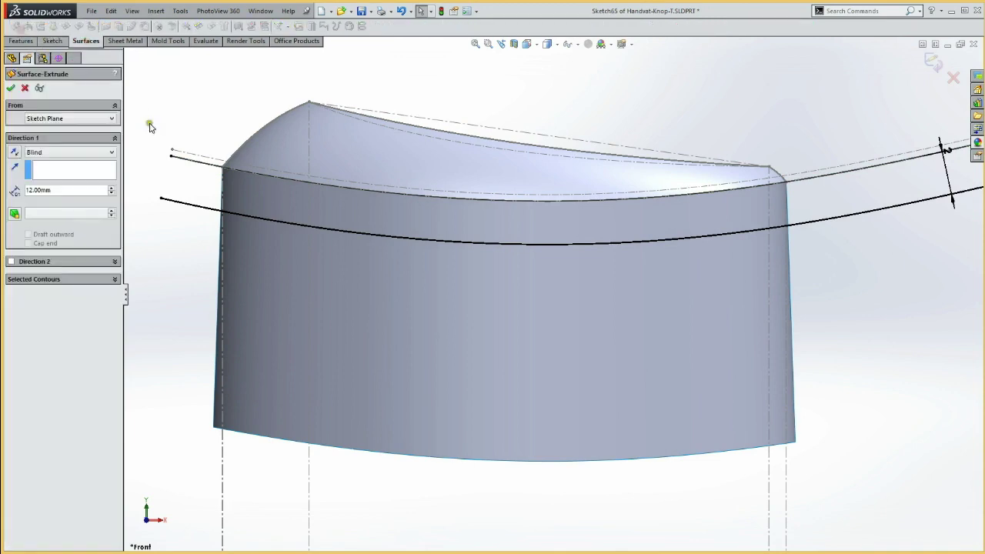
click(35, 29)
key(ctrl+5)
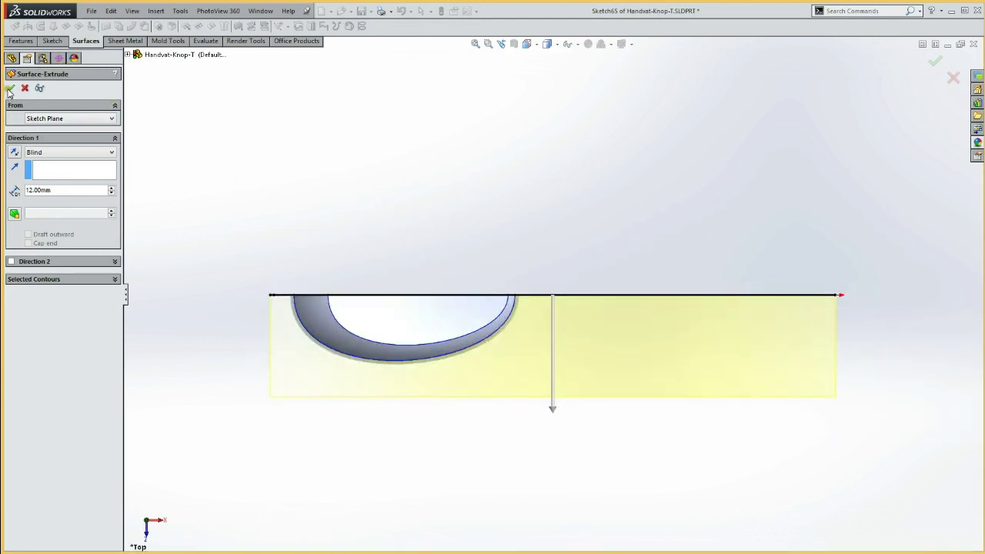
key(Return)
mouse_move(185, 402)
middle_down()
mouse_move(174, 323)
mouse_move(217, 189)
mouse_move(154, 189)
mouse_move(214, 103)
middle_up()
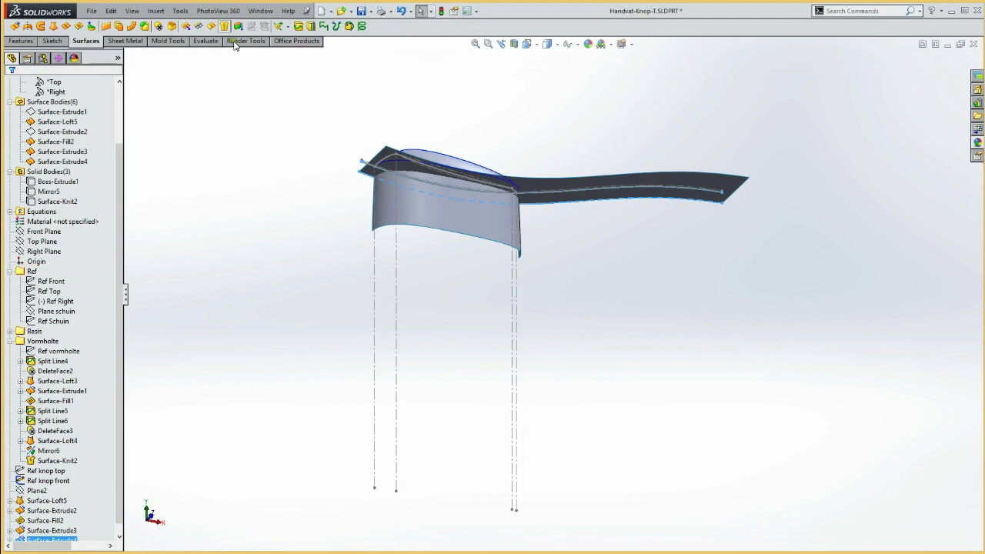
click(201, 26)
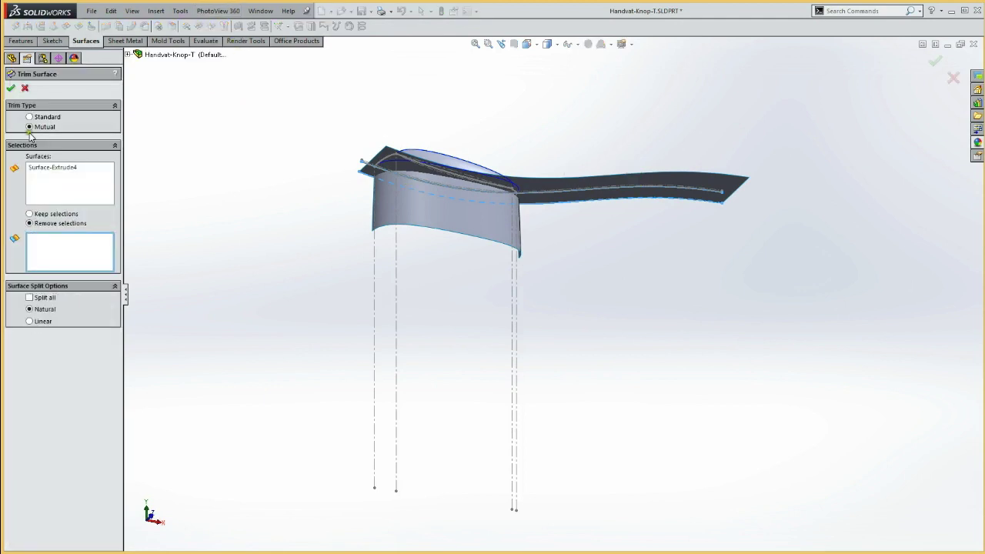
Mutually trim Surface-Extrude4 and Surface-Extrude3, removing the lower wall and outer strip
click(54, 168)
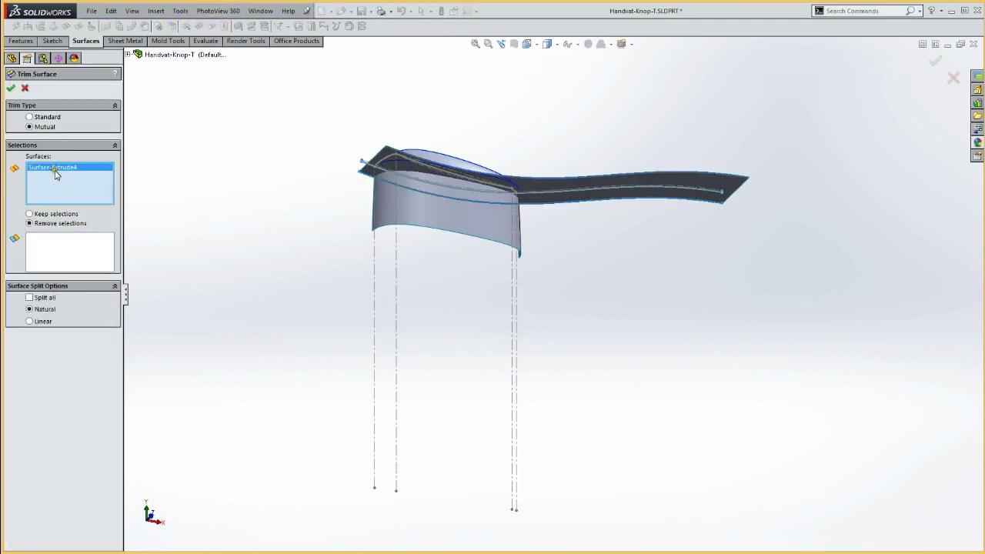
key(Delete)
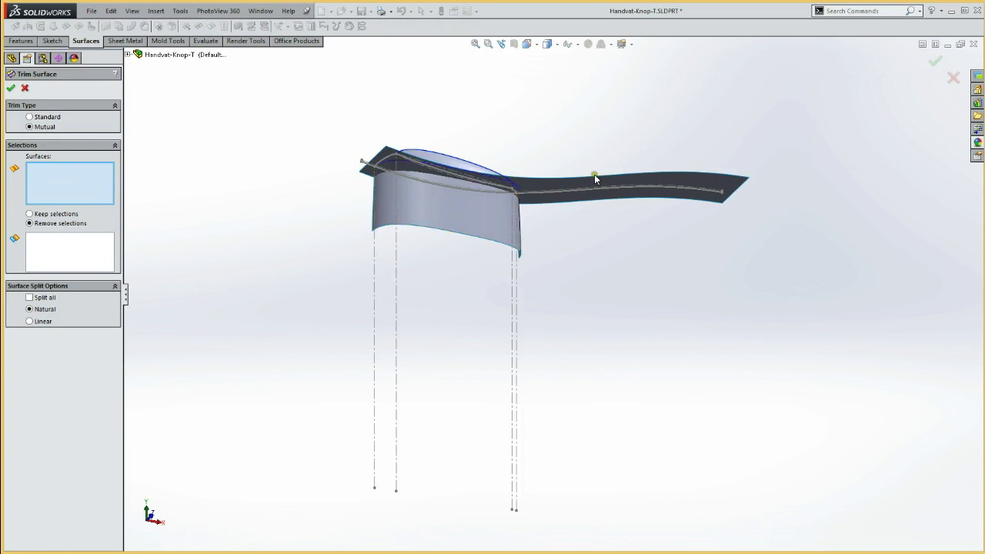
click(627, 186)
click(467, 220)
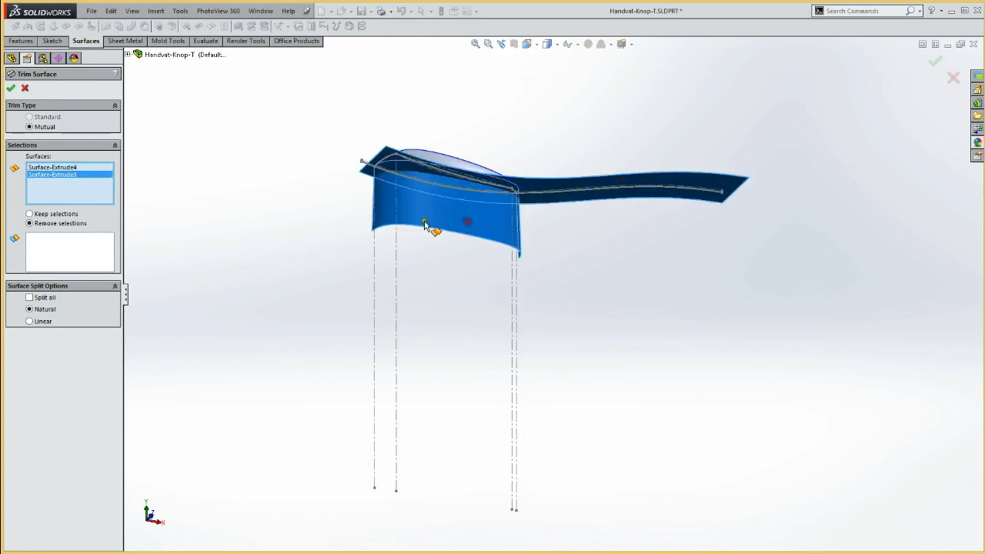
click(66, 259)
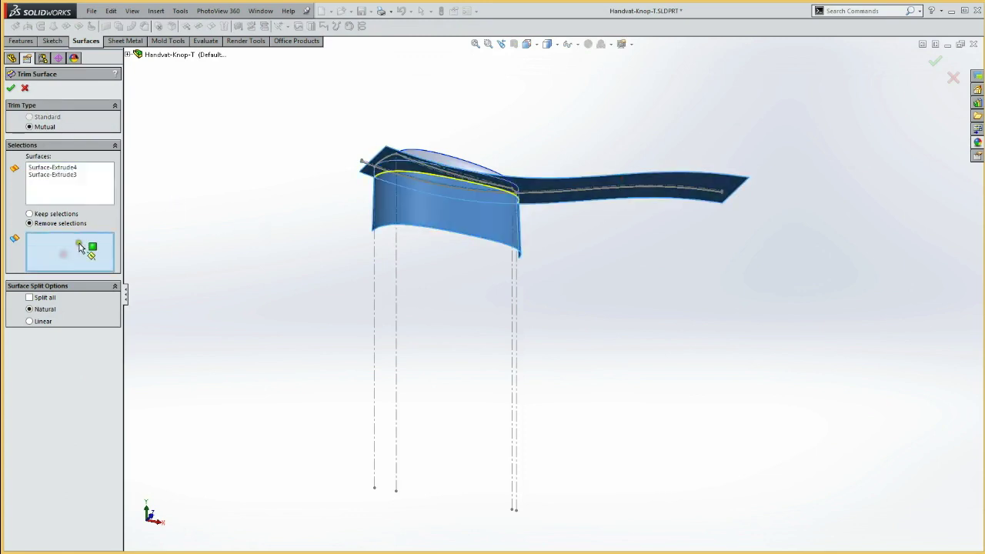
click(490, 230)
click(680, 181)
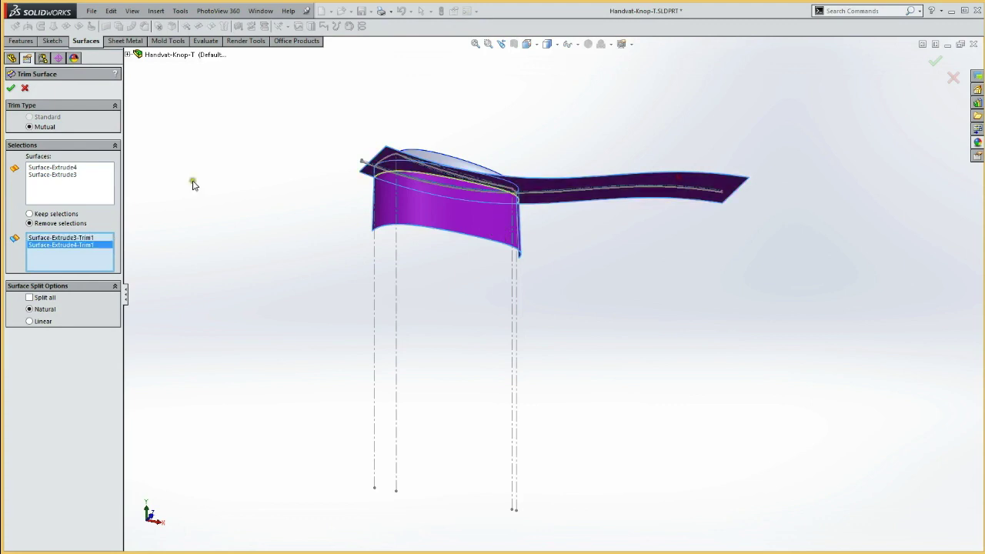
key(Return)
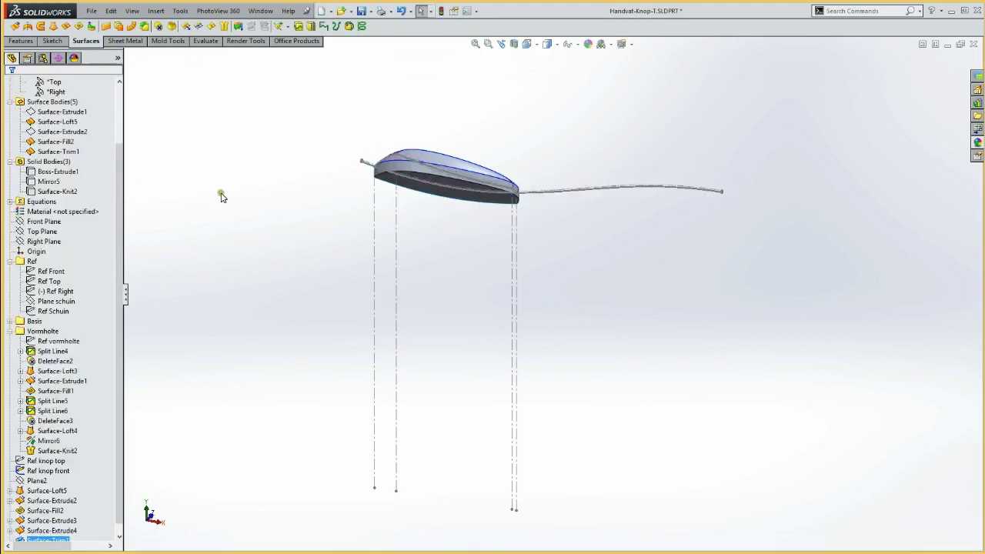
Orbit to inspect the trimmed result and hide the Ref knop front sketch
mouse_move(259, 158)
middle_down()
mouse_move(279, 215)
mouse_move(238, 316)
mouse_move(333, 180)
middle_up()
middle_drag(330, 201, 273, 292)
click(54, 471)
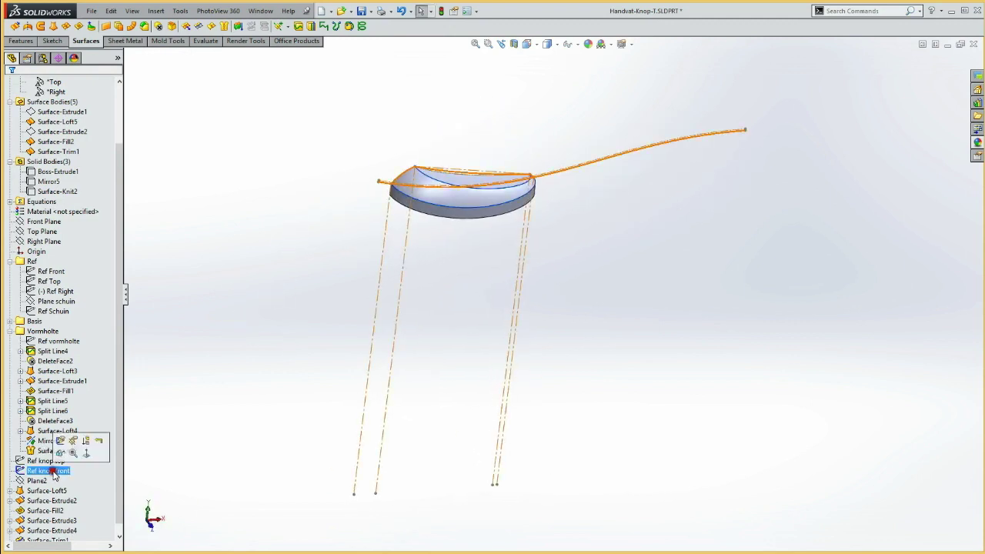
click(60, 456)
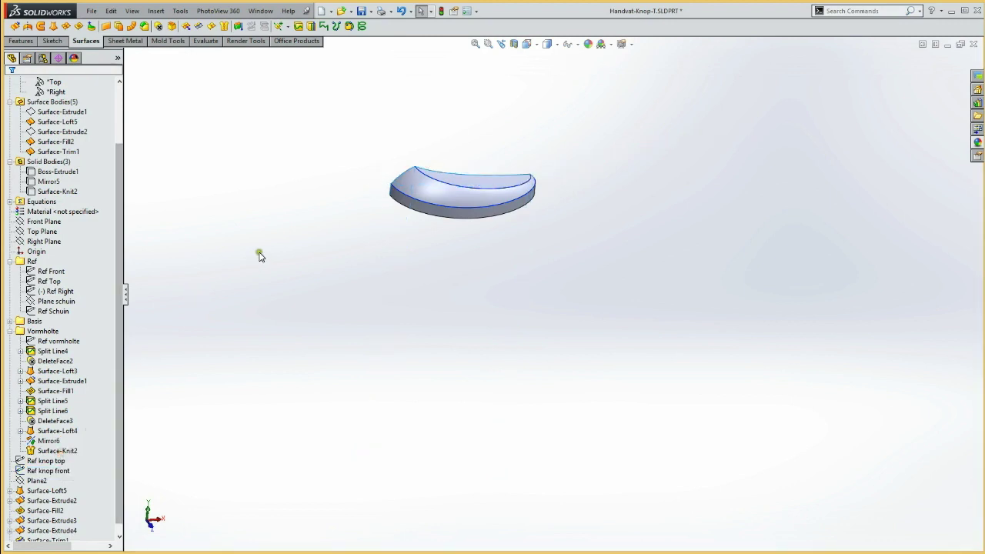
Mirror Surface-Loft5, Surface-Fill2 and Surface-Trim1 across the Front Plane as Mirror7
click(57, 121)
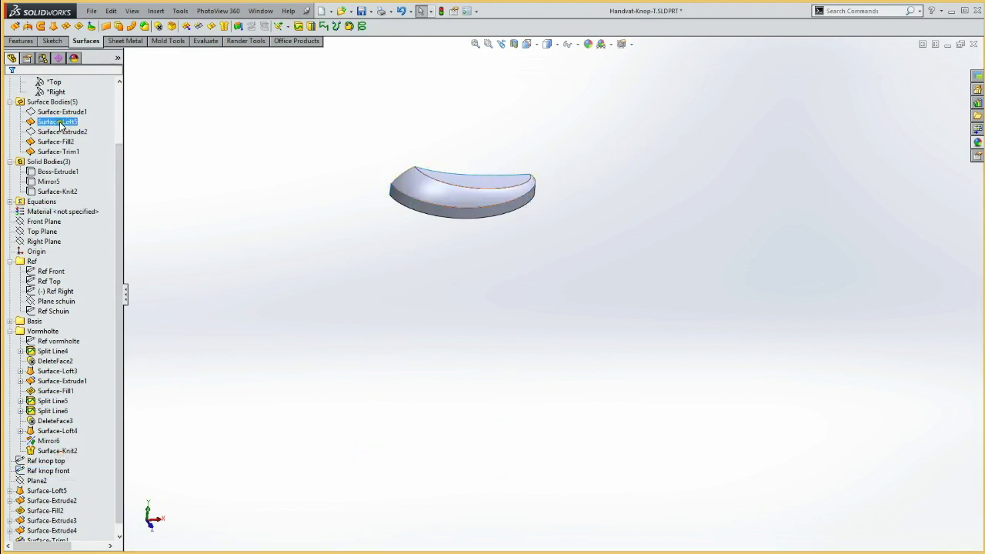
ctrl+click(56, 142)
ctrl+click(54, 151)
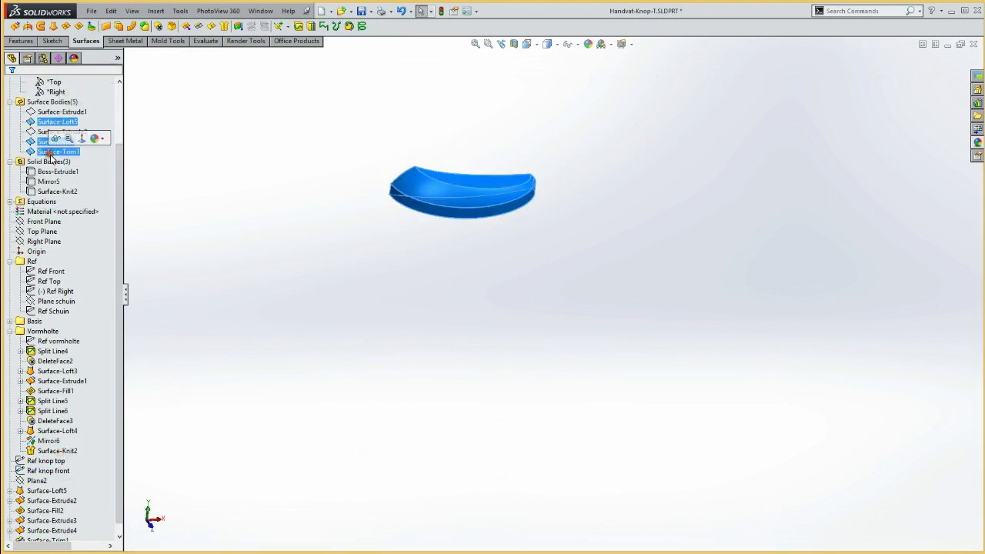
ctrl+click(44, 222)
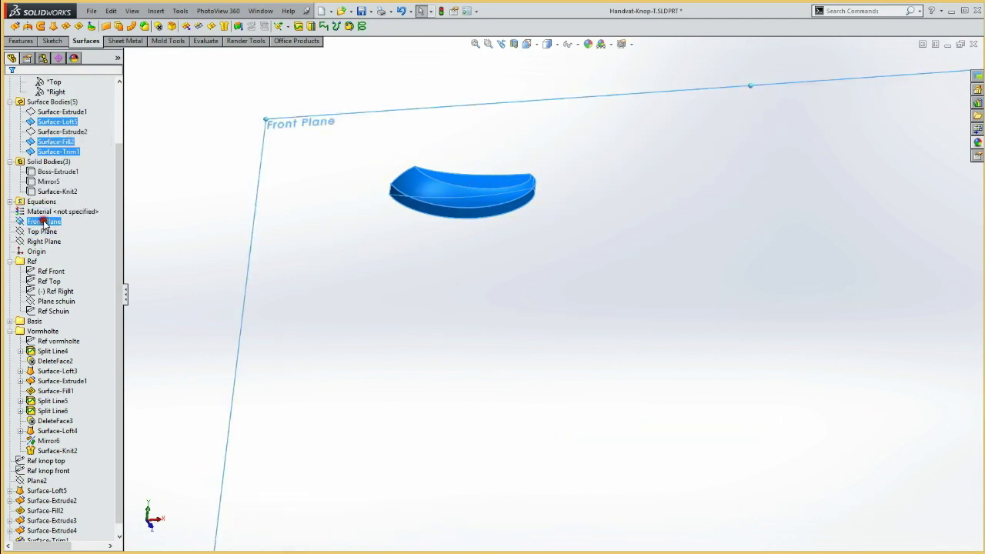
click(23, 41)
click(377, 27)
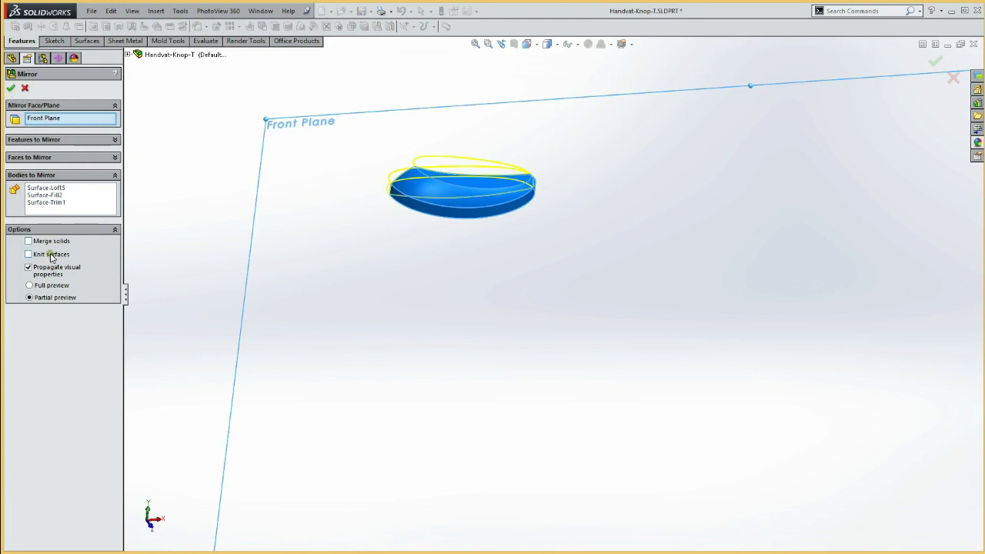
click(11, 89)
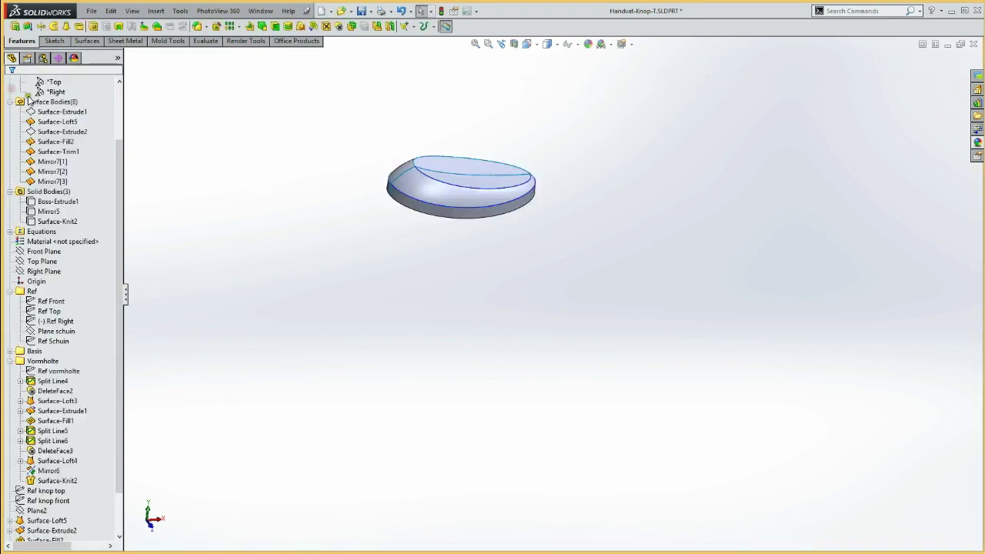
Select Surface-Loft5, Surface-Fill2, Surface-Trim1 and Mirror7[1]–[3] for knitting
click(58, 121)
ctrl+click(55, 142)
ctrl+click(54, 152)
ctrl+click(52, 162)
ctrl+click(53, 171)
ctrl+click(52, 181)
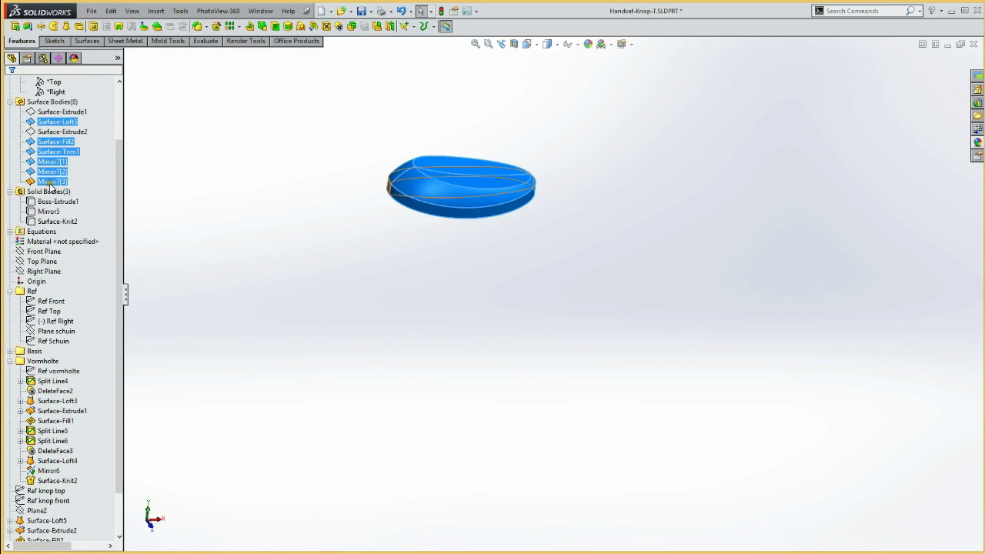
click(86, 41)
click(225, 26)
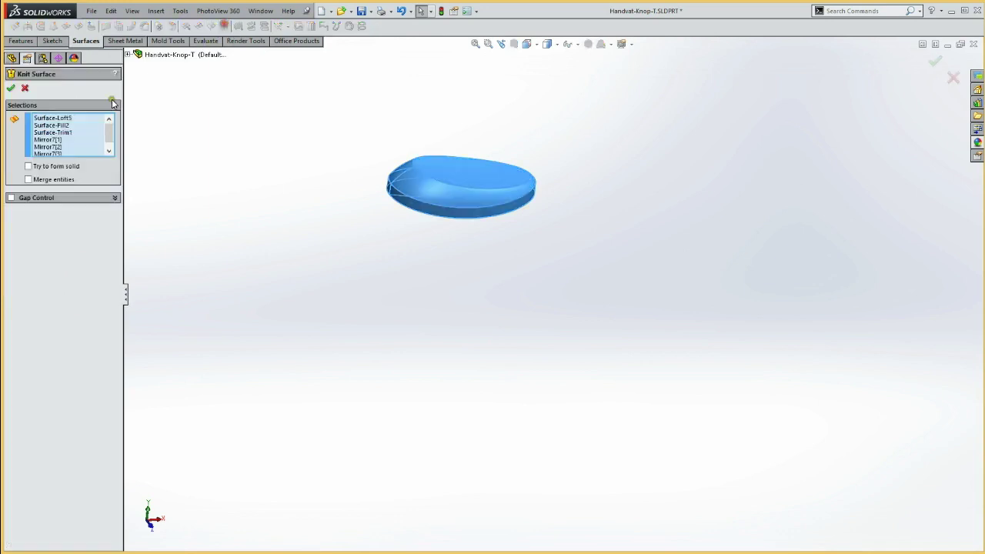
Knit the knob-top surfaces into the solid Surface-Knit3, then zoom to fit and inspect it
click(11, 89)
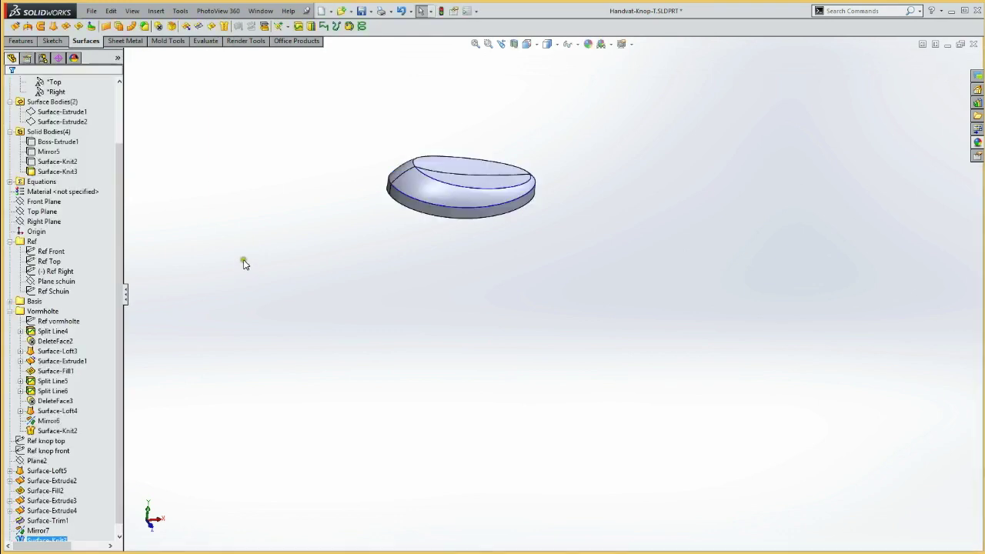
mouse_move(257, 268)
middle_down()
mouse_move(244, 226)
mouse_move(270, 159)
mouse_move(257, 151)
mouse_move(212, 203)
mouse_move(176, 193)
mouse_move(174, 205)
middle_up()
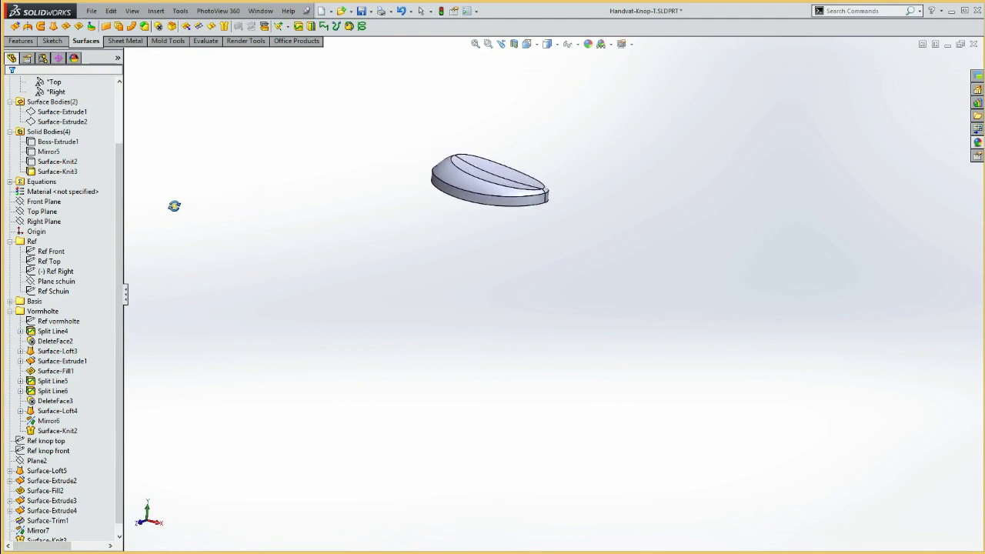
key(f)
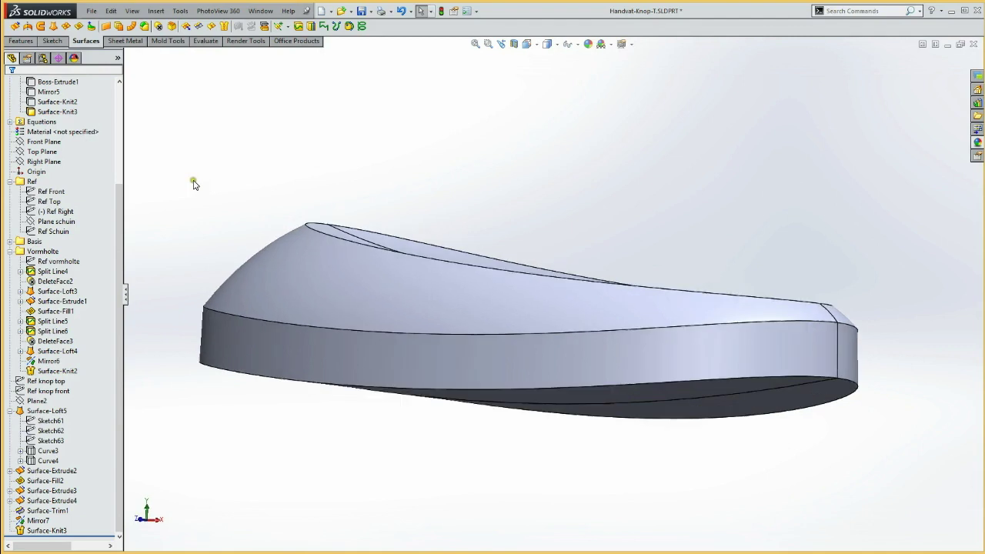
Offset the knob's side band and bottom faces as Surface-Offset3
click(708, 294)
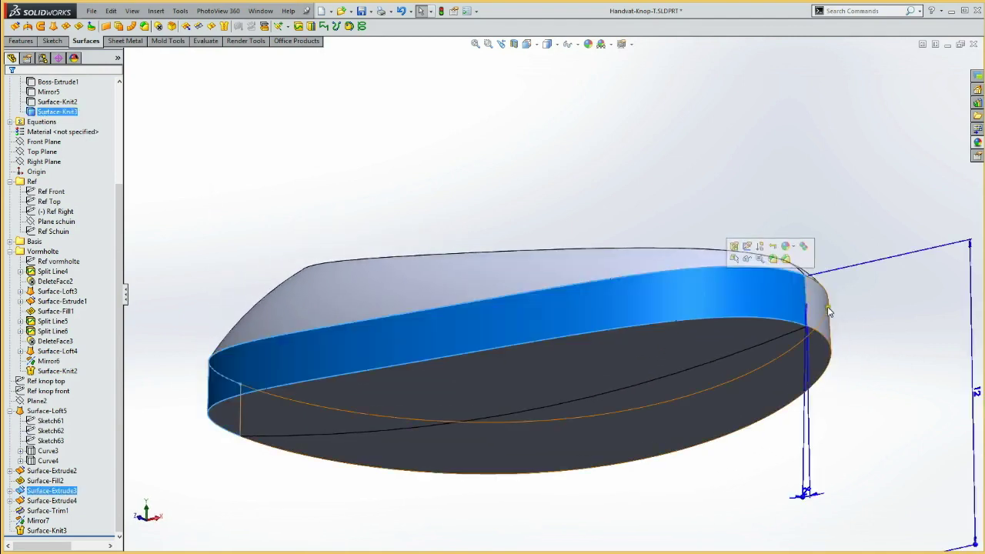
ctrl+click(739, 333)
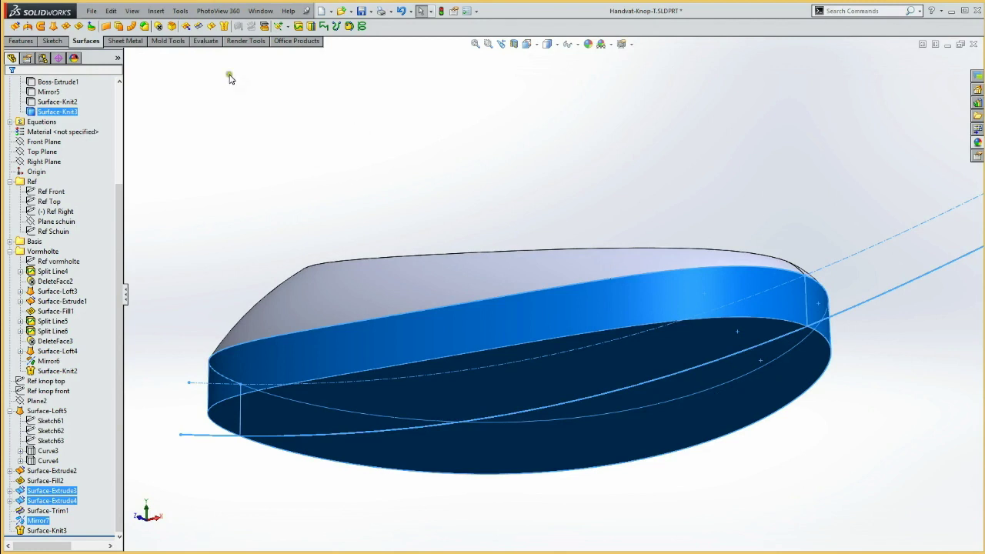
click(130, 27)
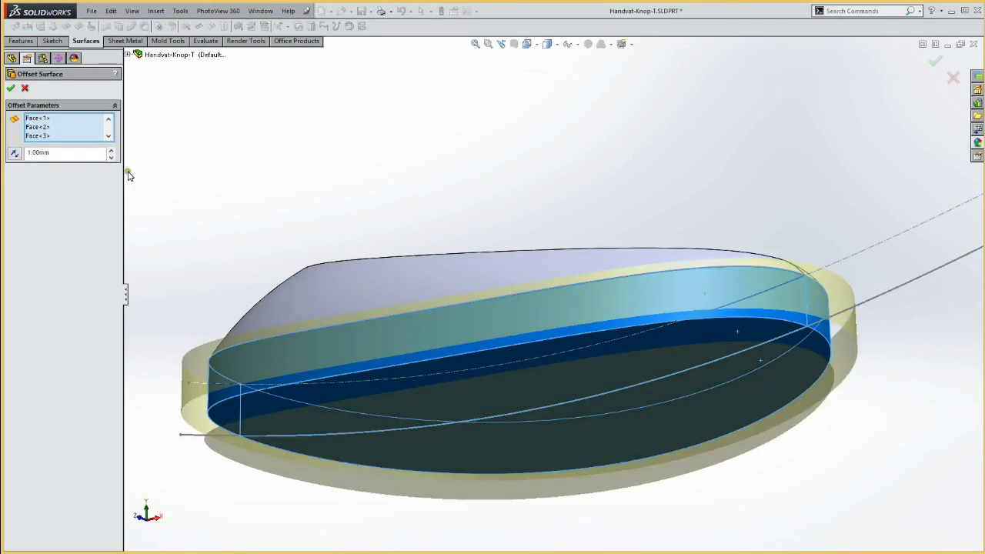
double_click(51, 153)
click(12, 89)
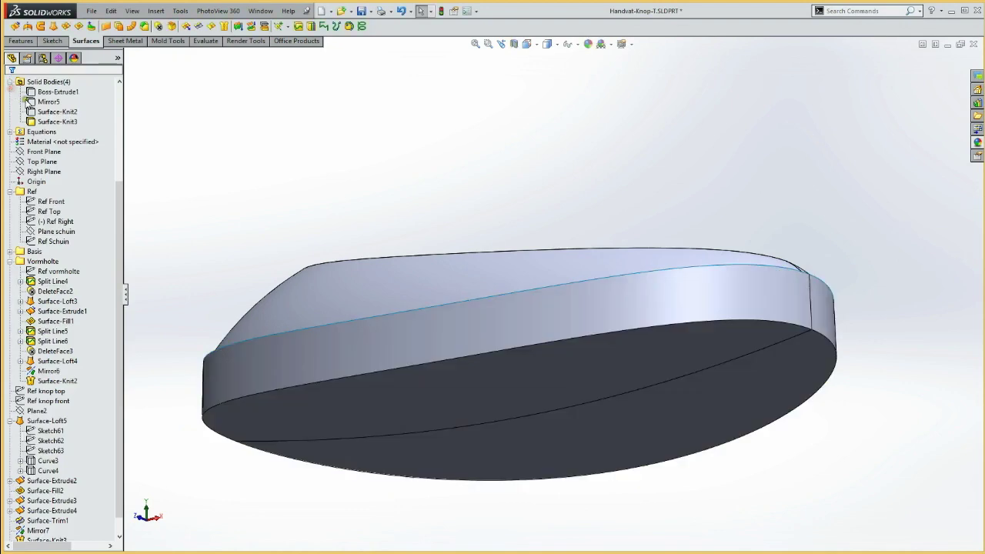
mouse_move(213, 180)
middle_down()
mouse_move(270, 214)
mouse_move(226, 248)
mouse_move(220, 274)
mouse_move(233, 323)
mouse_move(223, 353)
middle_up()
Hide the Surface-Knit3 body so only the offset ring shows
click(814, 351)
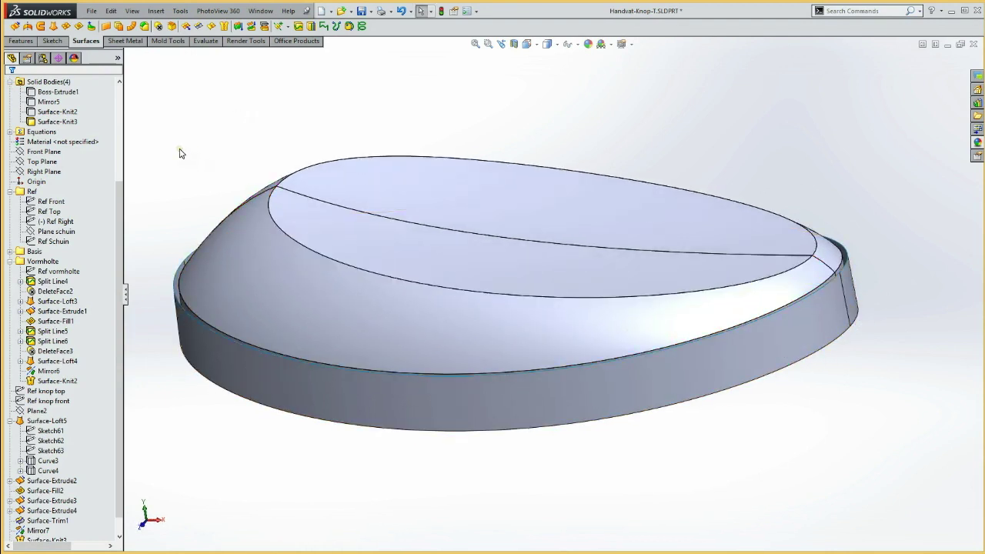
click(66, 122)
click(55, 123)
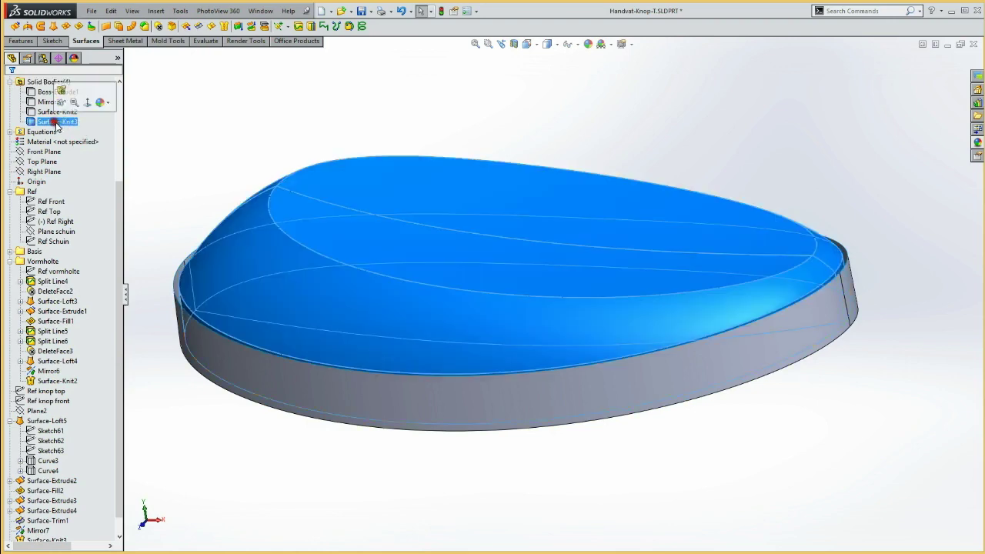
click(61, 91)
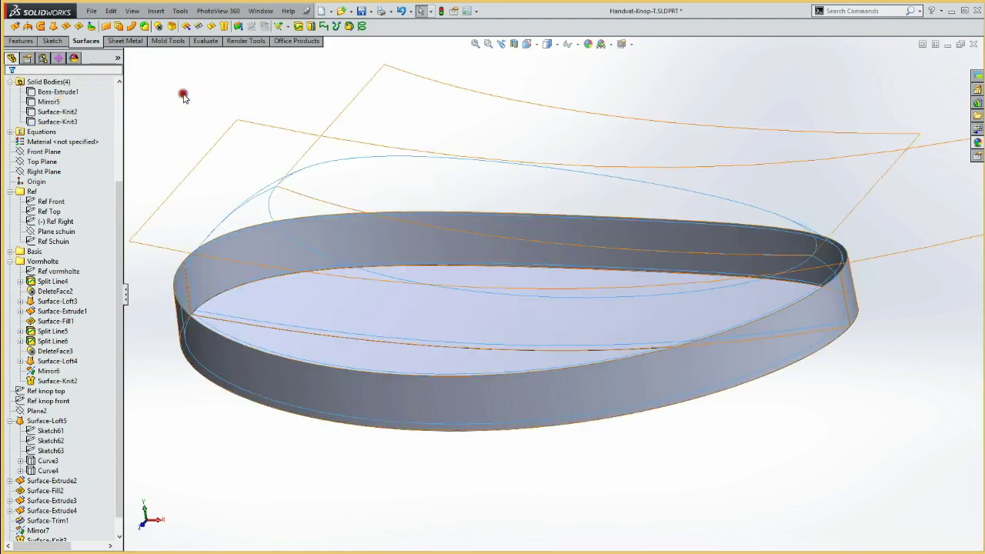
mouse_move(695, 276)
middle_down()
mouse_move(686, 167)
mouse_move(403, 240)
mouse_move(402, 307)
middle_up()
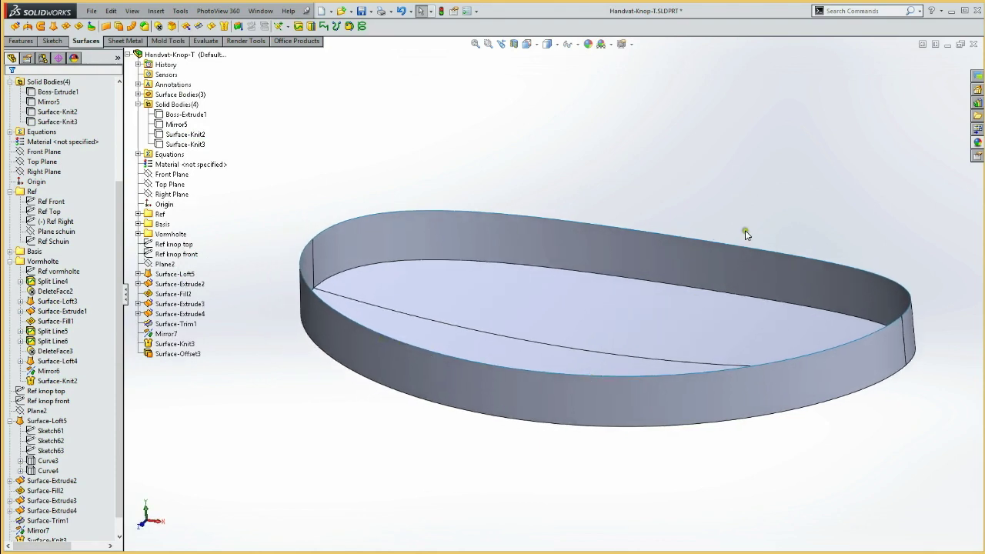
Extend the offset ring's two top edges by 3.00mm as Surface-Extend2
mouse_move(735, 171)
middle_down()
mouse_move(622, 198)
mouse_move(421, 188)
middle_up()
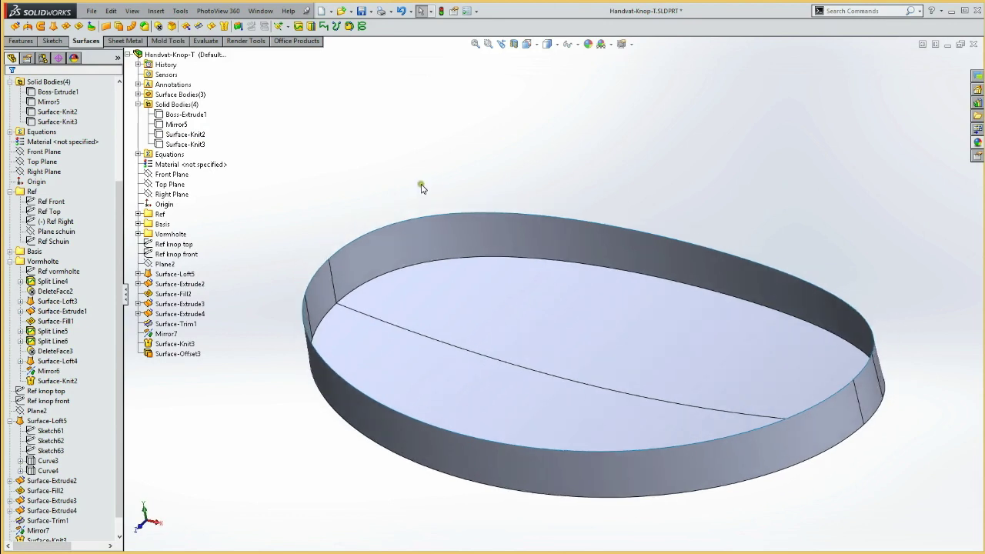
click(138, 55)
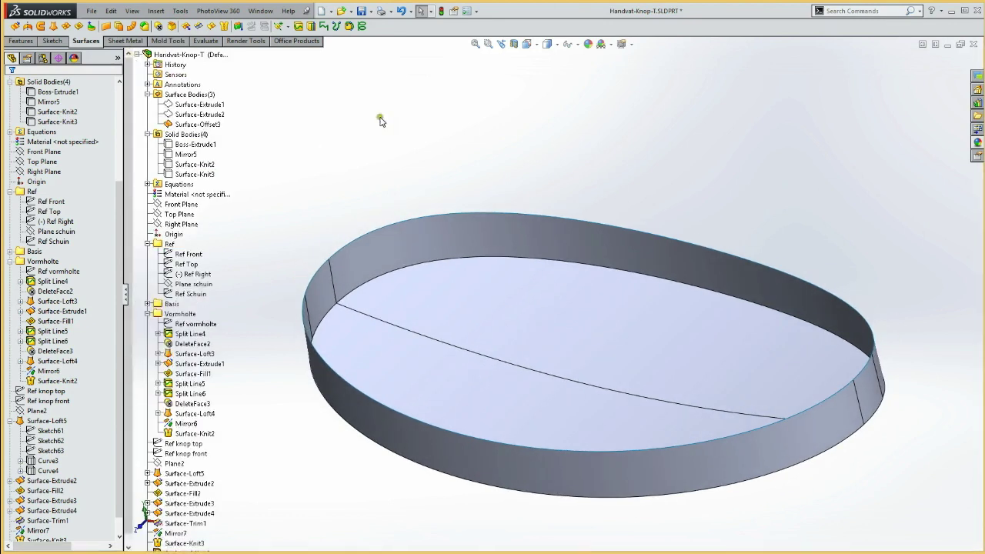
middle_drag(457, 166, 497, 213)
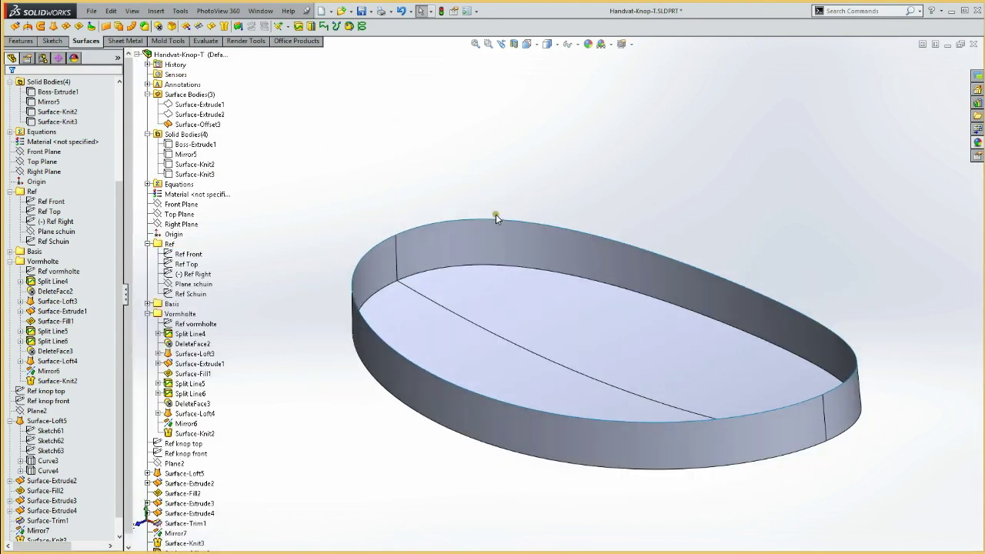
click(497, 220)
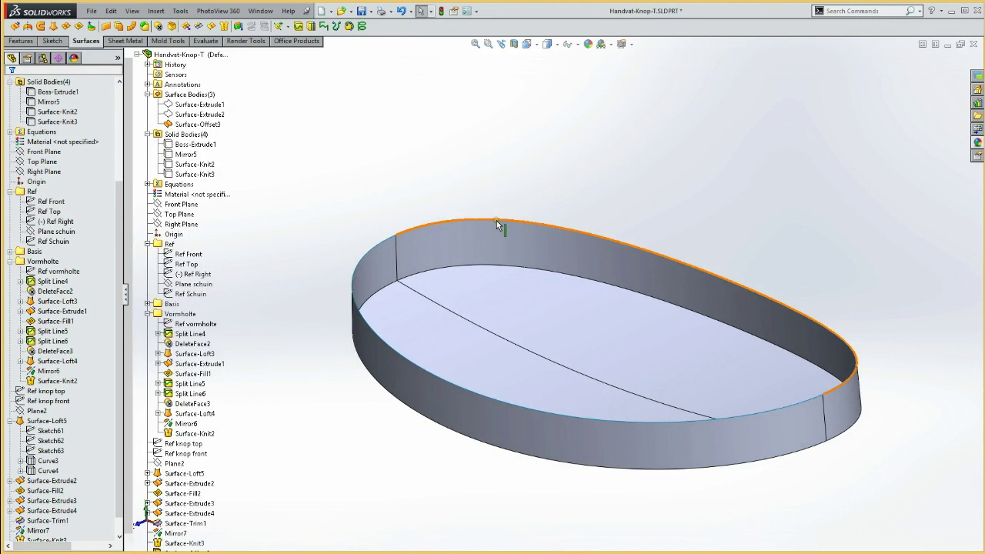
click(380, 242)
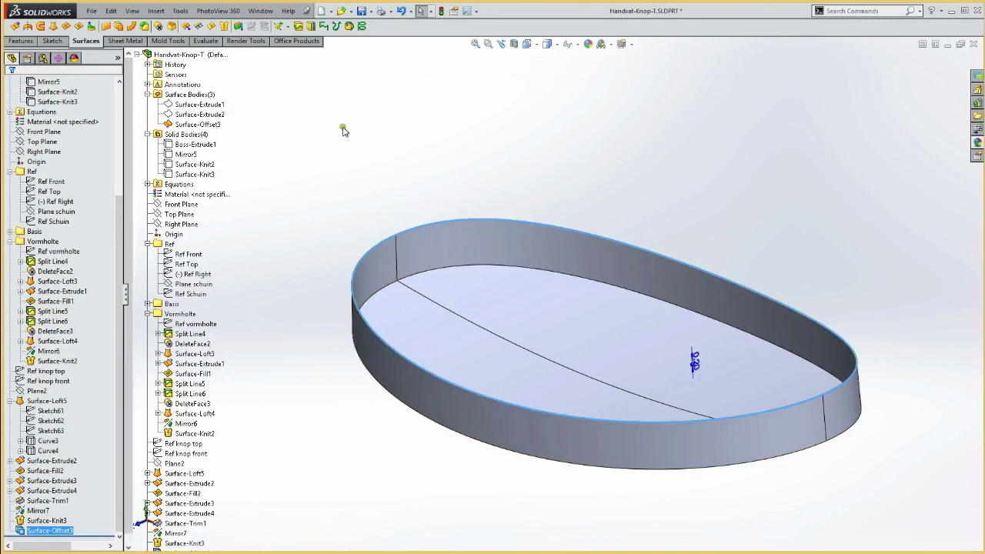
click(185, 29)
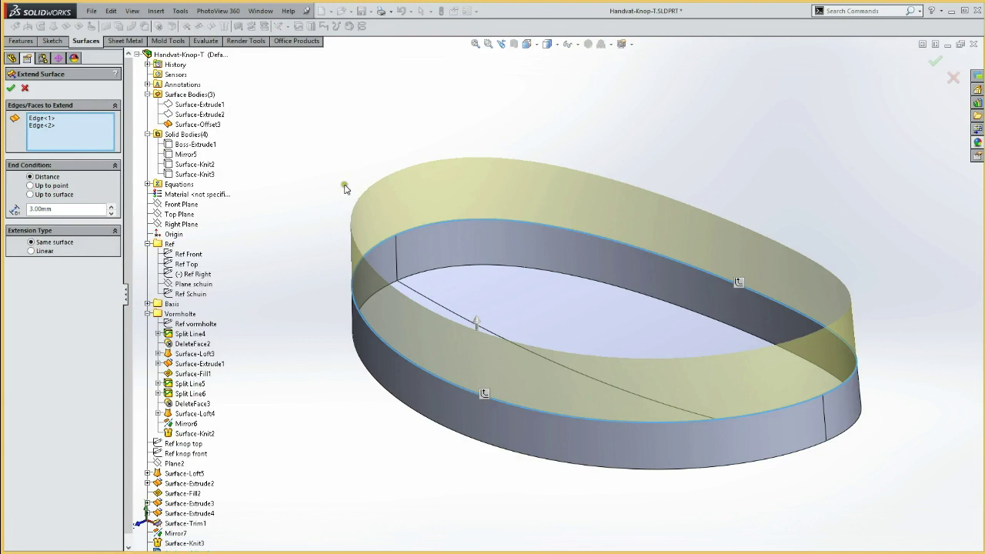
click(12, 89)
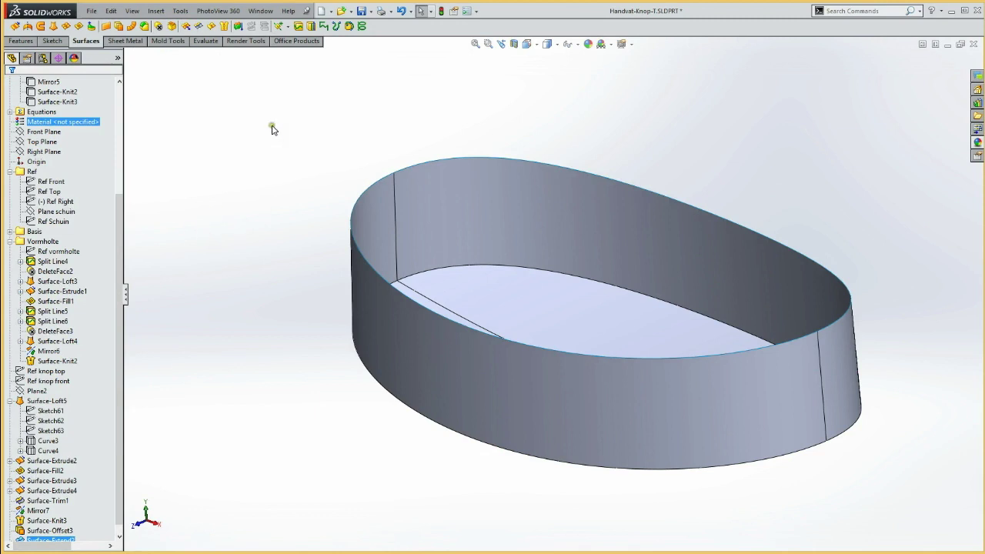
Hide the Surface-Extend2 body and select Surface-Knit3 in the feature tree
drag(128, 275, 131, 205)
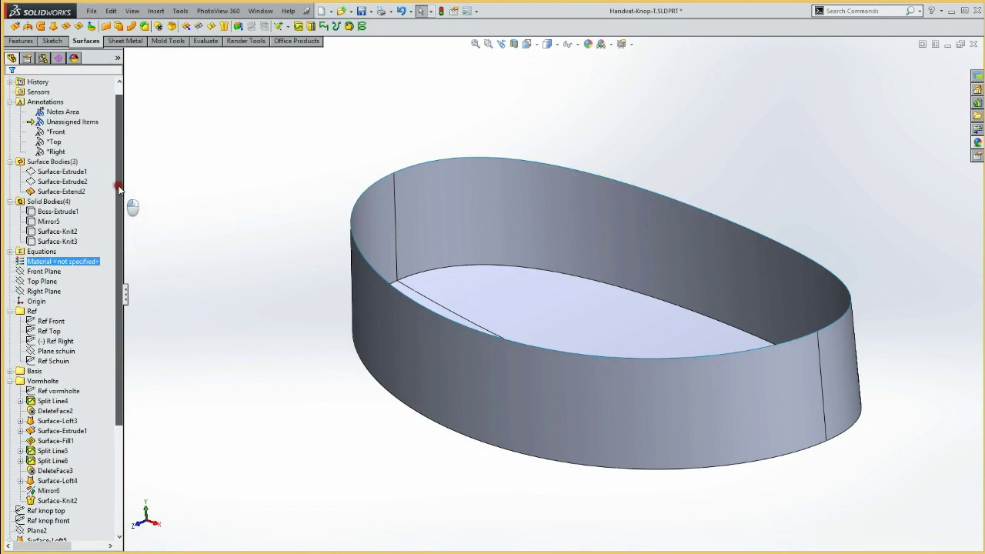
click(77, 202)
click(71, 203)
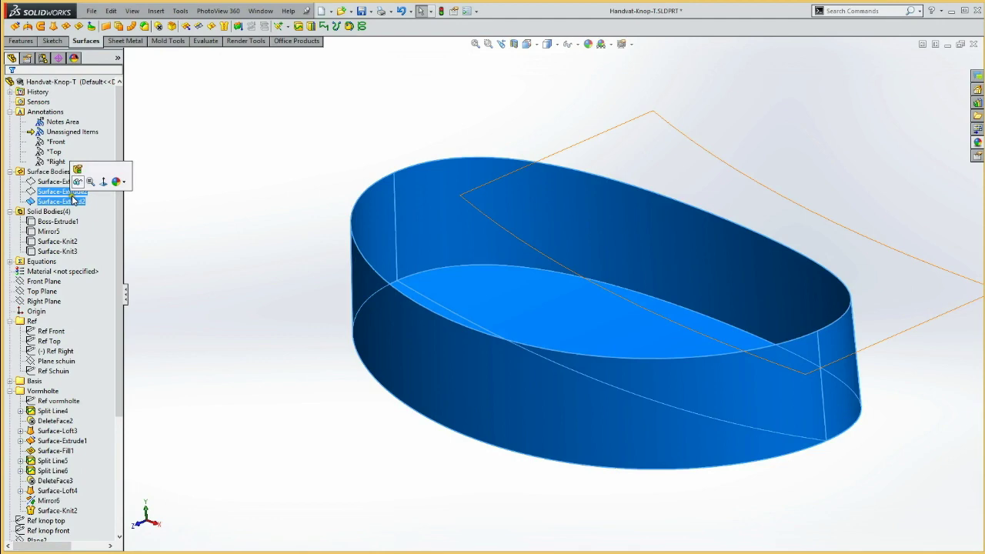
click(77, 182)
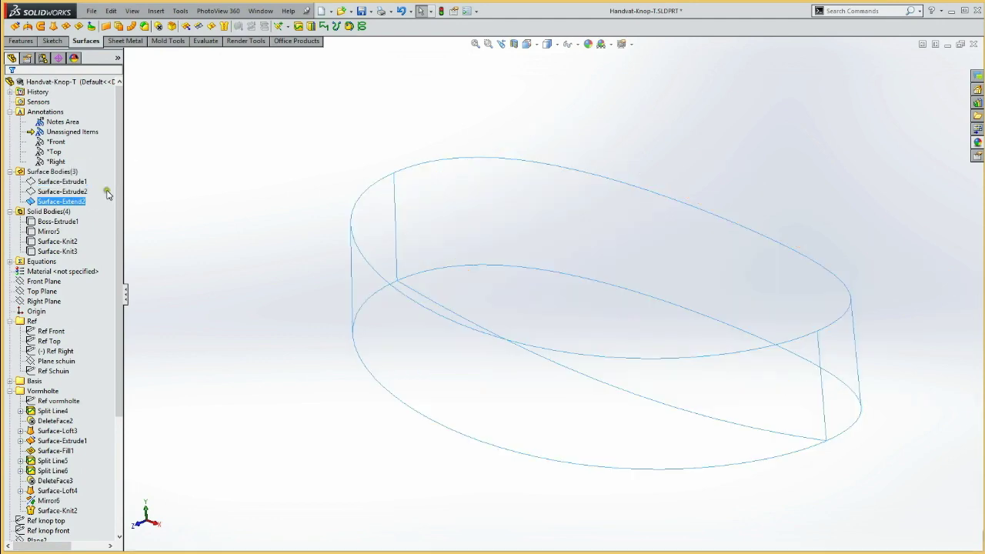
click(59, 252)
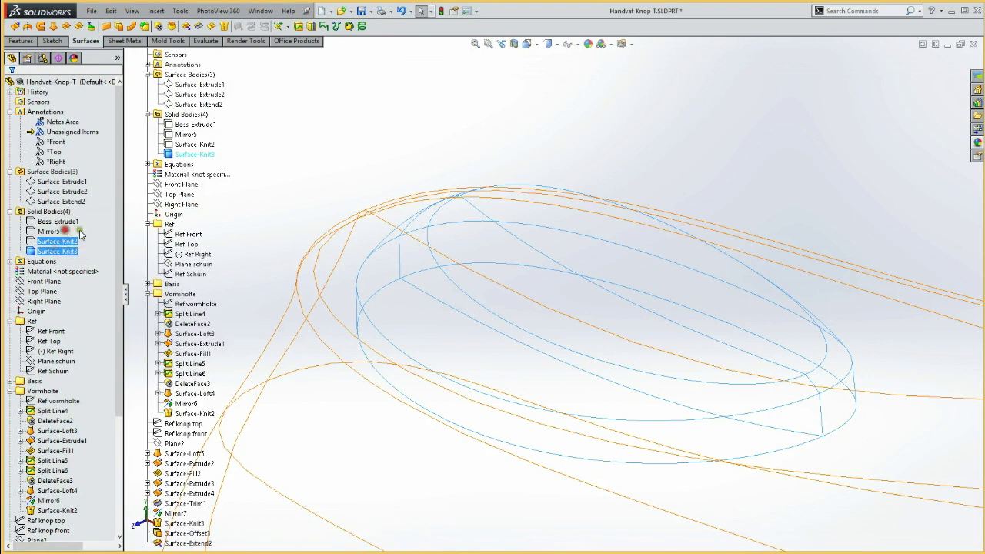
Show Surface-Knit3 again and offset its two top faces 0.20mm reversed as Surface-Offset4
click(78, 232)
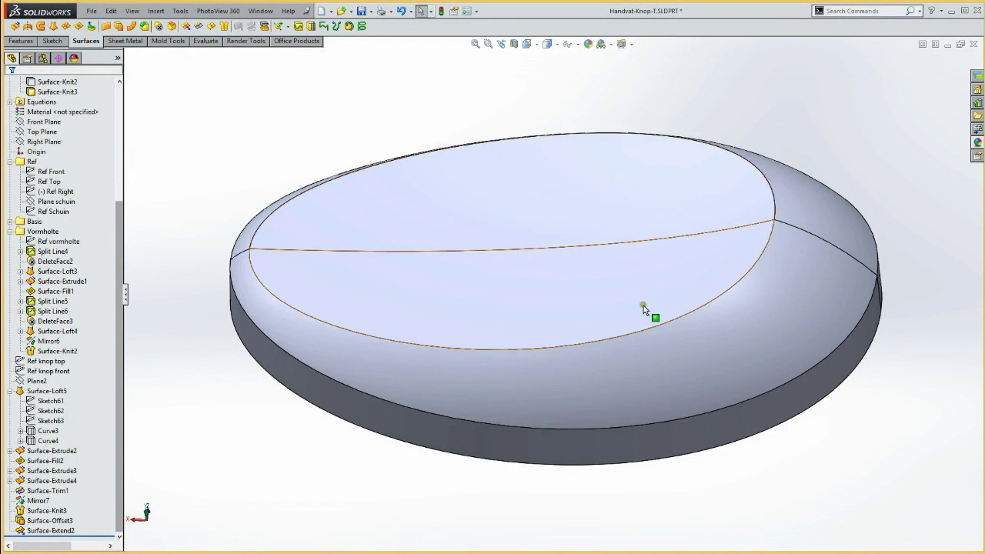
click(520, 300)
ctrl+click(508, 210)
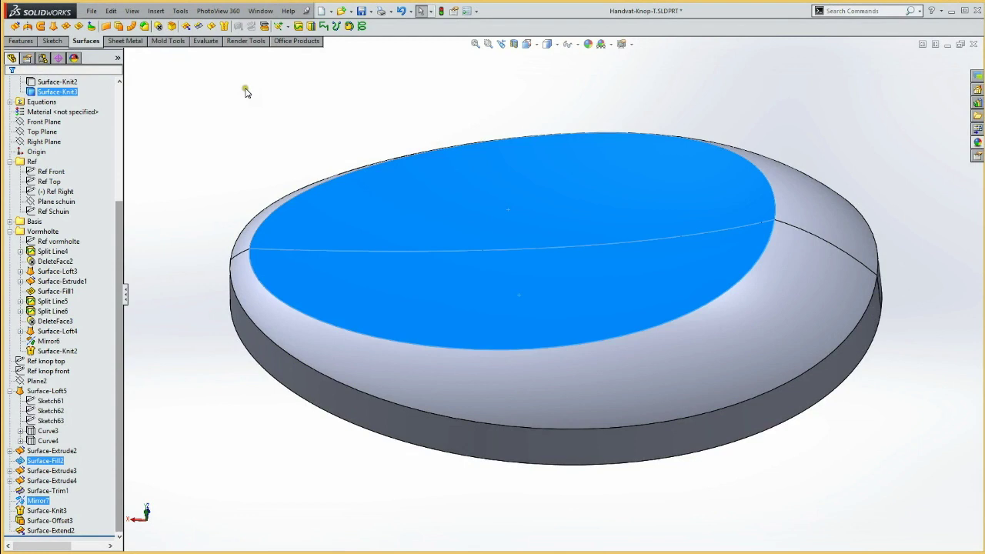
click(119, 27)
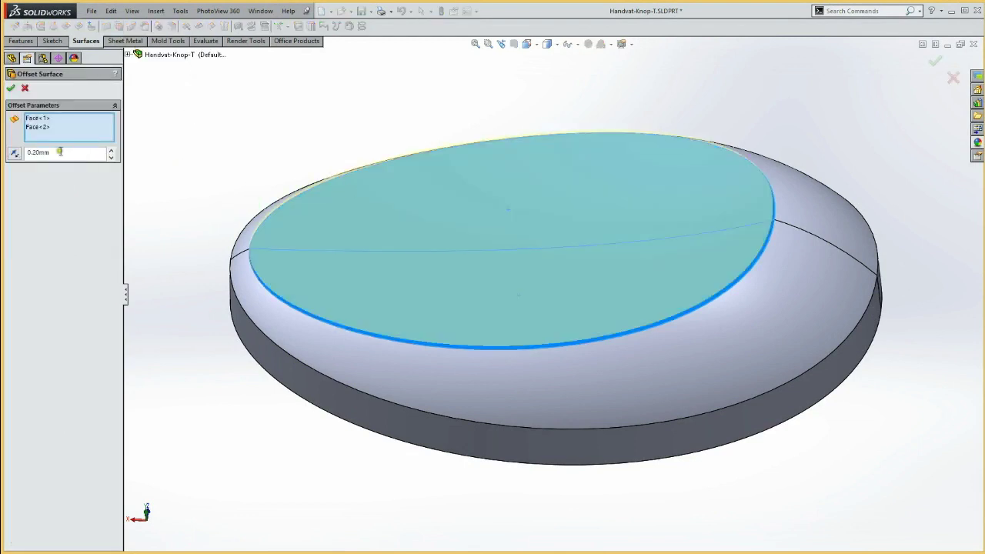
click(13, 154)
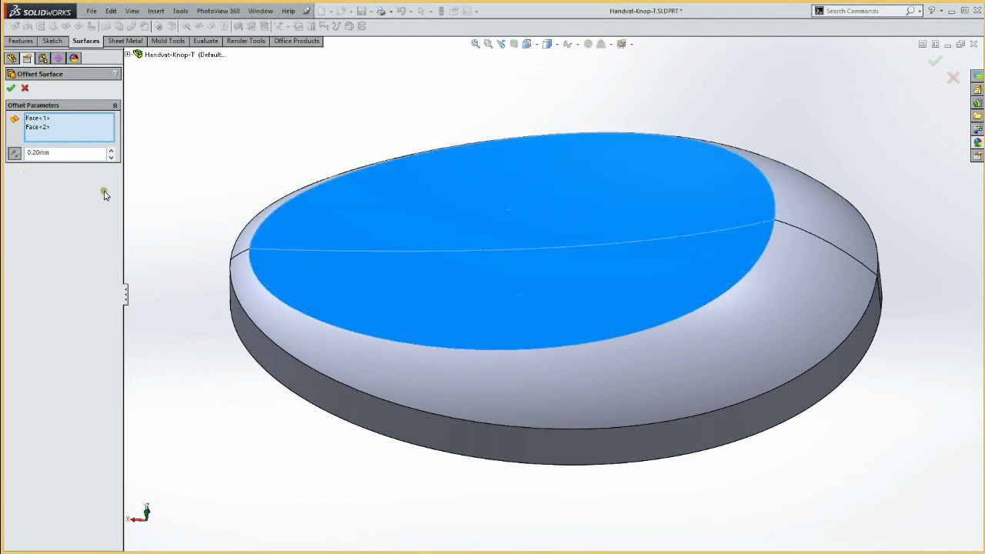
click(10, 90)
click(214, 126)
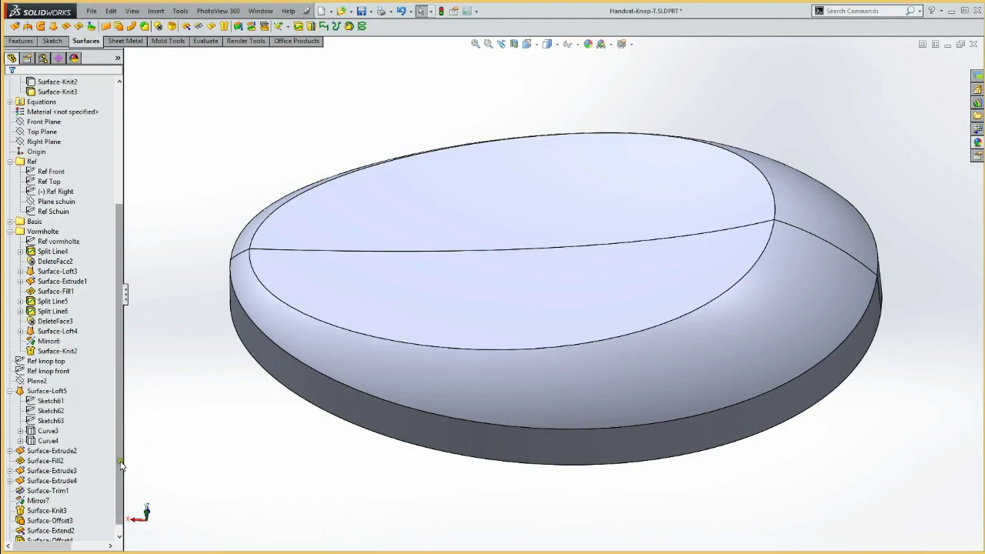
Make the Ref knop top and Ref knop front reference sketches visible
scroll(100, 500, down, 1)
click(48, 442)
click(48, 361)
ctrl+click(50, 350)
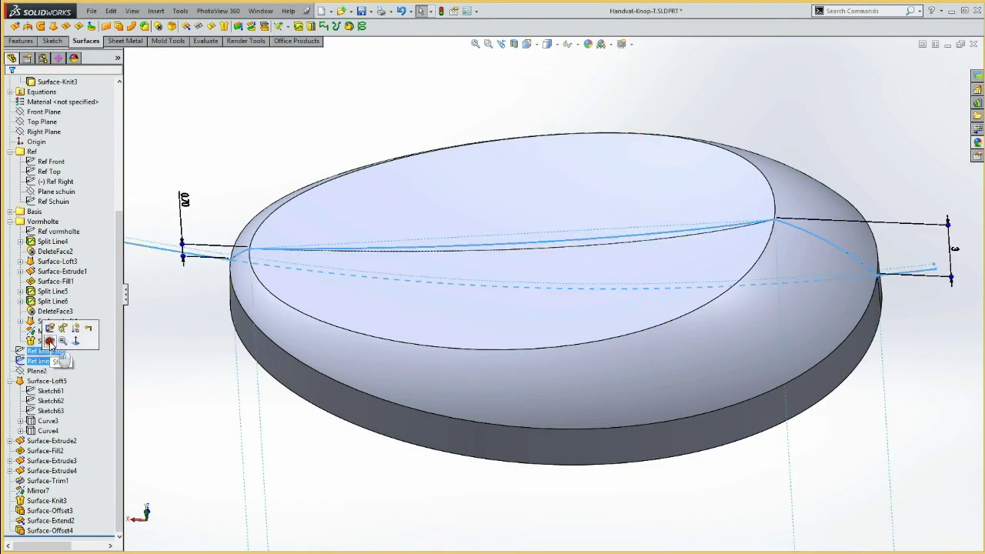
click(198, 161)
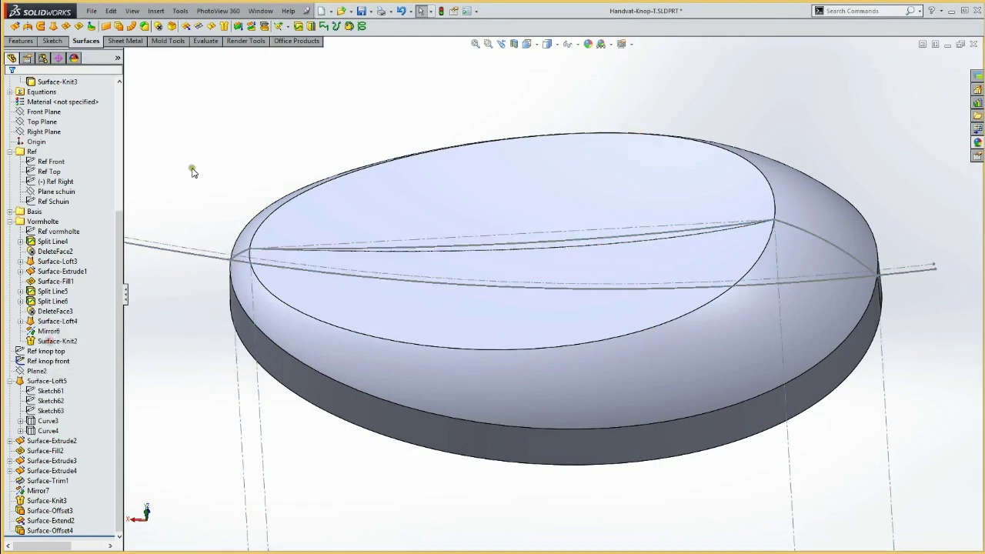
Create Plane5 through the Ref knop front line, perpendicular to Front Plane, and sketch on it
click(471, 237)
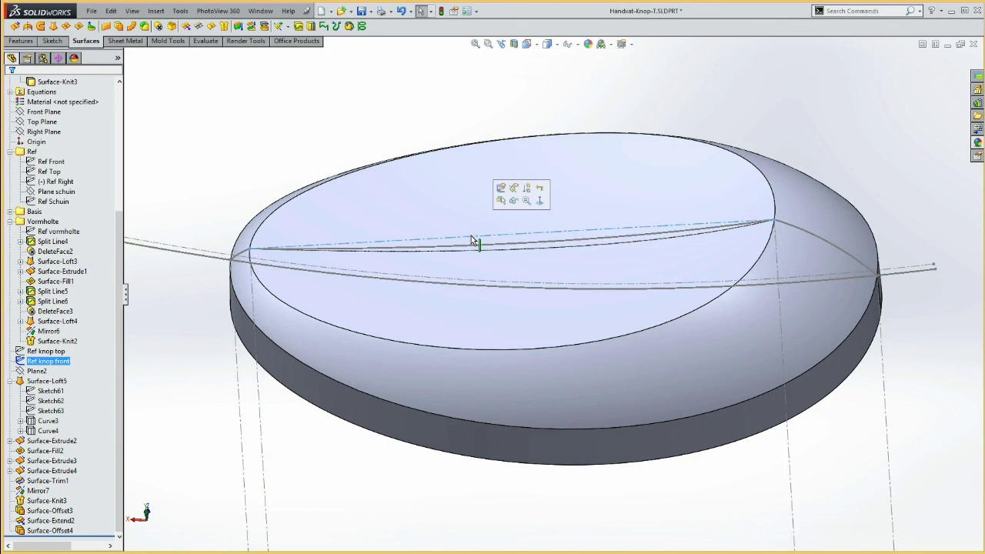
ctrl+click(58, 112)
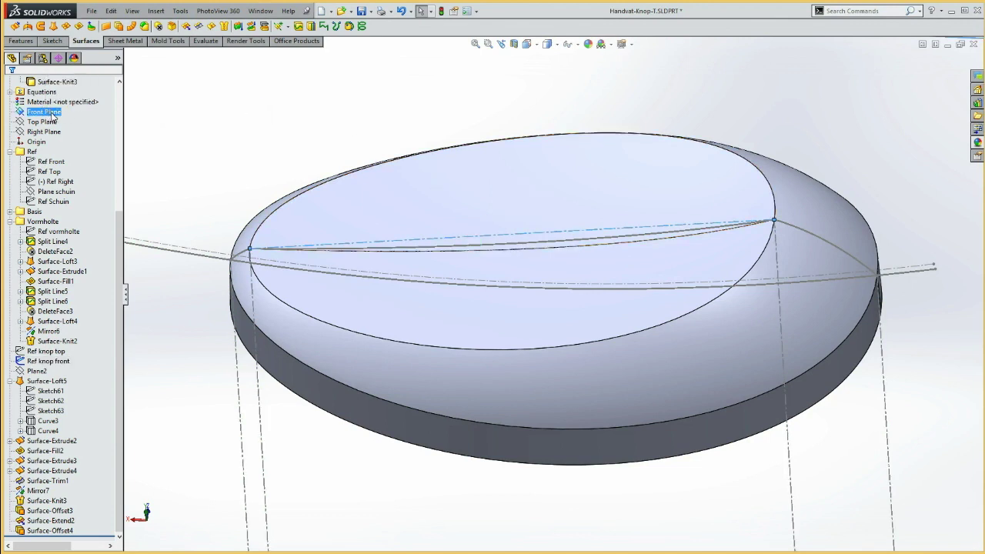
click(54, 83)
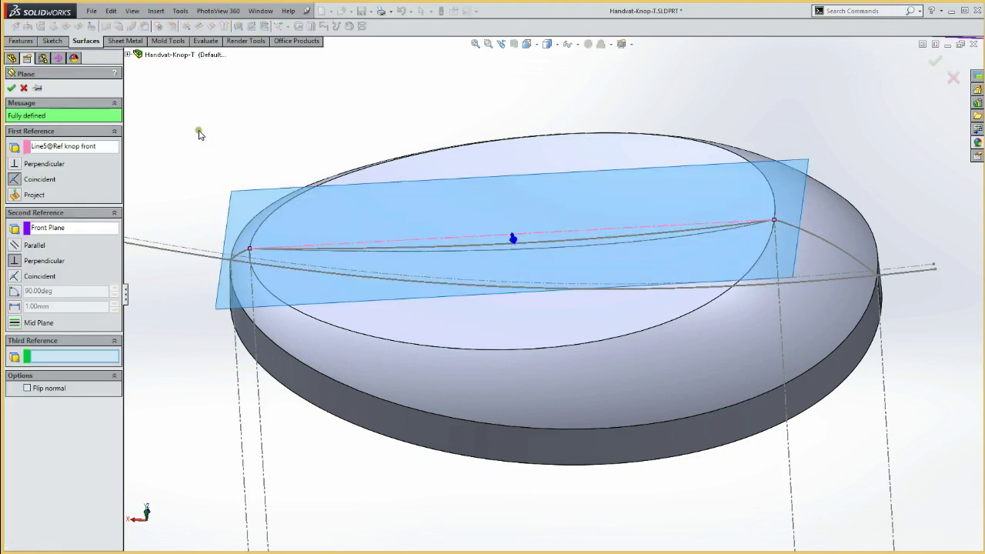
click(14, 89)
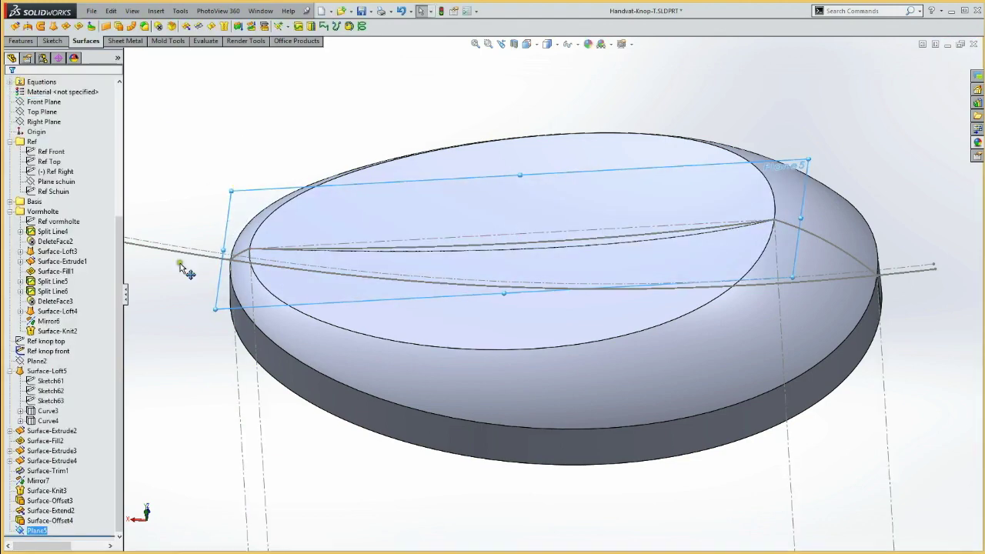
click(37, 530)
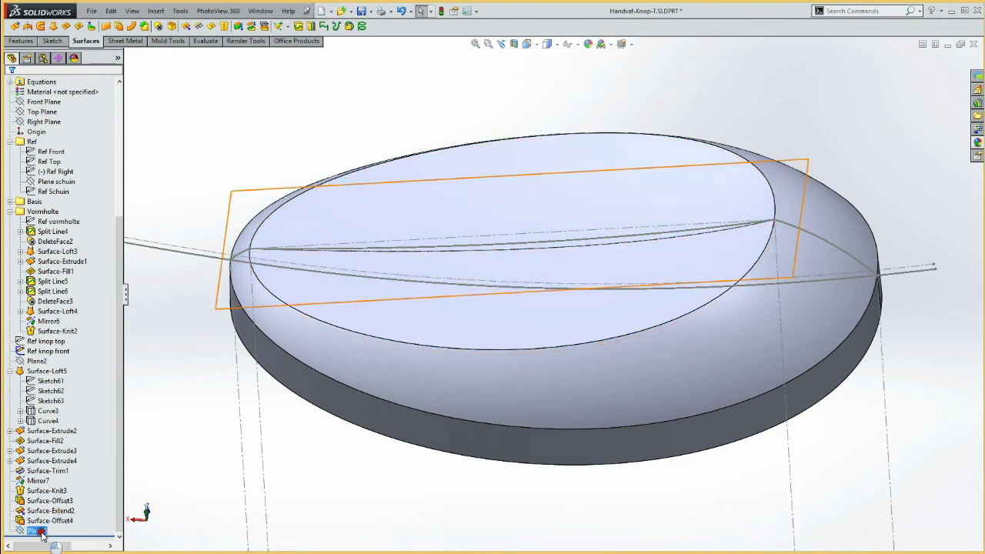
click(50, 514)
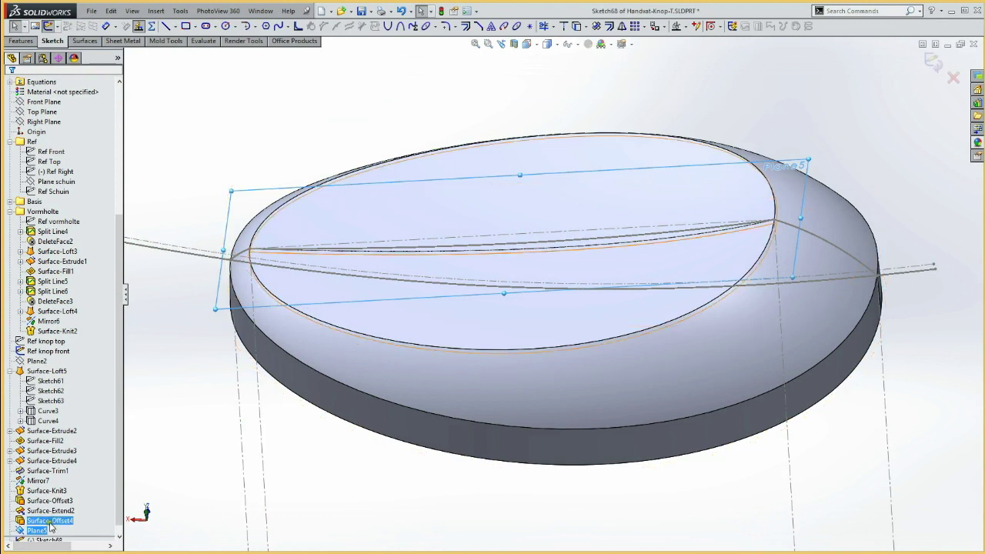
View Sketch68 normal to its plane and zoom in on the knob's oval
click(203, 107)
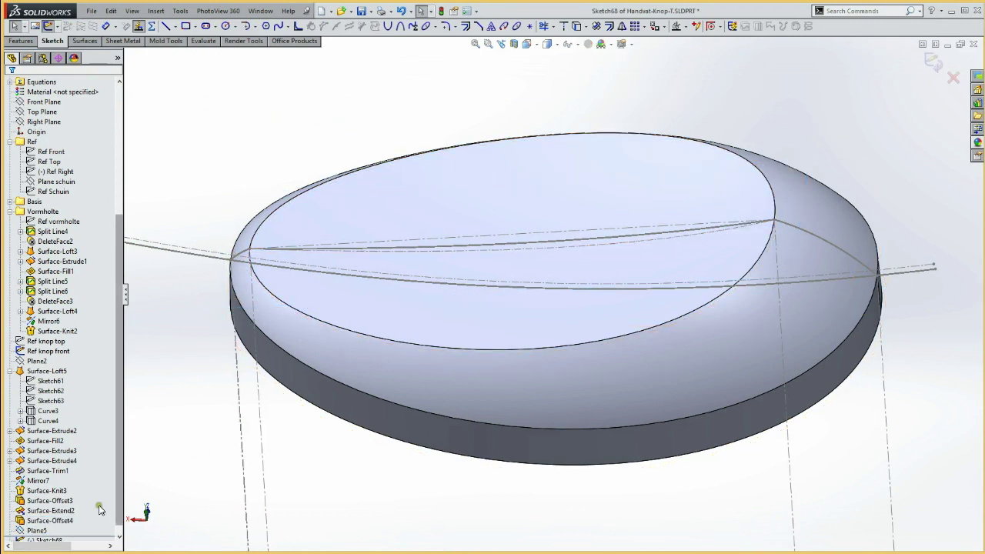
scroll(77, 527, down, 1)
click(49, 531)
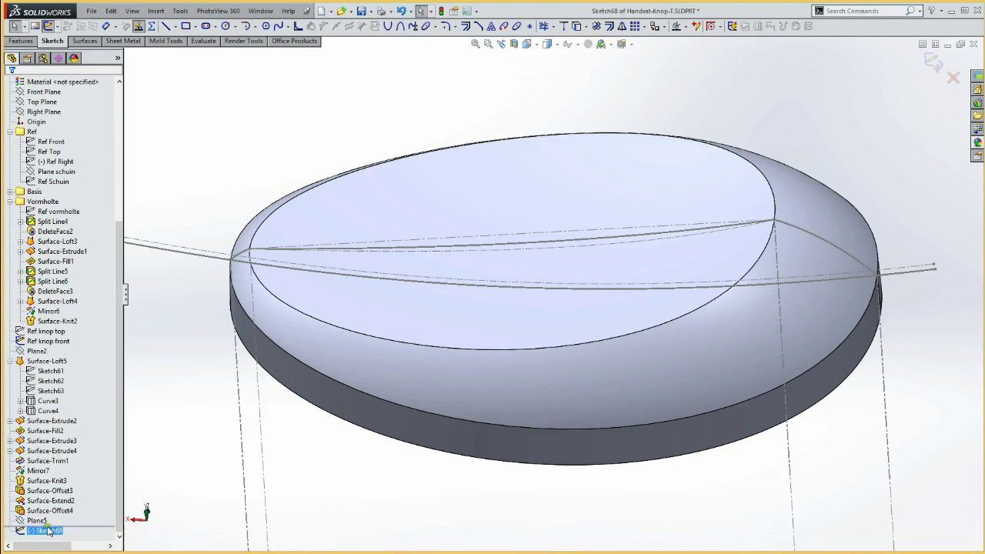
click(37, 521)
ctrl+click(76, 509)
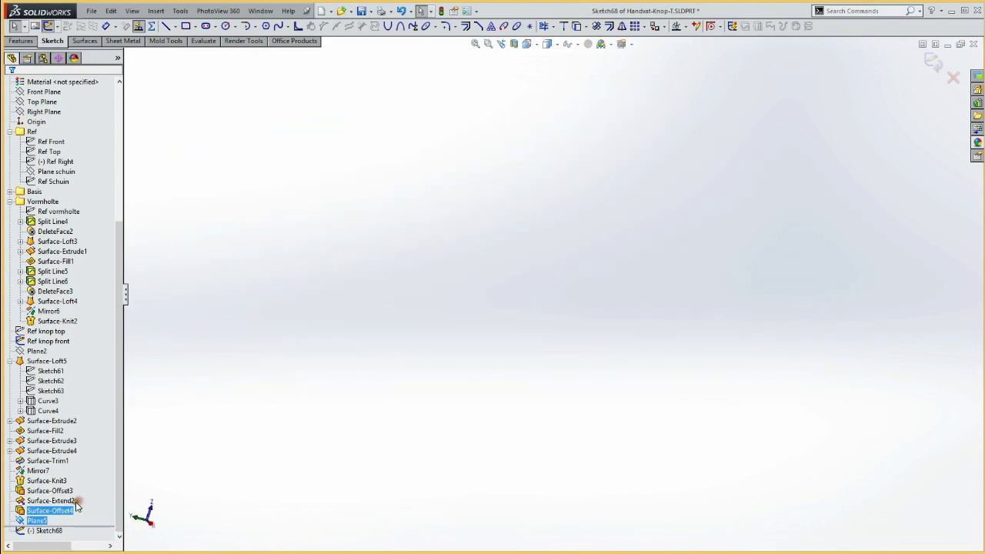
ctrl+click(71, 501)
ctrl+click(50, 501)
ctrl+click(50, 511)
click(504, 200)
key(g)
drag(580, 213, 856, 428)
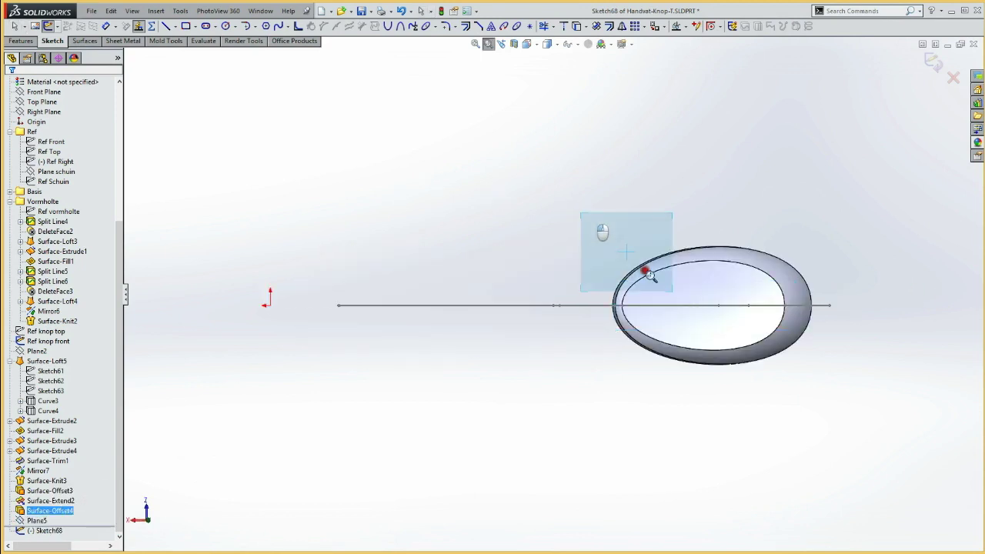
key(Escape)
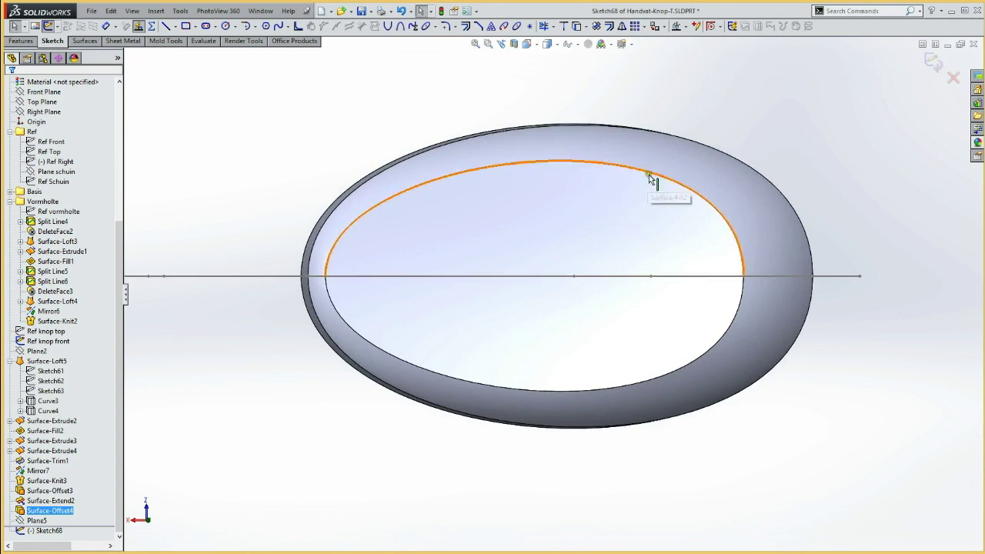
Convert the top face's inner oval edges into two splines in the sketch
click(652, 175)
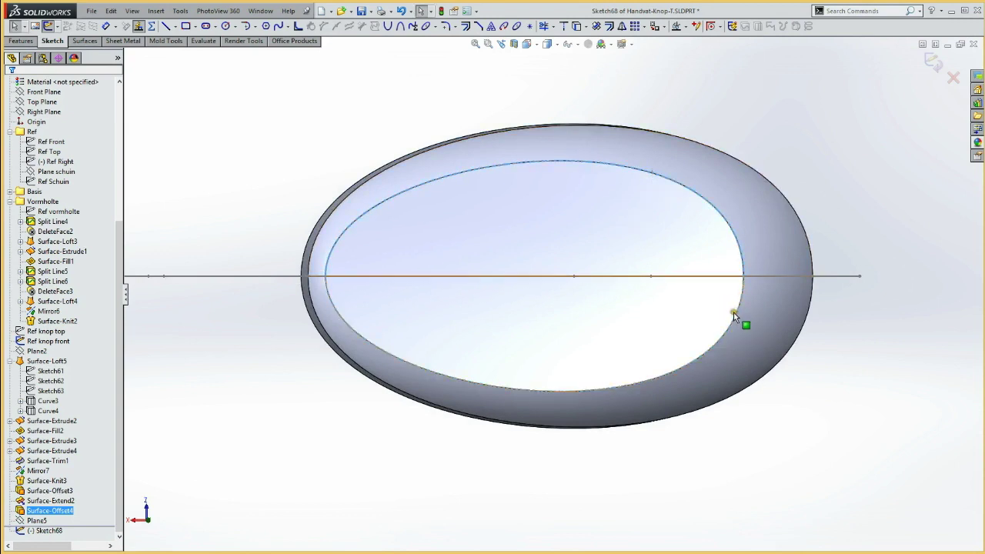
click(734, 312)
double_click(737, 308)
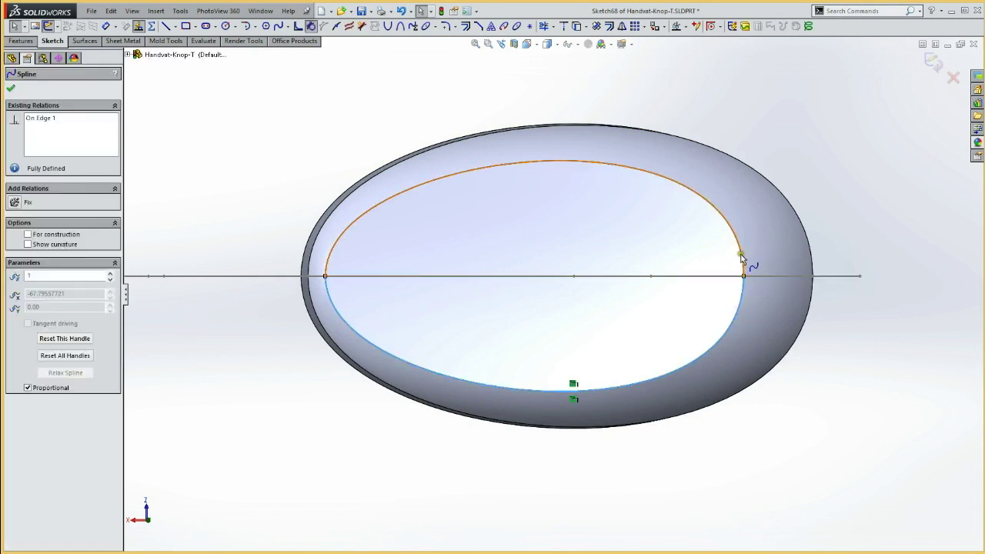
ctrl+click(742, 256)
click(784, 218)
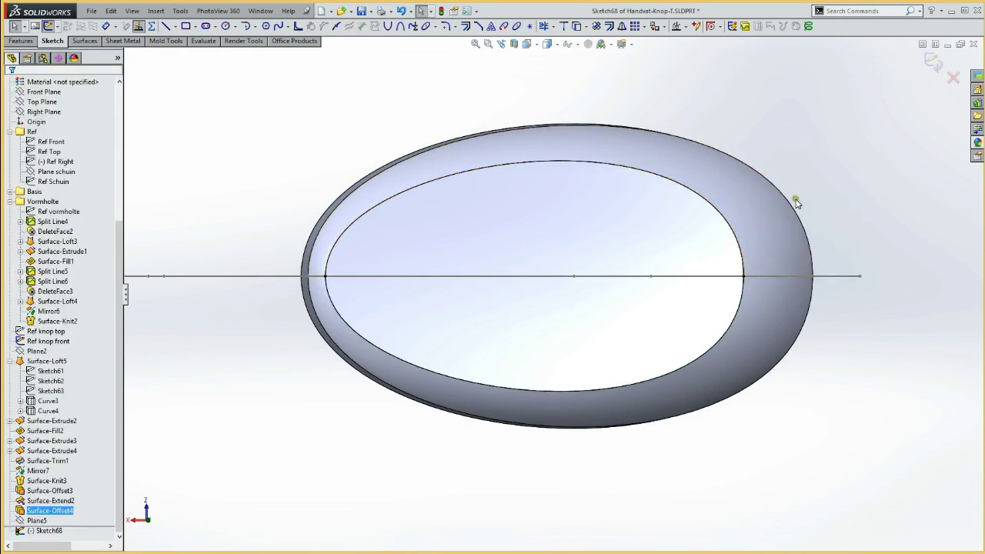
Draw a horizontal construction line along the oval's long axis
key(l)
click(742, 277)
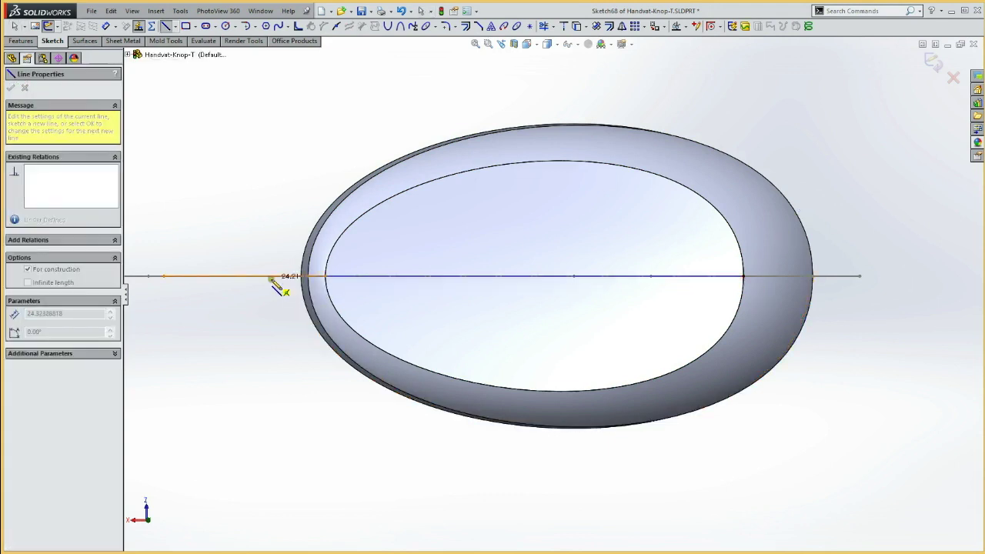
click(264, 275)
key(Escape)
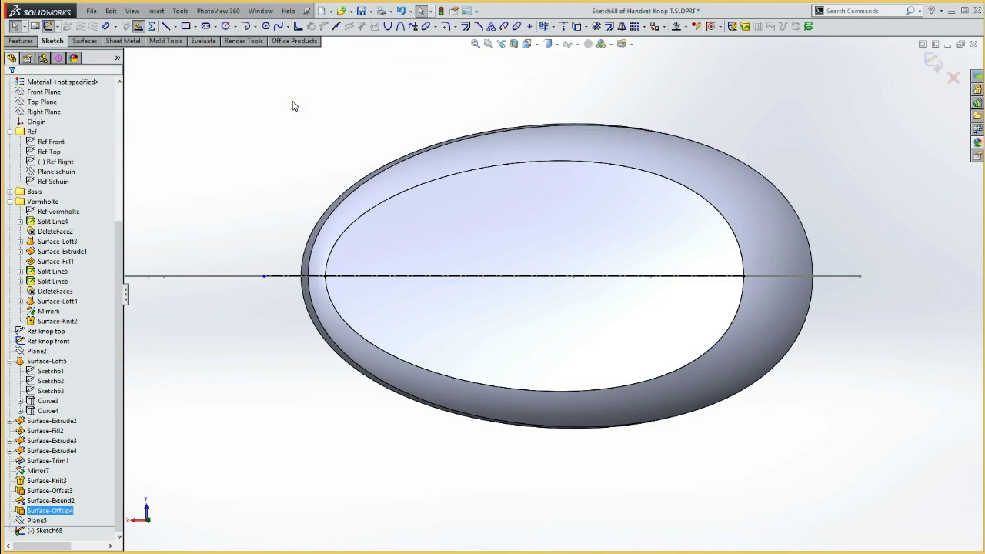
Draw three vertical construction lines off the centreline and begin dimensioning the rightmost one
key(l)
click(704, 274)
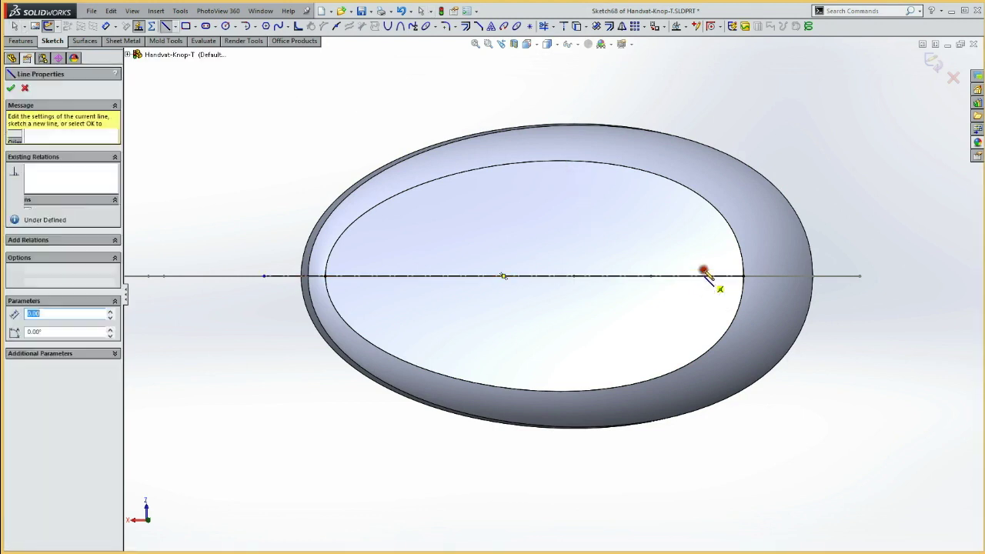
click(704, 94)
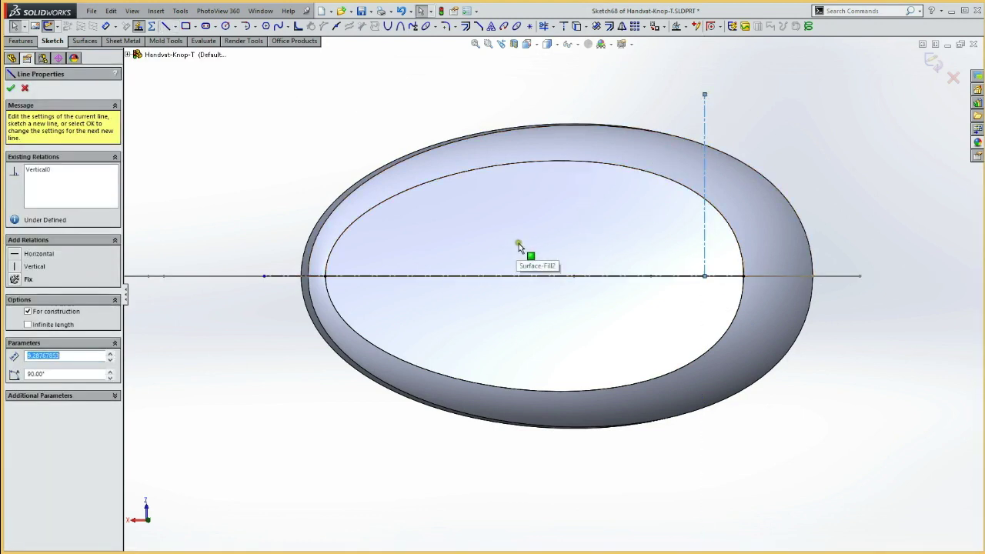
click(556, 275)
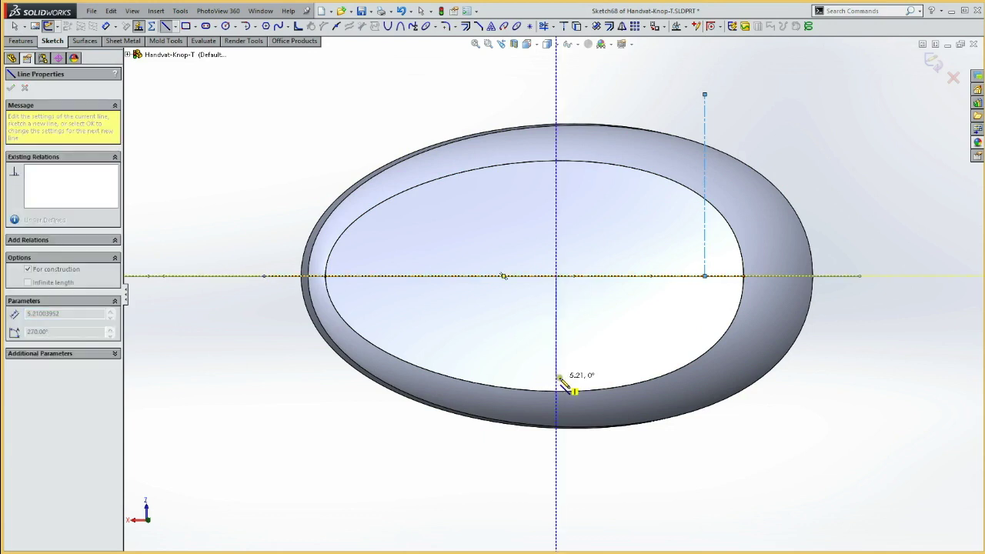
double_click(556, 376)
click(446, 278)
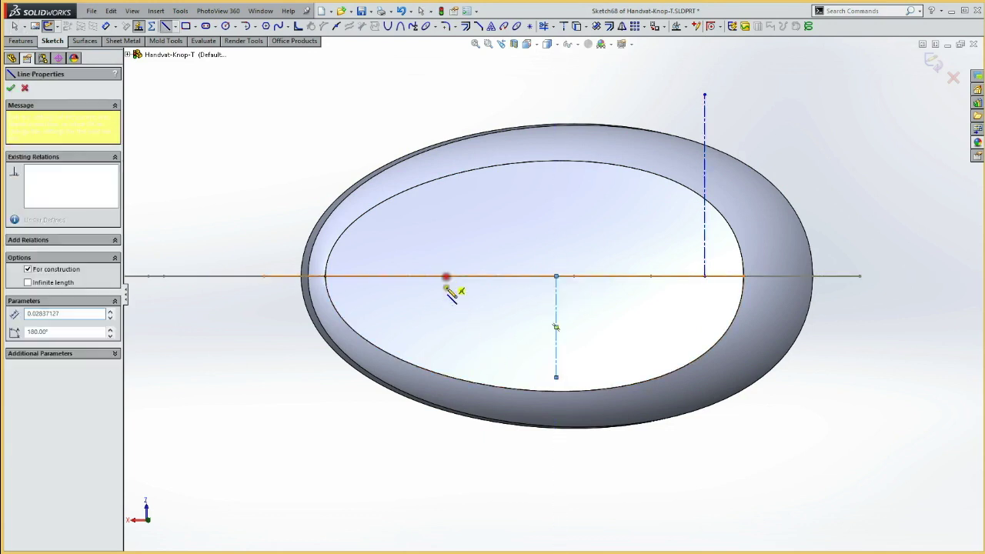
double_click(445, 355)
key(Escape)
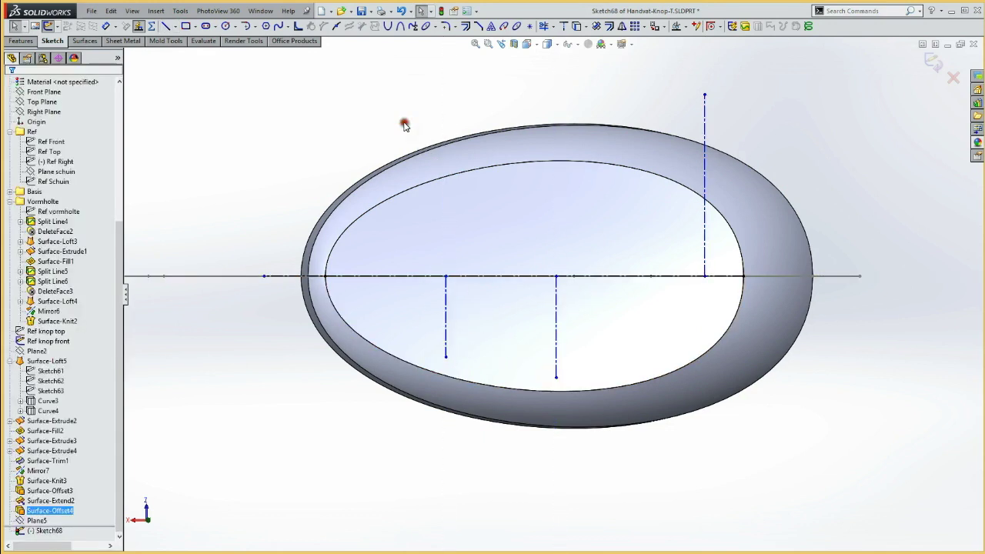
key(d)
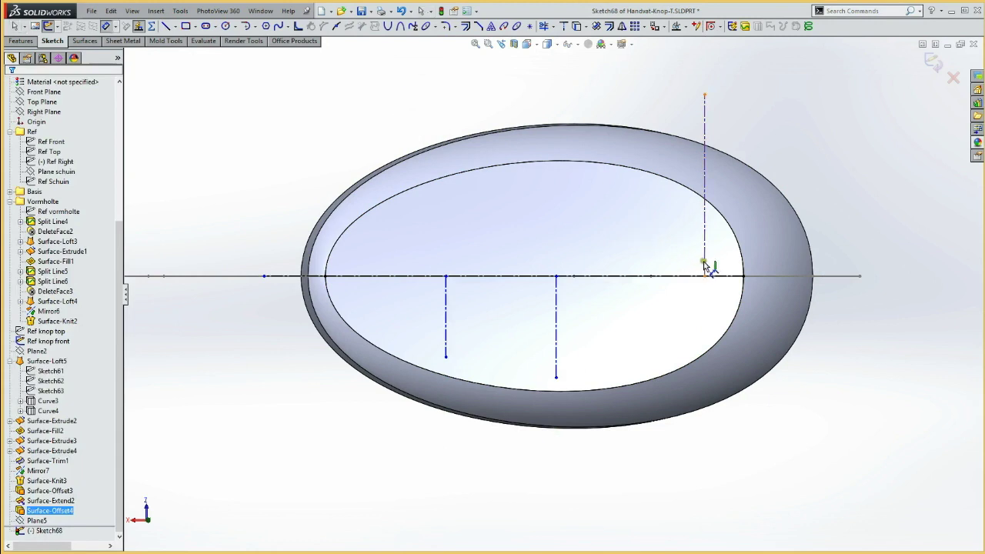
click(704, 263)
click(743, 276)
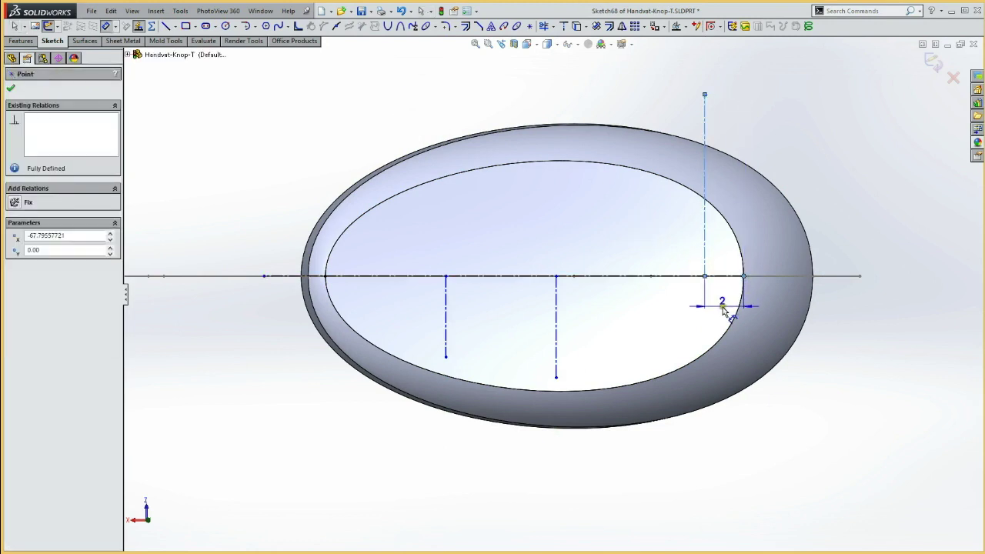
Dimension the right vertical line 2.50 from the oval's end and the outer verticals 15 apart
click(724, 308)
text(2.5)
key(Return)
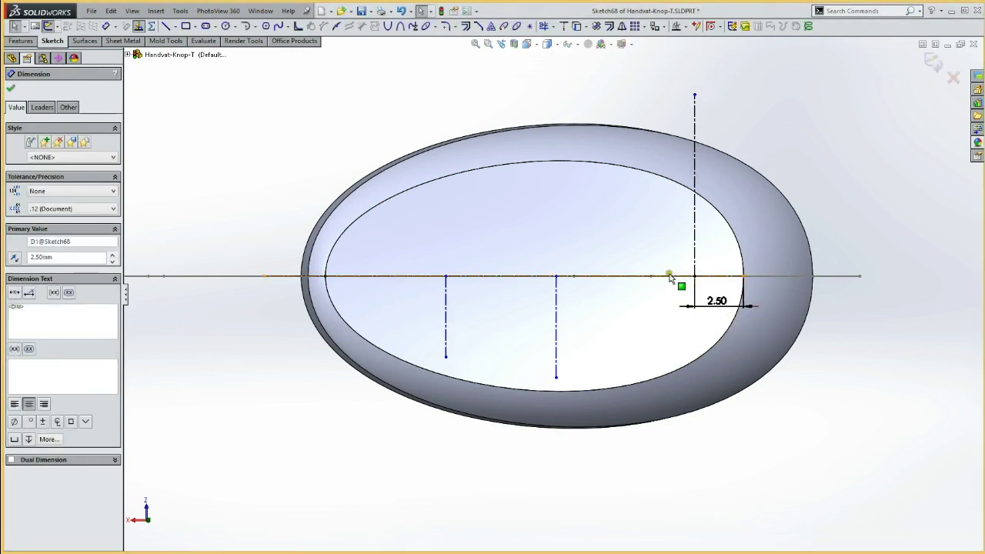
key(Escape)
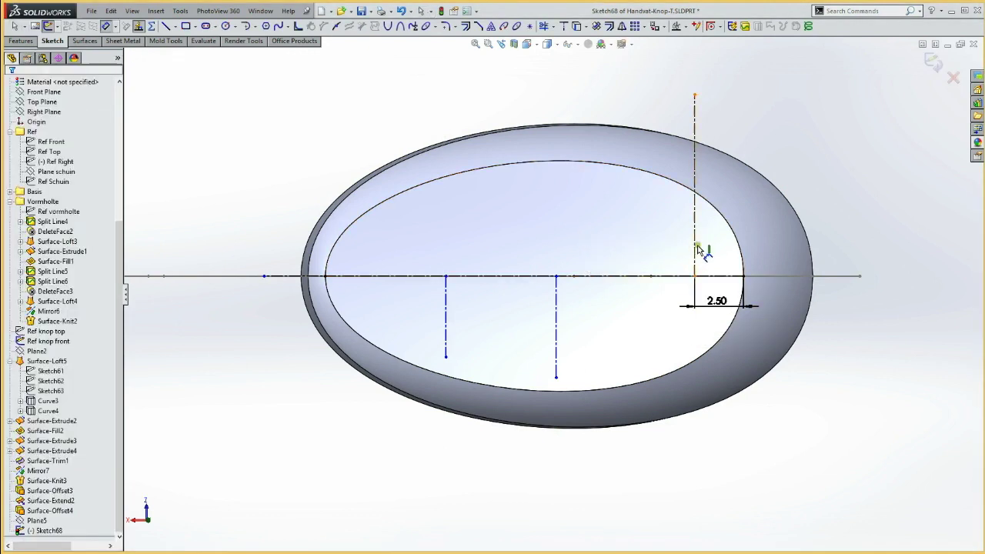
drag(696, 248, 448, 329)
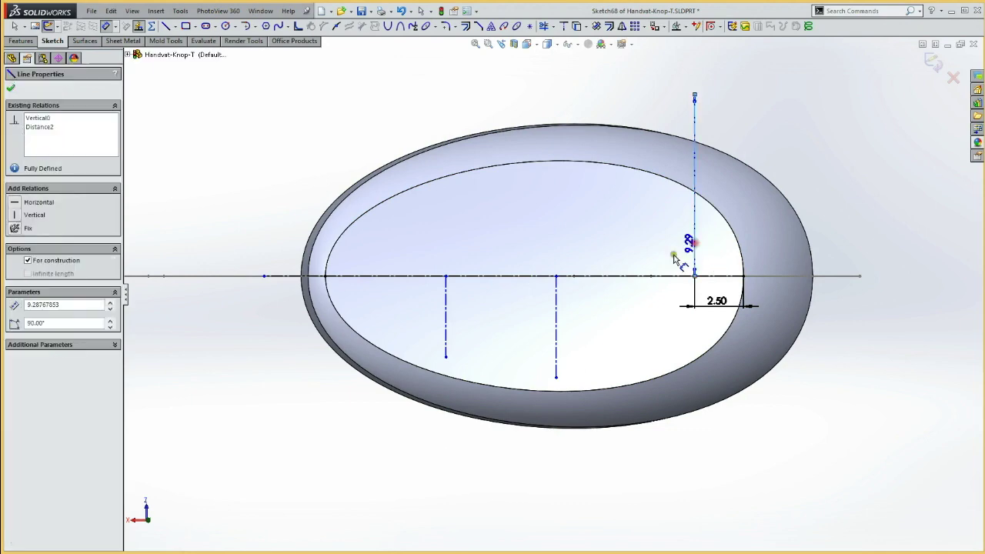
click(447, 329)
click(567, 207)
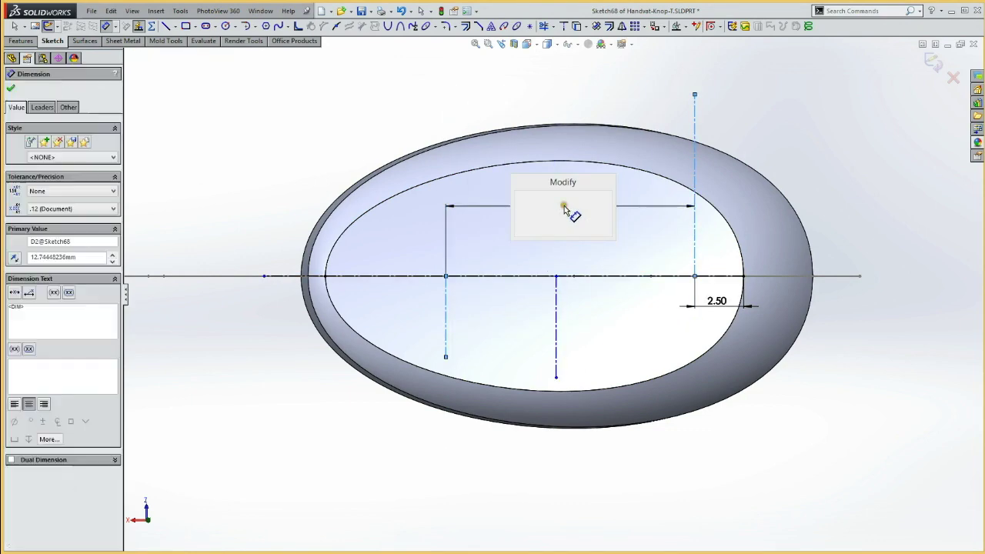
text(15)
key(Return)
key(Escape)
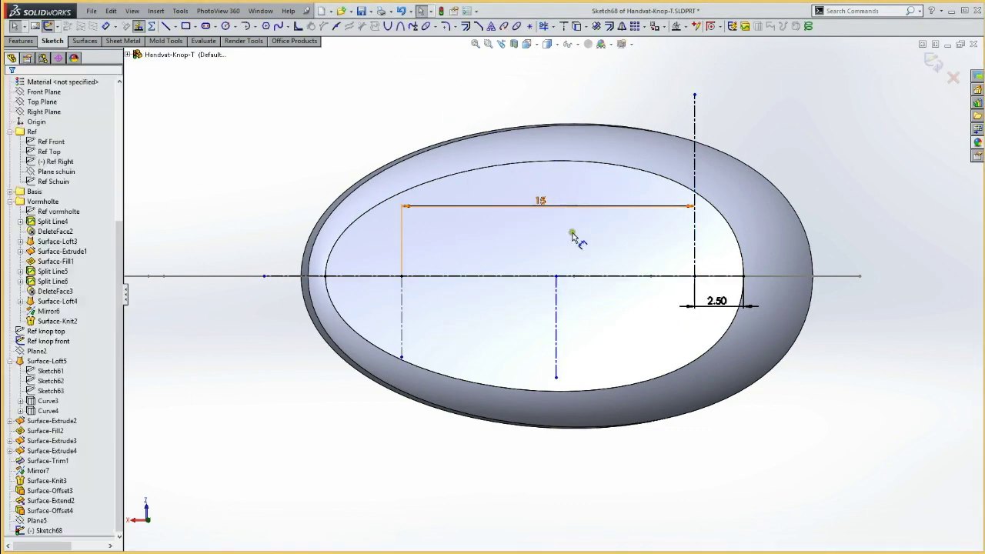
Set the spacing between the middle and right vertical lines to 5
click(557, 337)
click(695, 240)
click(638, 246)
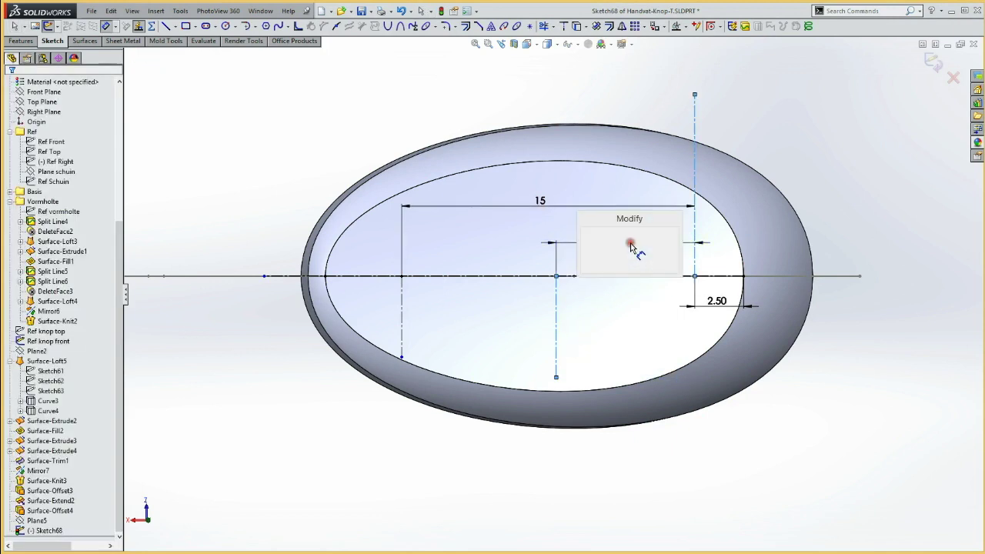
text(5)
key(Return)
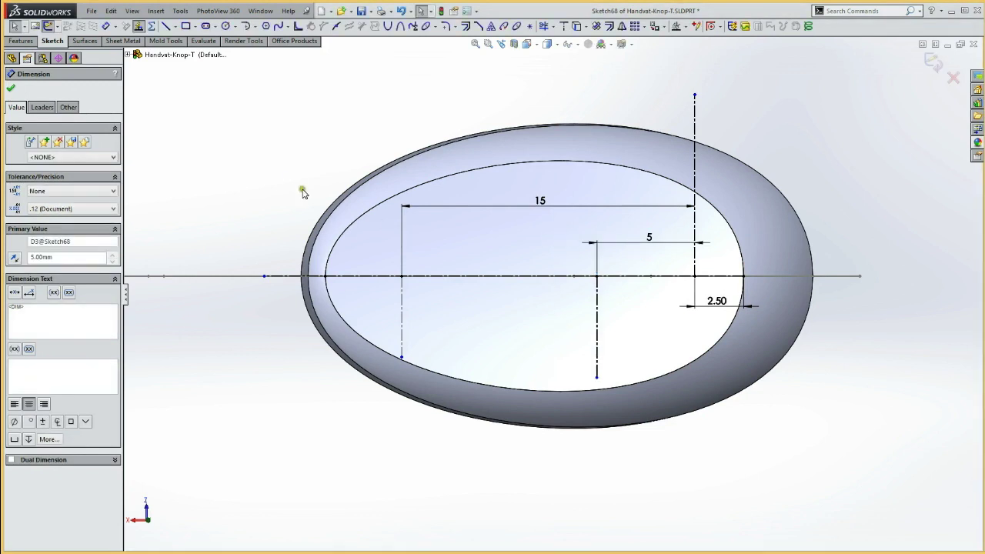
key(Escape)
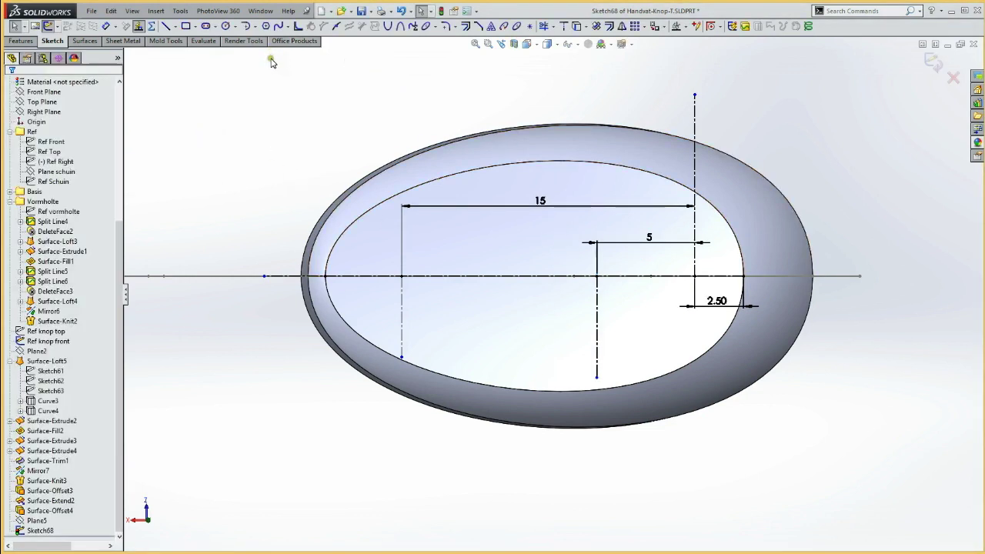
Draw a horizontal line between the middle and left verticals, 1 mm from the centreline
key(l)
click(598, 313)
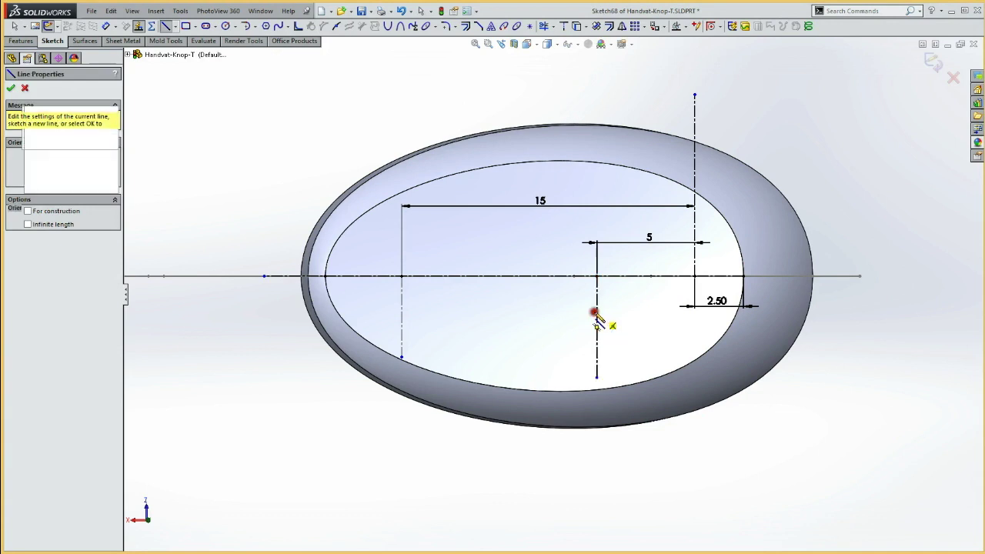
click(403, 312)
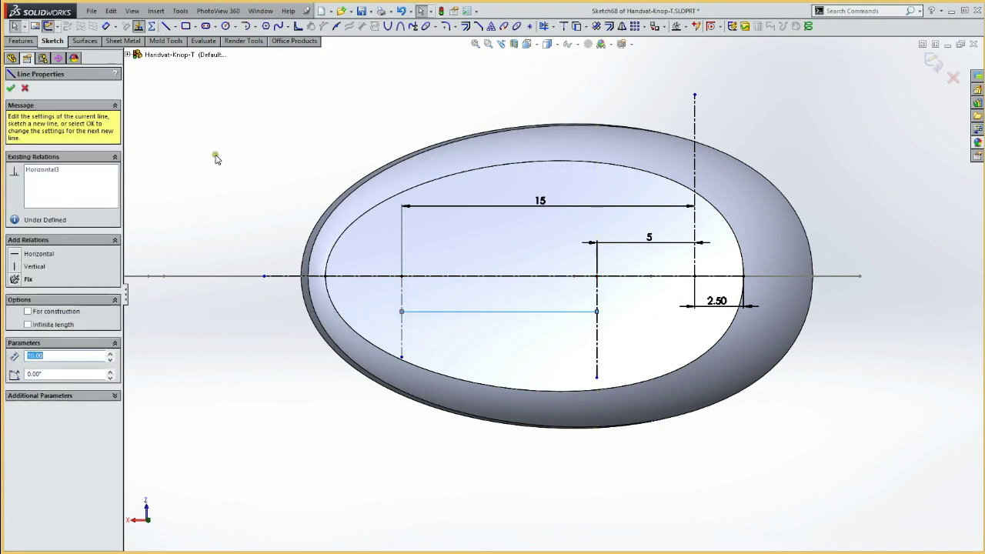
key(Escape)
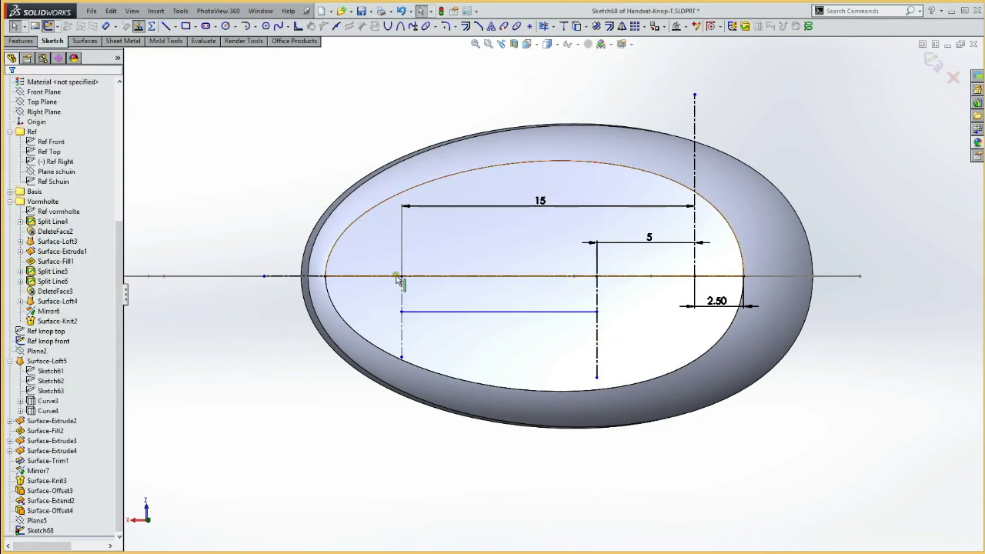
key(d)
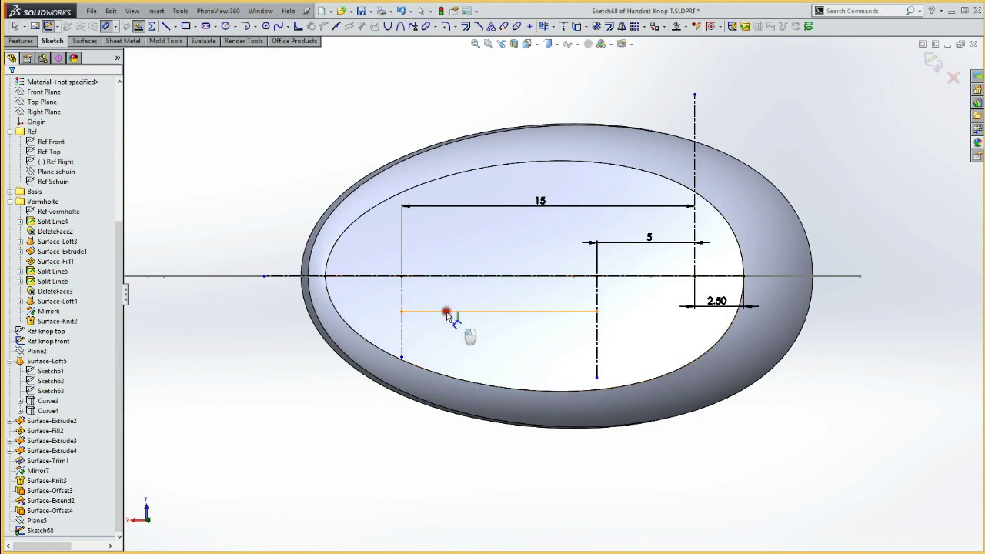
click(446, 312)
click(455, 277)
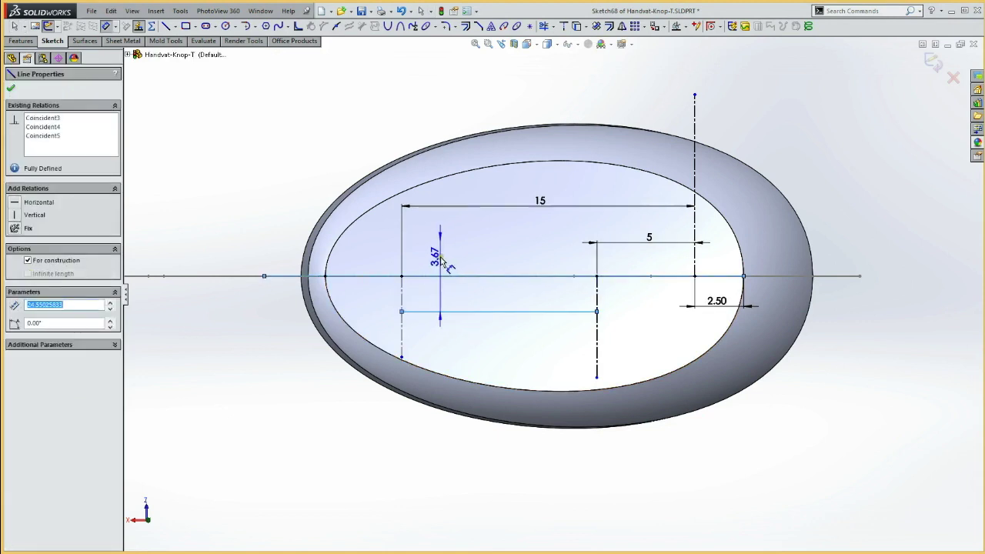
click(436, 259)
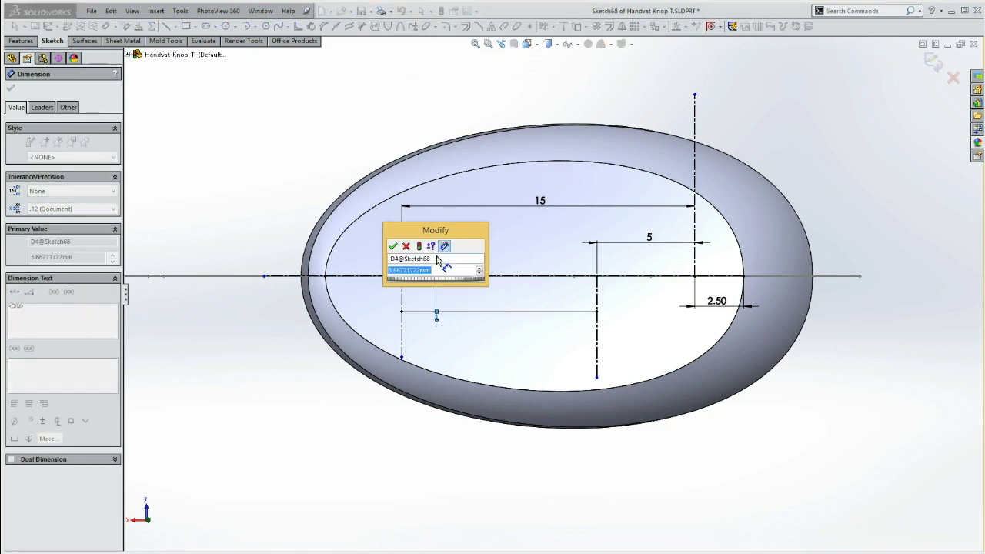
text(1)
key(Return)
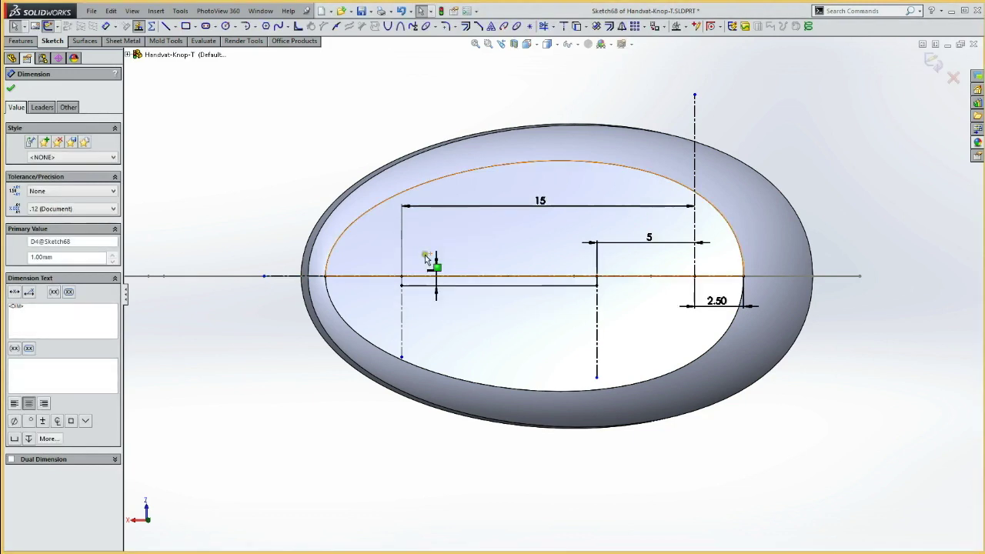
drag(433, 271, 424, 244)
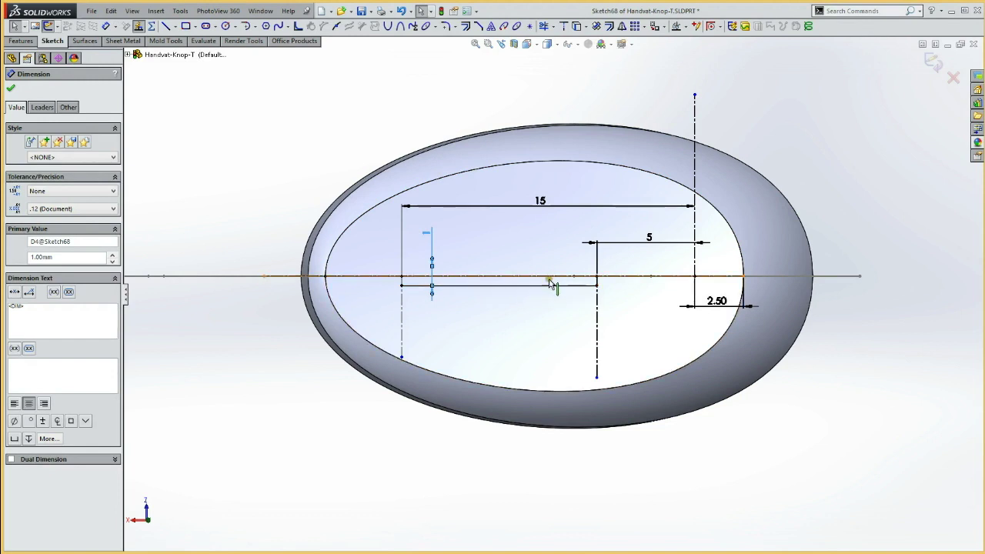
click(244, 160)
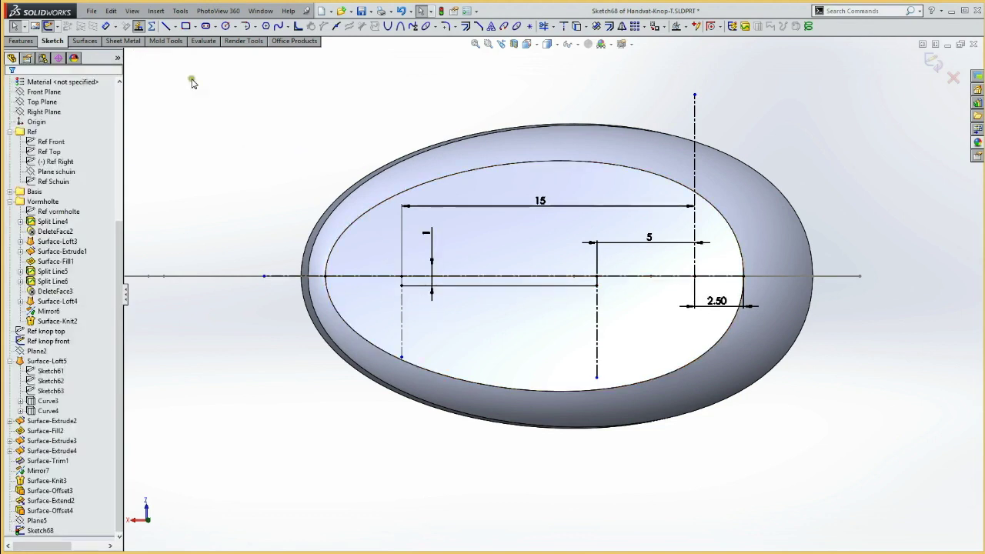
click(248, 26)
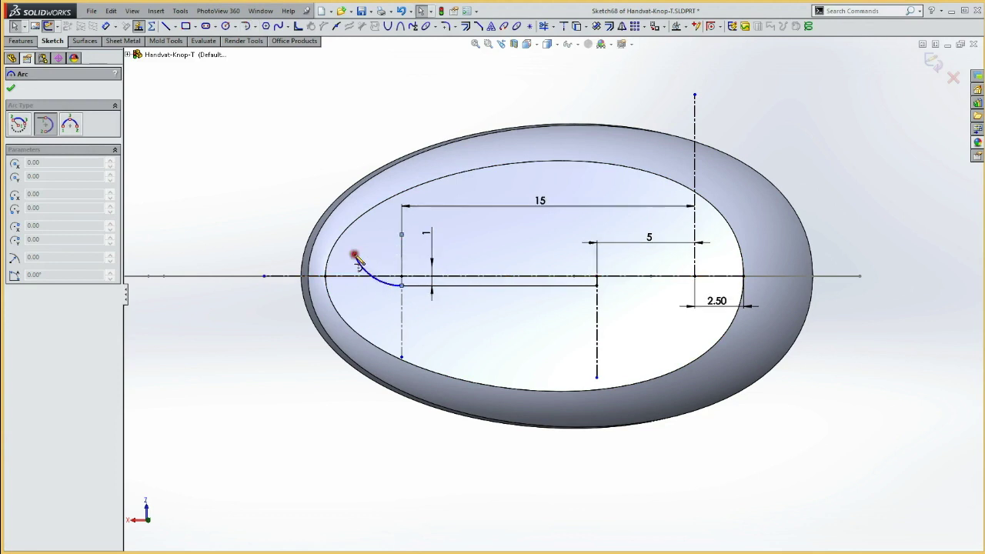
Attach both endpoints of the small left-end arc to the horizontal centreline with Coincident relations
key(Escape)
click(354, 255)
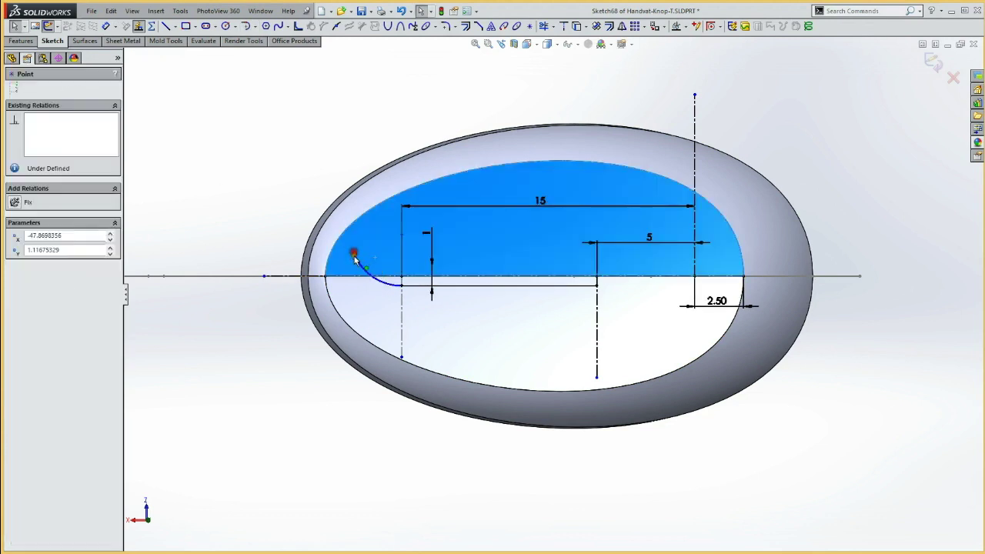
click(356, 275)
ctrl+click(354, 255)
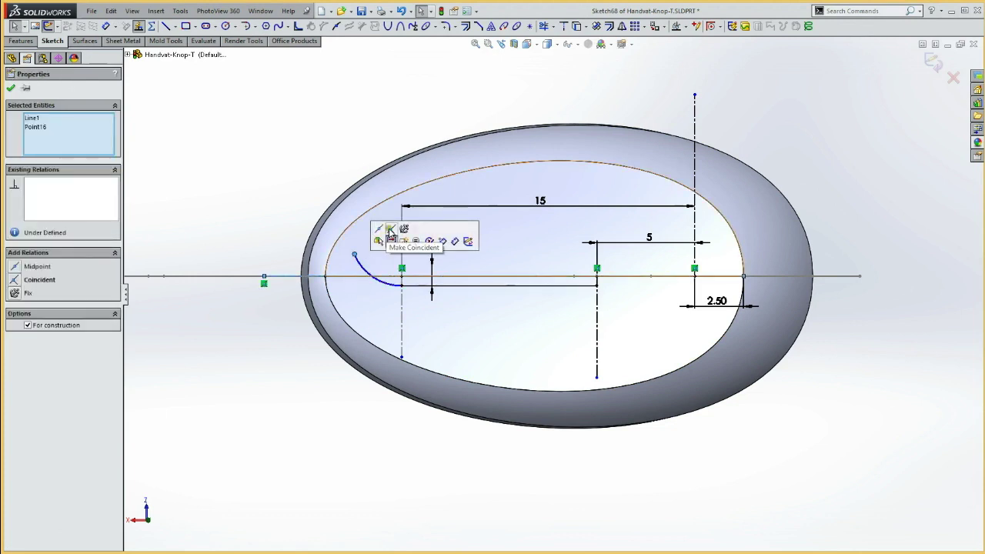
click(390, 231)
click(385, 258)
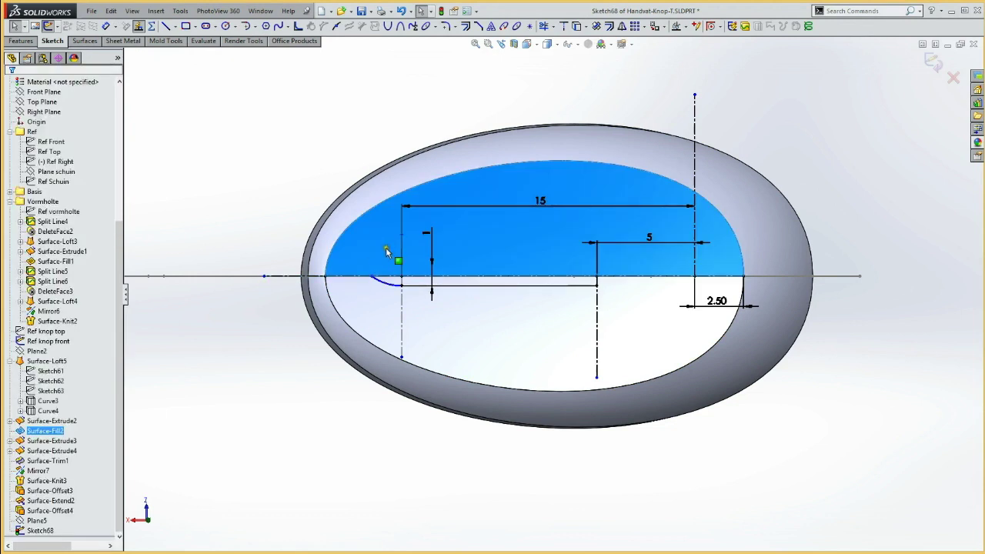
click(387, 283)
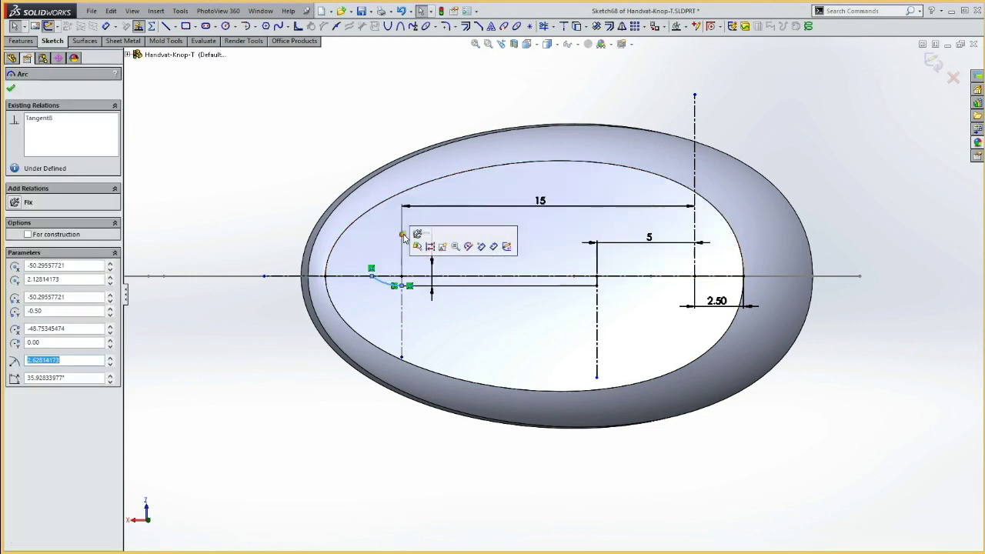
click(402, 234)
click(455, 276)
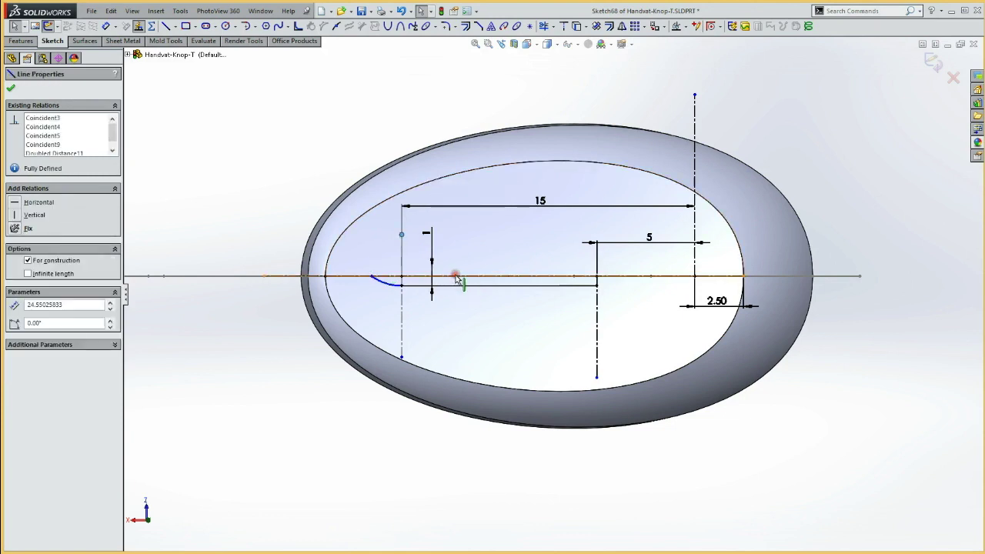
ctrl+click(455, 277)
click(511, 244)
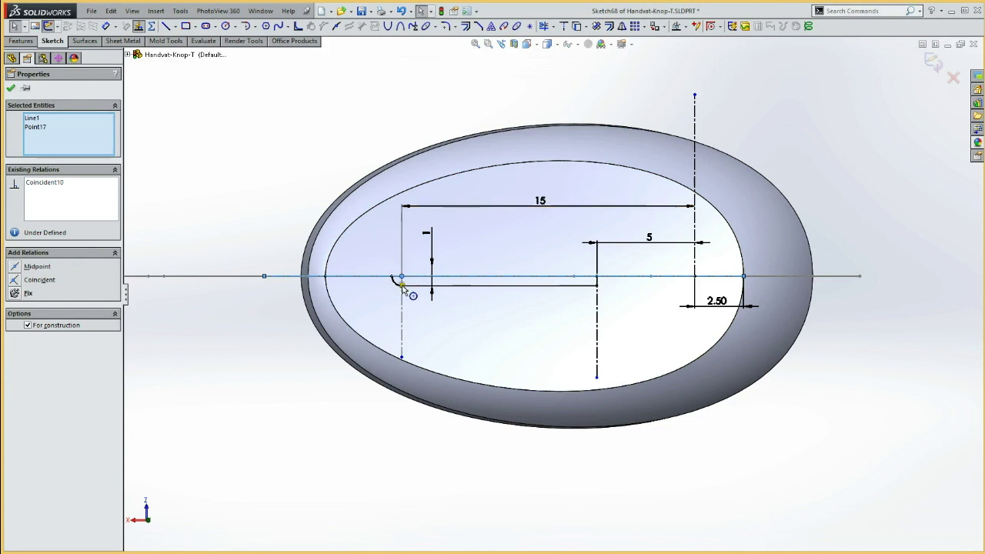
click(278, 191)
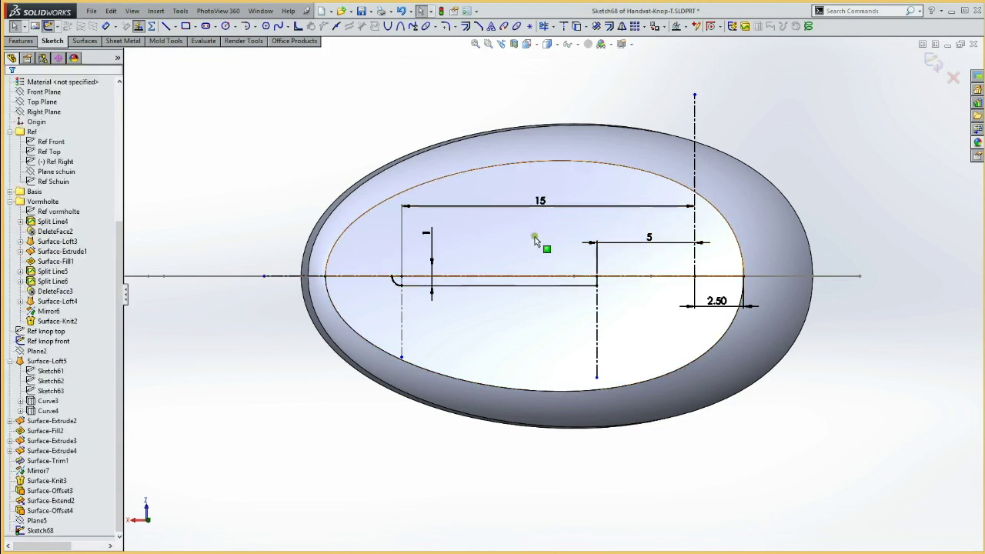
Draw a spline from the lower line's right end to the centreline at the right
key(t)
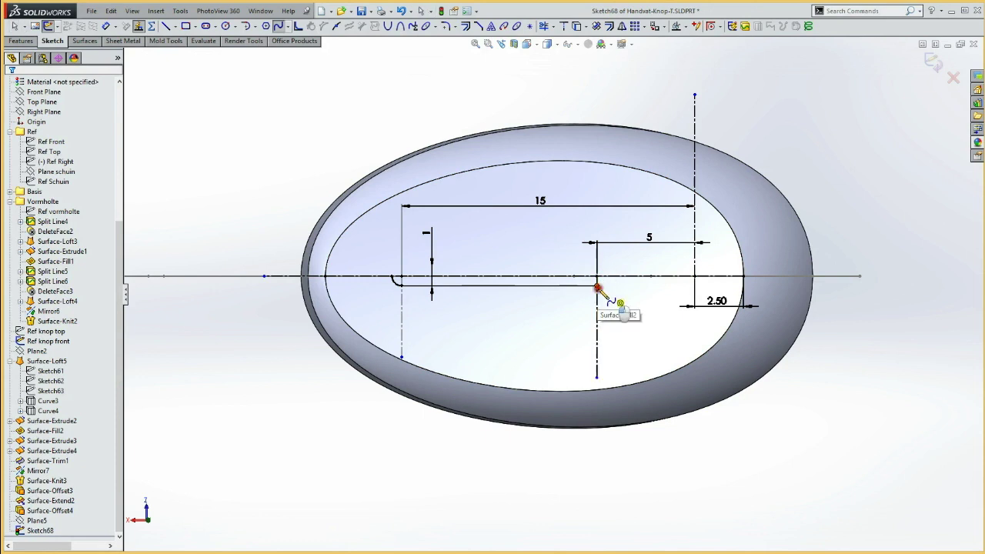
click(597, 287)
double_click(695, 277)
key(Escape)
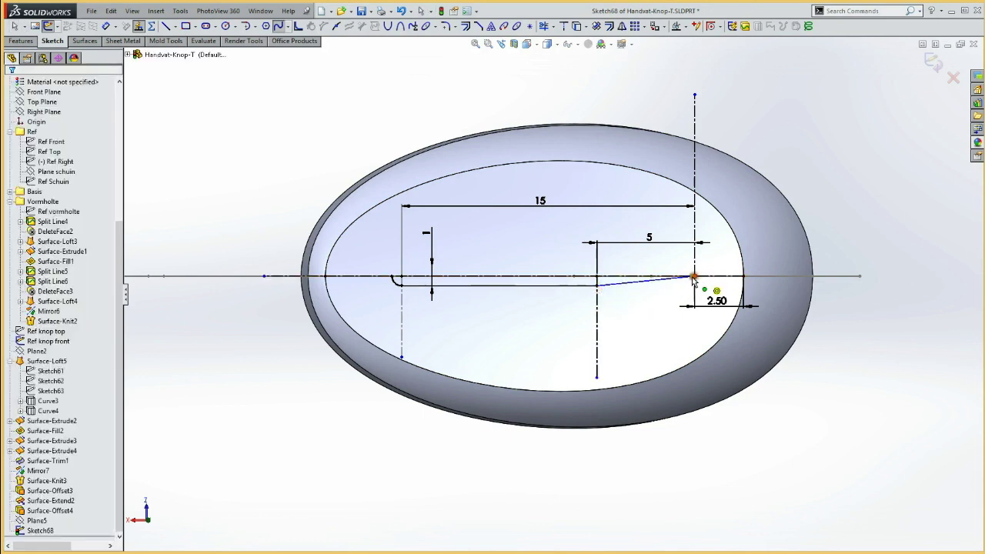
click(608, 286)
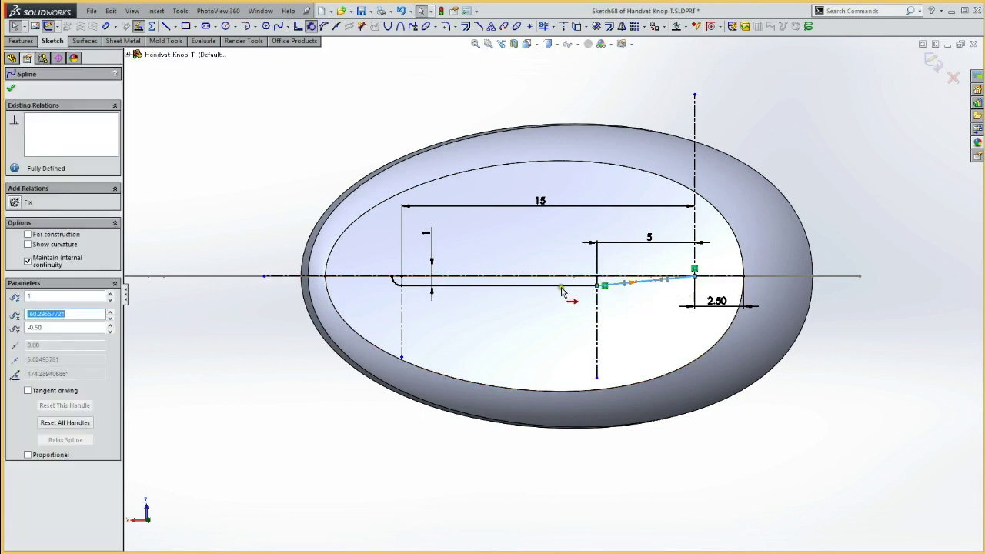
ctrl+click(585, 279)
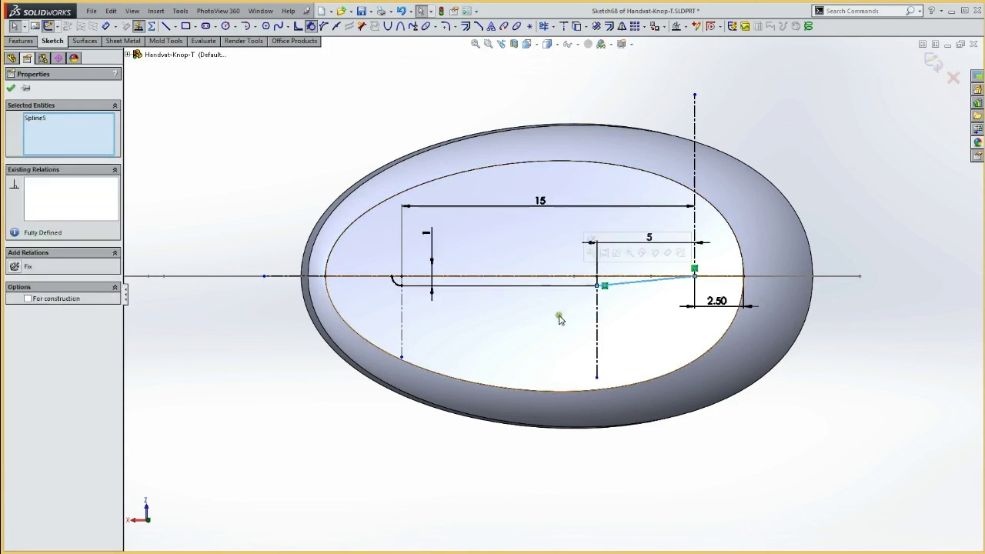
click(561, 304)
Make the spline tangent to the right vertical line and pull its end handle downward
click(574, 288)
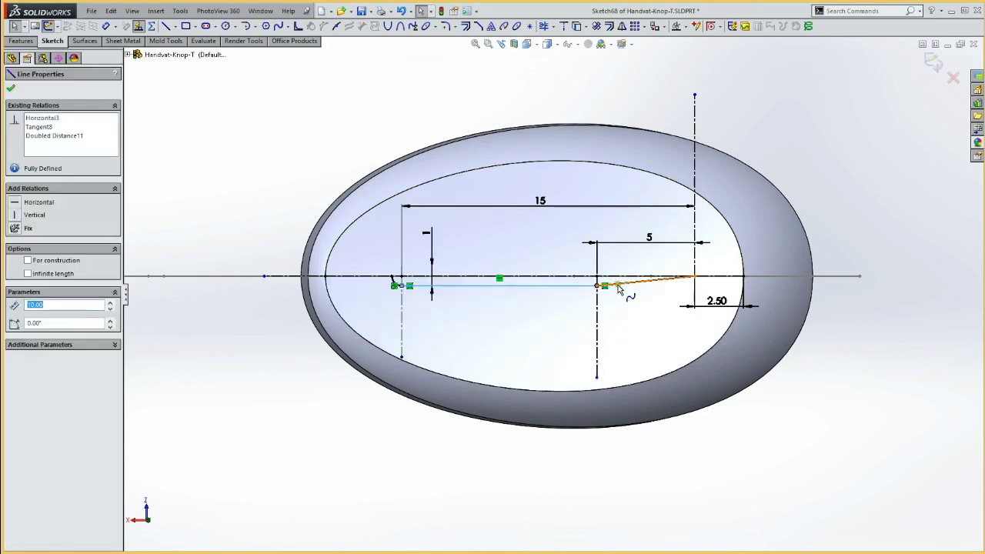
ctrl+click(619, 286)
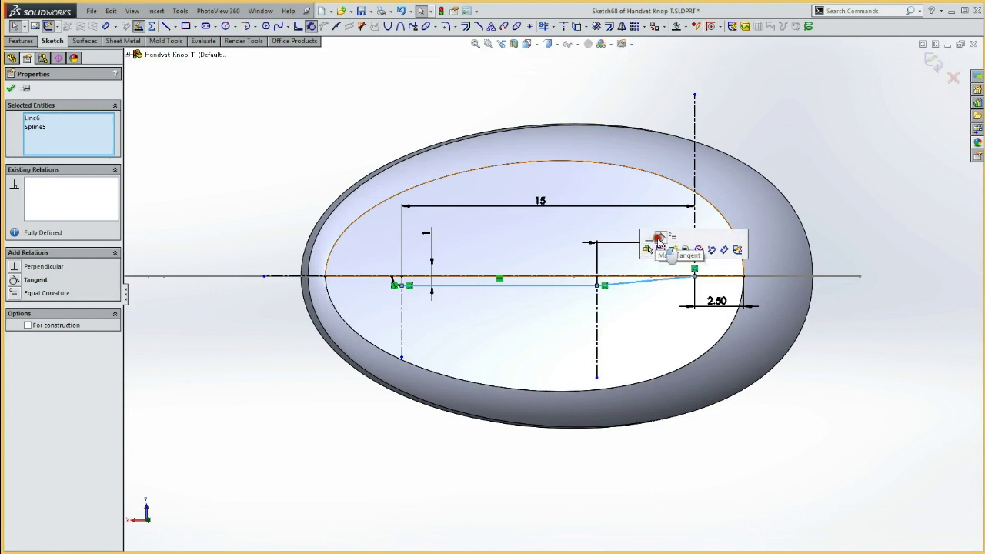
click(695, 227)
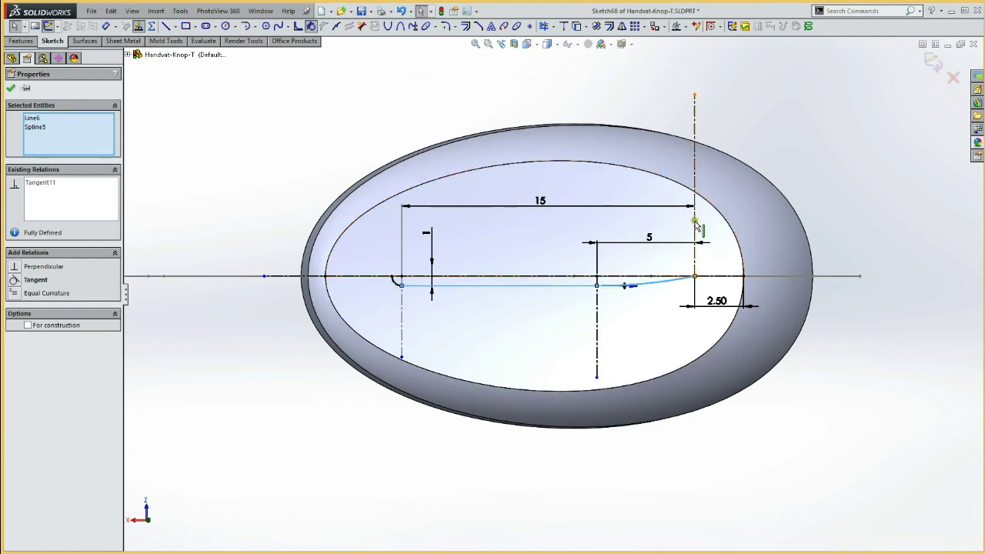
ctrl+click(663, 283)
click(702, 230)
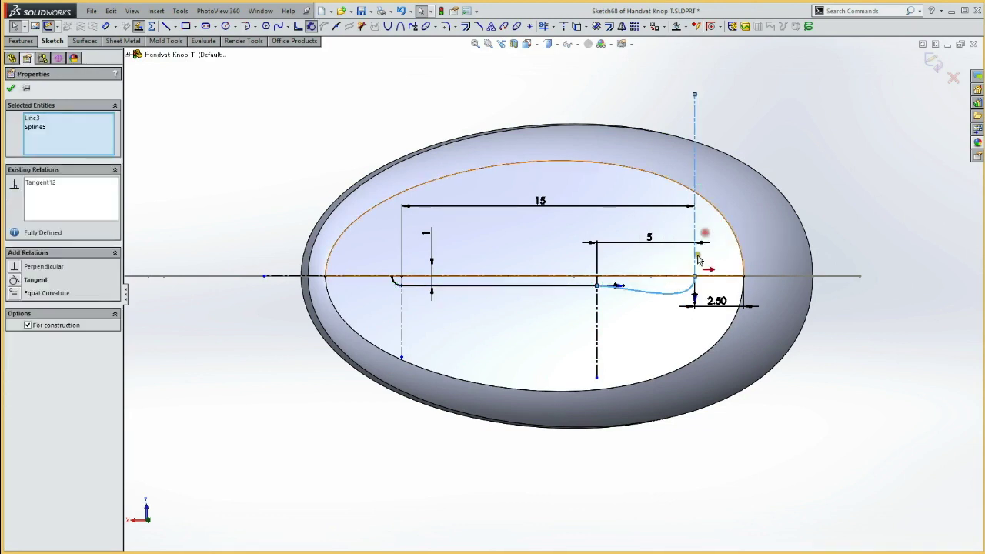
drag(695, 302, 695, 350)
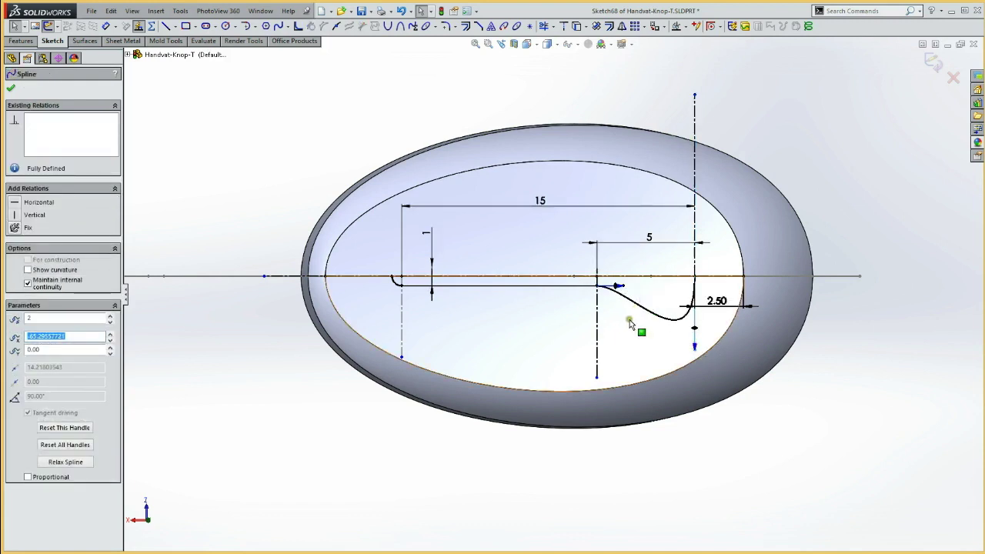
click(938, 394)
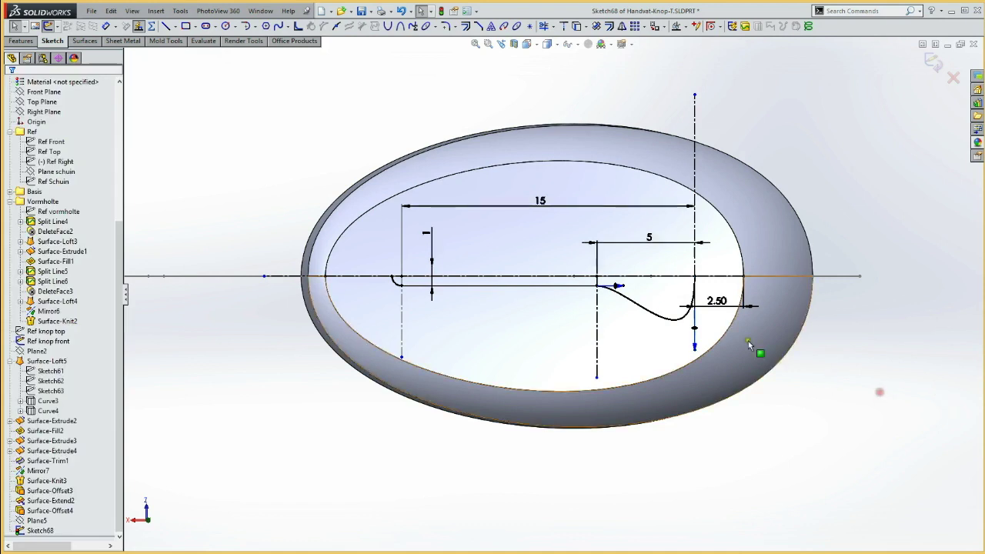
Insert an extra point partway along the spline
click(638, 308)
right_click(638, 307)
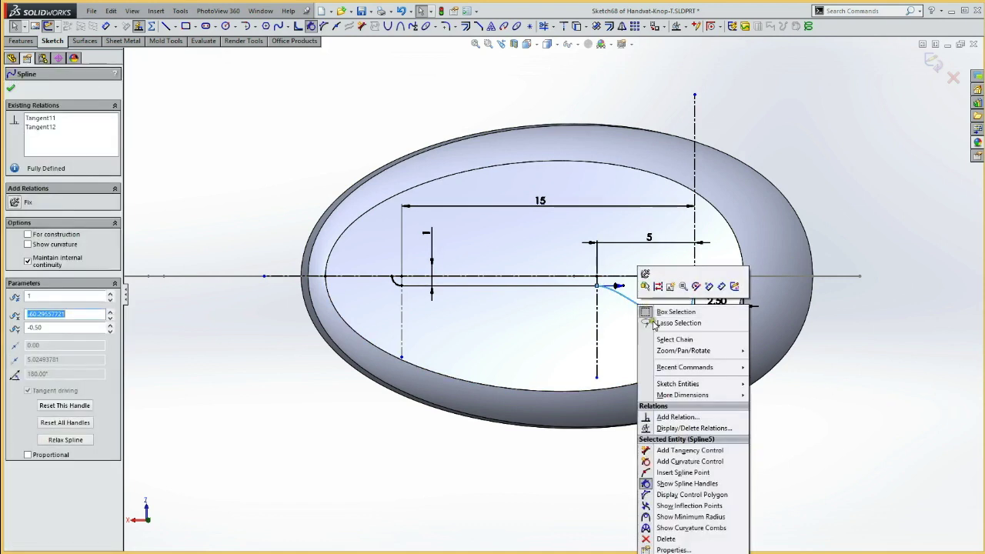
click(679, 472)
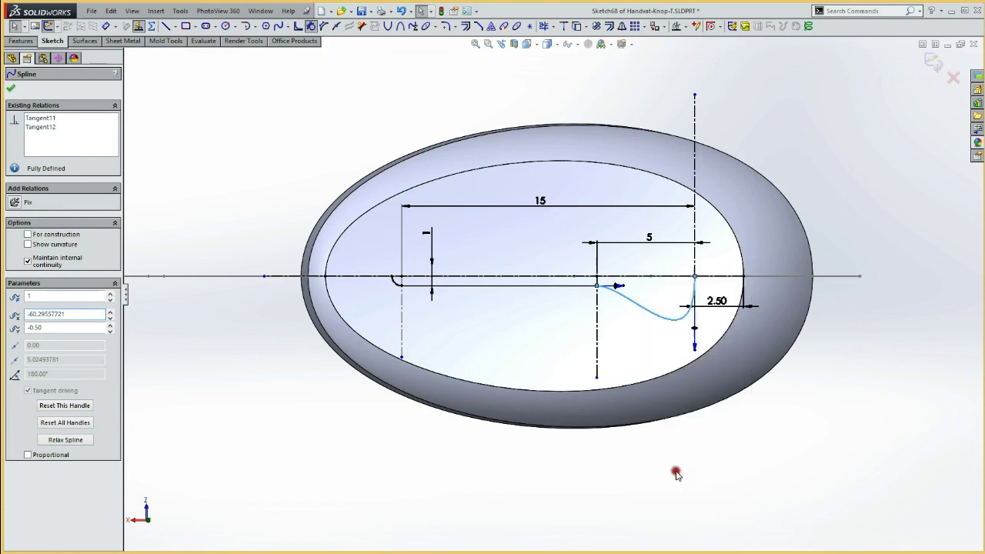
click(637, 305)
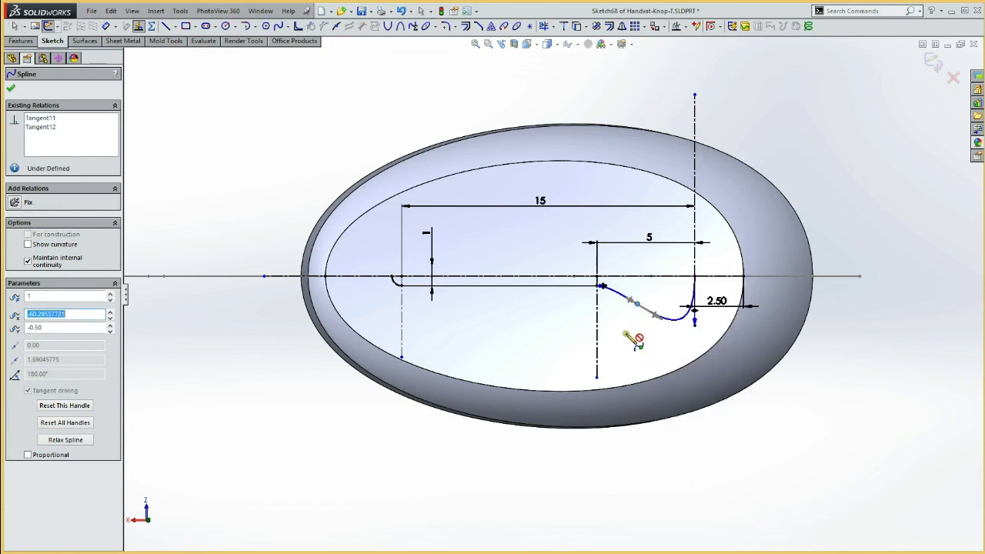
click(629, 340)
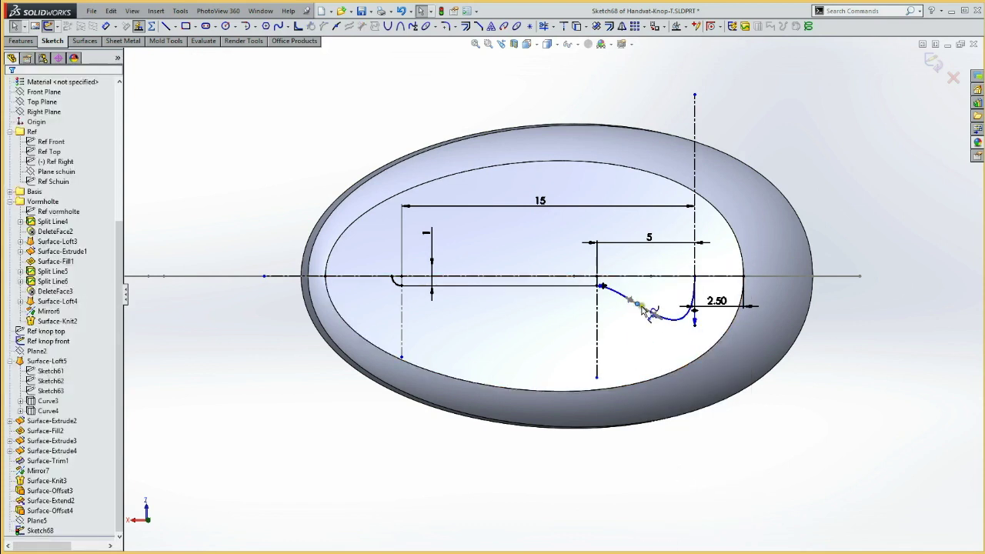
click(637, 304)
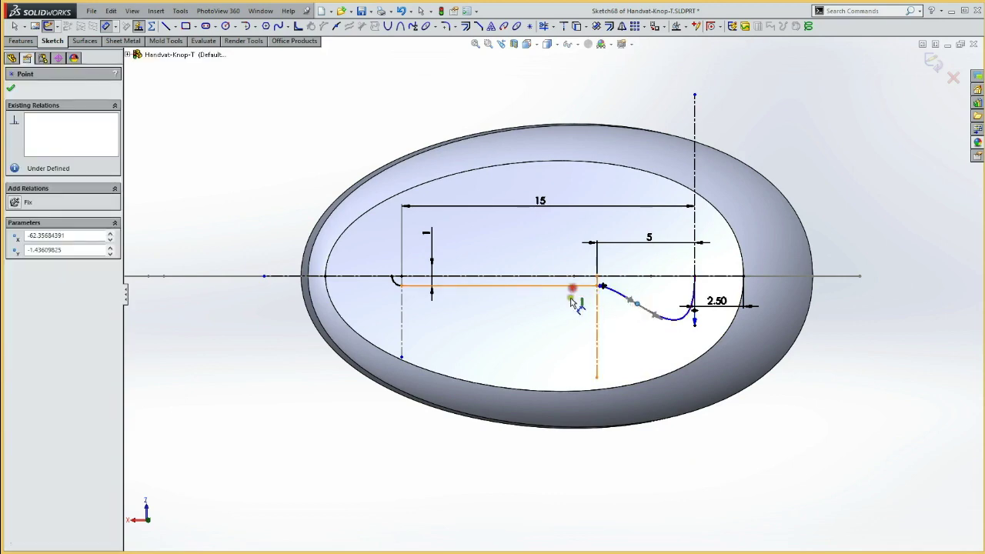
Dimension the spline point 0.40 from the slot line and 3 from the vertical line
click(570, 307)
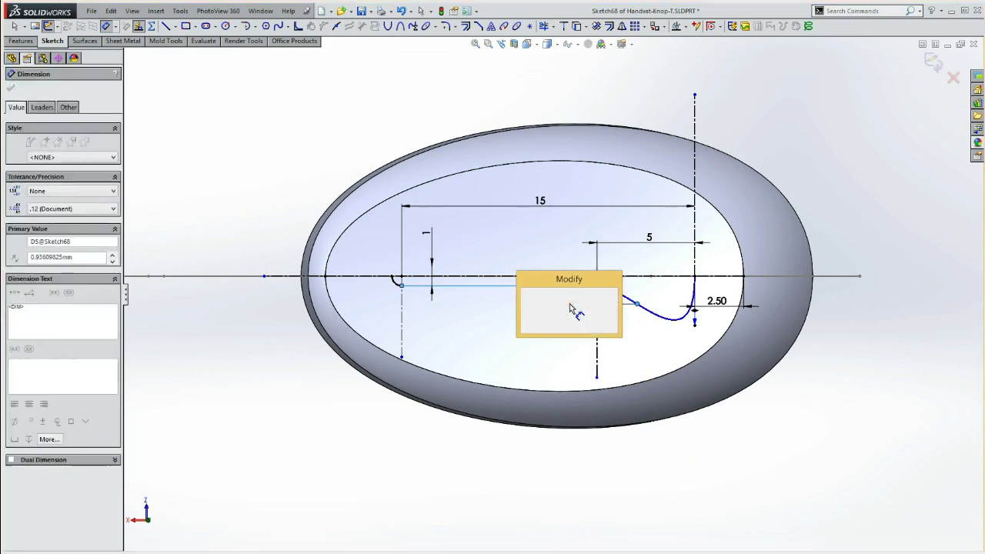
text(0.4)
key(Return)
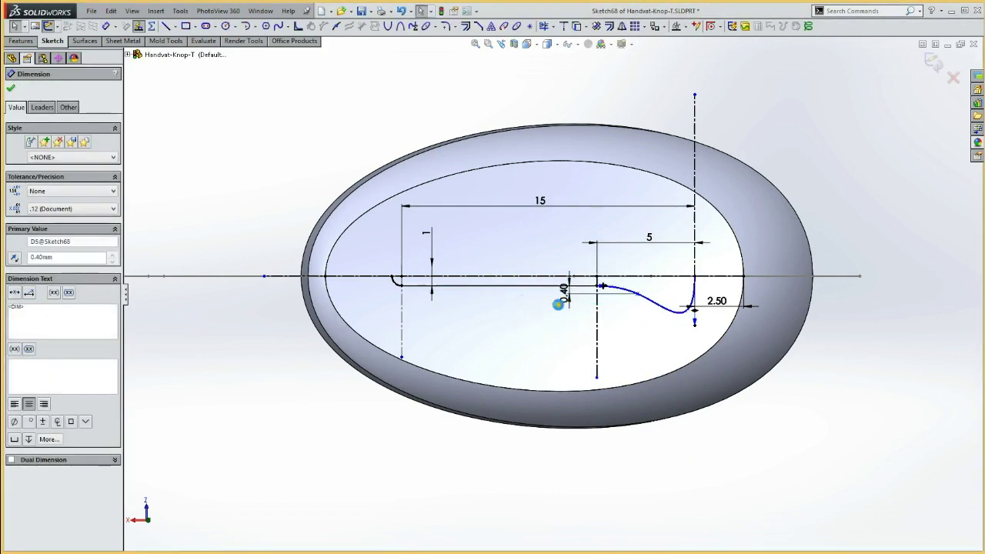
key(Escape)
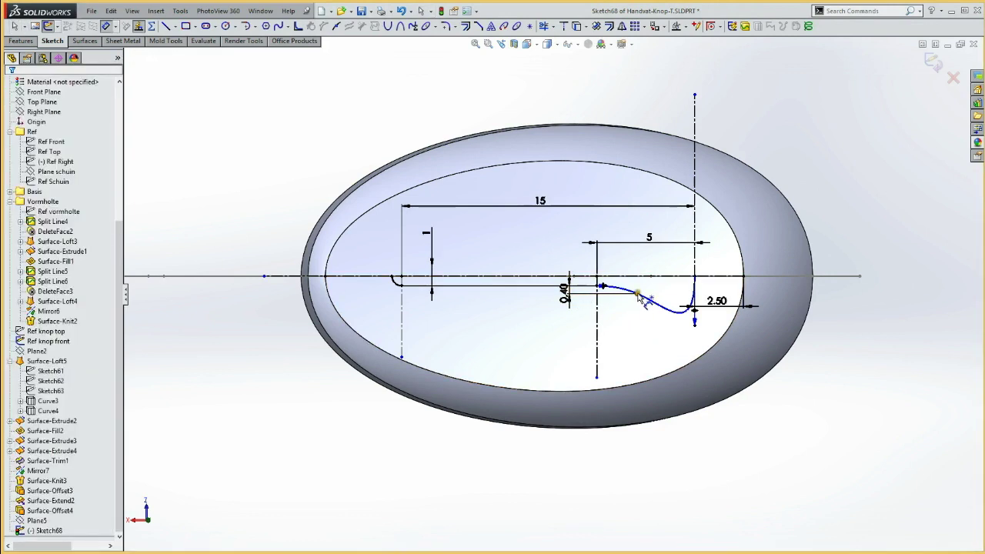
click(638, 294)
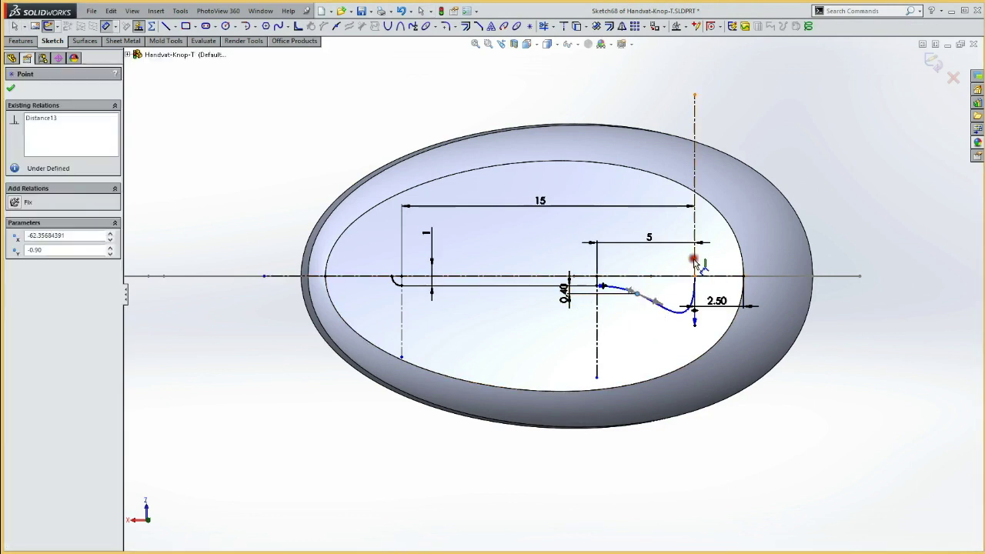
click(695, 262)
click(678, 267)
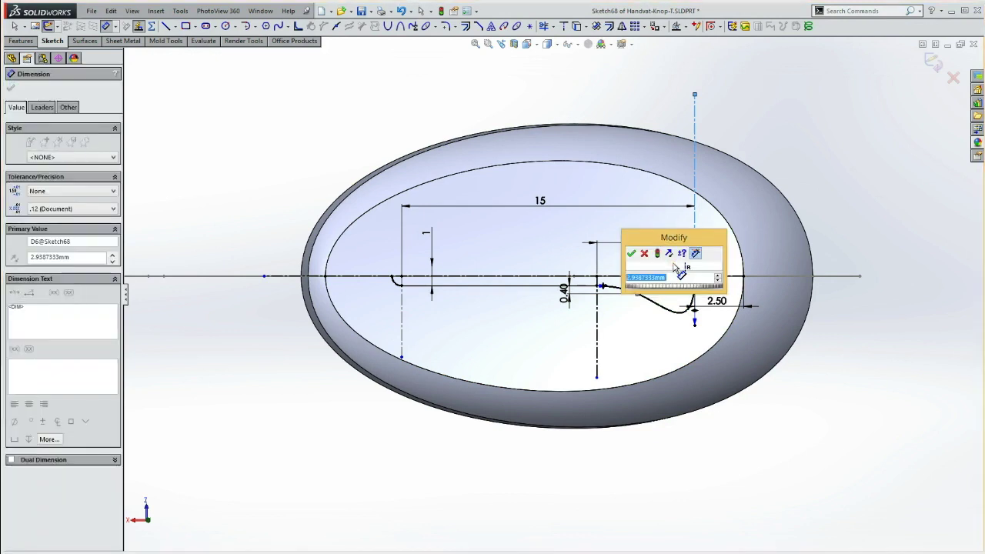
text(3)
key(Return)
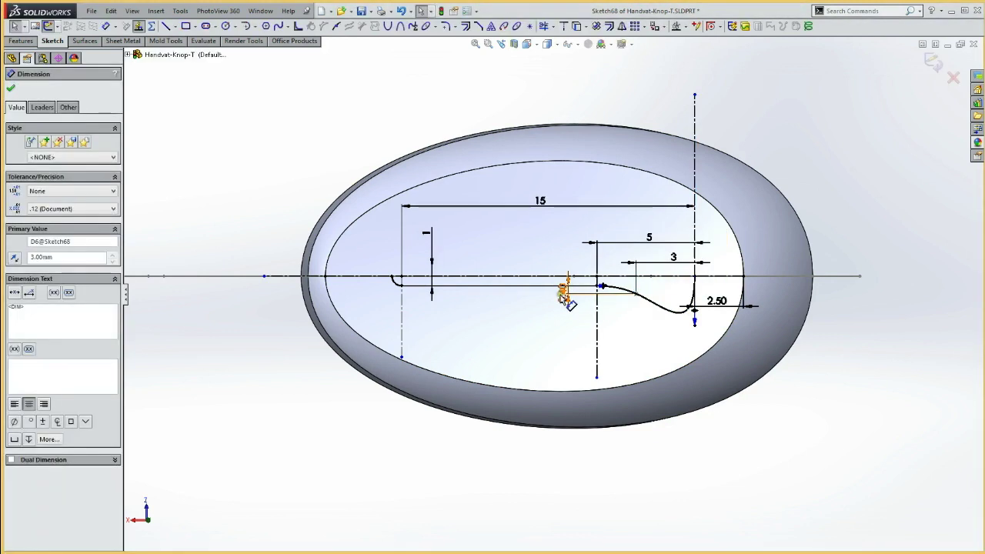
Mirror the spline, straight line and arc across the centerline to close the keyhole outline
click(666, 310)
ctrl+click(522, 289)
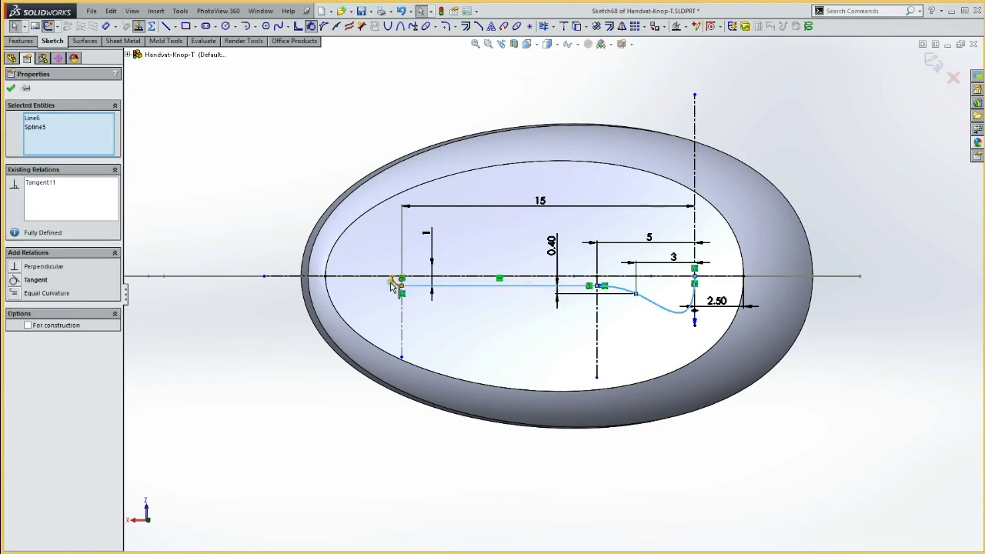
ctrl+click(395, 281)
ctrl+click(443, 276)
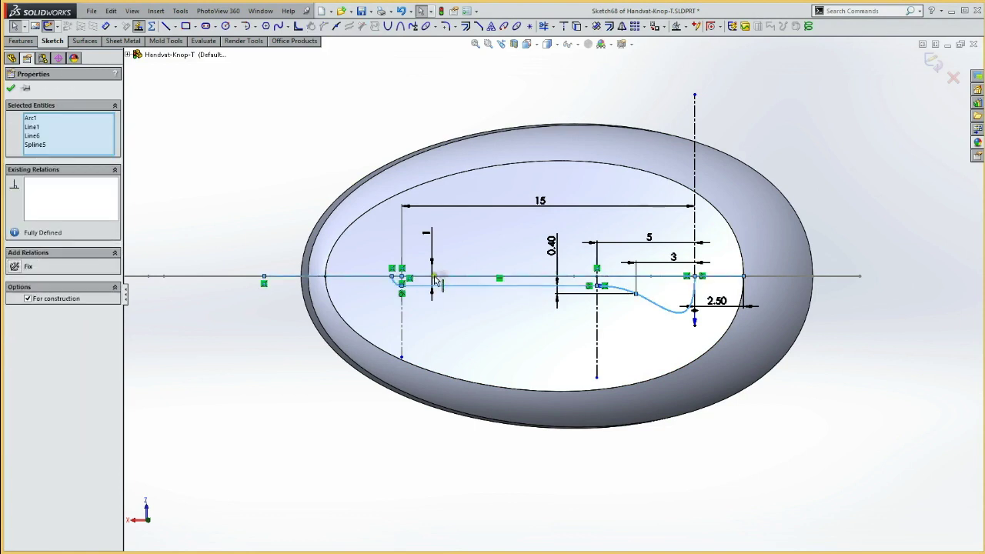
click(624, 27)
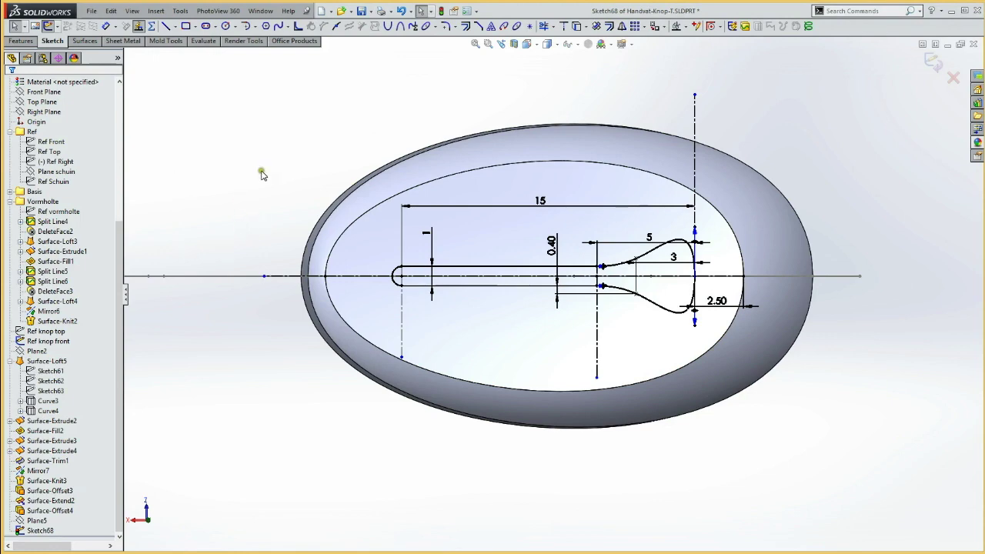
mouse_move(208, 244)
middle_down()
mouse_move(209, 134)
mouse_move(197, 160)
middle_up()
Extruded-cut the keyhole sketch in the reversed direction, Up To Surface Surface-Offset4
scroll(319, 312, up, 3)
scroll(334, 347, up, 2)
mouse_move(334, 347)
middle_down()
mouse_move(325, 308)
mouse_move(343, 244)
mouse_move(343, 255)
middle_up()
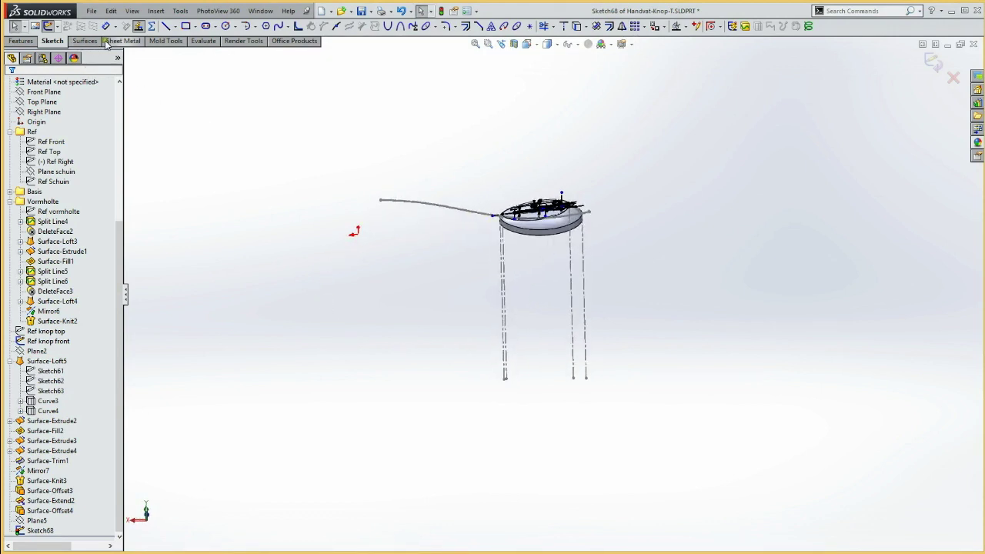
click(21, 41)
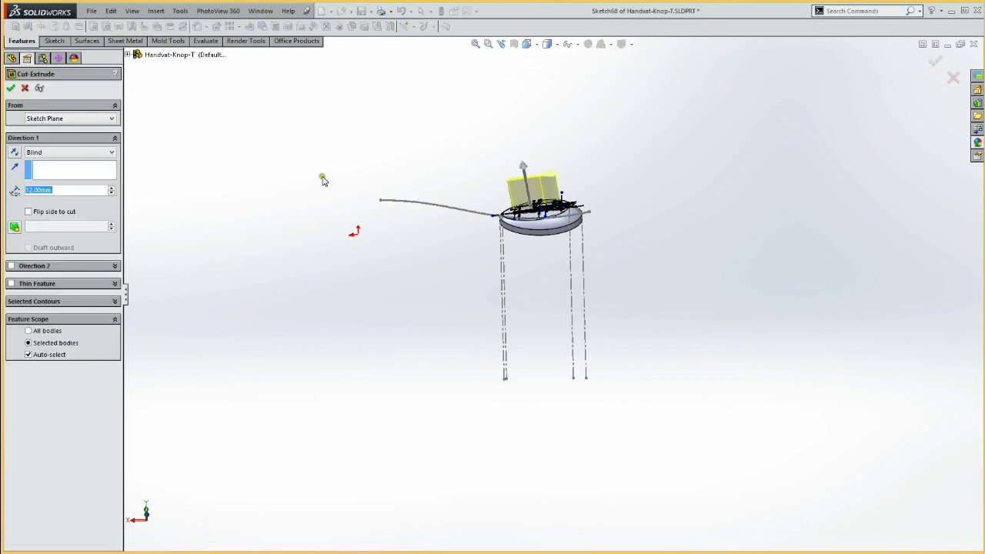
click(14, 153)
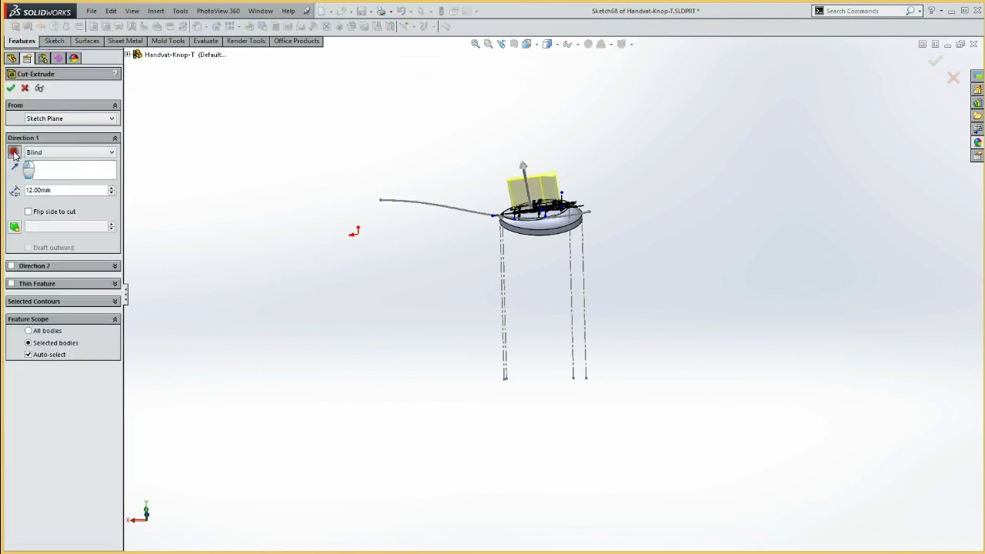
click(48, 154)
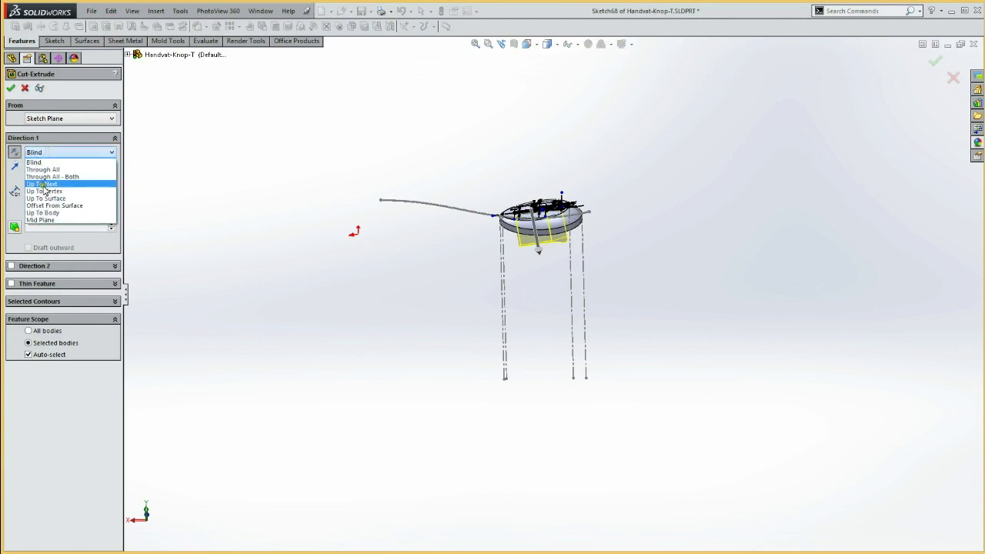
click(44, 199)
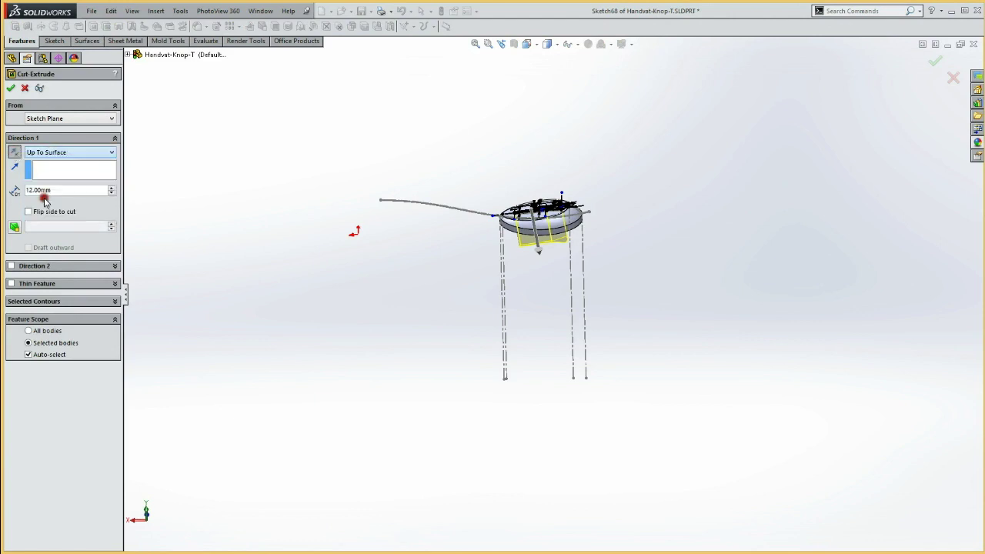
click(128, 56)
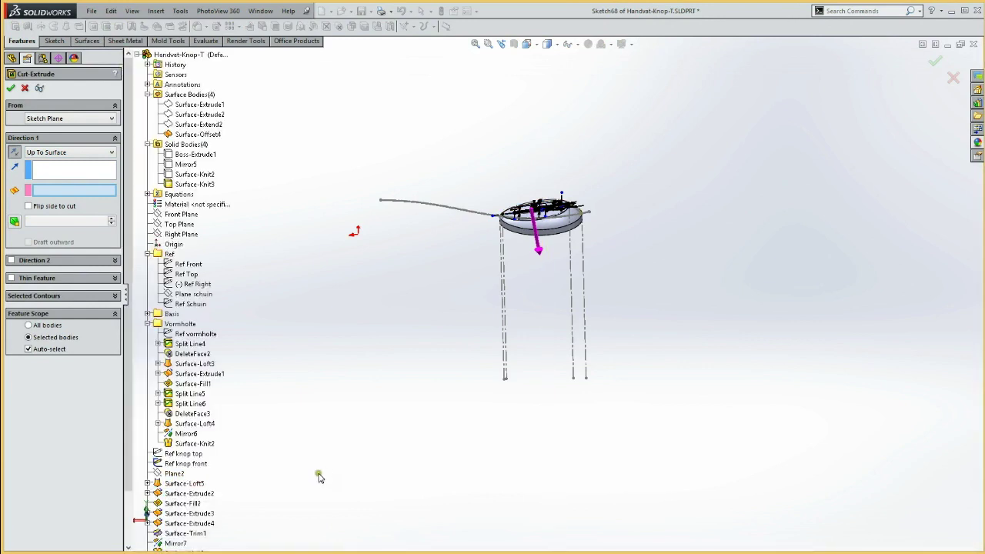
scroll(322, 477, down, 2)
scroll(130, 466, down, 2)
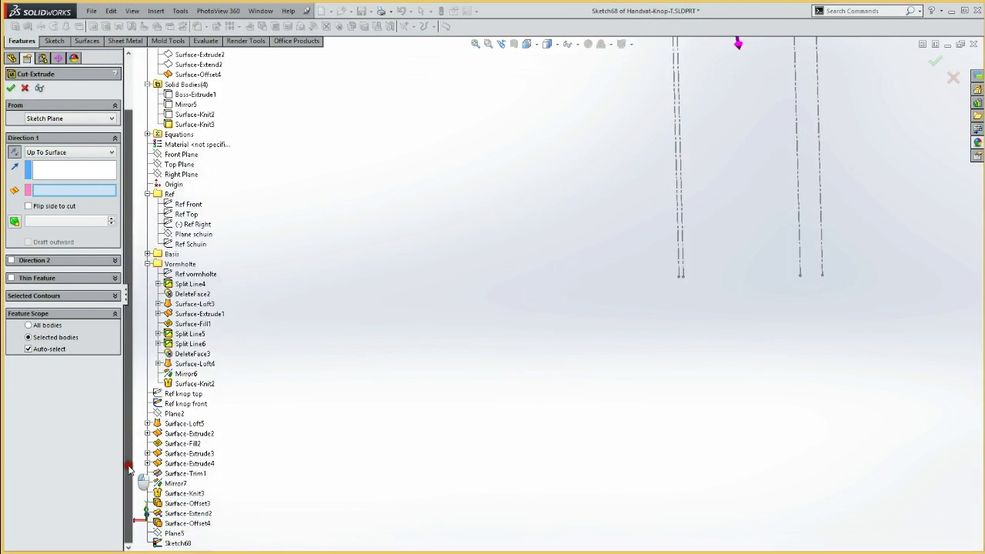
click(175, 524)
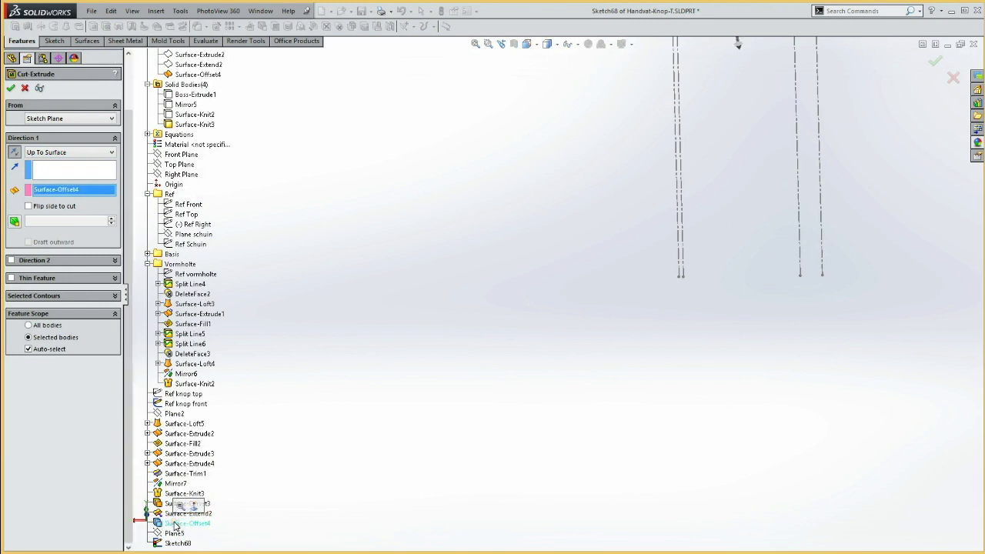
right_click(457, 407)
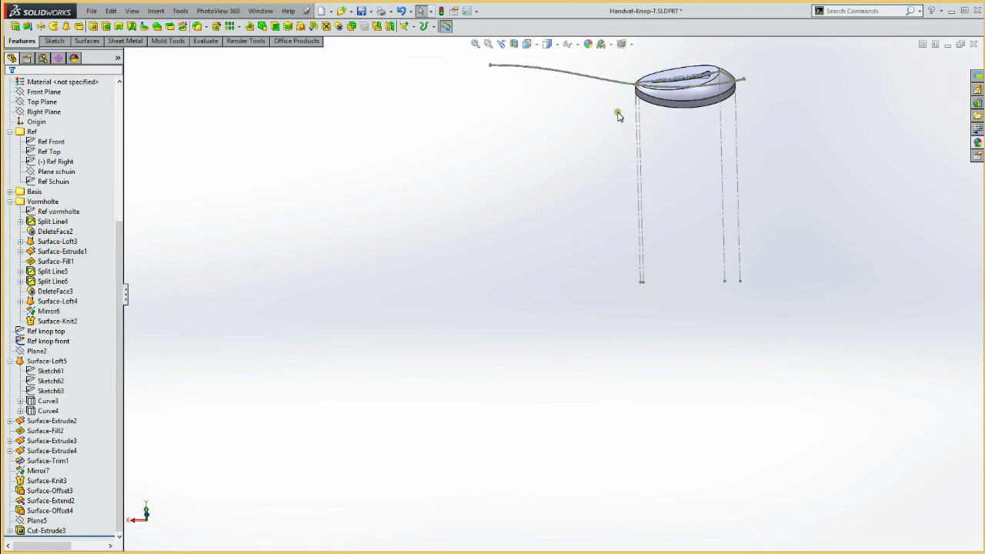
Select the keyhole slot's top rim edge on the knob and start a fillet on it
drag(598, 139, 762, 43)
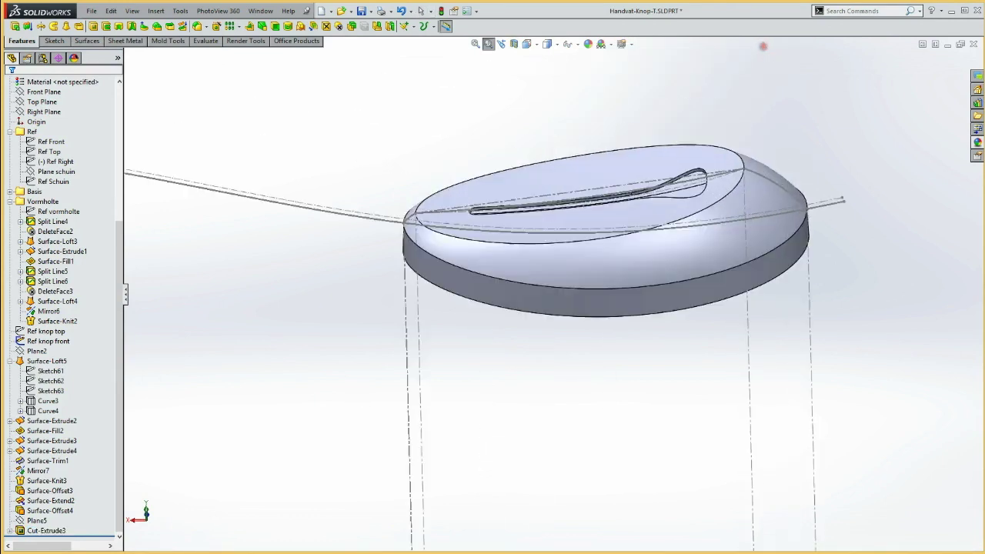
key(Escape)
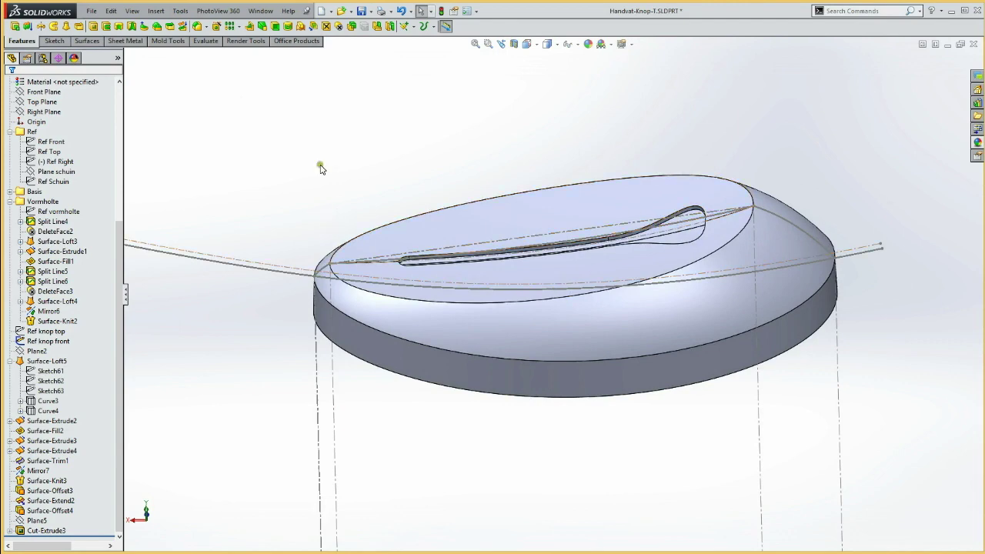
middle_drag(321, 199, 329, 193)
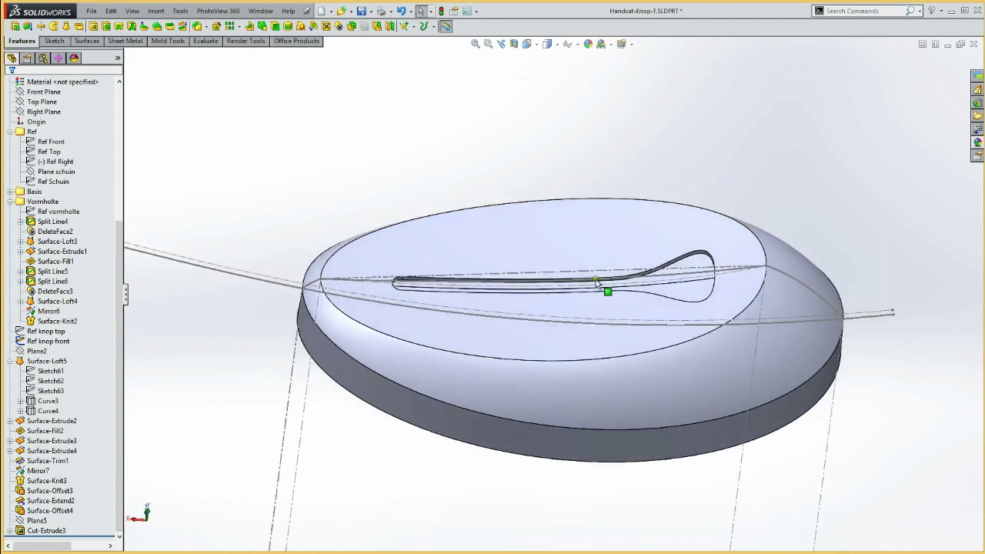
middle_drag(596, 280, 679, 271)
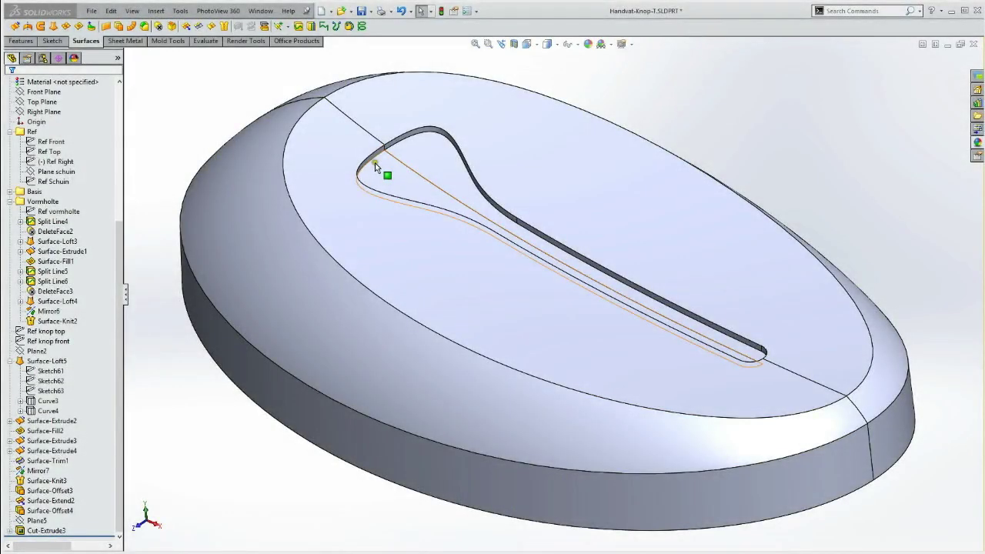
click(377, 158)
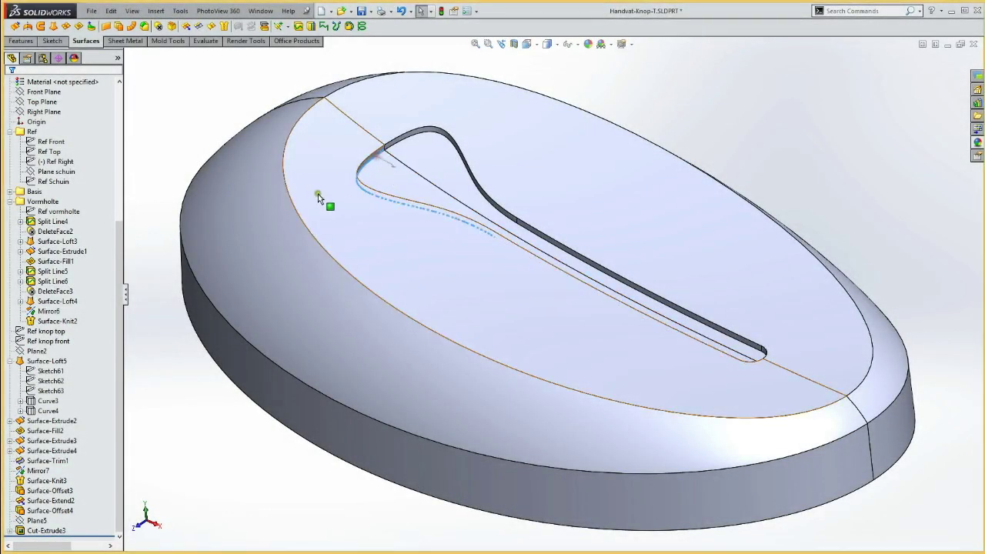
click(146, 27)
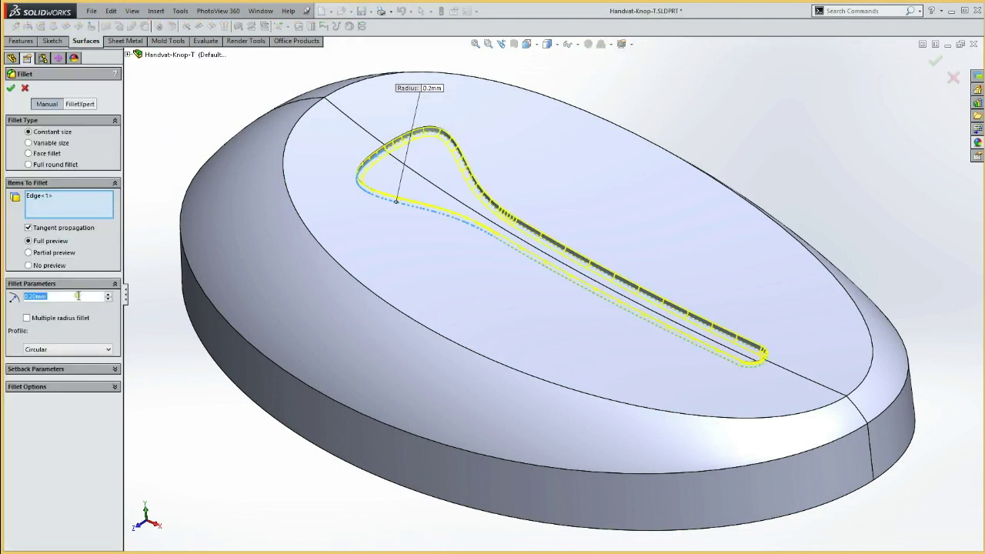
Fillet the slot's top rim at 0.5 mm, then its inner edge at 0.2 mm
text(.5)
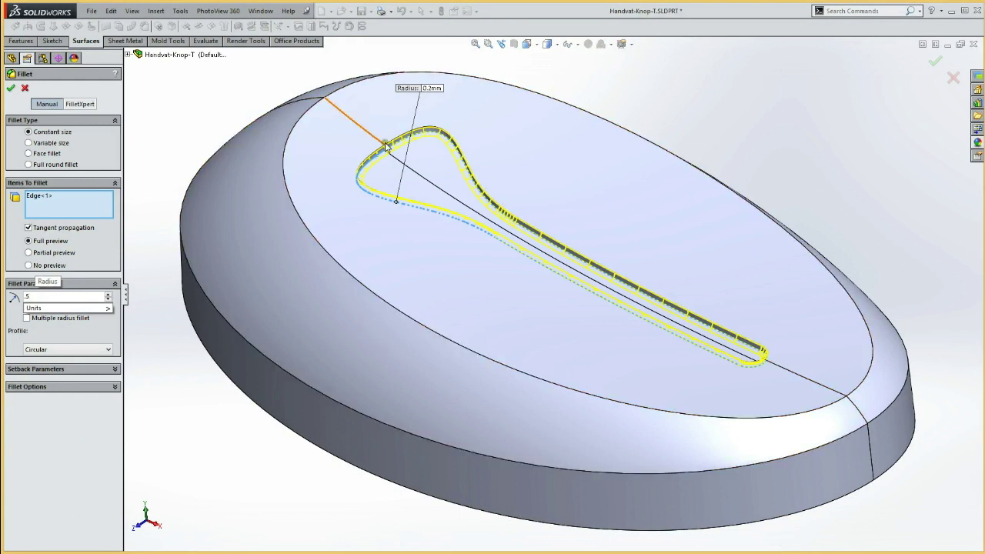
click(288, 196)
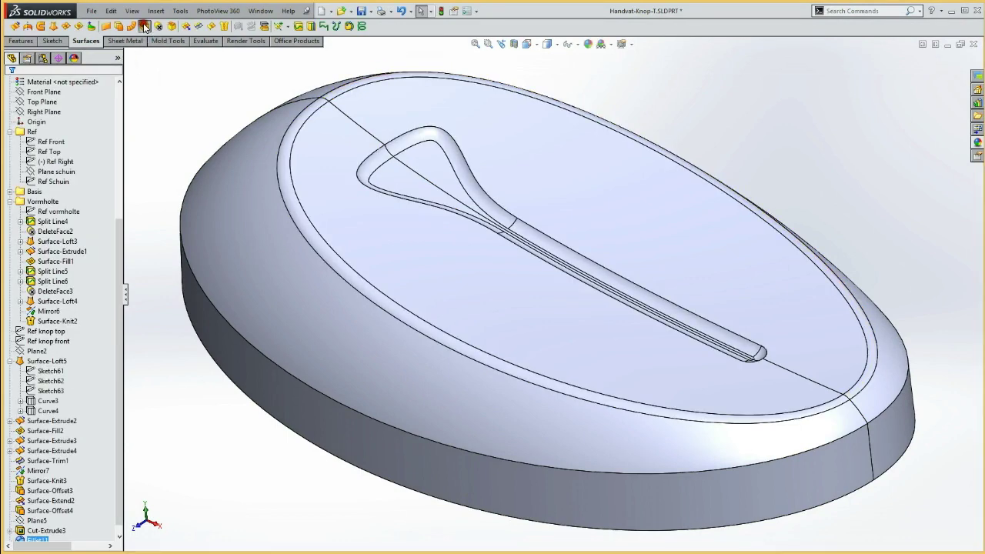
click(144, 27)
text(.1)
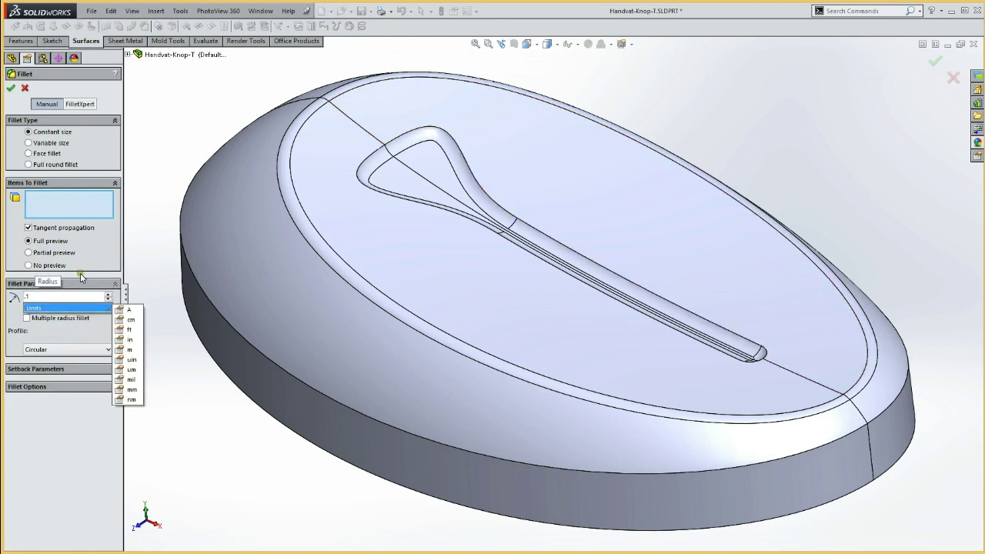
key(BackSpace)
text(2)
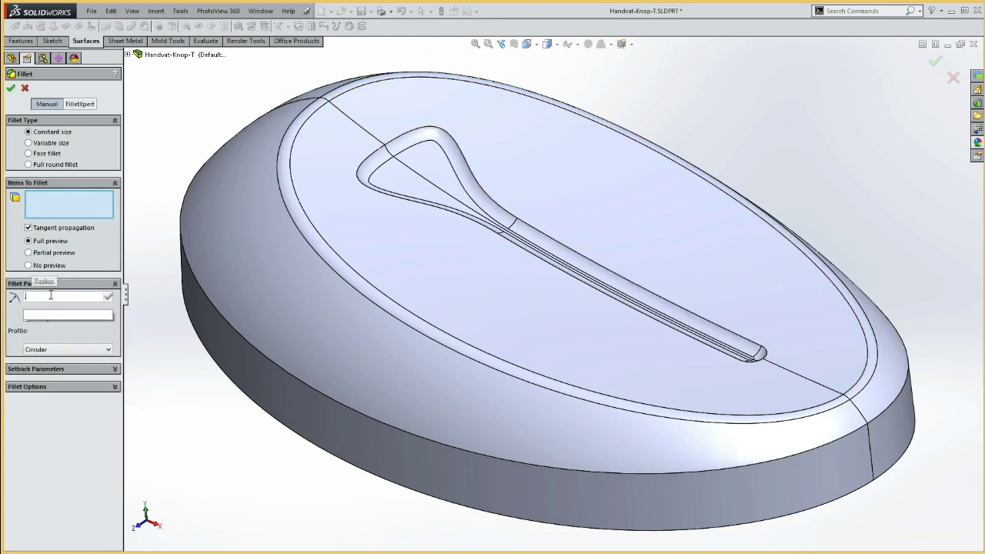
click(375, 155)
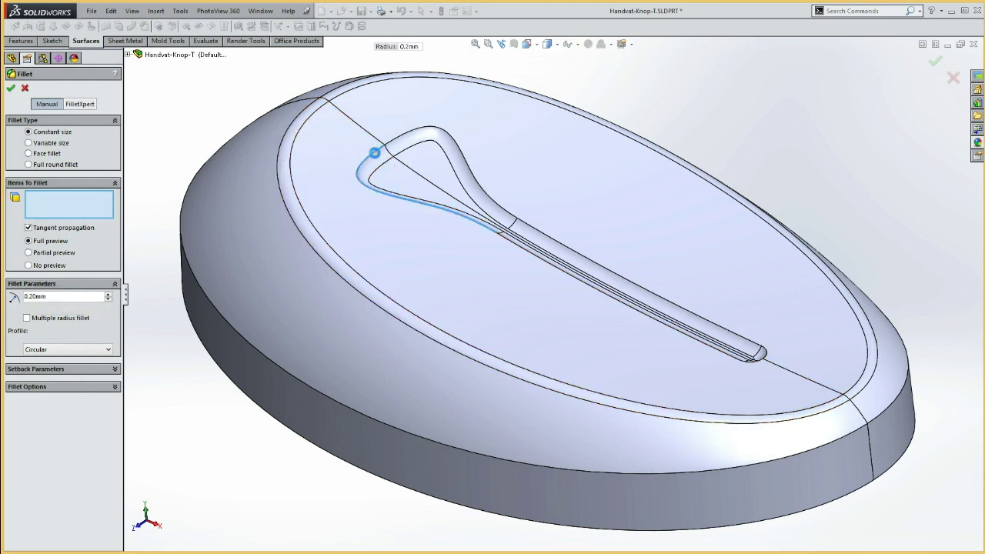
click(375, 152)
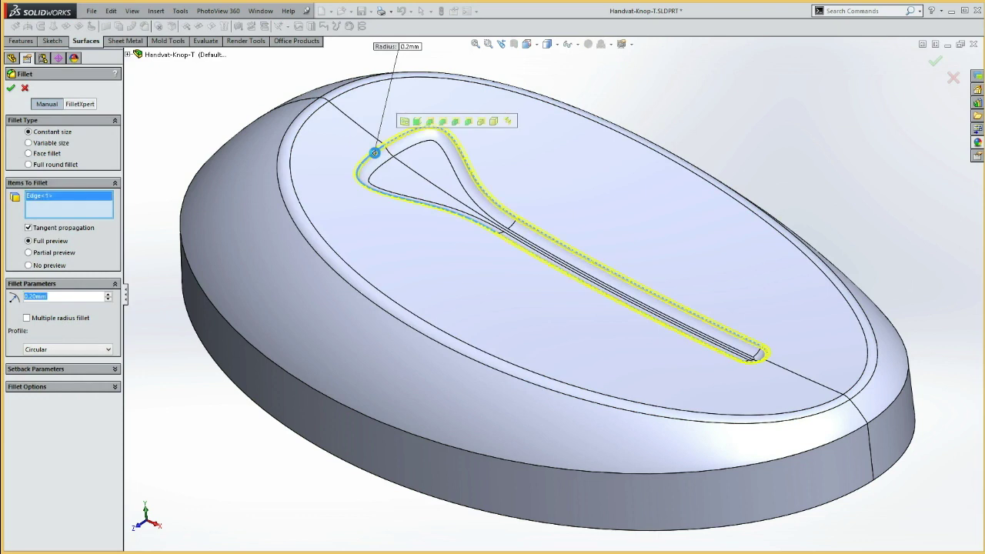
click(10, 88)
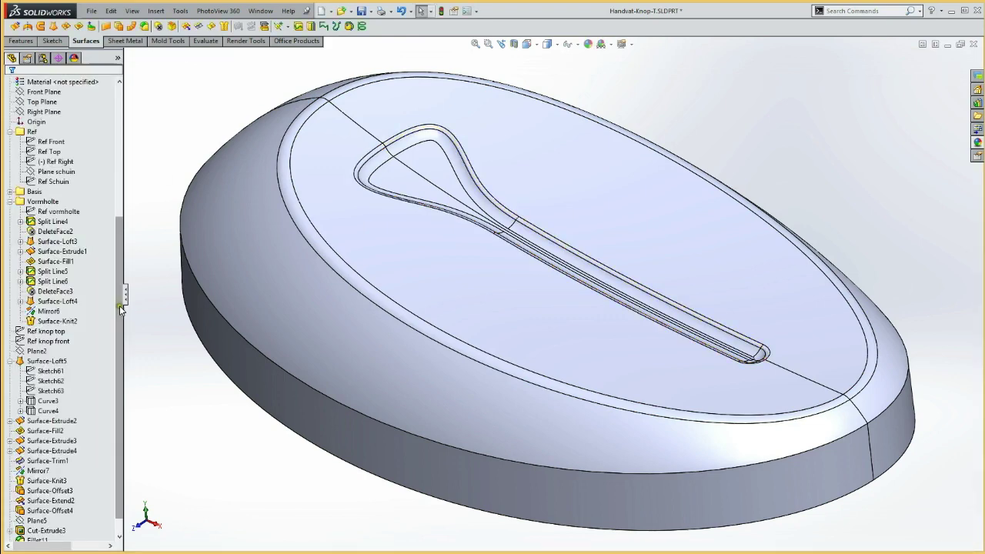
Unhide the Surface-Extend2 ring surface around the knob from the FeatureManager bodies list
drag(119, 308, 123, 179)
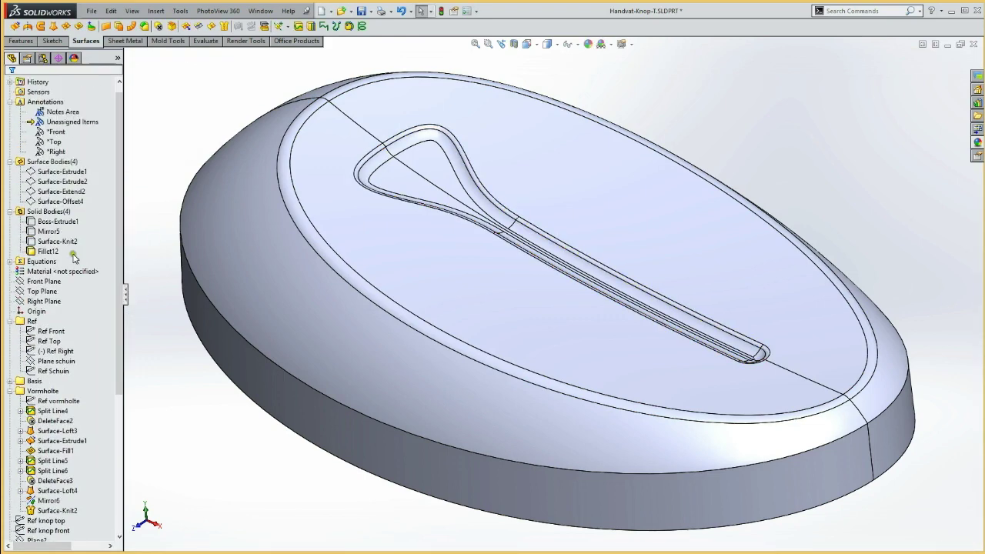
click(49, 251)
click(56, 222)
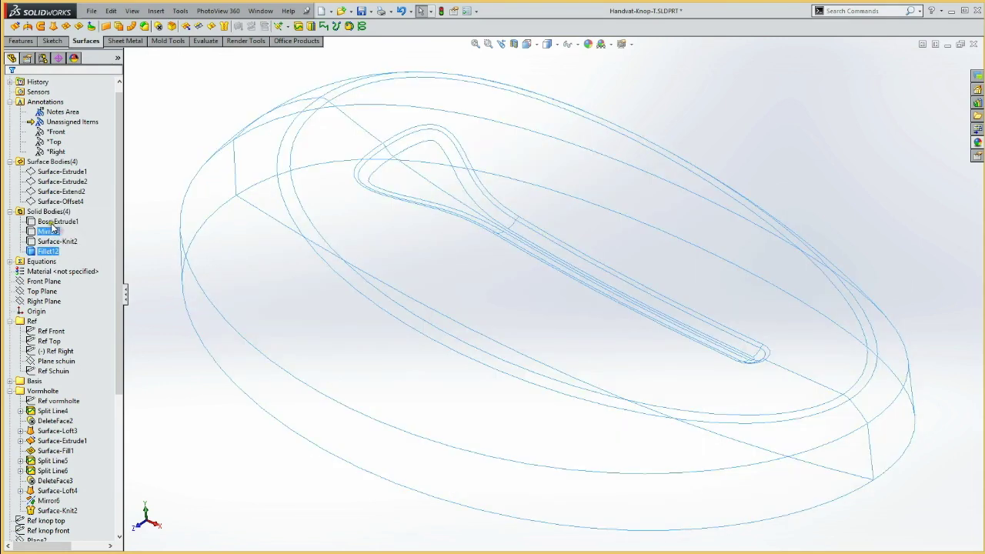
ctrl+click(53, 242)
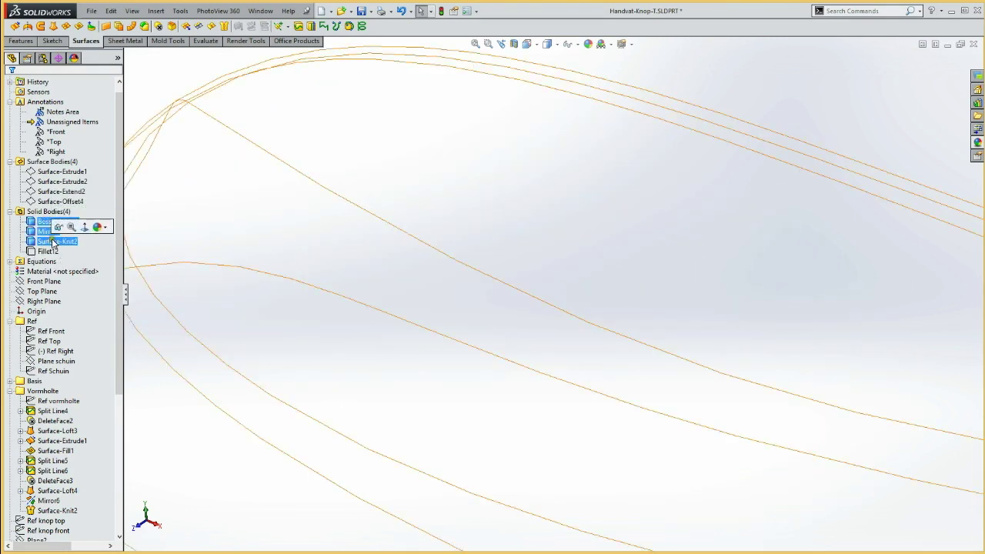
ctrl+click(53, 231)
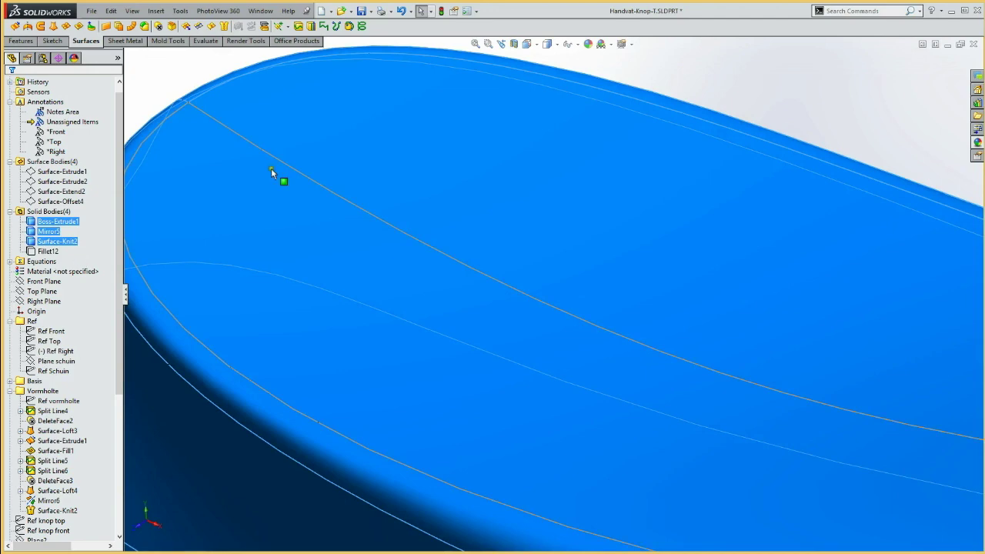
key(ctrl+shift+z)
click(292, 198)
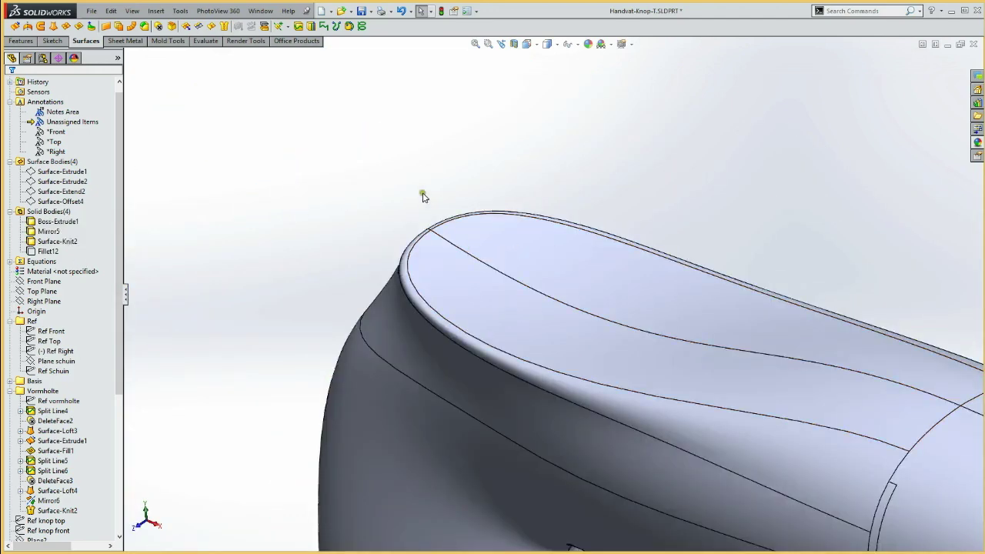
click(62, 190)
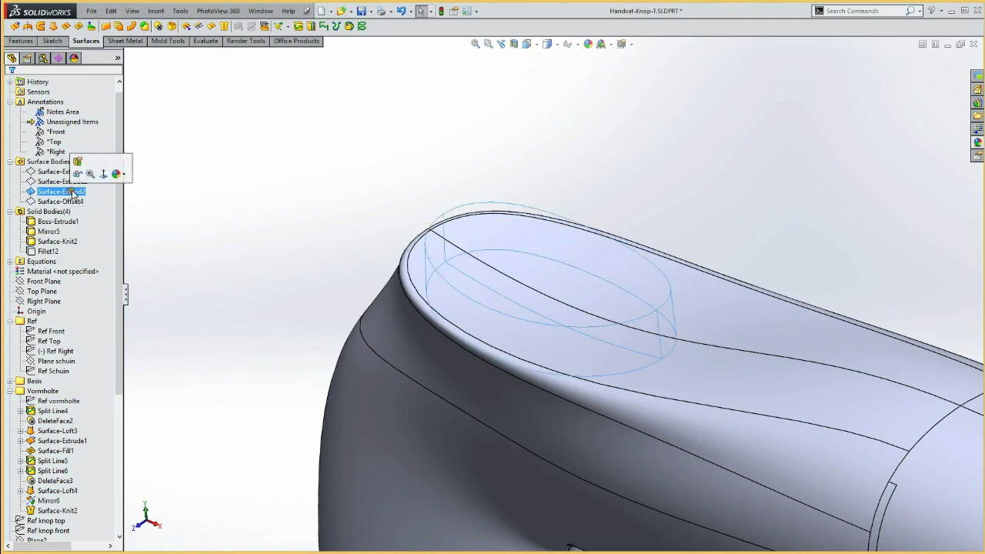
click(77, 176)
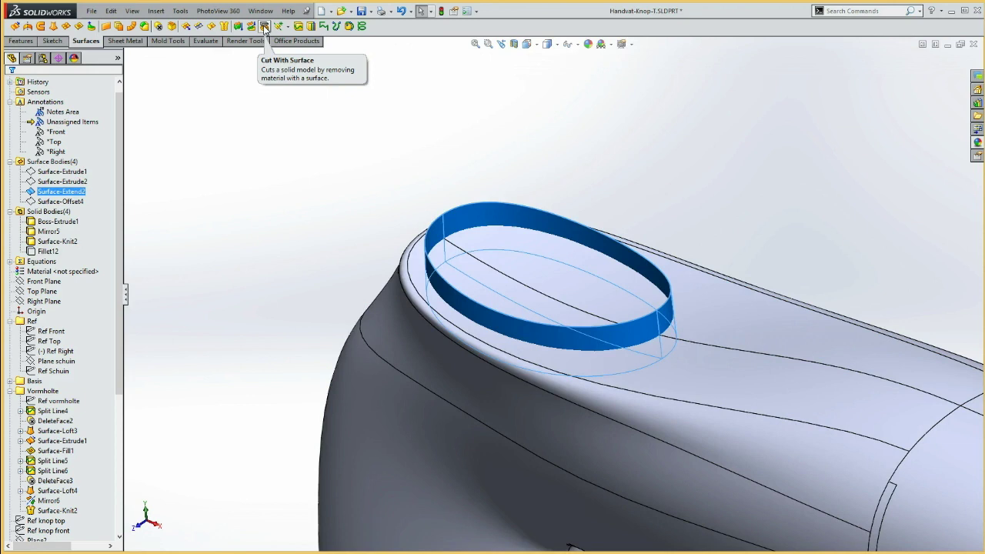
Cut the Surface-Knit2 body with Surface-Extend2, then hide the Surface-Extend2 surface
click(264, 28)
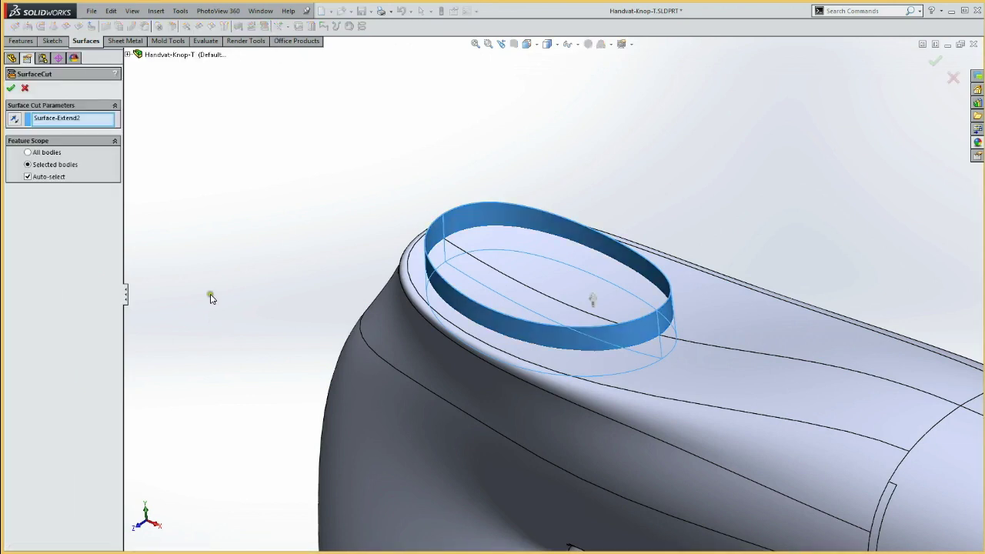
click(27, 177)
click(614, 454)
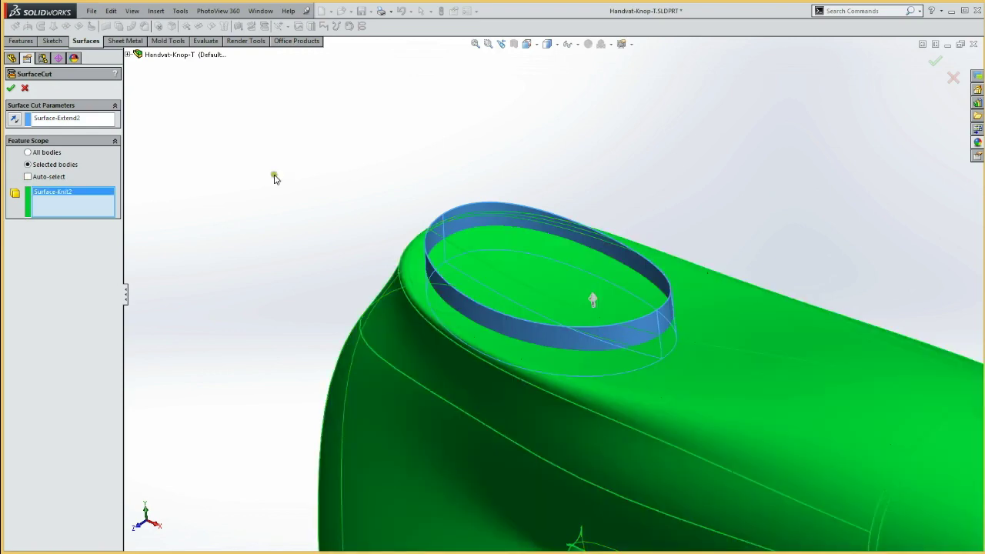
click(12, 87)
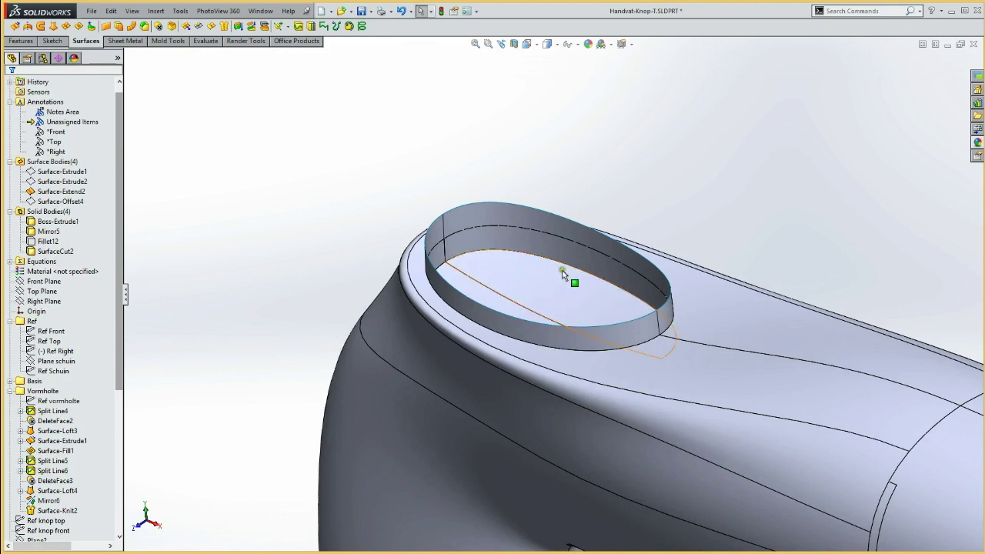
click(48, 191)
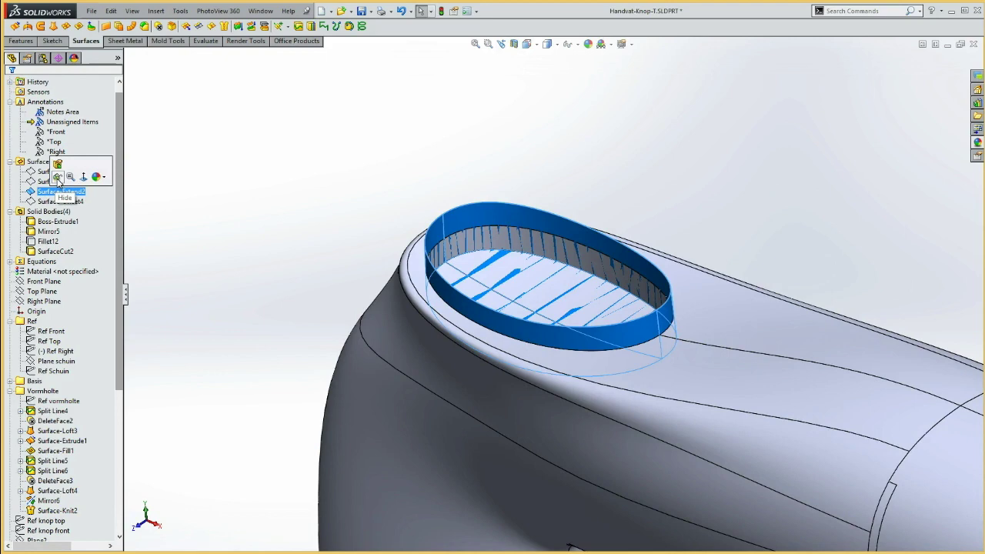
click(58, 178)
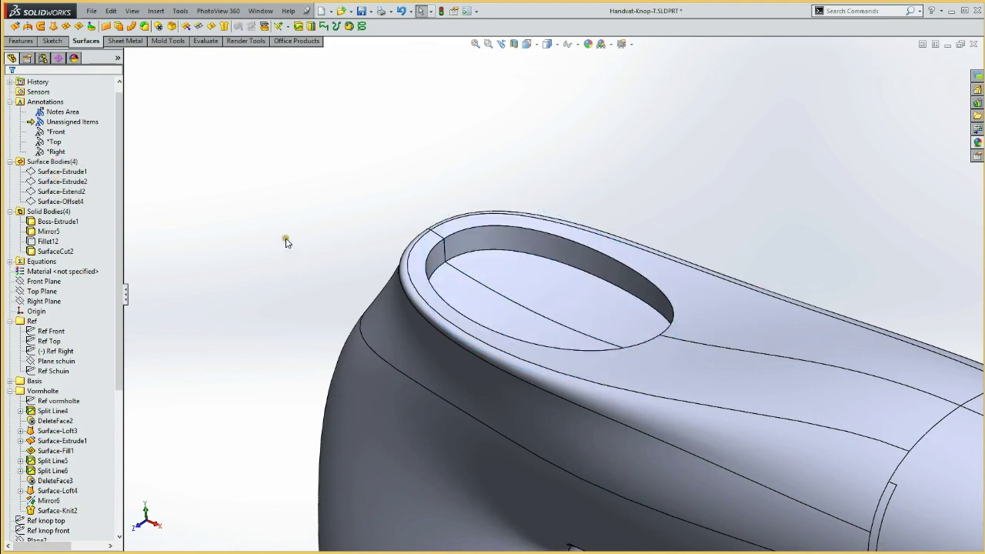
key(z)
mouse_move(328, 208)
middle_down()
mouse_move(359, 167)
mouse_move(405, 187)
mouse_move(387, 193)
mouse_move(336, 172)
mouse_move(370, 174)
mouse_move(363, 188)
middle_up()
click(48, 241)
click(369, 207)
mouse_move(451, 203)
middle_down()
mouse_move(464, 189)
mouse_move(427, 288)
mouse_move(455, 195)
mouse_move(504, 185)
mouse_move(508, 214)
mouse_move(498, 188)
middle_up()
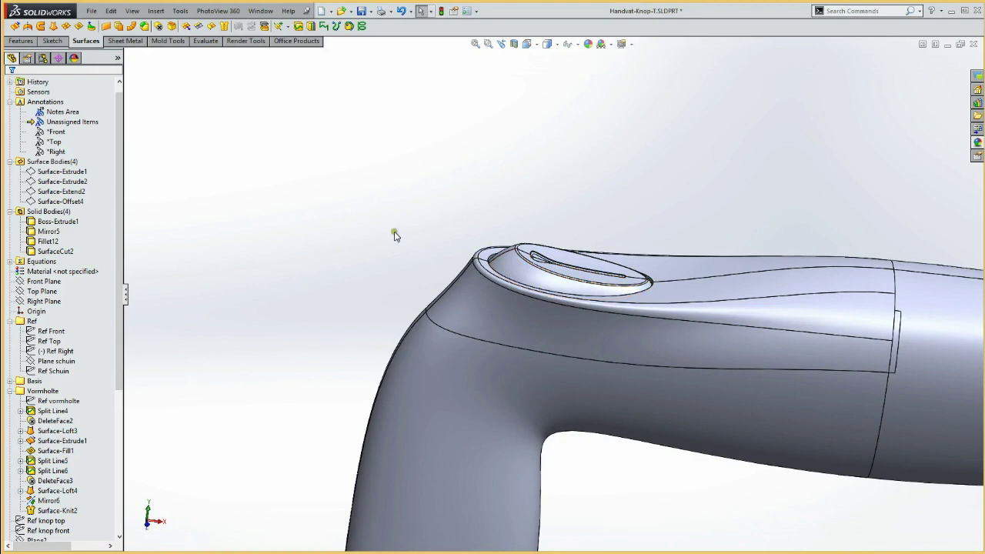
scroll(270, 277, up, 2)
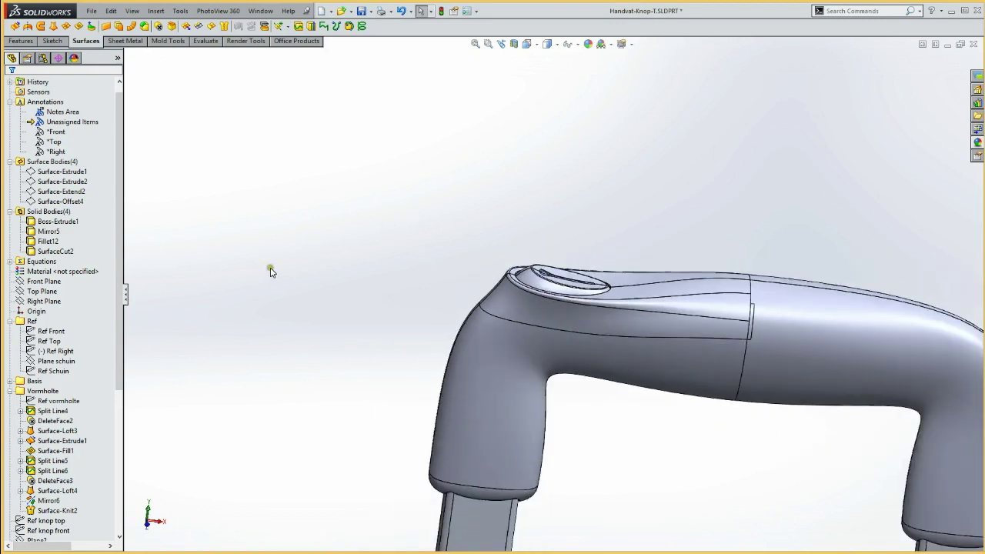
key(g)
drag(498, 243, 643, 323)
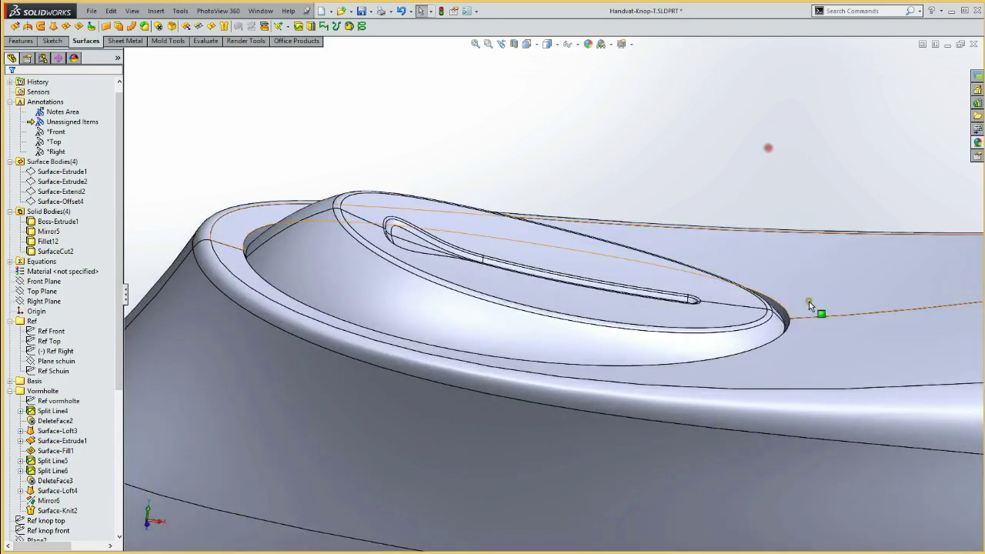
Round the recess's bottom oval edge around the knob with a 0.2 mm fillet
click(784, 310)
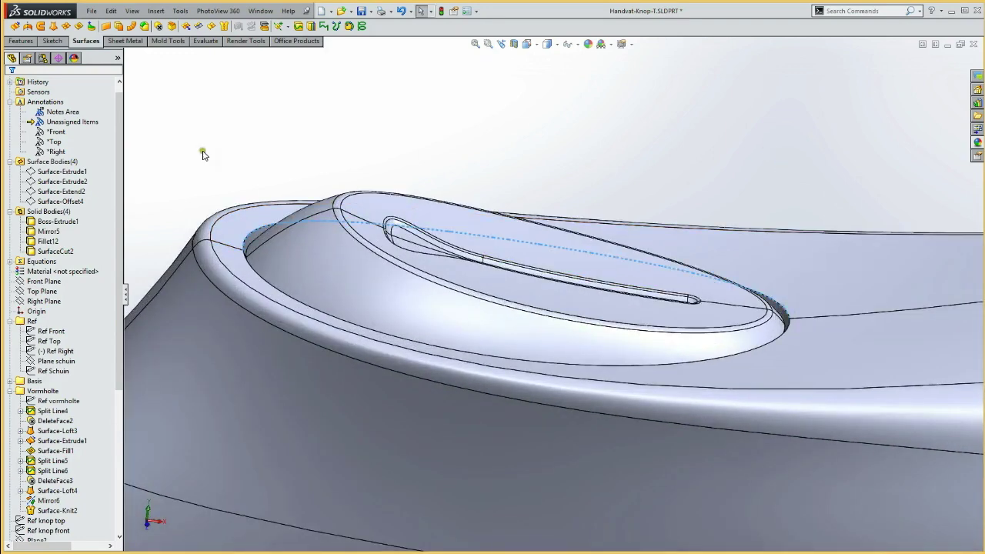
click(144, 26)
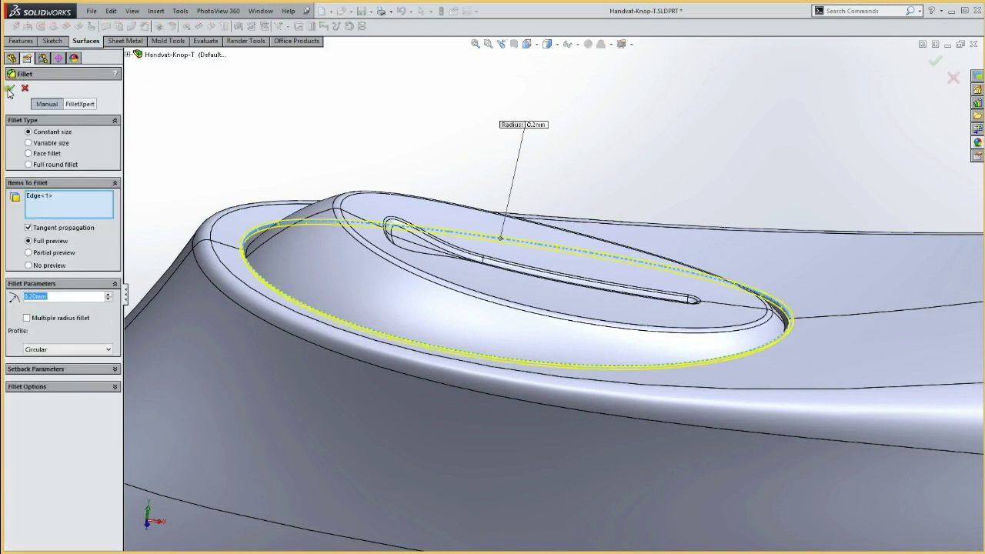
click(9, 88)
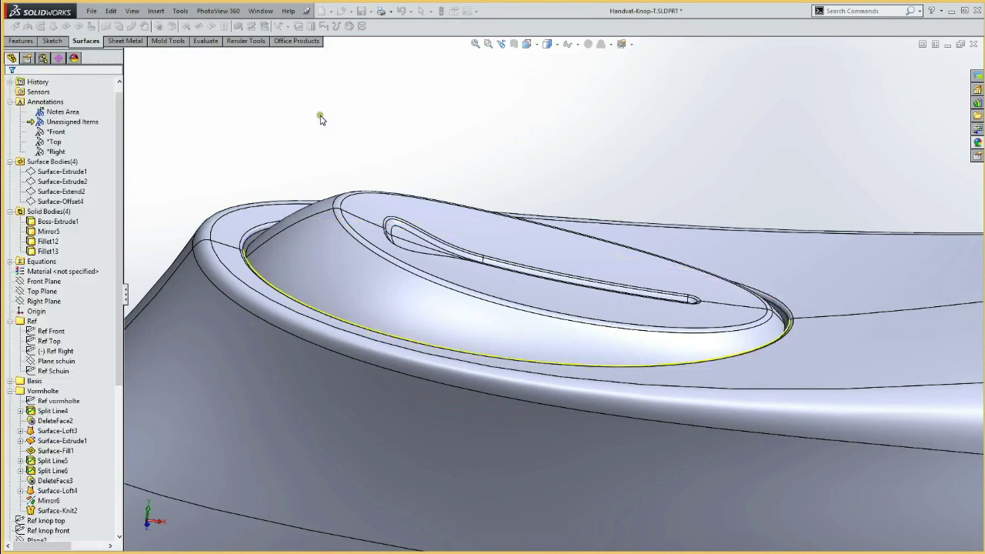
scroll(320, 117, up, 3)
scroll(325, 134, up, 2)
mouse_move(332, 149)
middle_down()
mouse_move(390, 153)
mouse_move(337, 148)
mouse_move(330, 187)
mouse_move(418, 128)
mouse_move(438, 178)
mouse_move(414, 181)
middle_up()
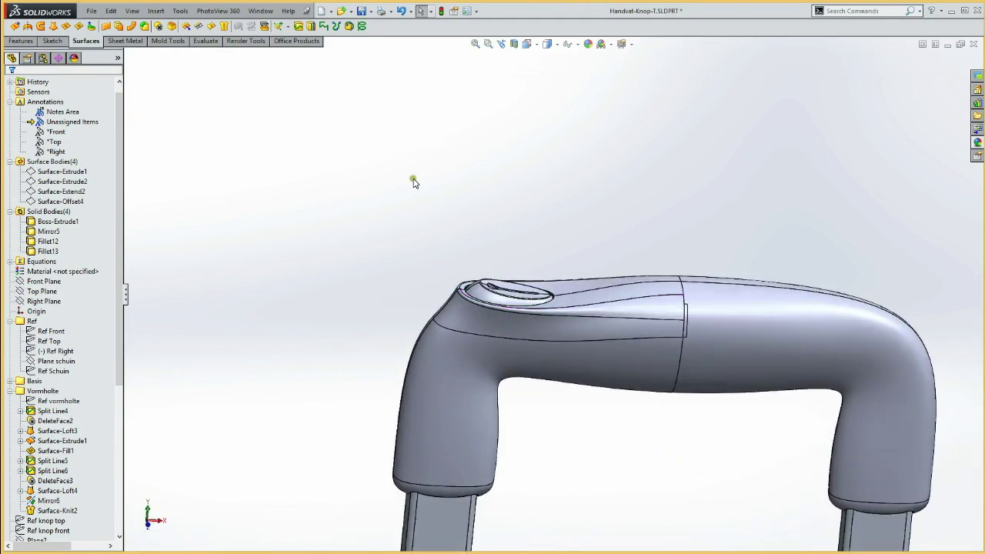